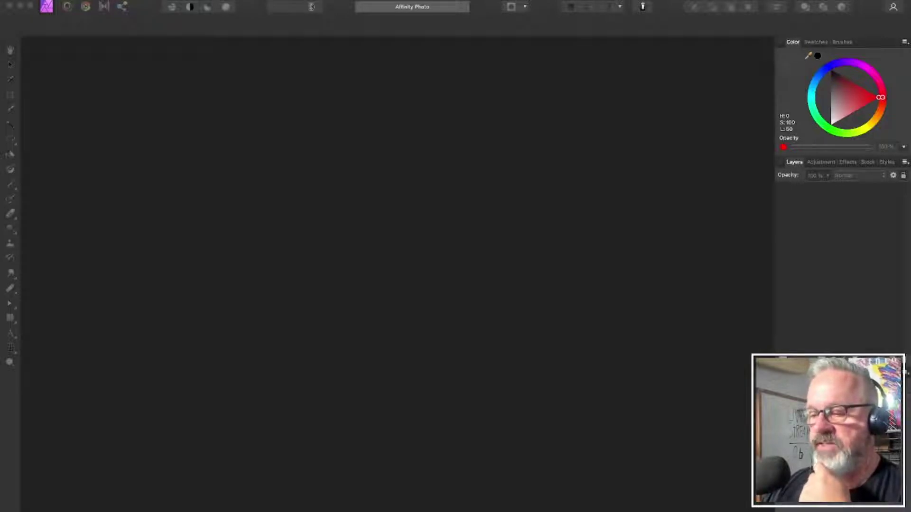
# Switch to Affinity Designer and resize its empty window to fit the visible screen area.
pyautogui.press('super+Tab')
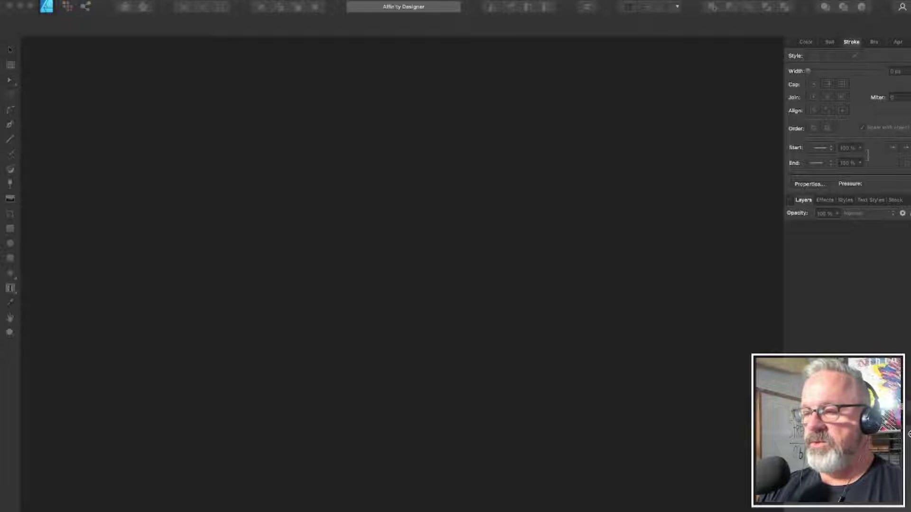
pyautogui.click(910, 433)
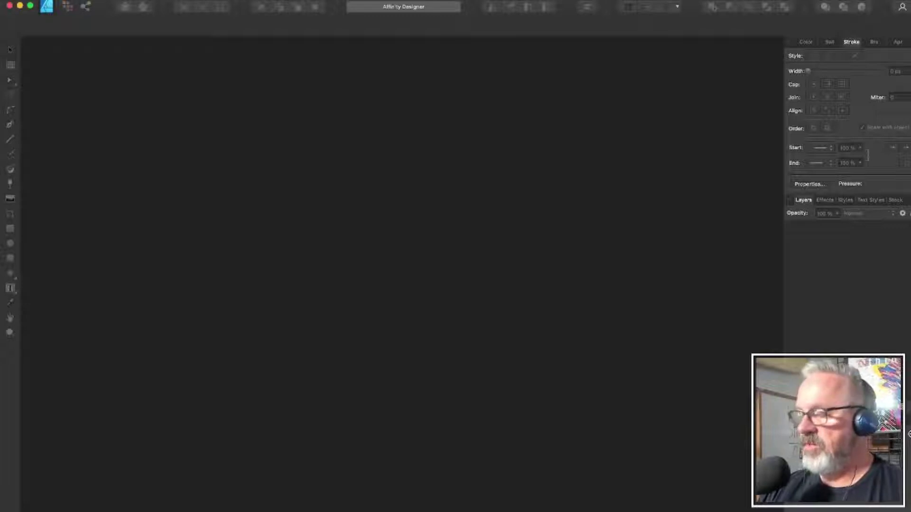
pyautogui.moveTo(909, 434); pyautogui.dragTo(789, 434)
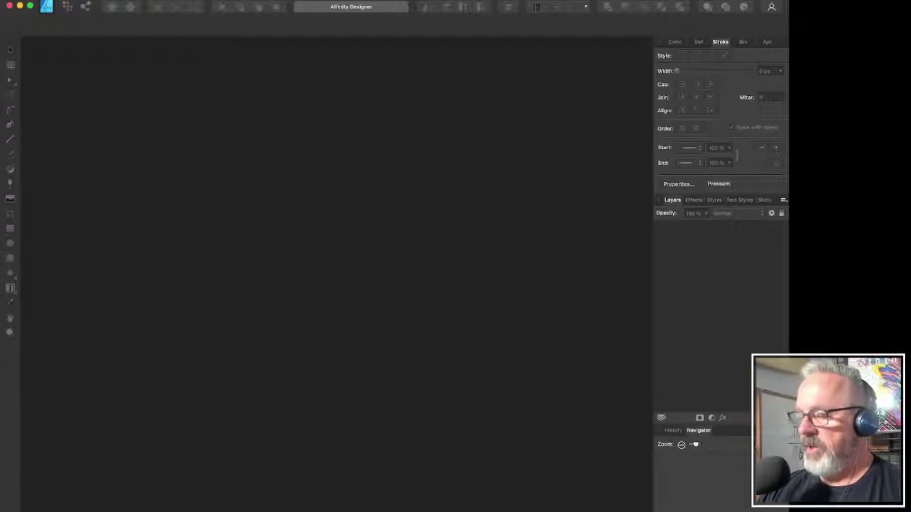
pyautogui.hotkey('ctrl', 'alt', 'Return')
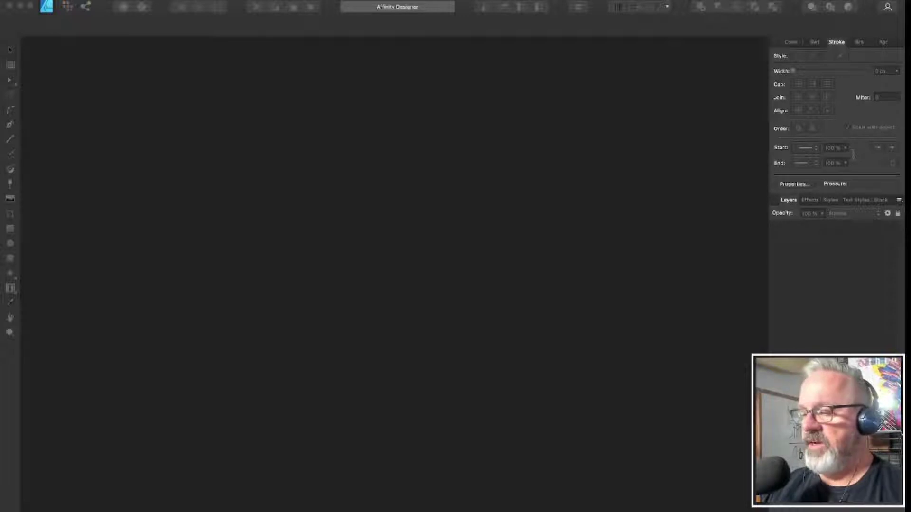
# Create a new blank document and hide its rulers.
pyautogui.press('super+n')
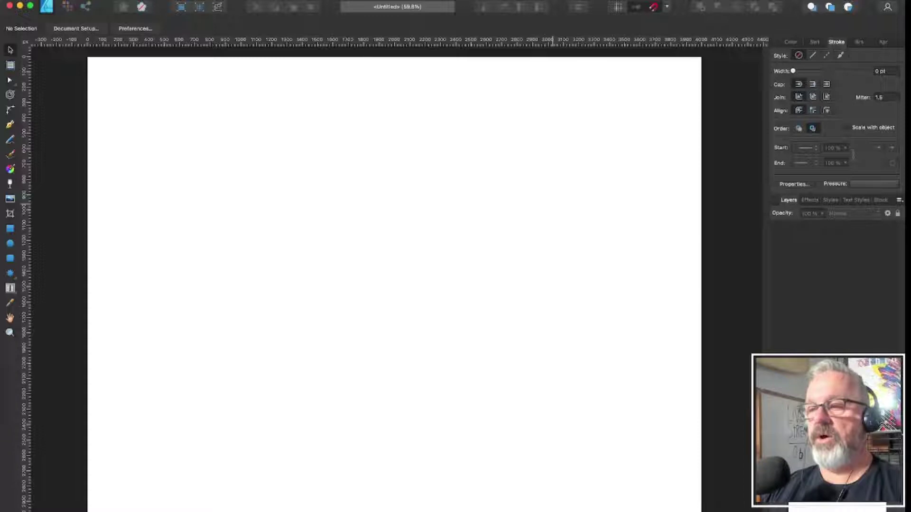
pyautogui.press('super+r')
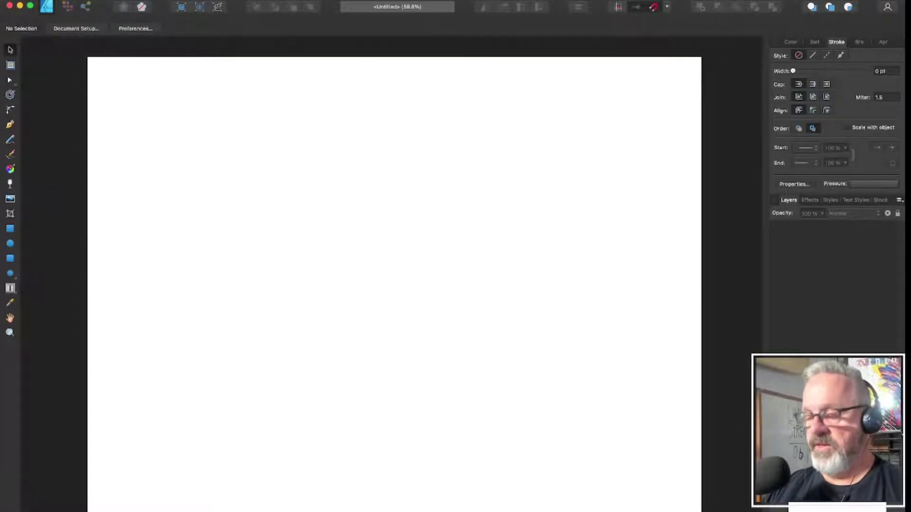
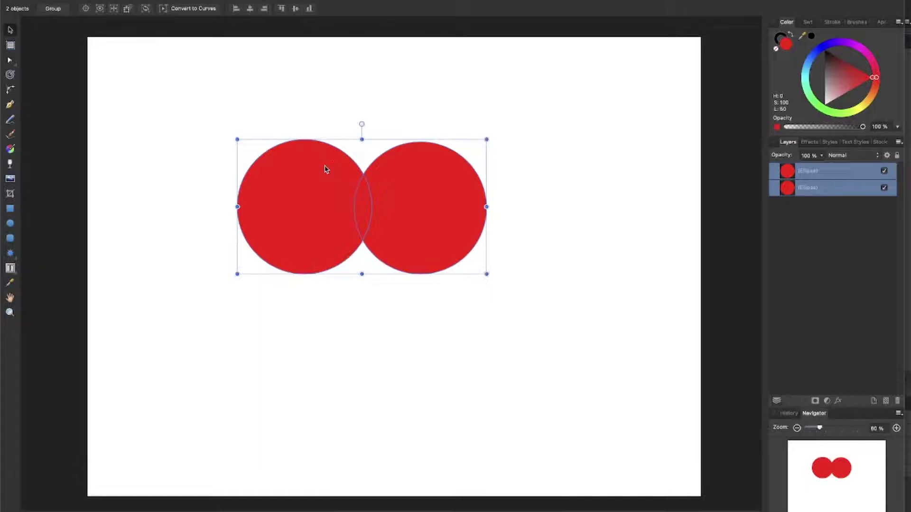
# Combine the two overlapping red circles into an additive compound shape and check the ellipses nested inside it.
pyautogui.click(598, 266)
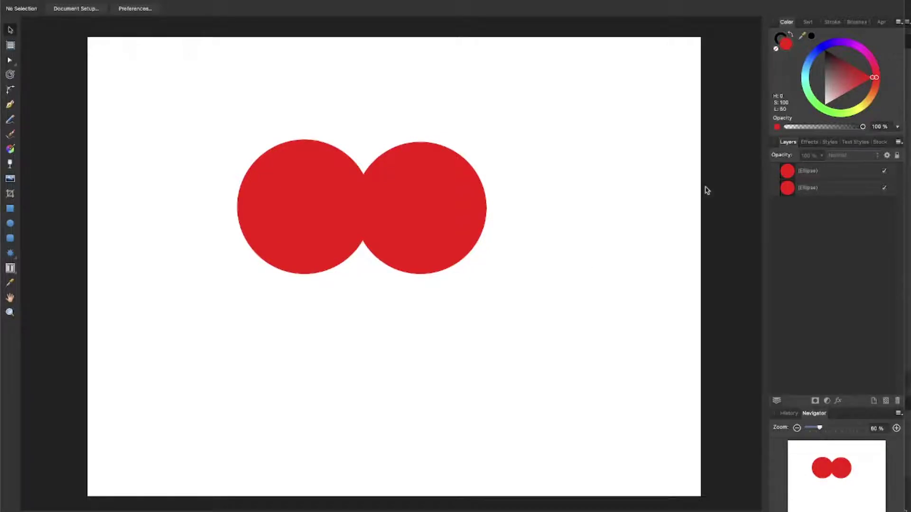
pyautogui.press('super+Tab')
pyautogui.moveTo(214, 342); pyautogui.dragTo(649, 92)
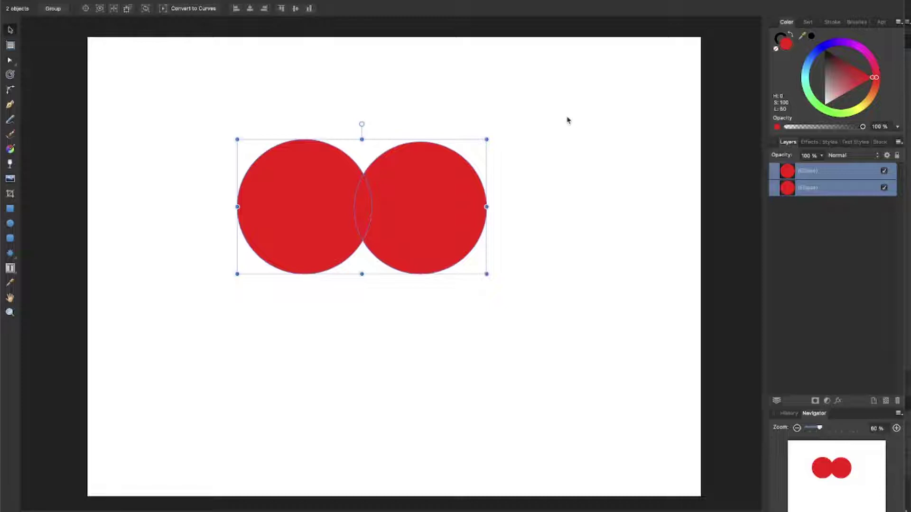
pyautogui.click(478, 148)
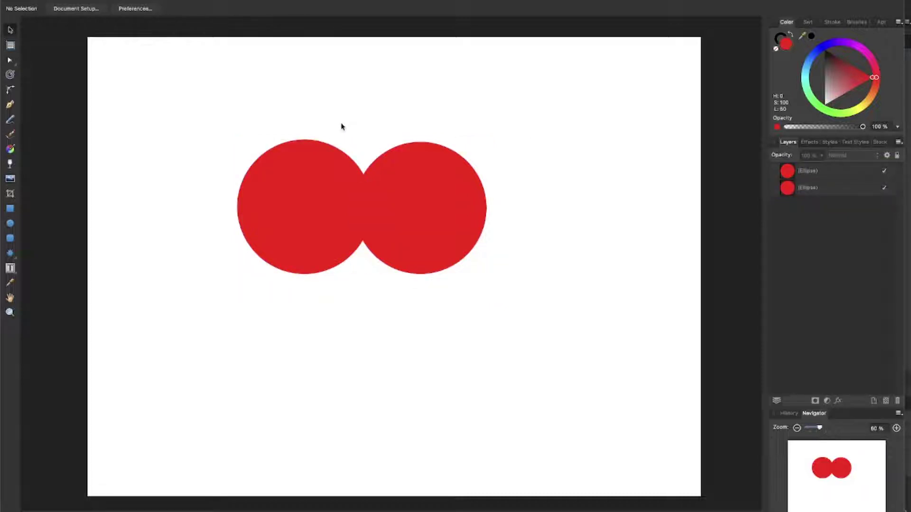
pyautogui.moveTo(181, 97); pyautogui.dragTo(518, 345)
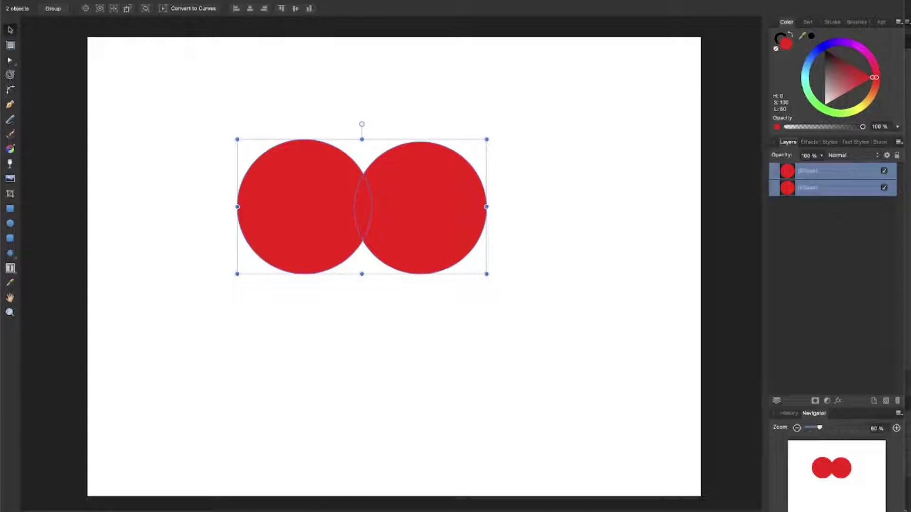
pyautogui.press('super+alt+a')
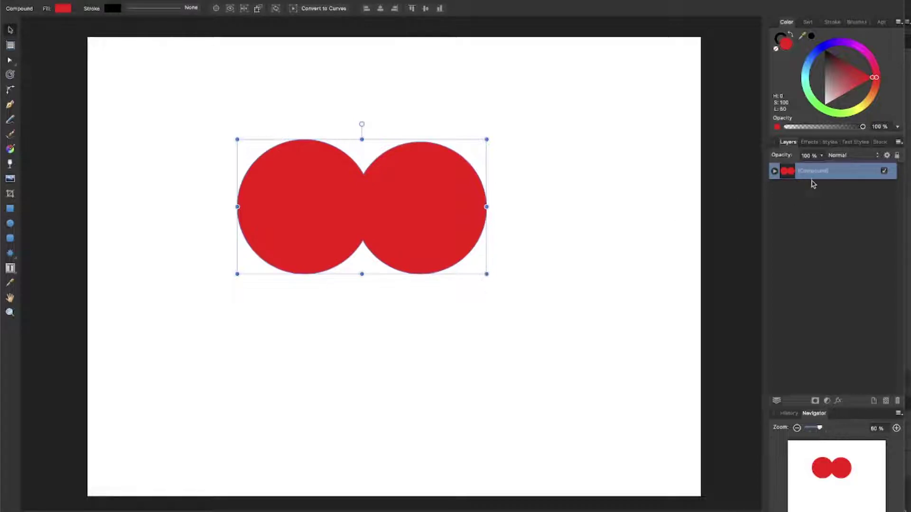
pyautogui.click(774, 171)
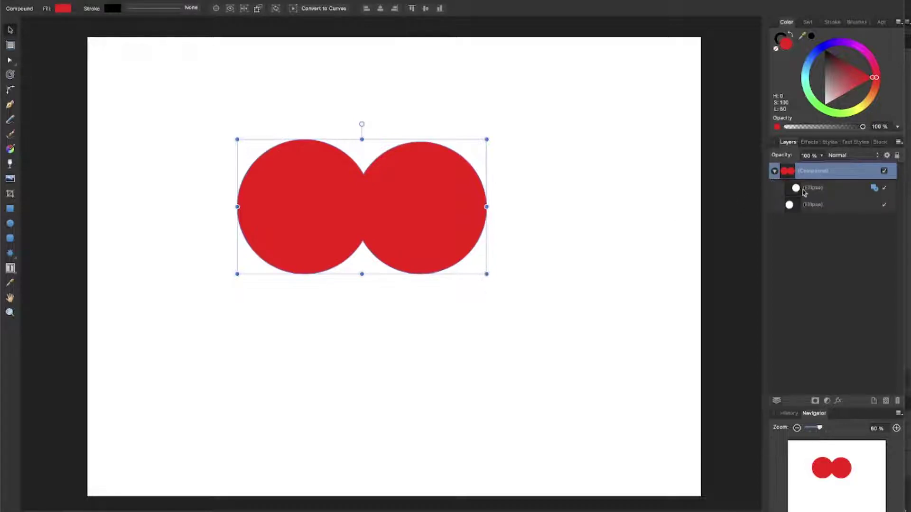
pyautogui.click(774, 171)
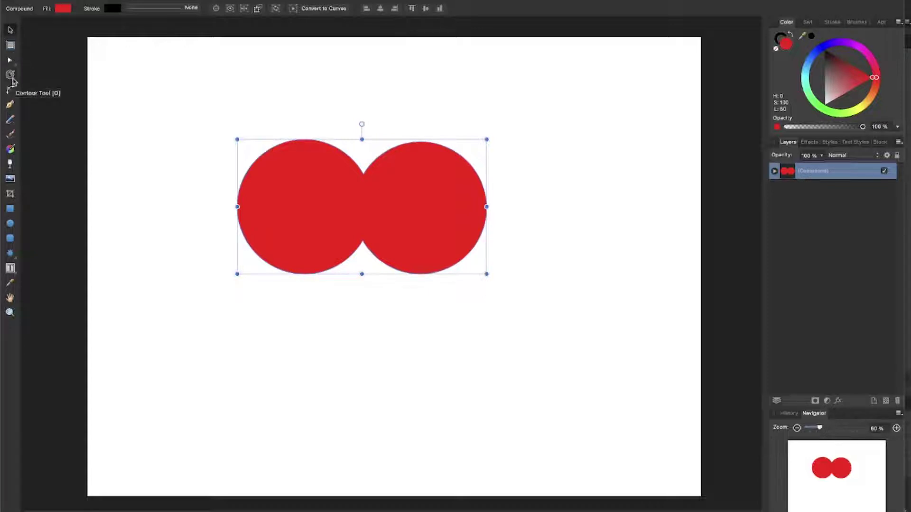
# Contour the compound shape inward with the Contour Tool to a radius of about -102.1 px, forming a smooth bridge between the circles.
pyautogui.click(10, 74)
pyautogui.scroll(3, 358, 158)
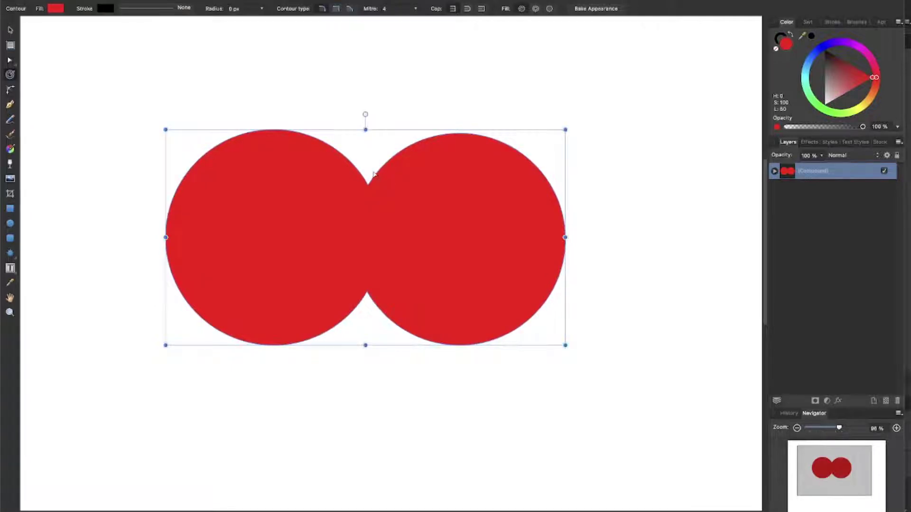
pyautogui.moveTo(374, 173); pyautogui.dragTo(355, 201)
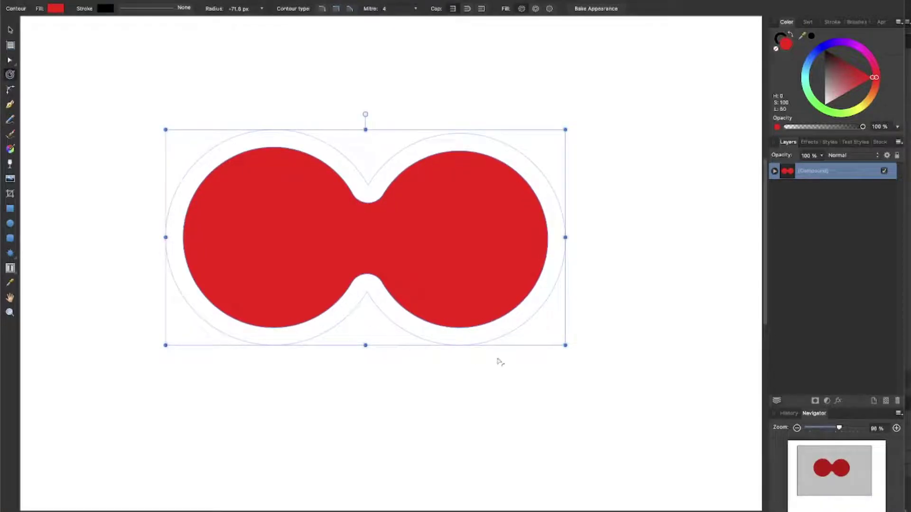
pyautogui.moveTo(500, 361); pyautogui.dragTo(436, 265)
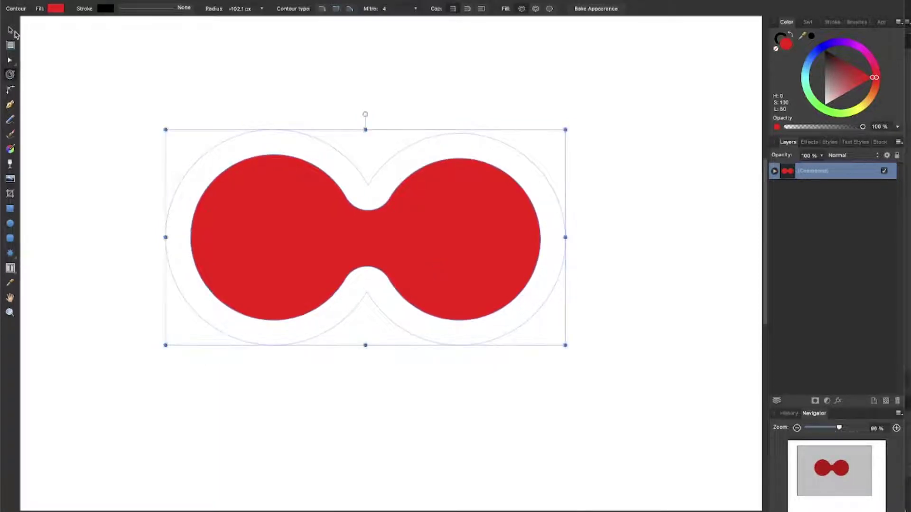
# Select the right-hand ellipse inside the compound and give it its own slight inward contour.
pyautogui.doubleClick(458, 237)
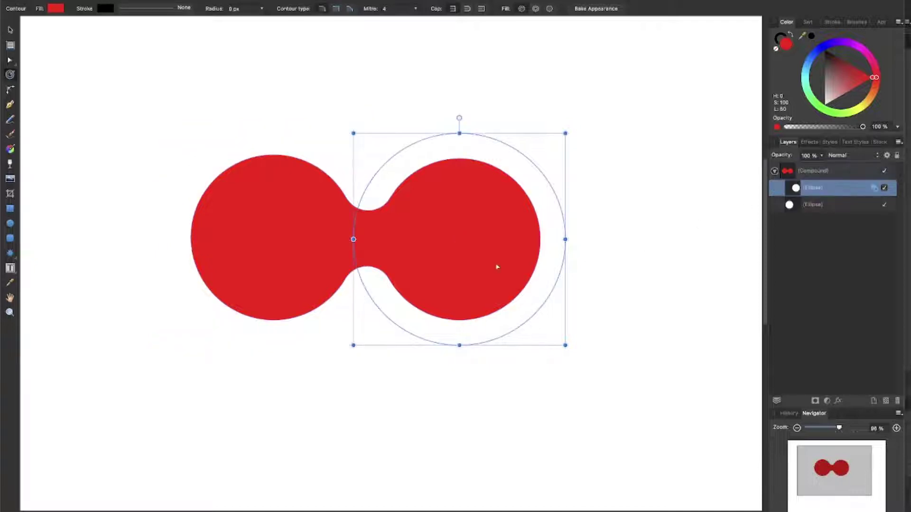
pyautogui.moveTo(496, 264); pyautogui.dragTo(499, 278)
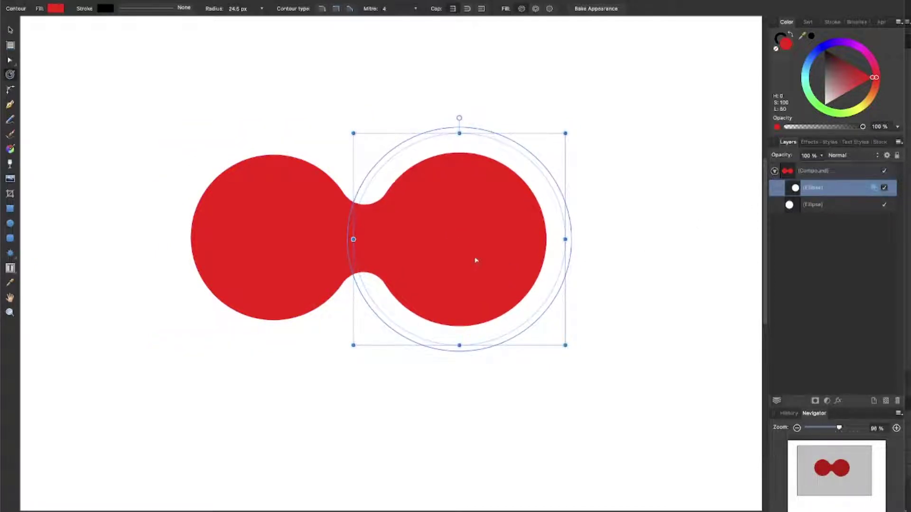
pyautogui.press('v')
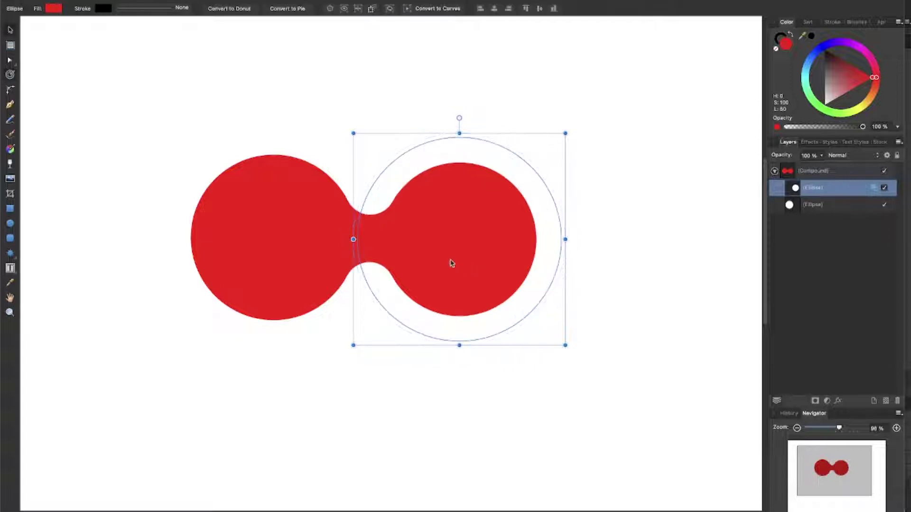
# Duplicate the right-hand ellipse inside the compound, placing one copy above and one below, each bridged to the left circle.
pyautogui.moveTo(449, 263); pyautogui.dragTo(396, 107)
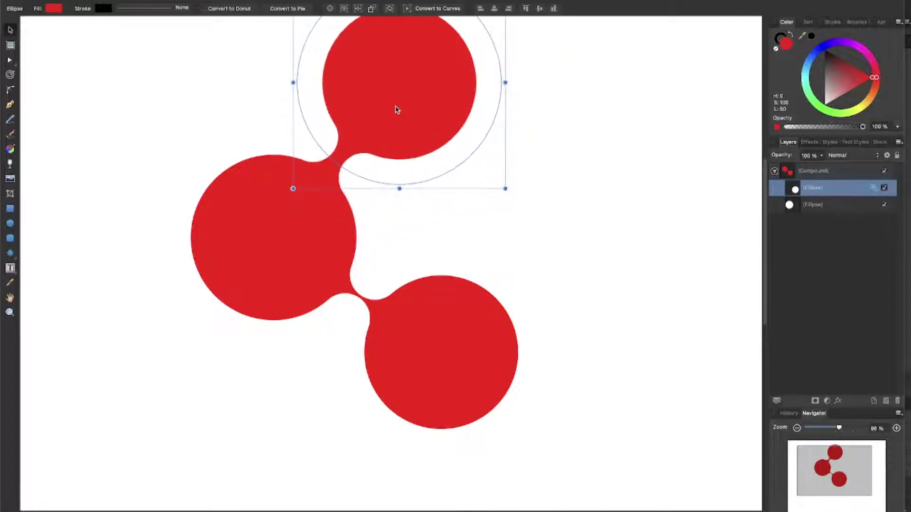
pyautogui.press('super+j')
pyautogui.scroll(-3, 417, 114)
pyautogui.scroll(-1, 420, 120)
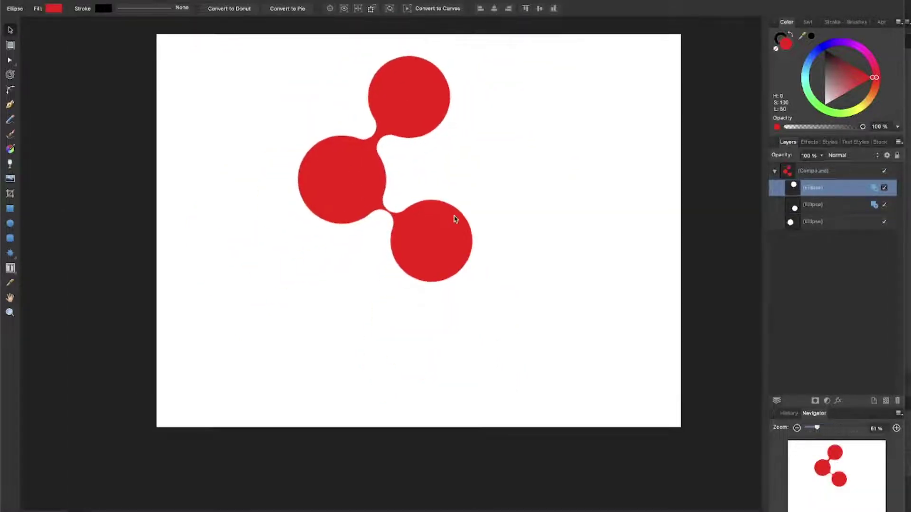
# Nudge the upper and lower circles closer to the left circle to thicken both connecting bridges.
pyautogui.scroll(1, 455, 219)
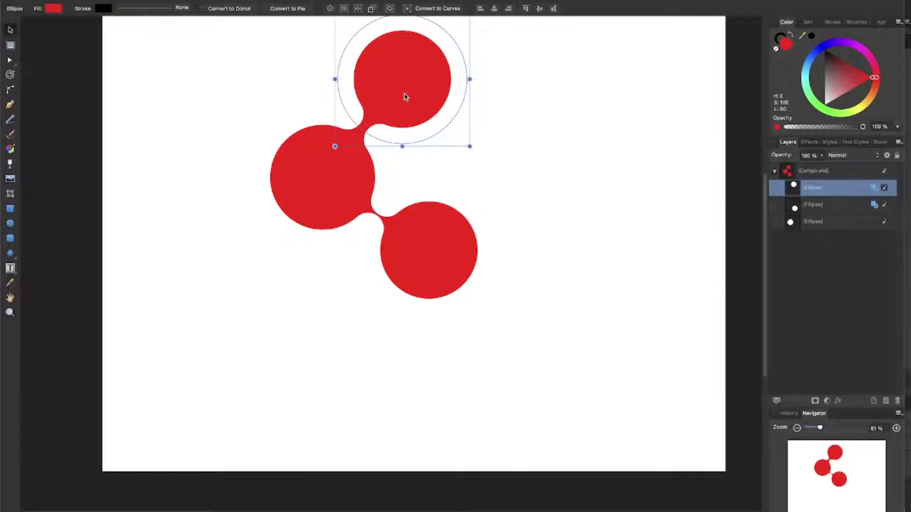
pyautogui.moveTo(406, 96); pyautogui.dragTo(404, 104)
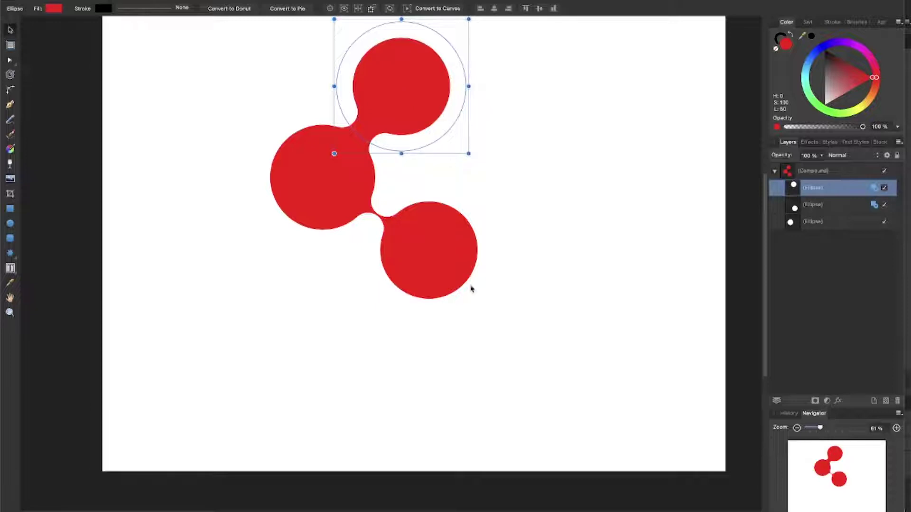
pyautogui.click(429, 281)
pyautogui.moveTo(428, 279); pyautogui.dragTo(431, 279)
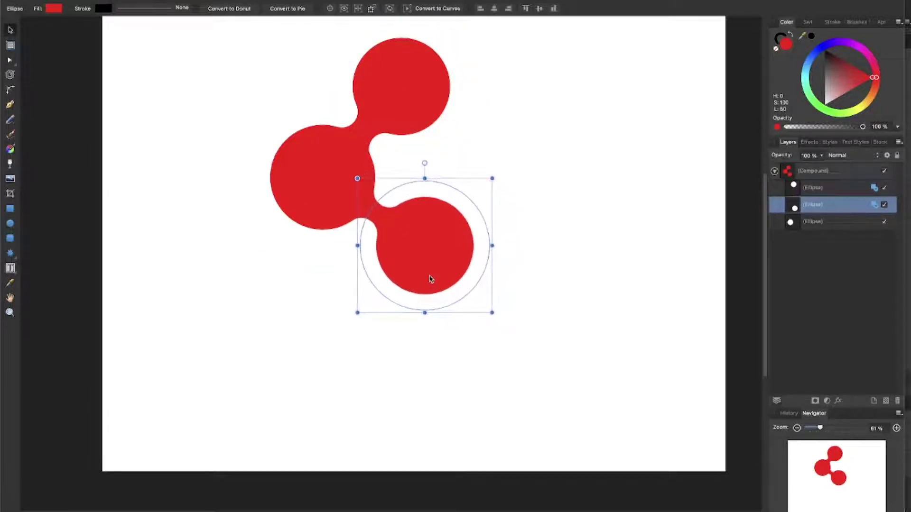
pyautogui.click(650, 201)
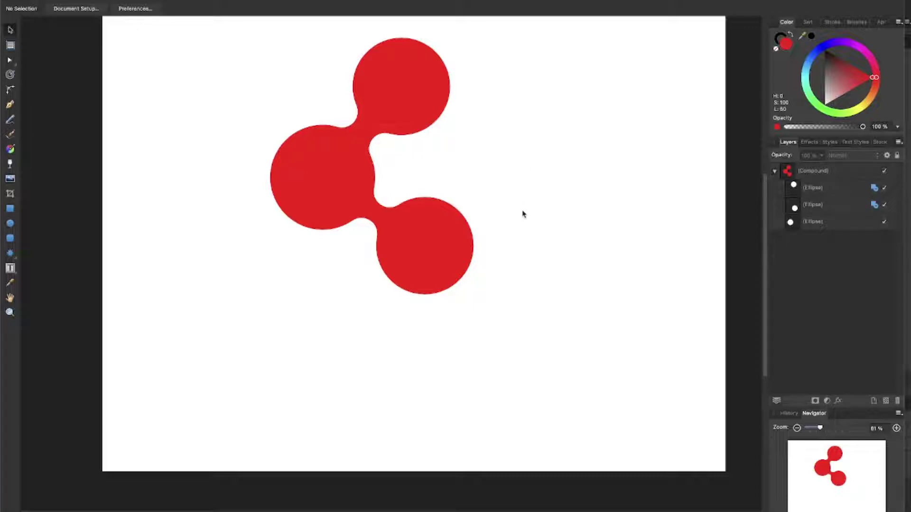
# Merge all three ellipses inside the compound into a single curve with a boolean Add.
pyautogui.hotkey('ctrl', 'a')
pyautogui.scroll(2, 537, 403)
pyautogui.click(538, 403)
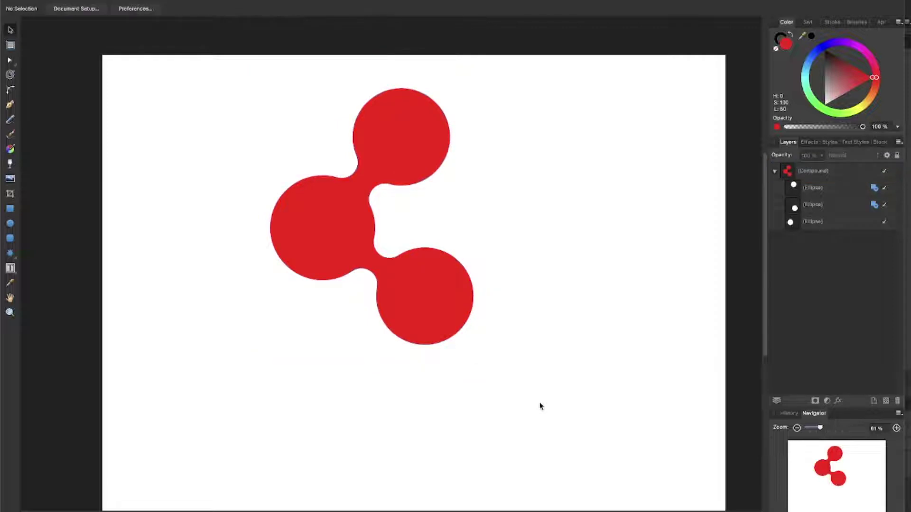
pyautogui.moveTo(549, 416); pyautogui.dragTo(208, 108)
pyautogui.click(813, 171)
pyautogui.click(774, 171)
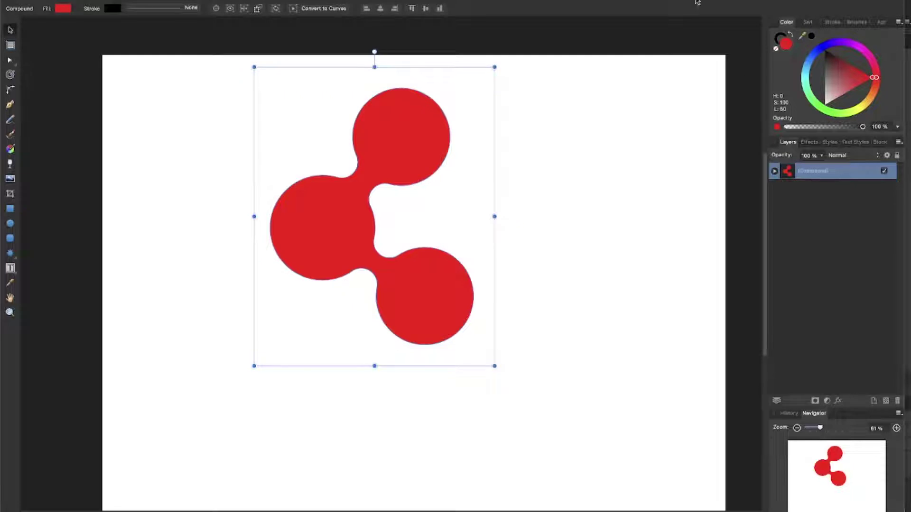
pyautogui.click(775, 170)
pyautogui.click(813, 187)
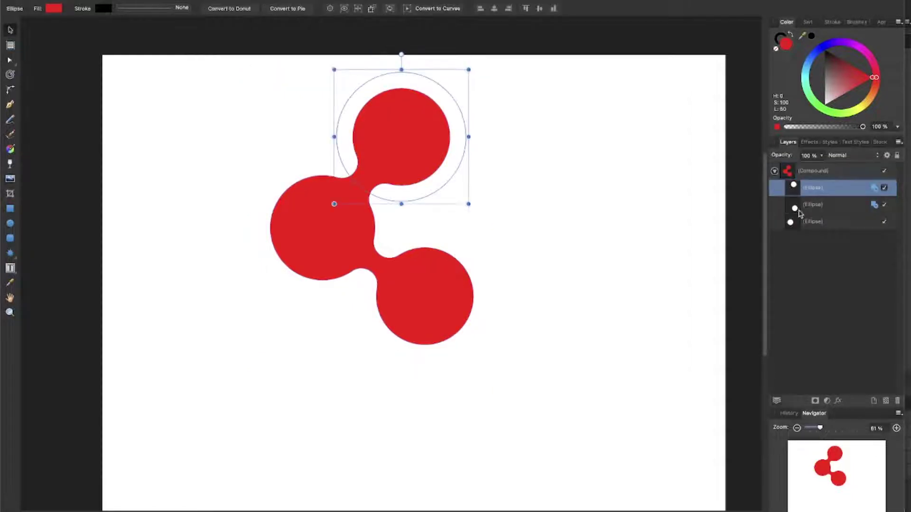
pyautogui.keyDown('shift'); pyautogui.click(813, 221); pyautogui.keyUp('shift')
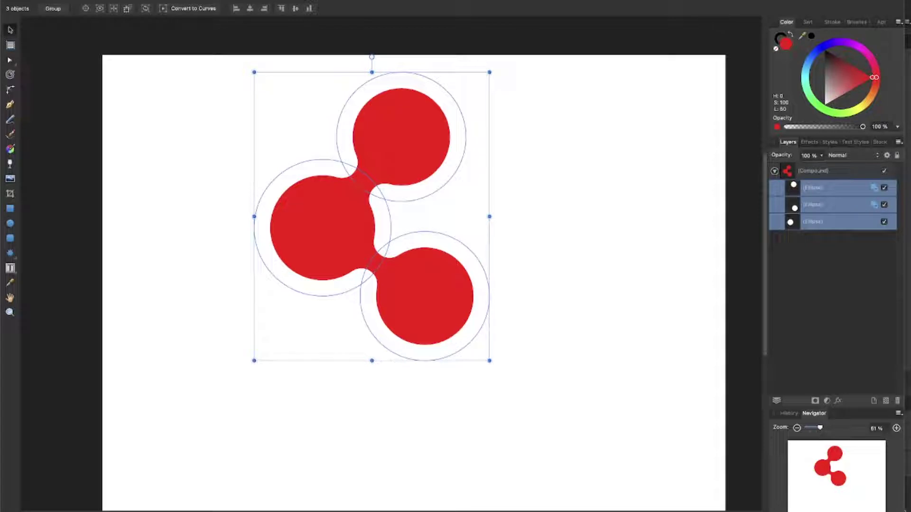
pyautogui.click(311, 1)
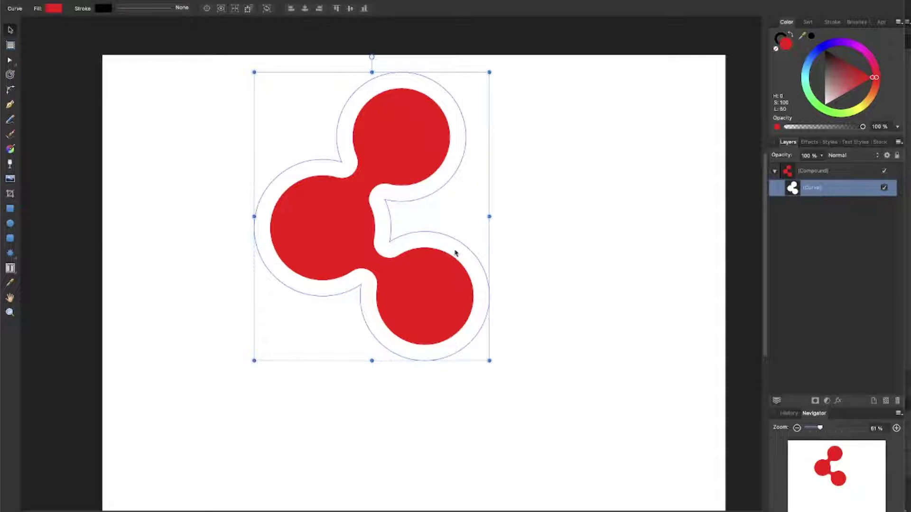
# Contour the merged curve slightly outward and move it a little down and left on the page.
pyautogui.hotkey('shift', 'c')
pyautogui.moveTo(364, 229); pyautogui.dragTo(520, 215)
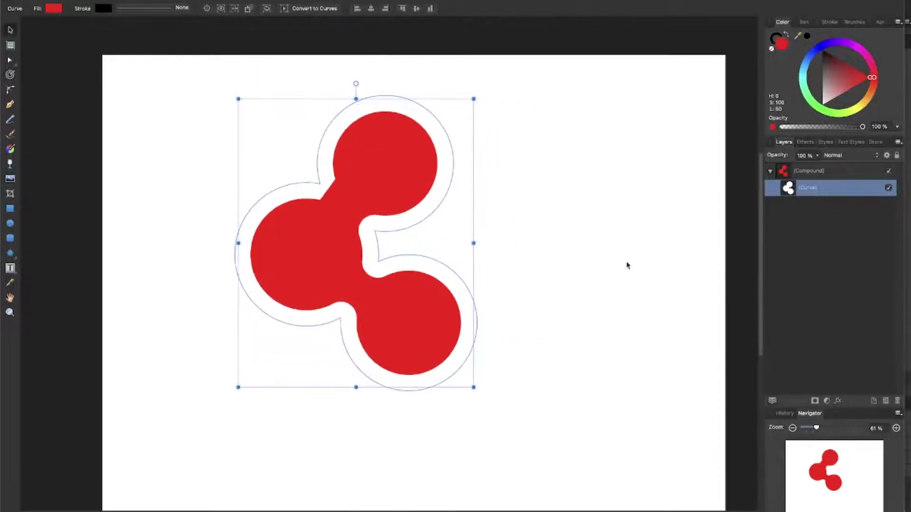
pyautogui.click(494, 278)
# Convert the whole contoured compound shape into one plain curve and select it.
pyautogui.click(404, 299)
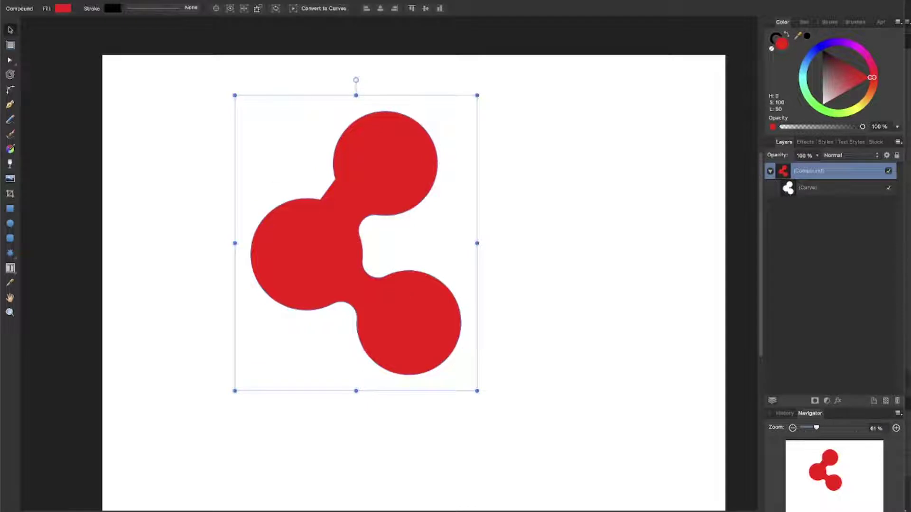
pyautogui.click(116, 0)
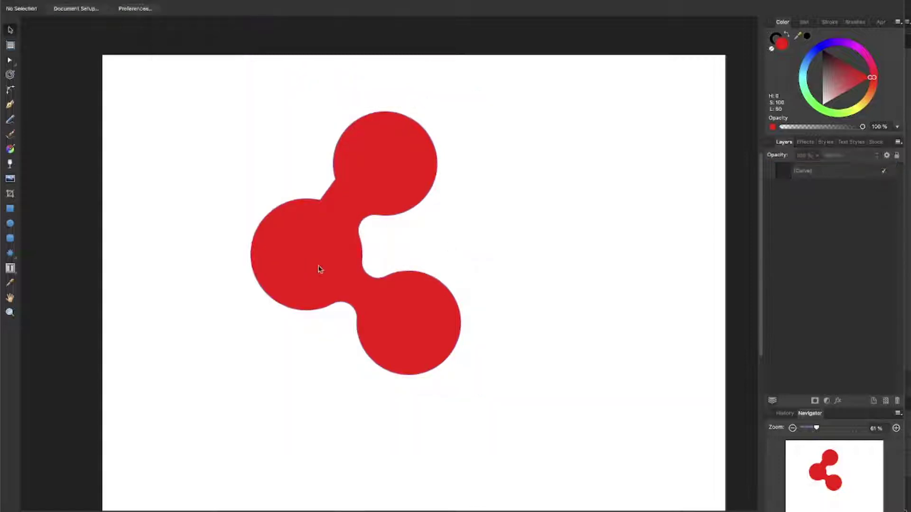
pyautogui.click(319, 266)
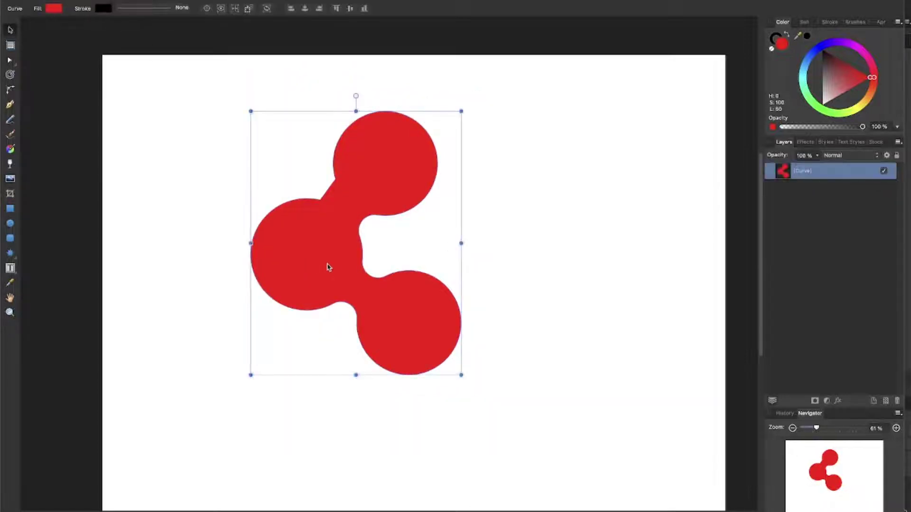
# Undo the trial move of the curve and its conversion, going back to the editable compound shape.
pyautogui.moveTo(327, 265); pyautogui.dragTo(289, 256)
pyautogui.hotkey('ctrl', 'z')
pyautogui.hotkey('ctrl', 'z')
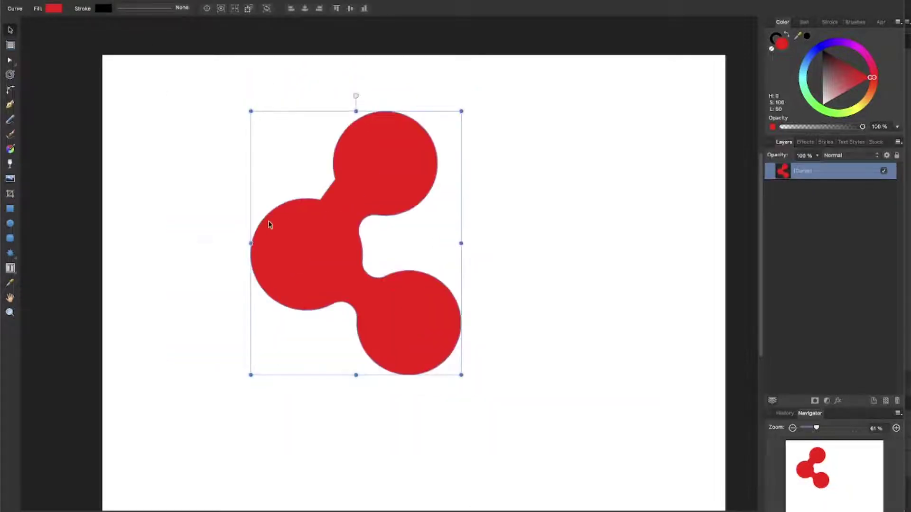
pyautogui.hotkey('ctrl', 'd')
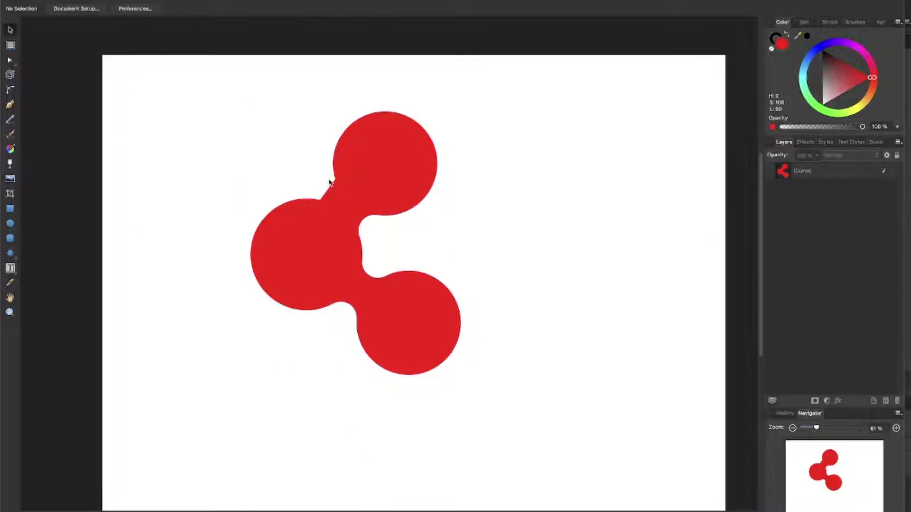
pyautogui.hotkey('ctrl', 'z')
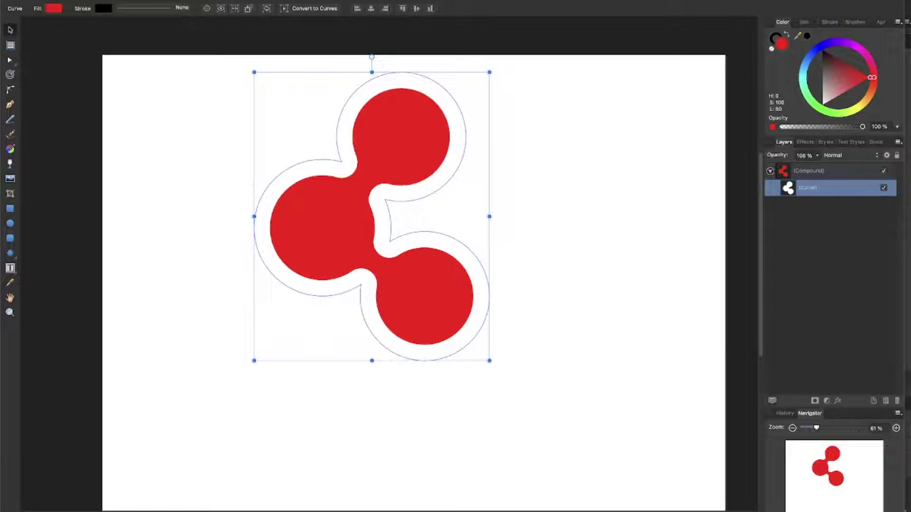
# Convert the parent compound of the three blended circles to curves, then deselect it.
pyautogui.click(143, 0)
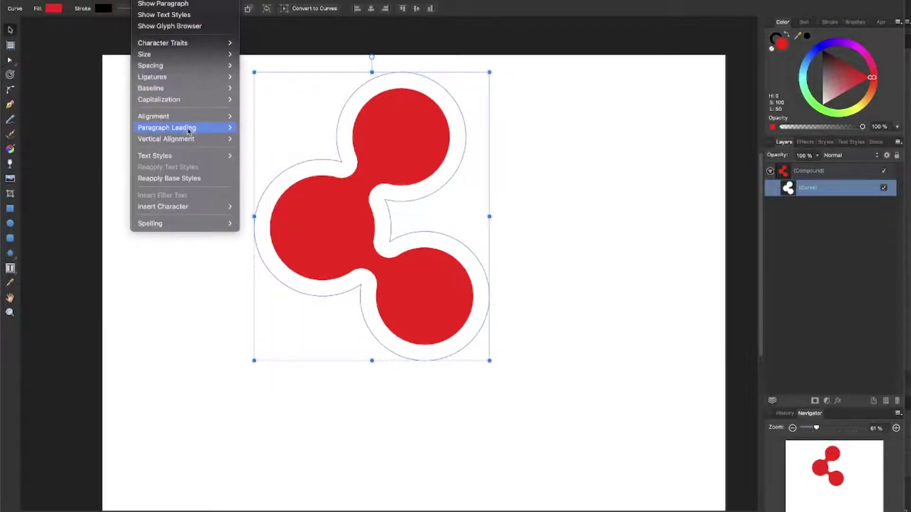
pyautogui.moveTo(193, 125)
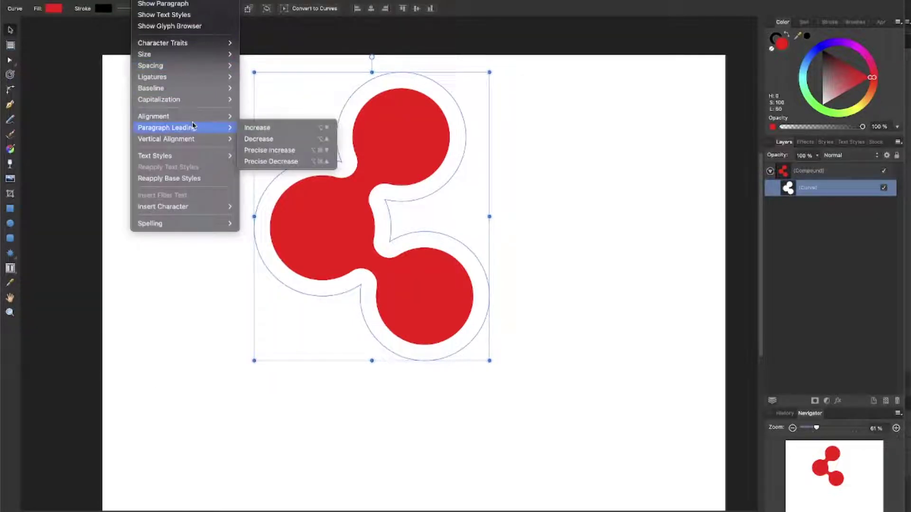
pyautogui.moveTo(166, 0)
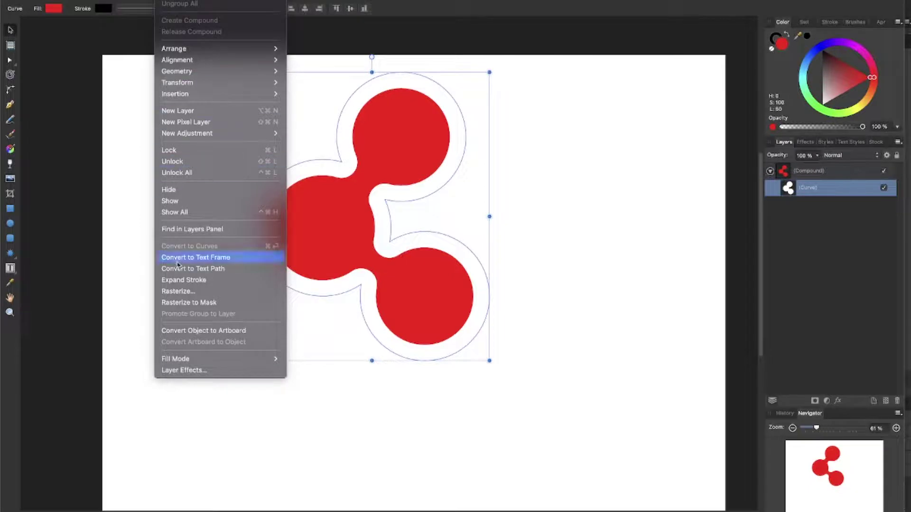
pyautogui.click(738, 240)
pyautogui.click(812, 173)
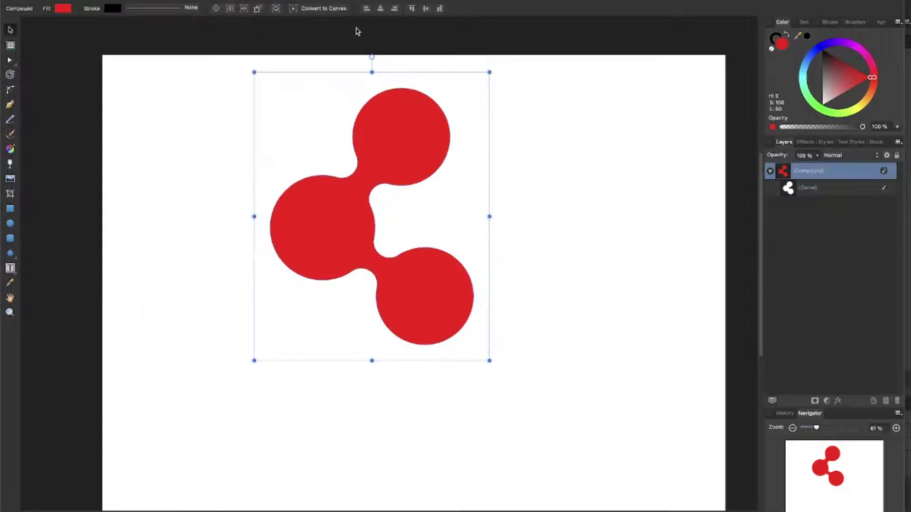
pyautogui.click(90, 0)
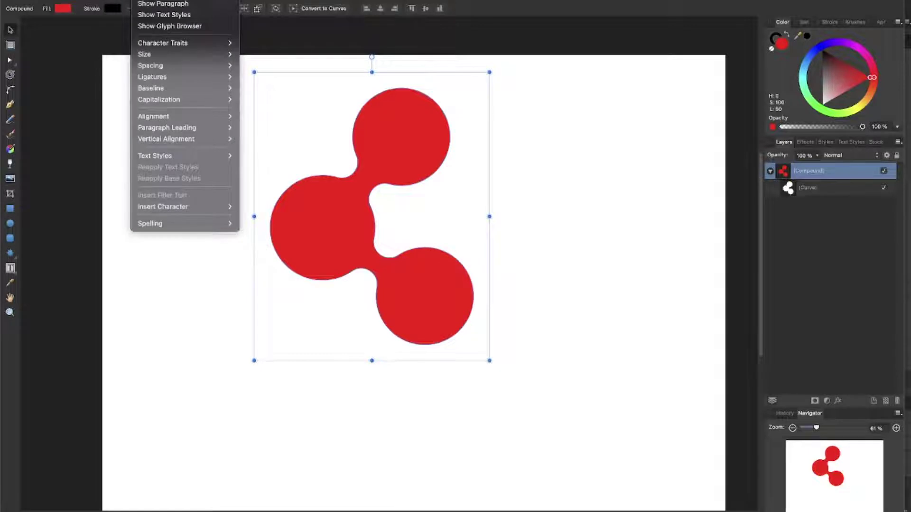
pyautogui.click(324, 8)
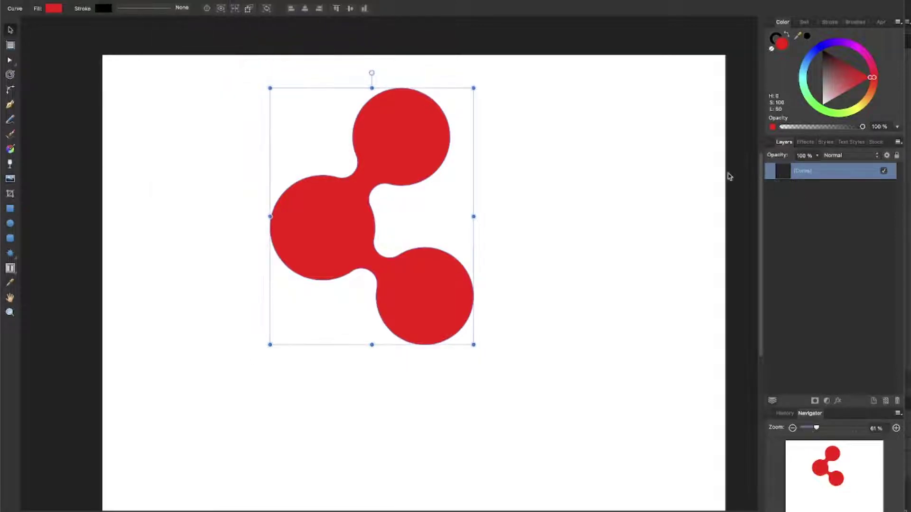
pyautogui.click(546, 235)
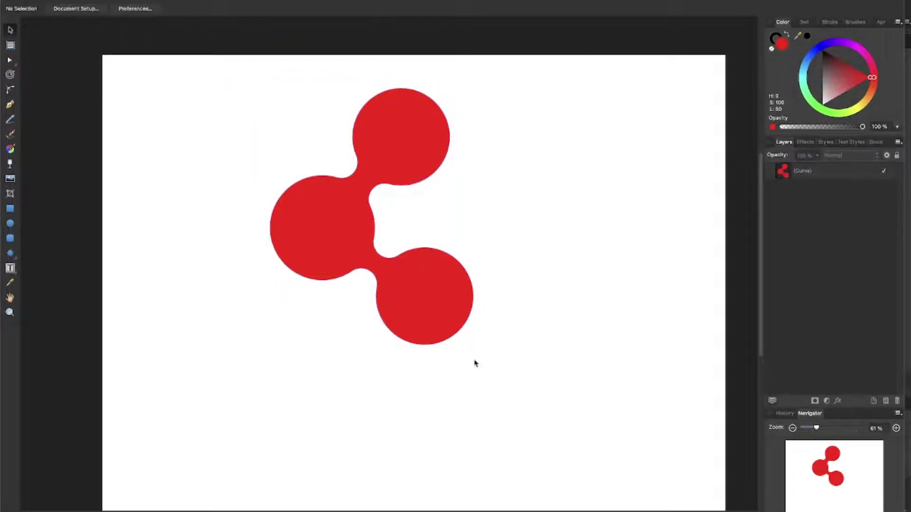
# Move the red curve down and left on the page and select it.
pyautogui.moveTo(452, 289); pyautogui.dragTo(368, 335)
pyautogui.click(425, 289)
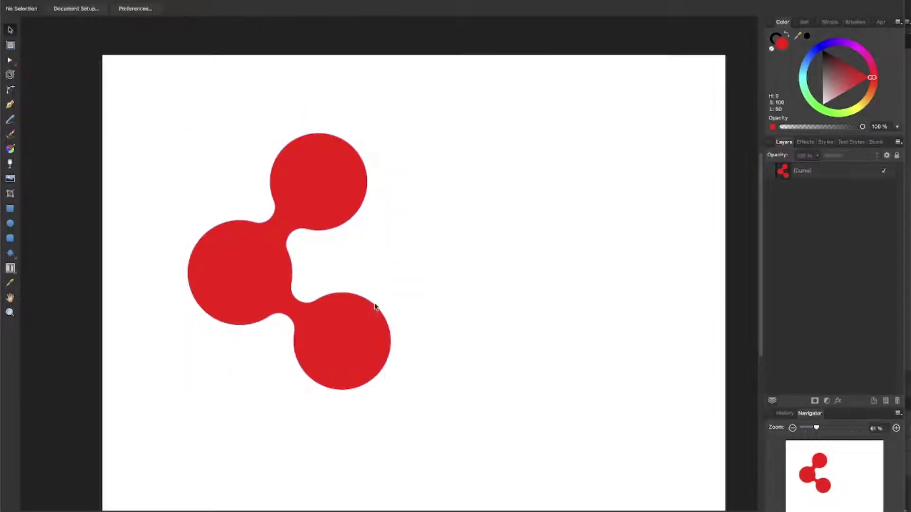
pyautogui.click(376, 306)
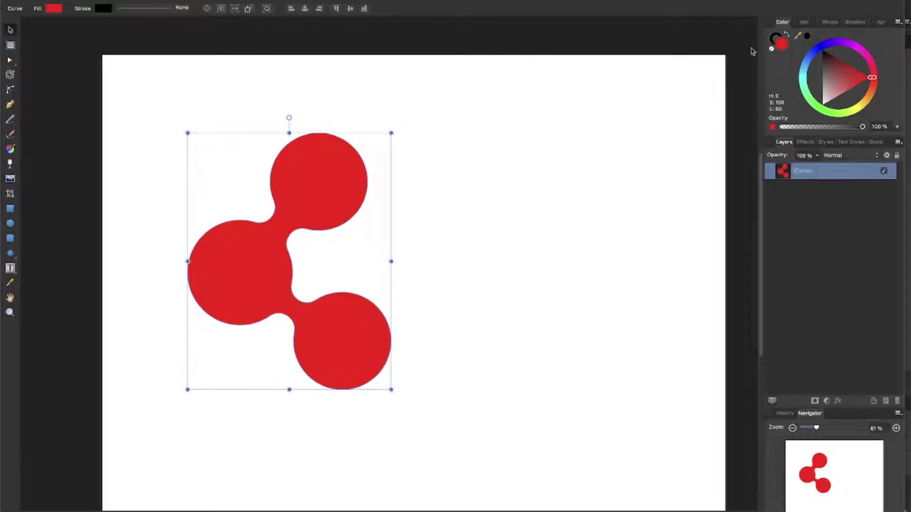
# Swap the curve's fill and stroke colours and swap them back, then set the fill to none.
pyautogui.click(787, 35)
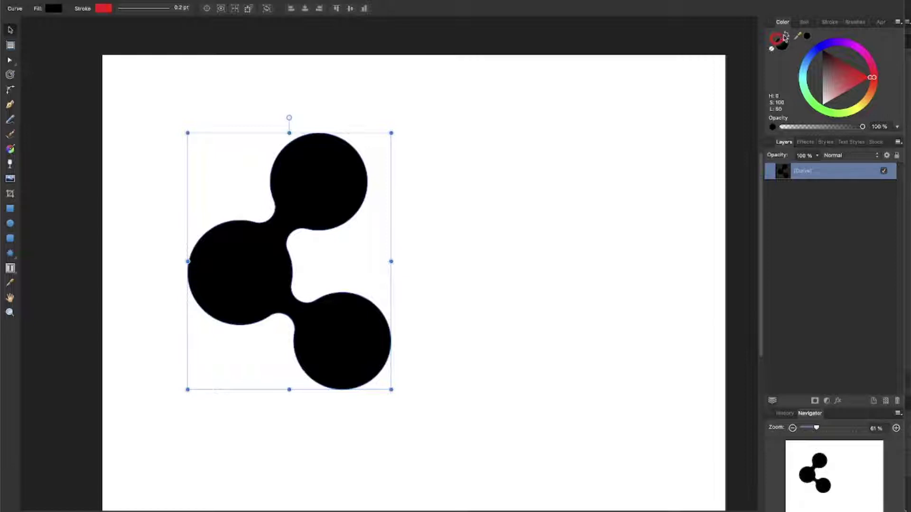
pyautogui.click(786, 35)
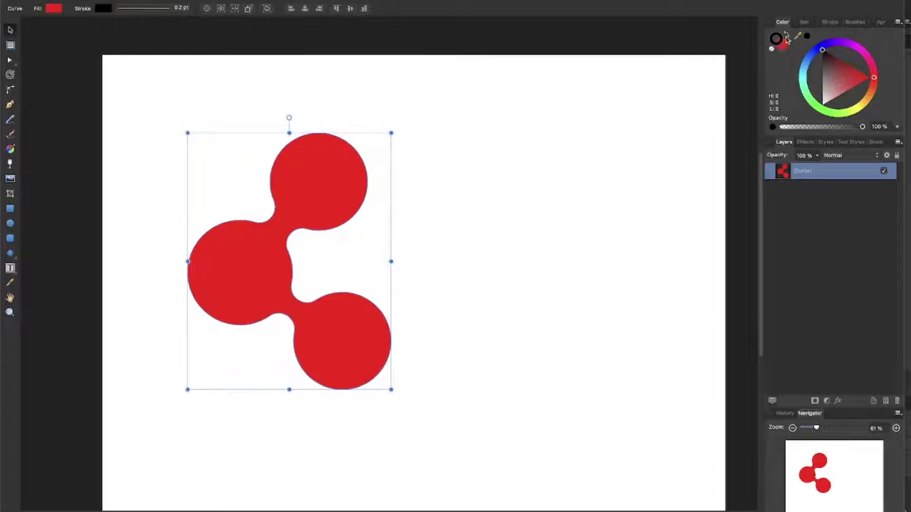
pyautogui.click(771, 50)
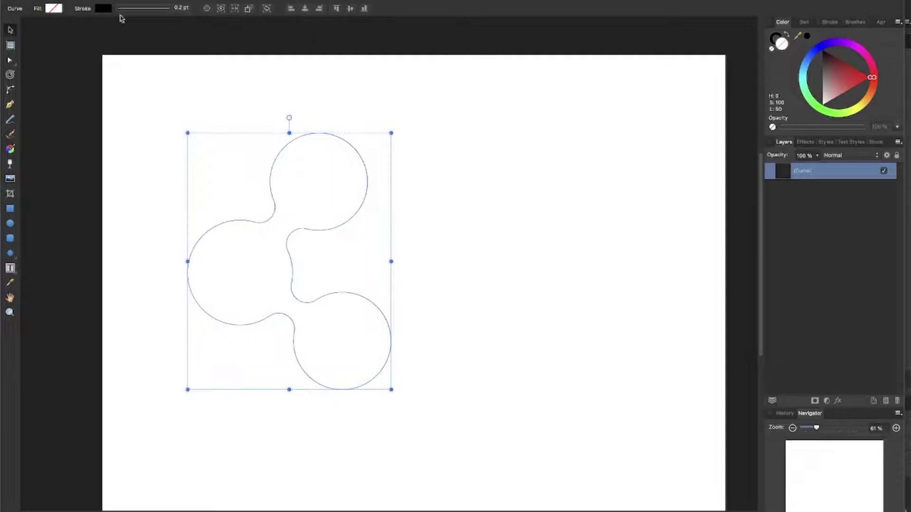
# Thicken the curve's black outline to a 2 pt stroke and deselect it.
pyautogui.click(149, 10)
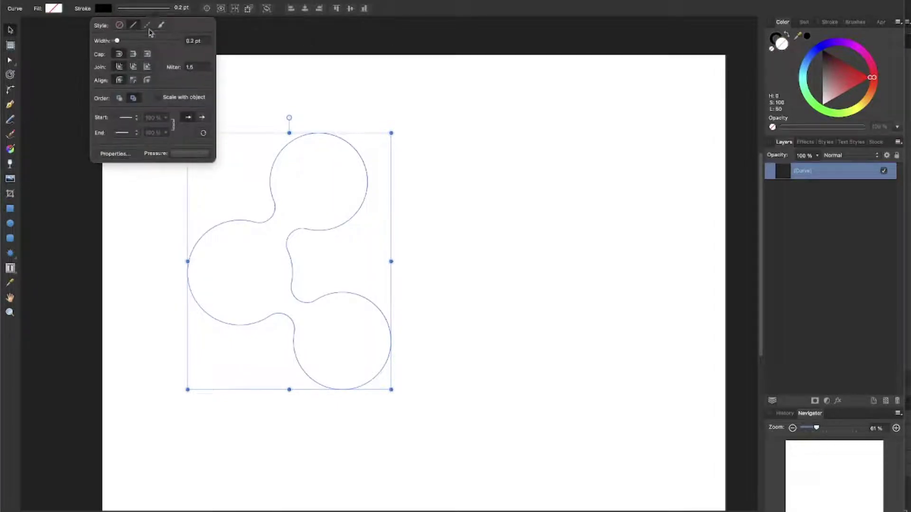
pyautogui.moveTo(117, 41); pyautogui.dragTo(127, 42)
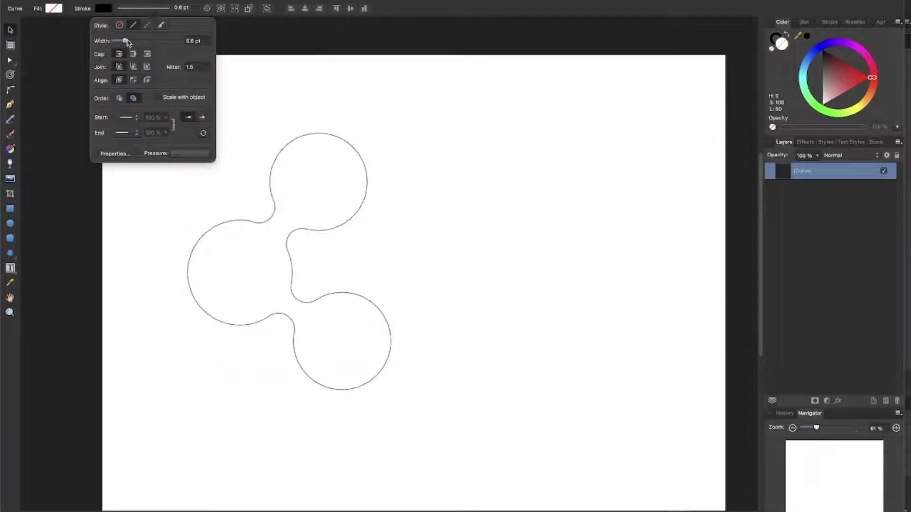
pyautogui.click(474, 166)
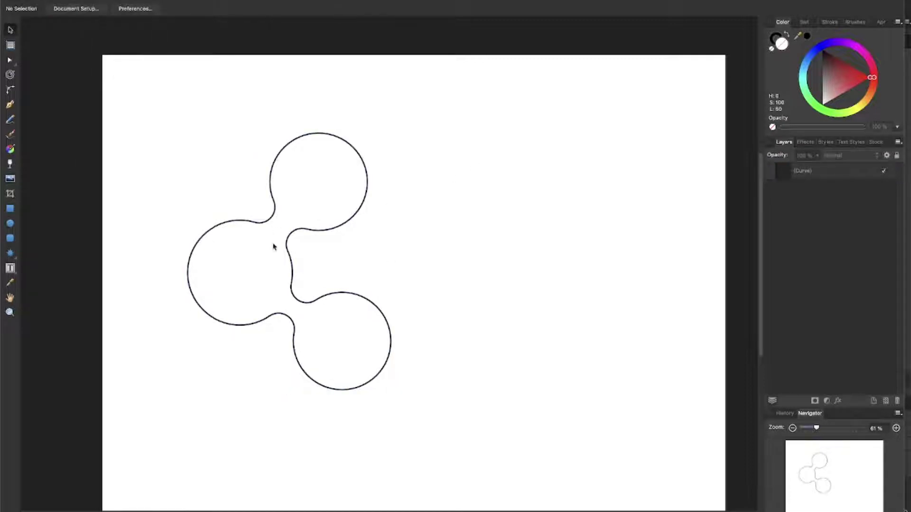
# Duplicate the outlined shape, rotate the copy so it faces down and left, and shift the original right so the two partly overlap.
pyautogui.moveTo(277, 321); pyautogui.dragTo(386, 461)
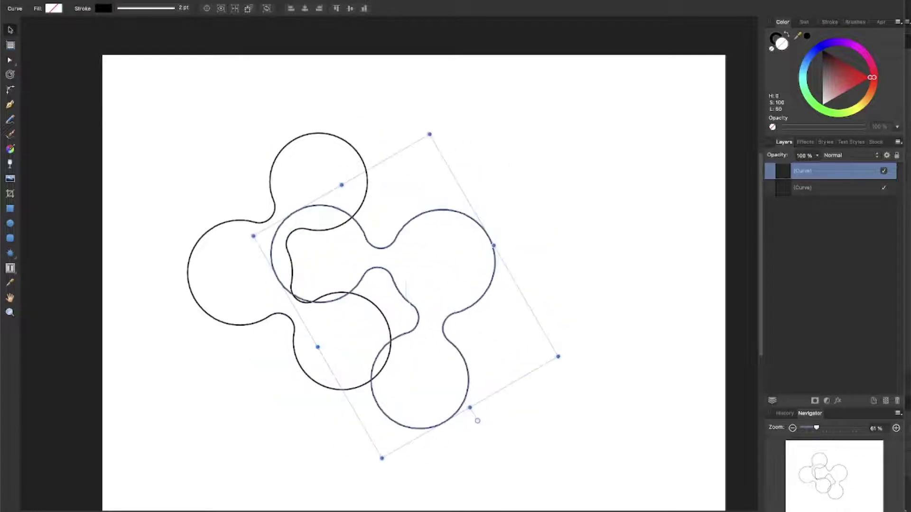
pyautogui.scroll(-3, 542, 305)
pyautogui.moveTo(469, 250); pyautogui.dragTo(499, 259)
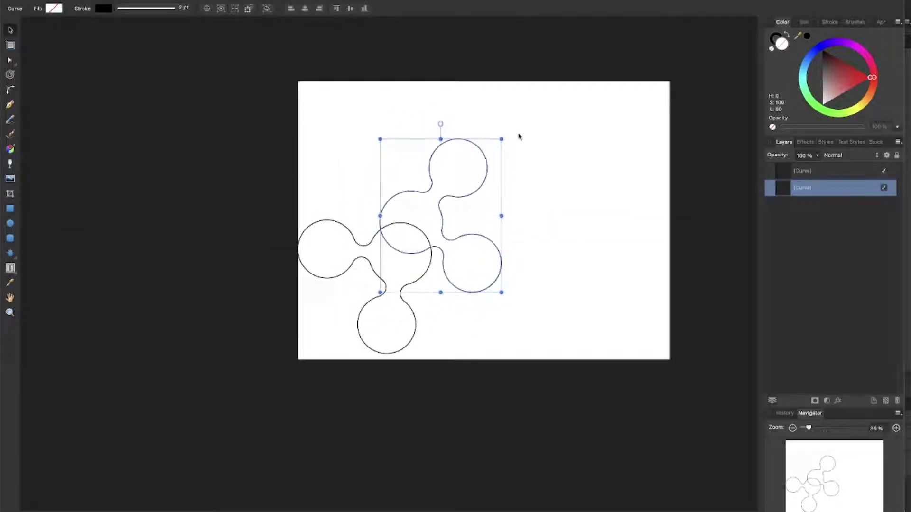
# Rotate the original outline clockwise, then move the copy right and slightly up so the two overlap more.
pyautogui.moveTo(507, 140); pyautogui.dragTo(660, 181)
pyautogui.click(396, 328)
pyautogui.click(414, 338)
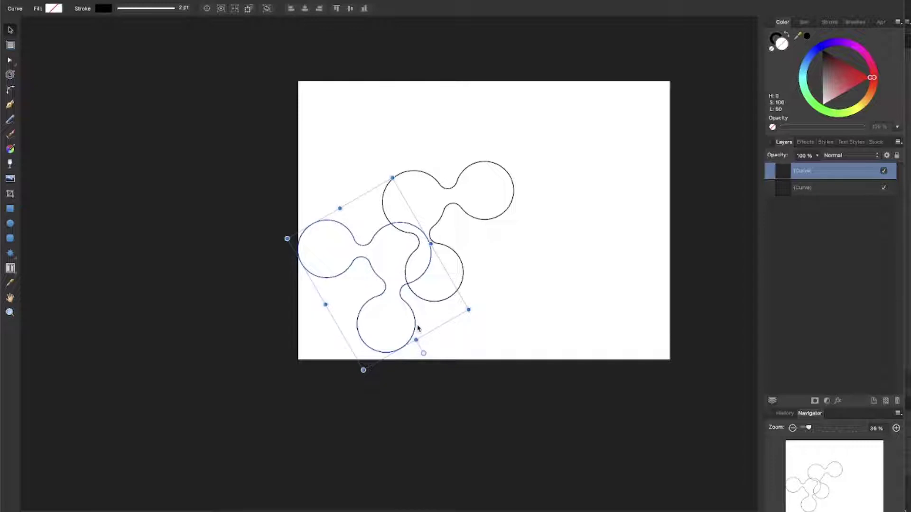
pyautogui.moveTo(418, 328); pyautogui.dragTo(445, 313)
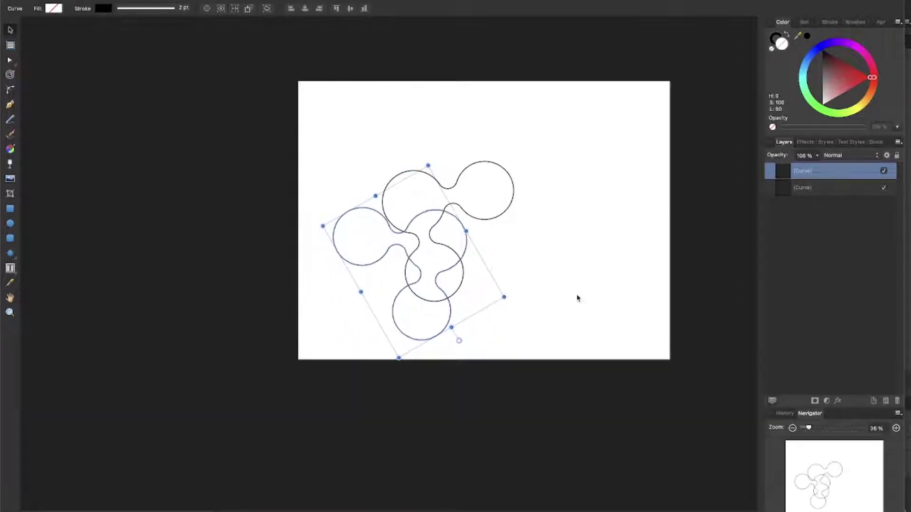
pyautogui.click(636, 229)
# Rotate the copied outline slightly counterclockwise to refine how it crosses the original.
pyautogui.scroll(1, 502, 229)
pyautogui.scroll(2, 401, 216)
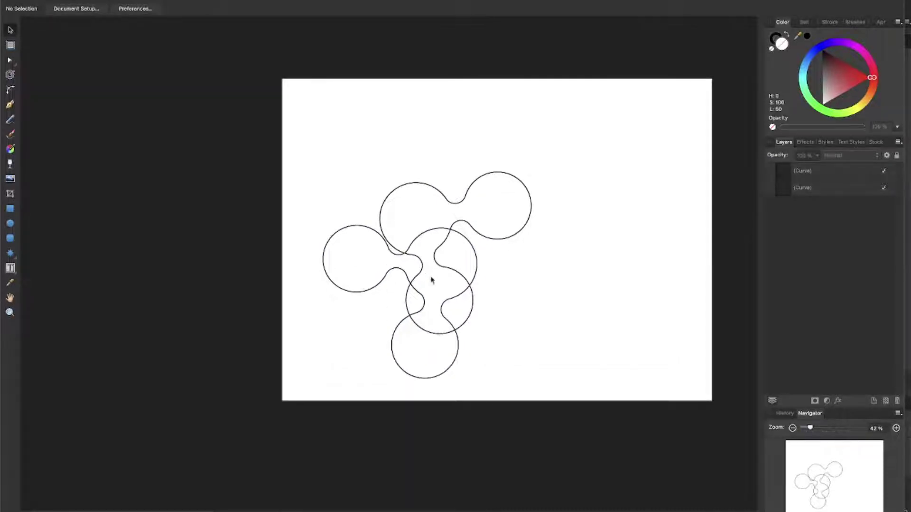
pyautogui.click(371, 293)
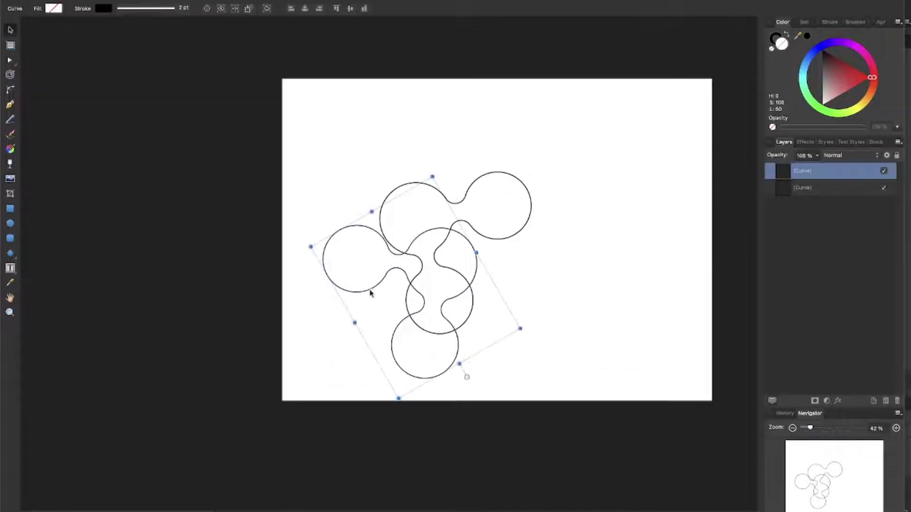
pyautogui.moveTo(433, 169)
pyautogui.mouseDown()
pyautogui.moveTo(419, 143)
pyautogui.moveTo(427, 156)
pyautogui.mouseUp()
pyautogui.click(439, 164)
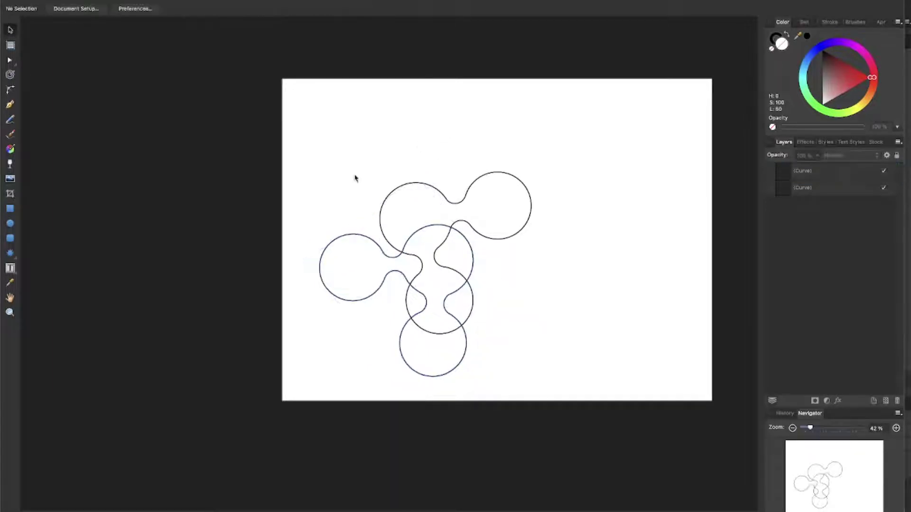
pyautogui.click(443, 302)
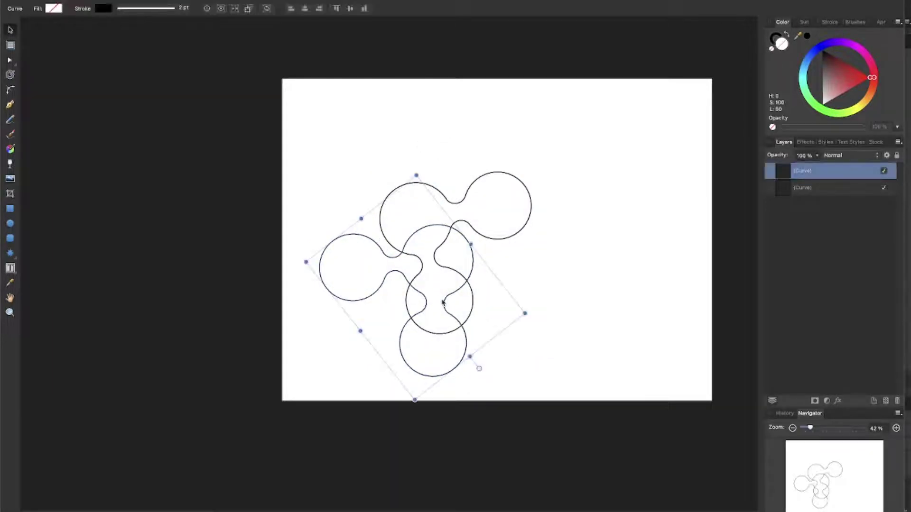
pyautogui.click(443, 302)
# Select both overlapping outlines and scale them down to roughly half size in the upper left of the page.
pyautogui.moveTo(256, 107); pyautogui.dragTo(441, 265)
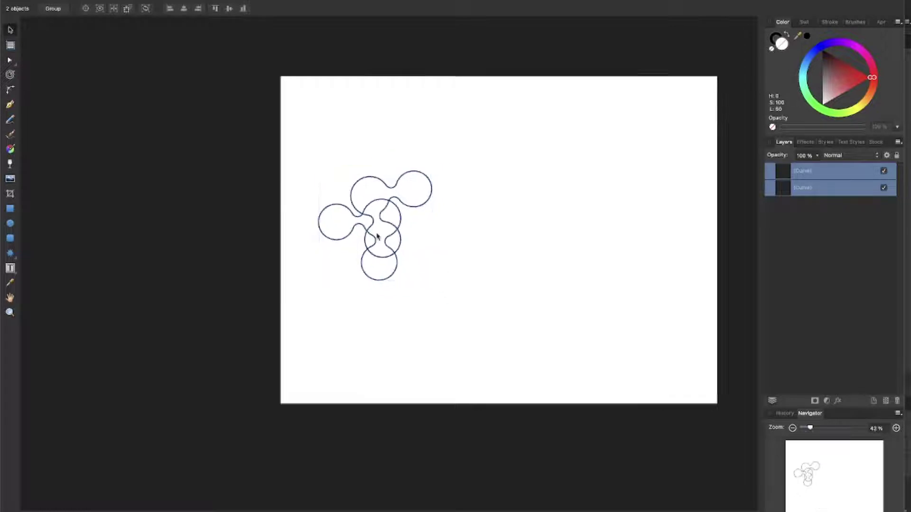
pyautogui.scroll(3, 377, 236)
pyautogui.scroll(-3, 394, 171)
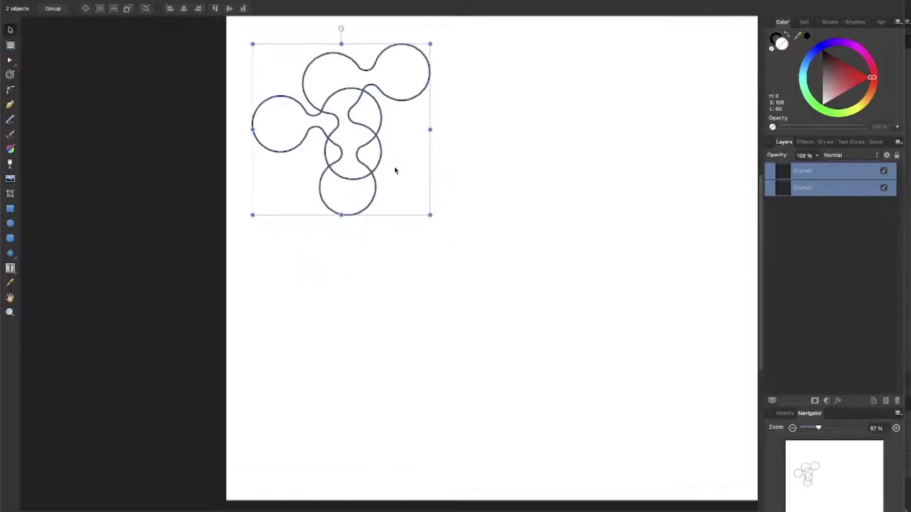
pyautogui.click(497, 197)
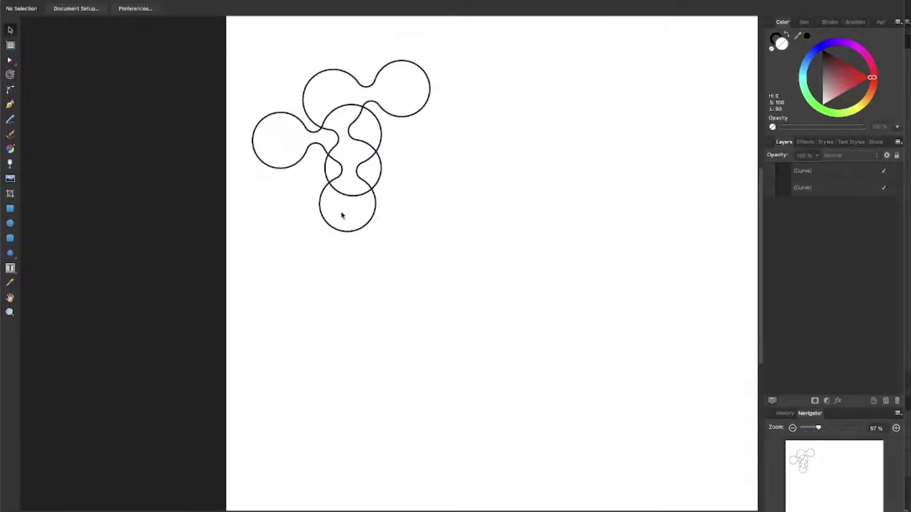
# Undo a trial move of the lower outline and place a duplicate of it directly below the overlapping pair.
pyautogui.moveTo(341, 215); pyautogui.dragTo(377, 328)
pyautogui.press('super+z')
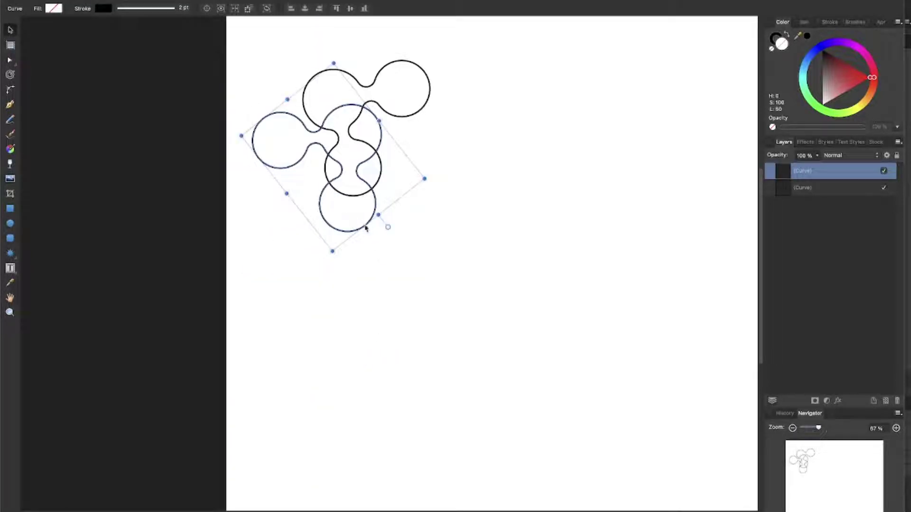
pyautogui.moveTo(365, 228); pyautogui.dragTo(365, 378)
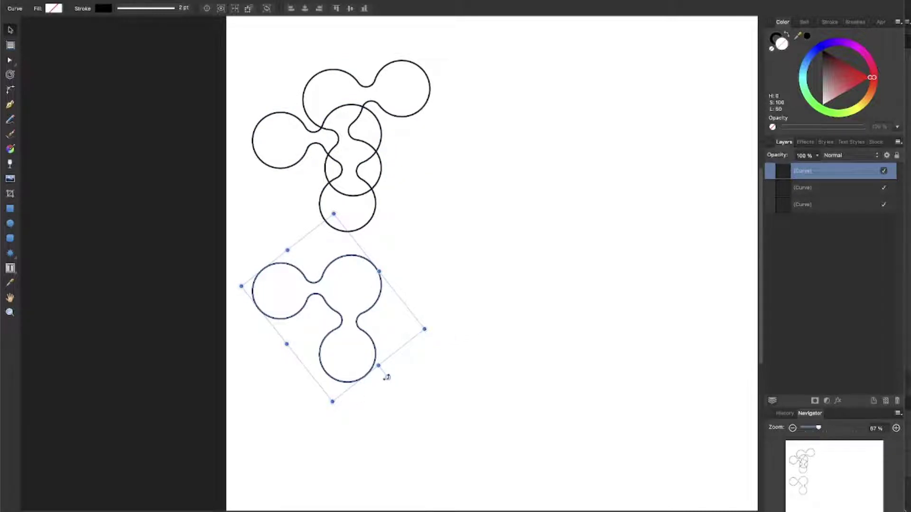
# Rotate the new duplicate so its largest circle sits centred below the other two, and nudge it slightly up.
pyautogui.moveTo(387, 377); pyautogui.dragTo(62, 278)
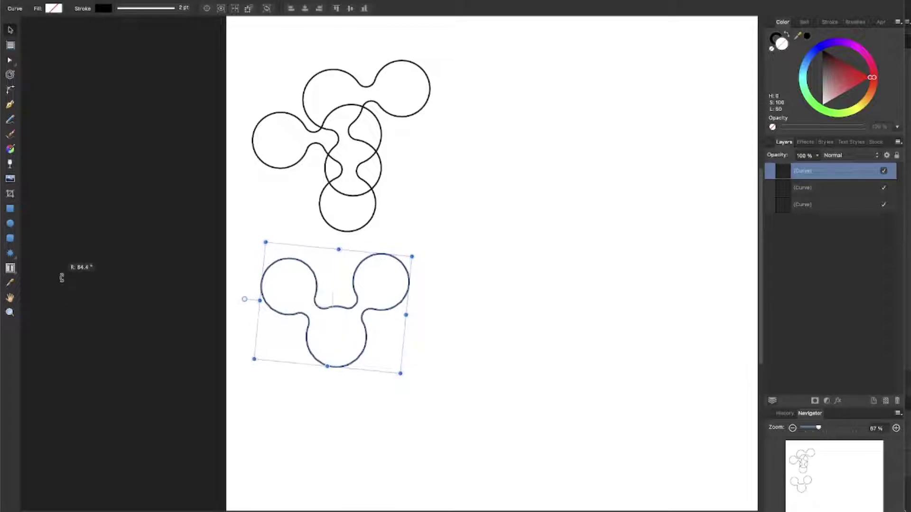
pyautogui.moveTo(366, 346)
pyautogui.mouseDown()
pyautogui.moveTo(360, 317)
pyautogui.moveTo(366, 332)
pyautogui.mouseUp()
pyautogui.click(561, 276)
# Switch to OBS to read the live chat, then return to Affinity Designer.
pyautogui.press('super+Tab')
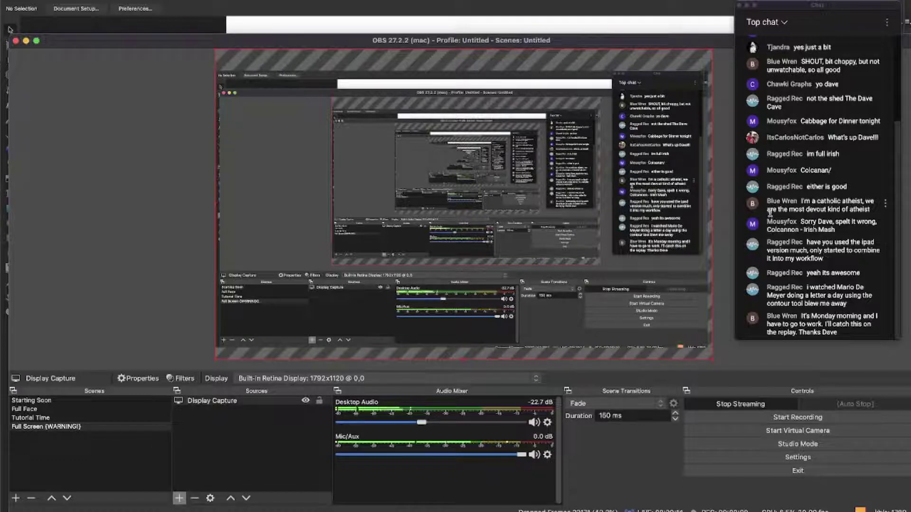
pyautogui.press('super+Tab')
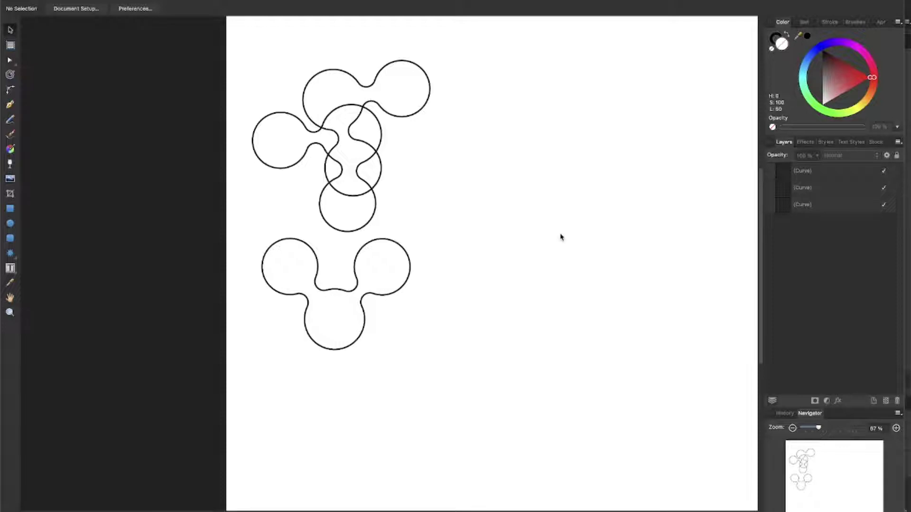
# Draw a square beside the overlapping outlines and swap its stroke and fill colours to make it solid black without a stroke.
pyautogui.click(11, 226)
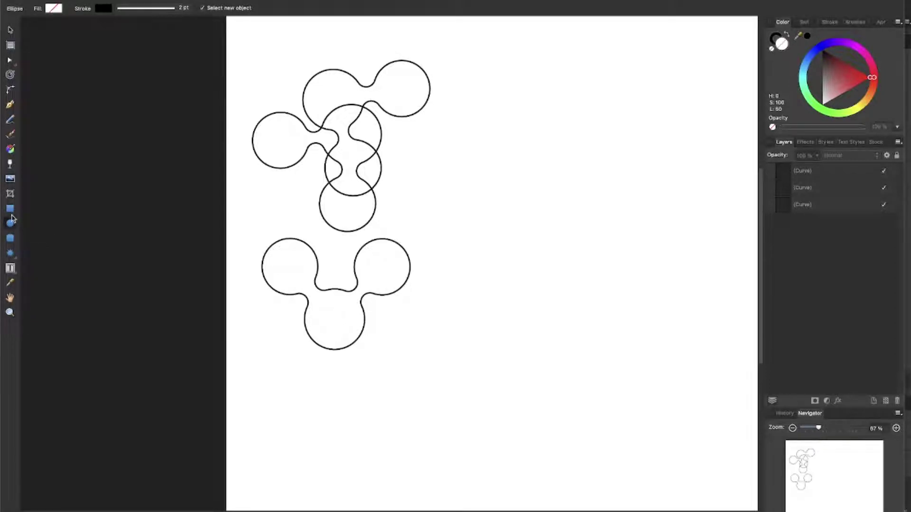
pyautogui.click(10, 208)
pyautogui.moveTo(477, 68); pyautogui.dragTo(605, 196)
pyautogui.click(787, 34)
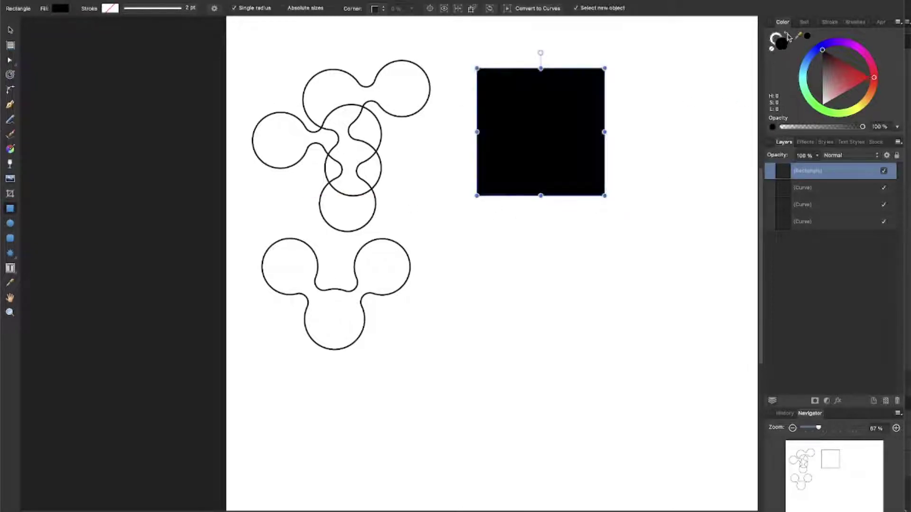
# Draw a grey circle with lightness 45 over the black square and enlarge it to touch all four sides.
pyautogui.click(10, 224)
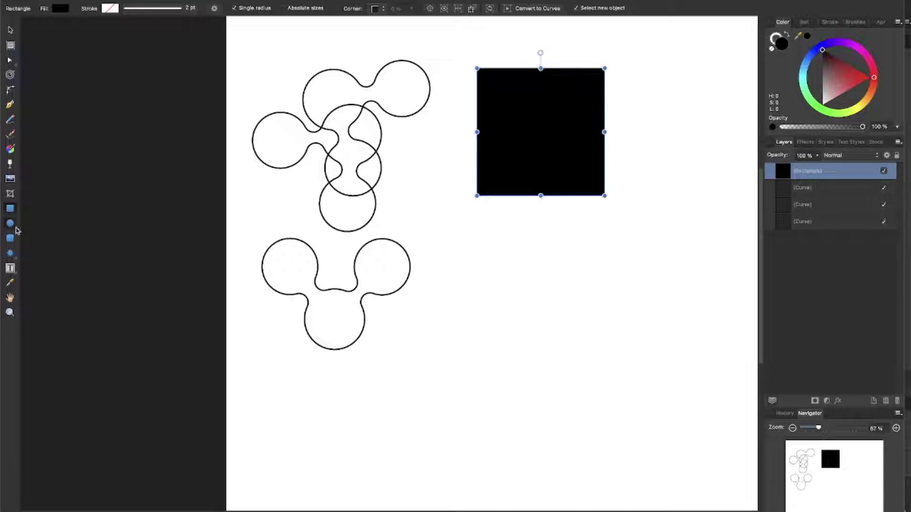
pyautogui.scroll(4, 601, 217)
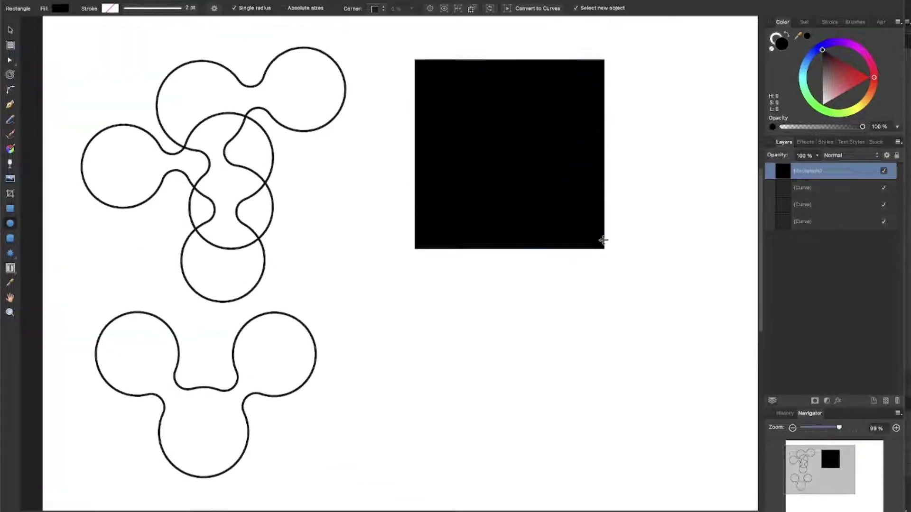
pyautogui.moveTo(832, 66); pyautogui.dragTo(824, 101)
pyautogui.click(683, 108)
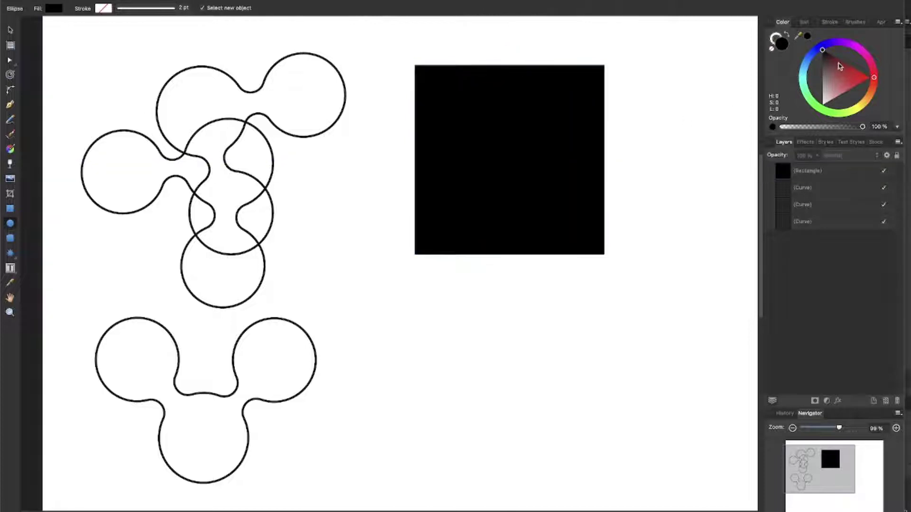
pyautogui.moveTo(427, 86); pyautogui.dragTo(595, 254)
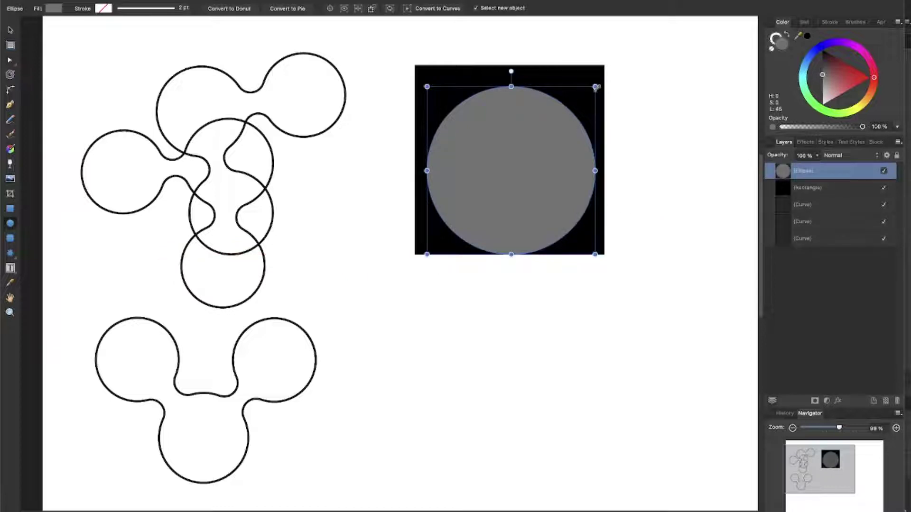
pyautogui.moveTo(595, 88); pyautogui.dragTo(605, 77)
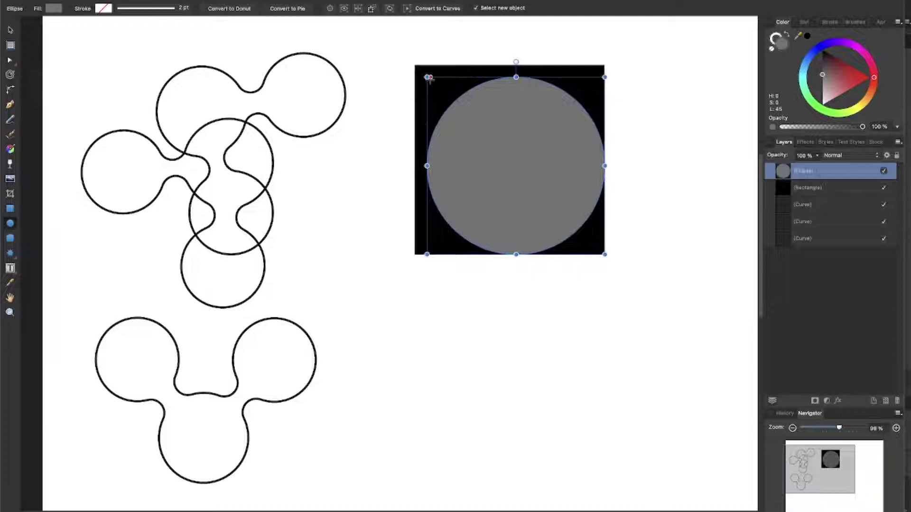
pyautogui.moveTo(429, 78); pyautogui.dragTo(417, 66)
pyautogui.scroll(10, 569, 47)
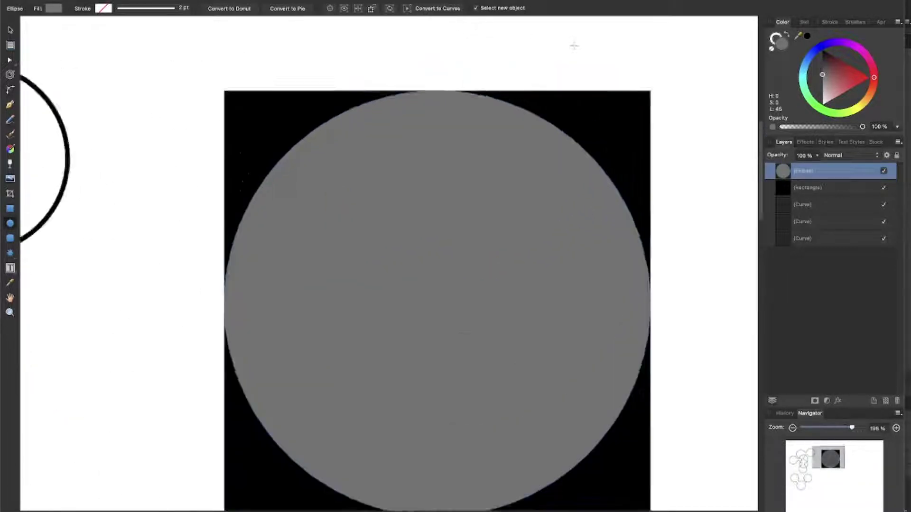
pyautogui.scroll(5, 390, 167)
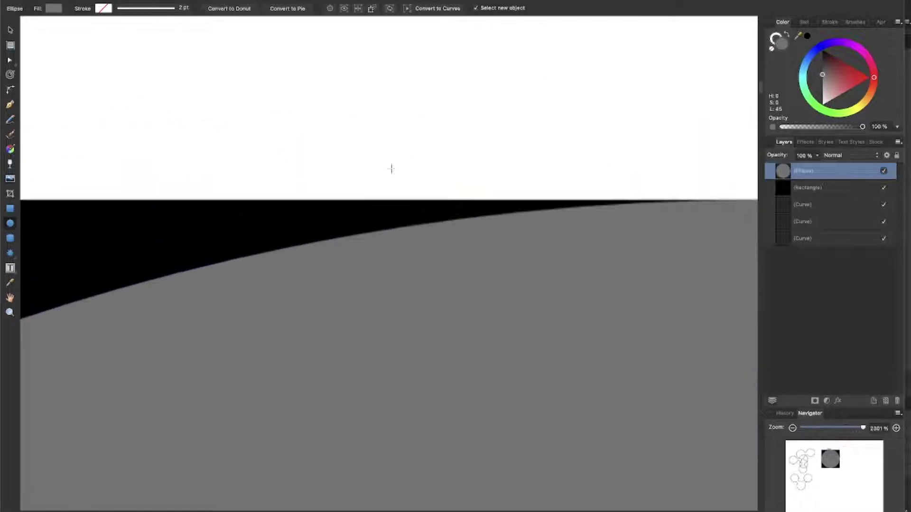
pyautogui.scroll(5, 599, 274)
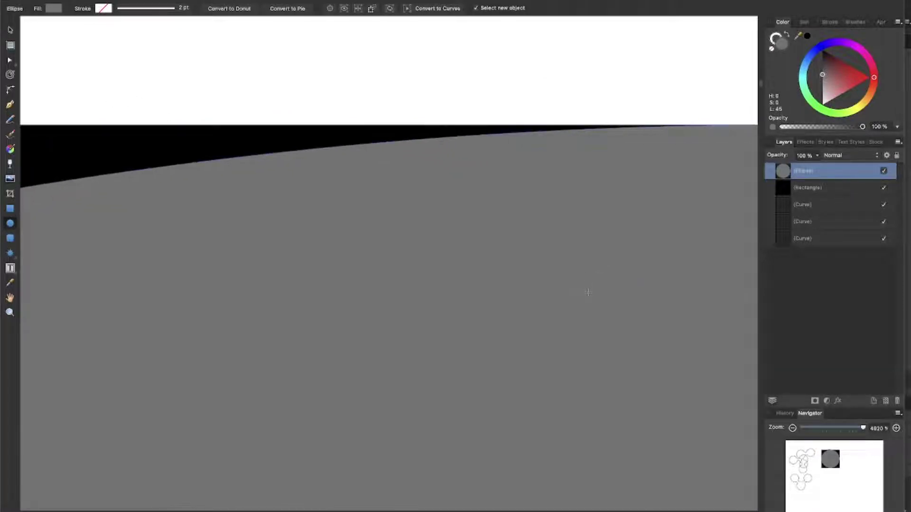
pyautogui.scroll(-15, 589, 293)
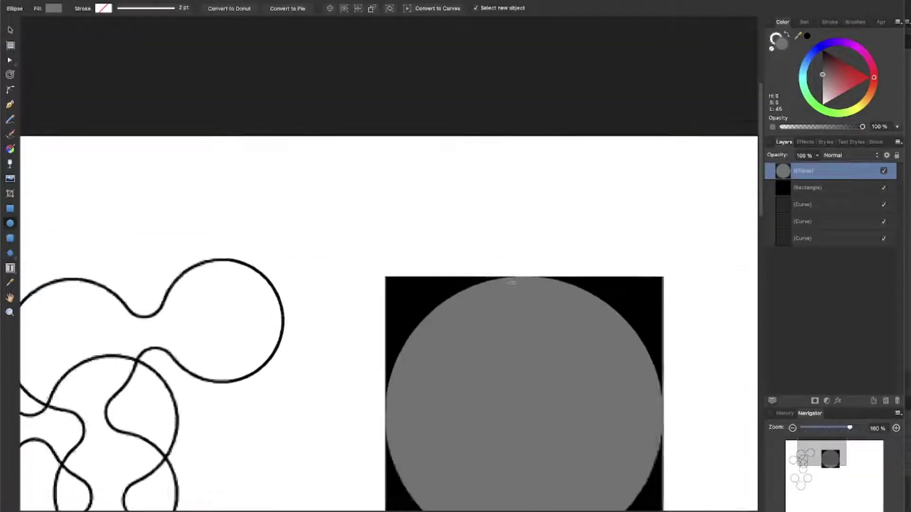
pyautogui.scroll(-5, 508, 285)
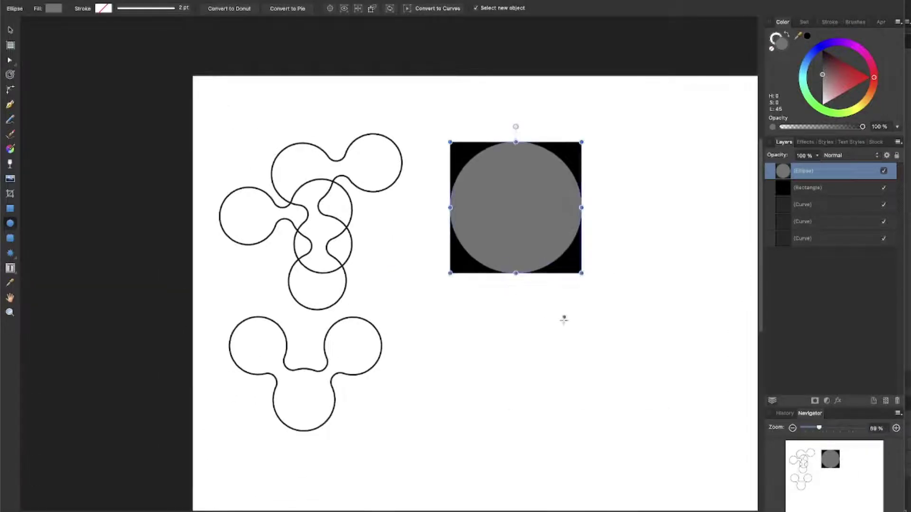
# Select the black square and grey circle together and scale them down to about half size.
pyautogui.moveTo(595, 321); pyautogui.dragTo(421, 151)
pyautogui.press('super+z')
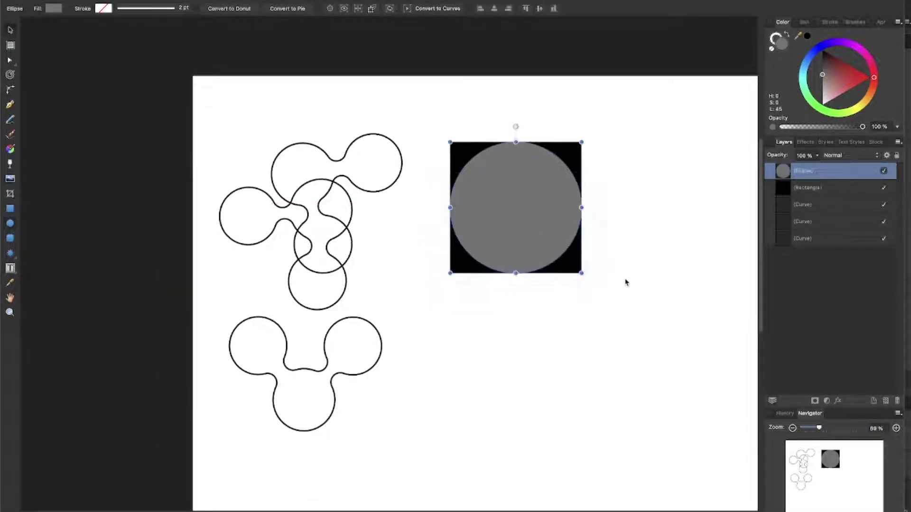
pyautogui.press('v')
pyautogui.moveTo(615, 331); pyautogui.dragTo(414, 117)
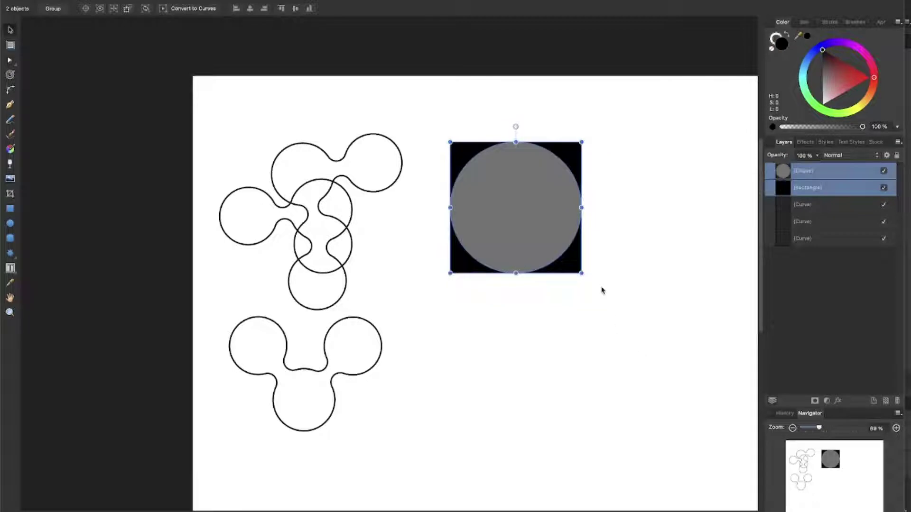
pyautogui.moveTo(579, 270); pyautogui.dragTo(517, 205)
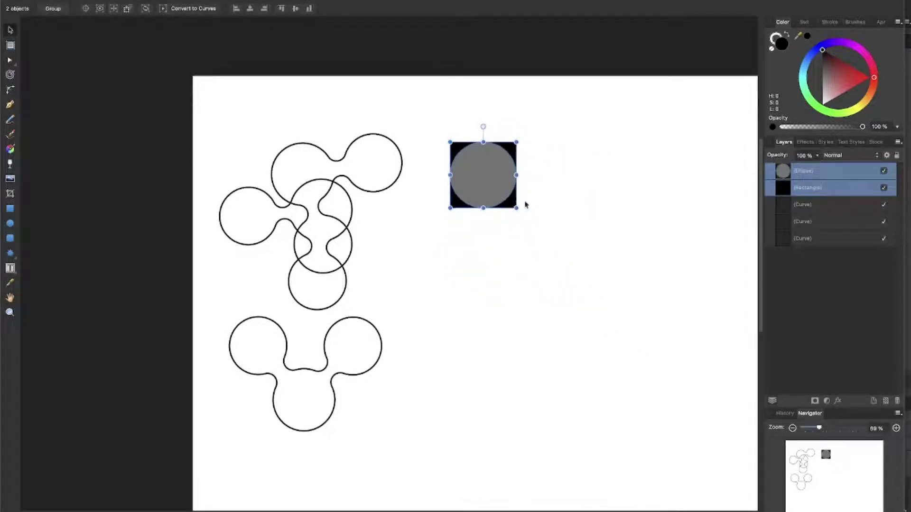
pyautogui.scroll(3, 584, 176)
pyautogui.scroll(3, 539, 377)
# Move the square and circle up towards the page's upper edge and place a duplicate of both directly beside them, edges touching.
pyautogui.click(535, 315)
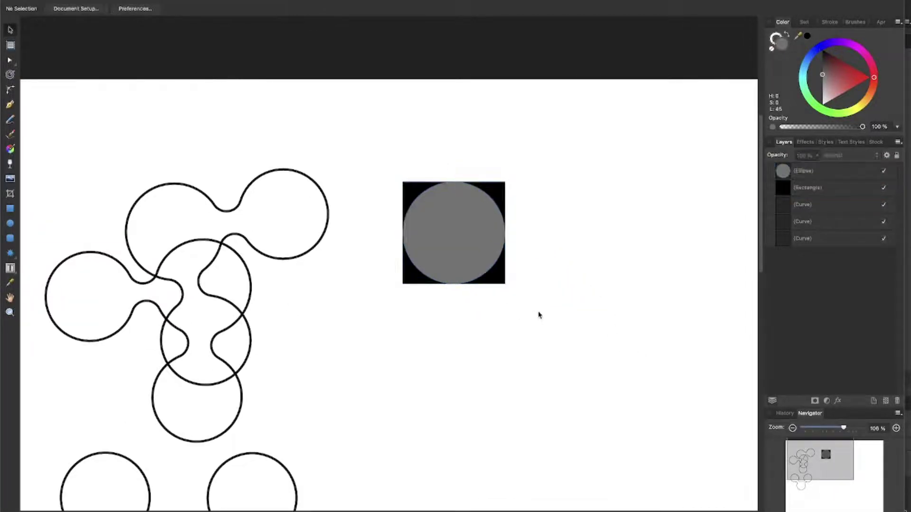
pyautogui.moveTo(516, 302); pyautogui.dragTo(392, 181)
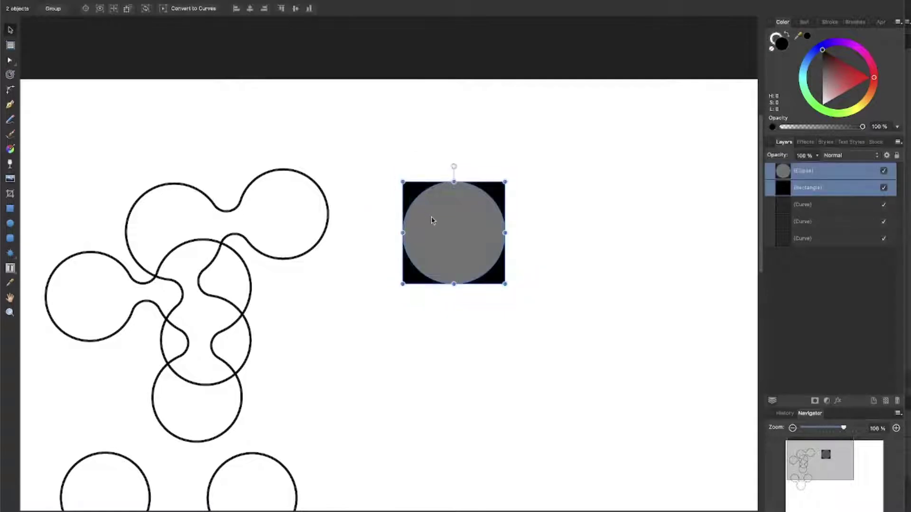
pyautogui.moveTo(432, 222); pyautogui.dragTo(505, 164)
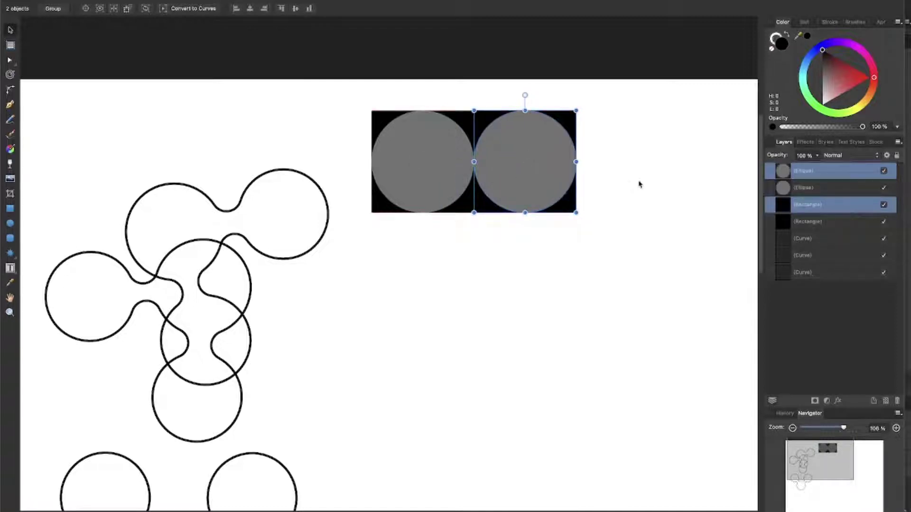
# Move the left circle's layer directly above its own square and group the two.
pyautogui.click(835, 199)
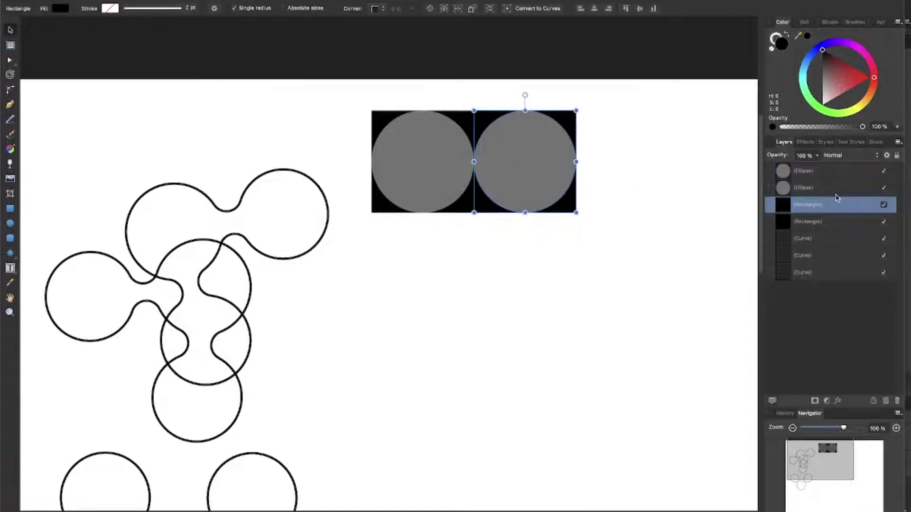
pyautogui.click(807, 189)
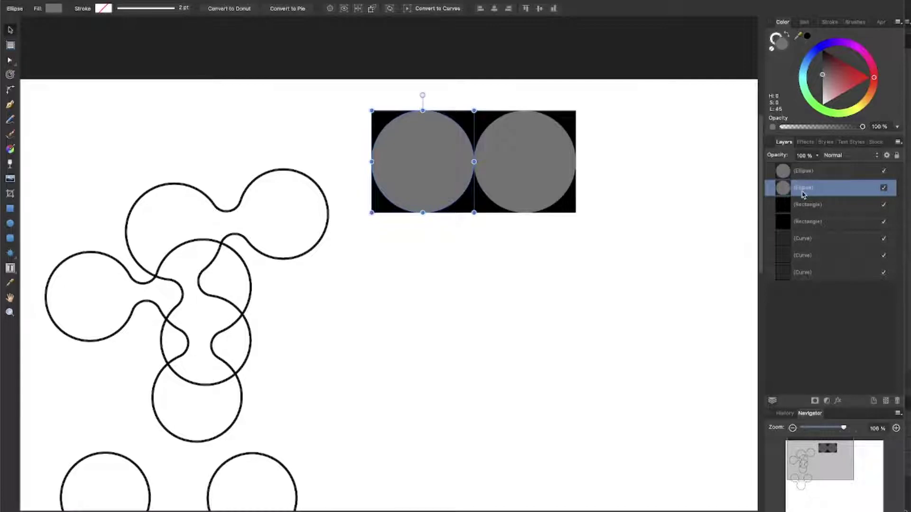
pyautogui.moveTo(803, 195); pyautogui.dragTo(803, 216)
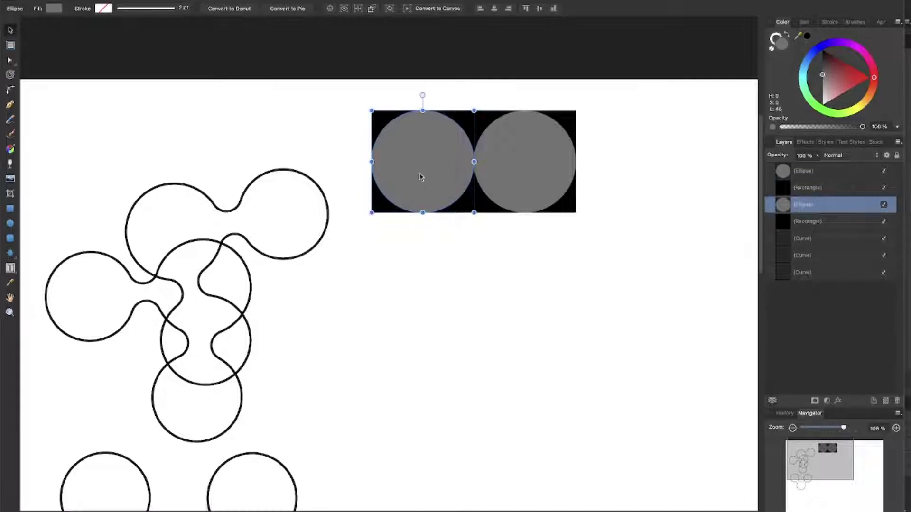
pyautogui.click(439, 285)
pyautogui.click(425, 192)
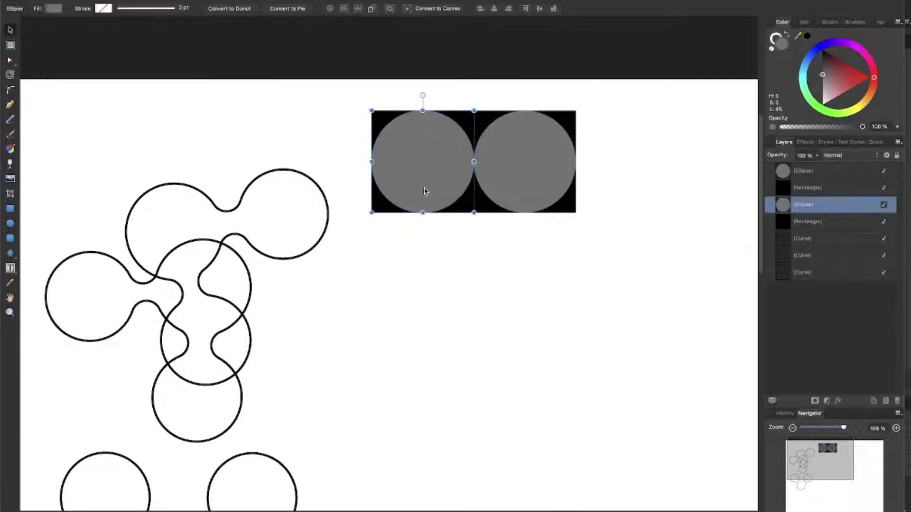
pyautogui.click(834, 224)
pyautogui.keyDown('shift'); pyautogui.click(820, 207); pyautogui.keyUp('shift')
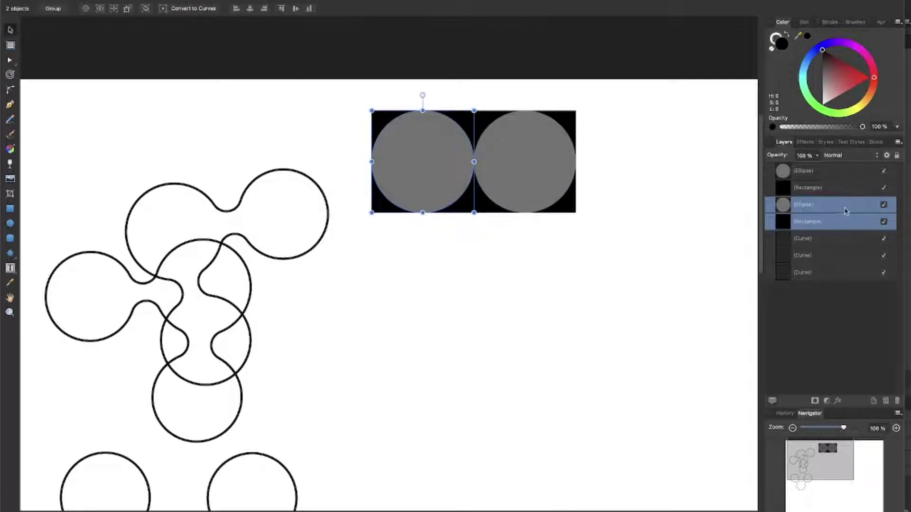
pyautogui.hotkey('ctrl', 'g')
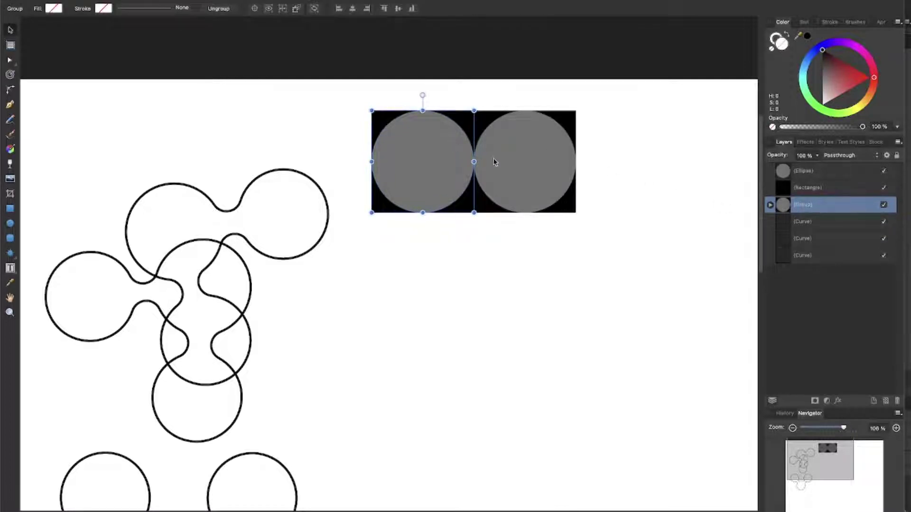
# Convert the grey circle in the right square to curves.
pyautogui.click(496, 163)
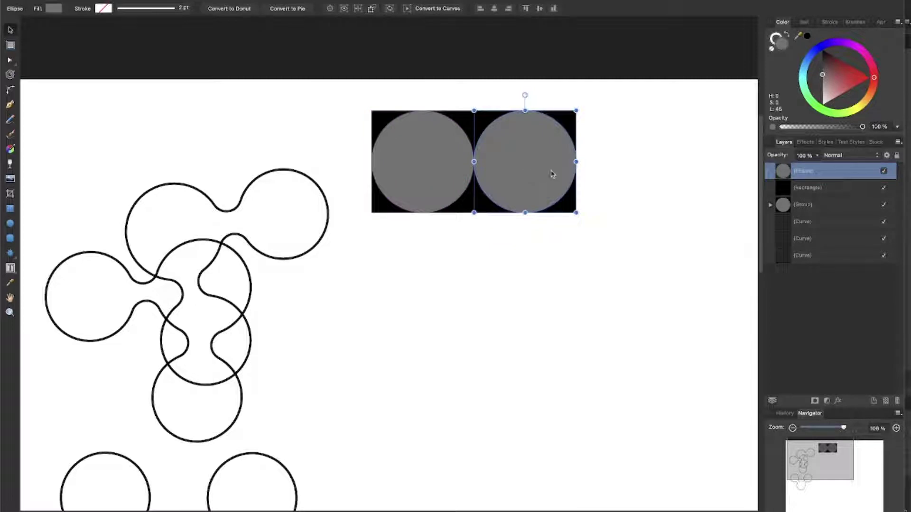
pyautogui.click(631, 128)
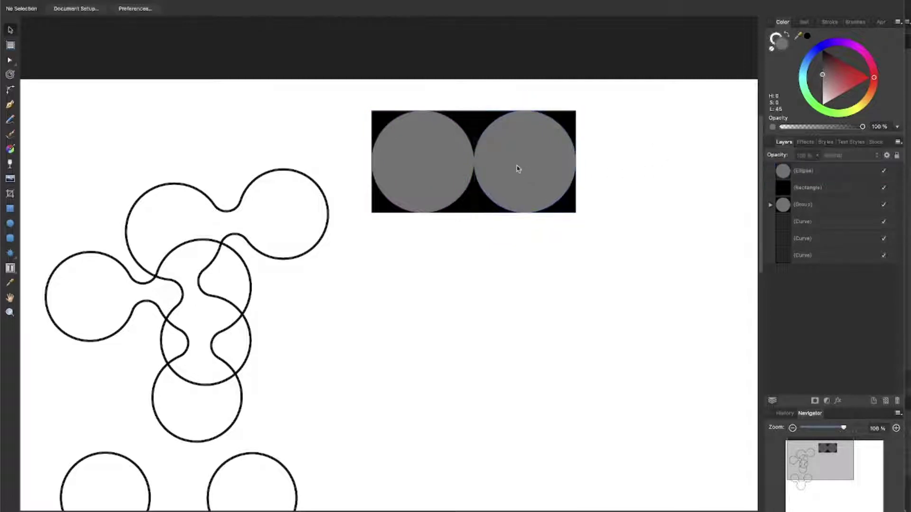
pyautogui.click(519, 161)
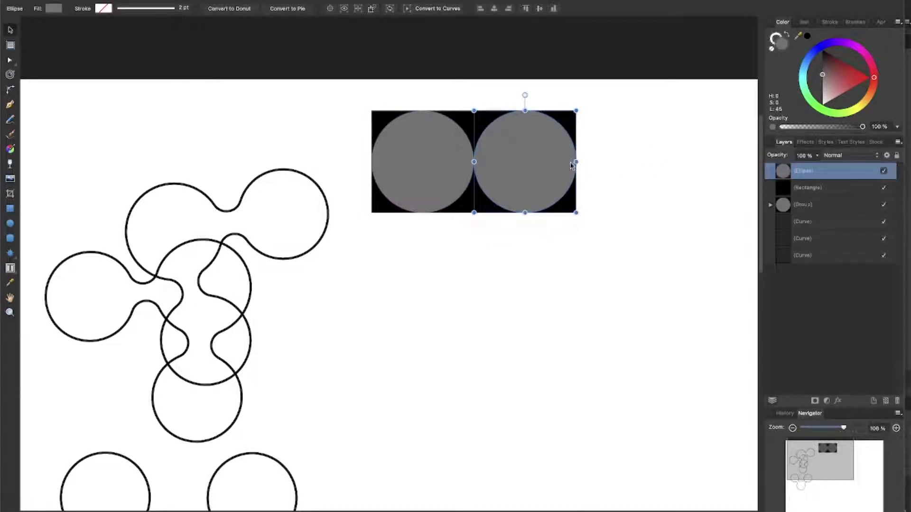
pyautogui.click(429, 171)
pyautogui.click(504, 175)
pyautogui.rightClick(519, 179)
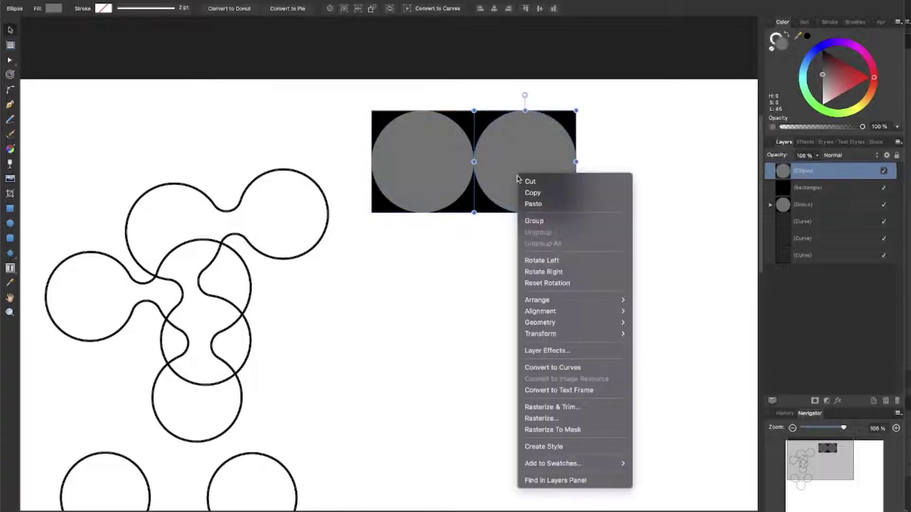
pyautogui.press('Escape')
pyautogui.rightClick(502, 129)
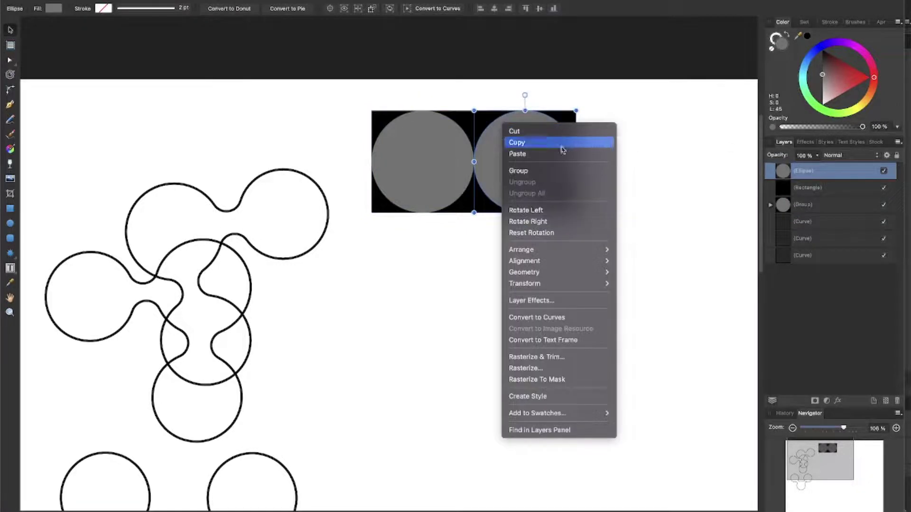
pyautogui.click(550, 317)
pyautogui.click(614, 153)
pyautogui.scroll(5, 586, 157)
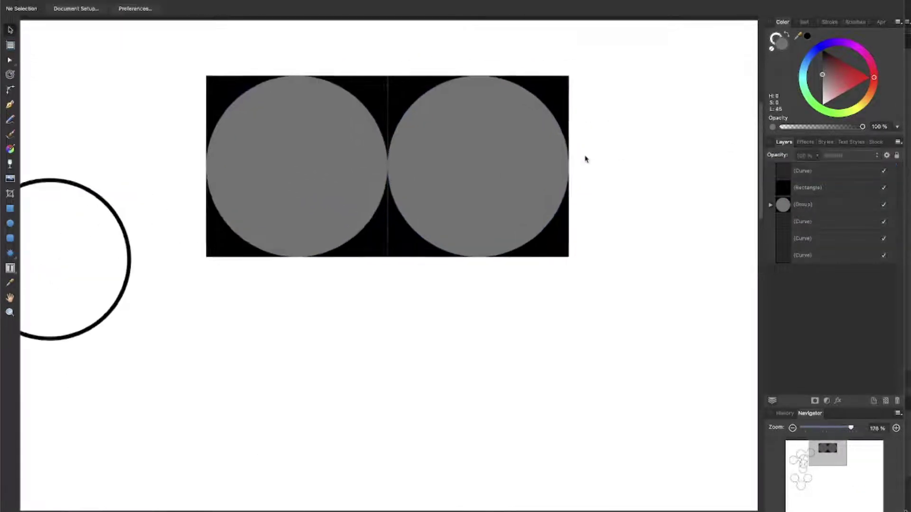
# Delete the rightmost node of the right circle's curve using the Node tool.
pyautogui.click(498, 174)
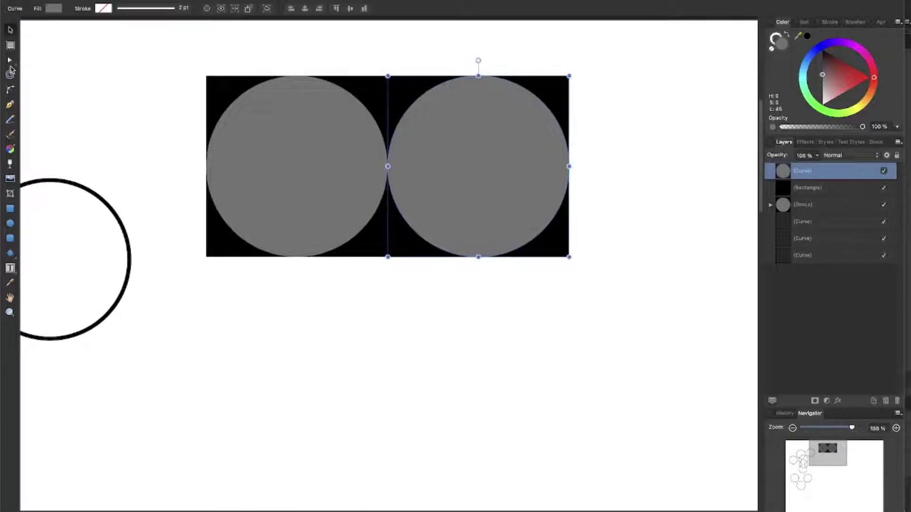
pyautogui.click(10, 61)
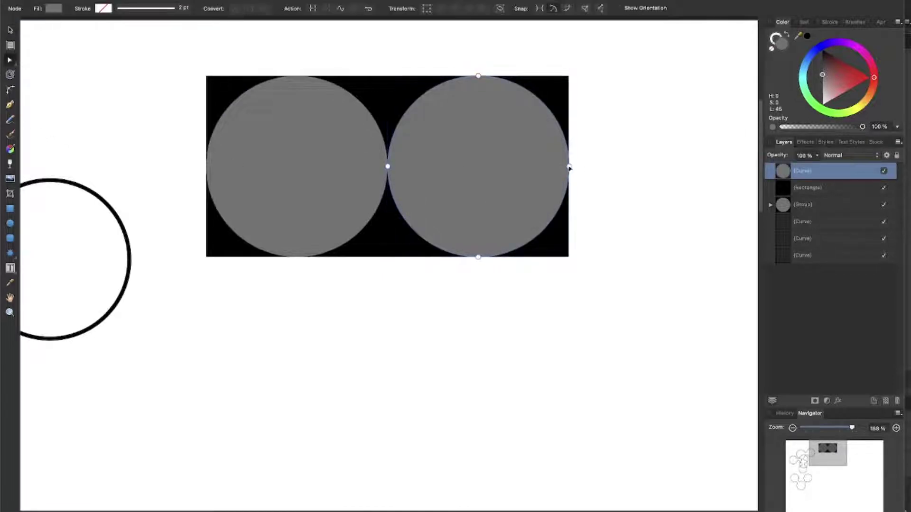
pyautogui.click(568, 167)
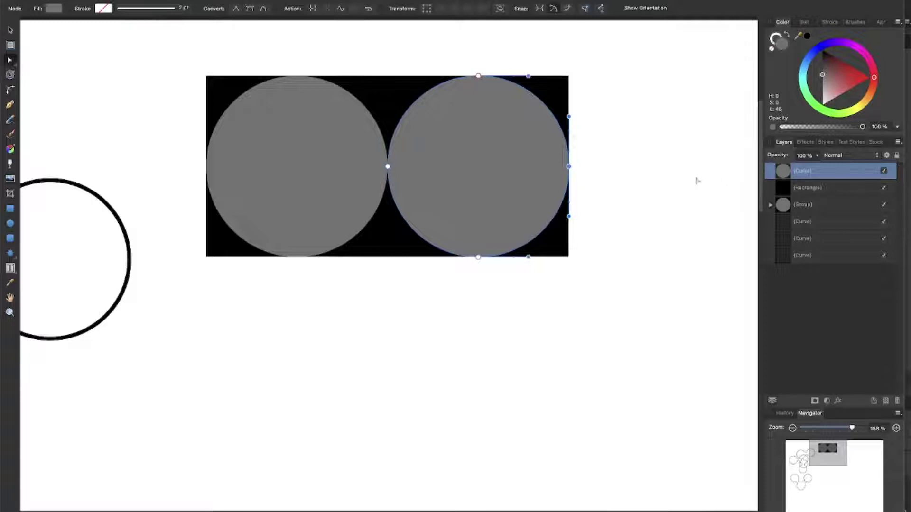
pyautogui.scroll(5, 696, 181)
pyautogui.scroll(-3, 584, 171)
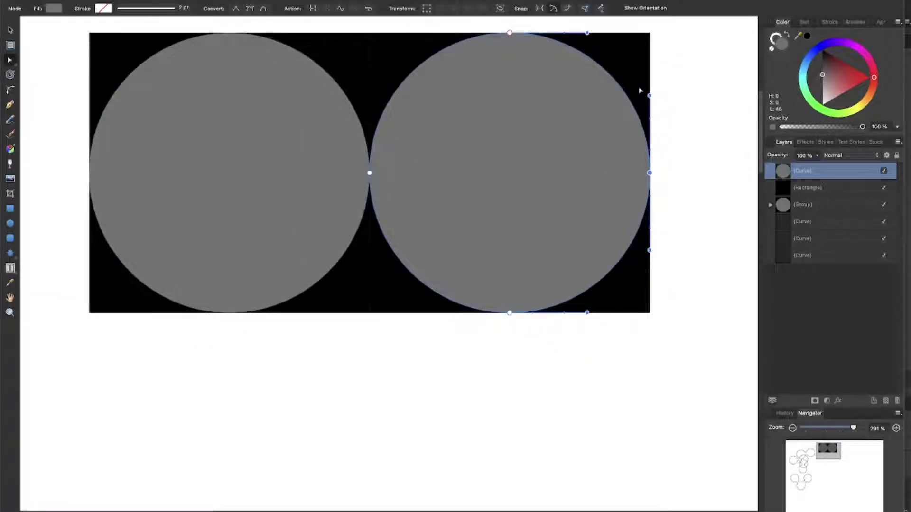
pyautogui.press('Delete')
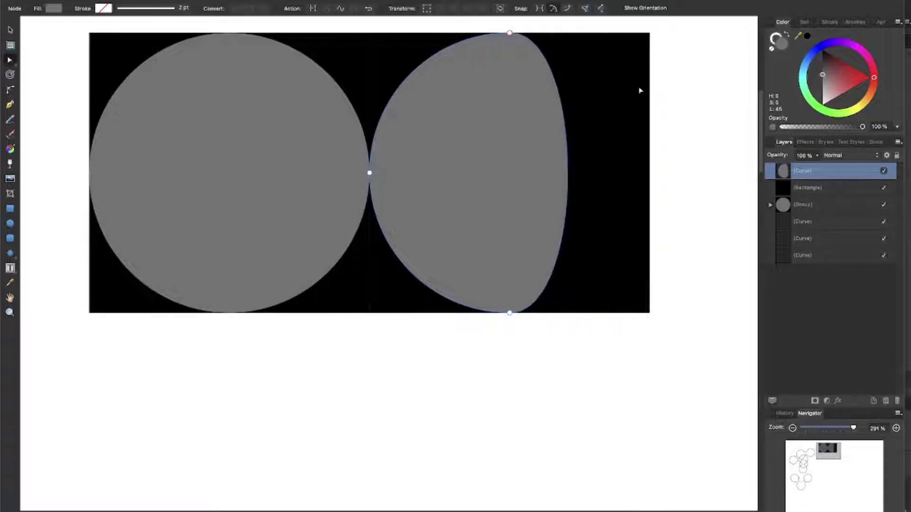
pyautogui.click(509, 313)
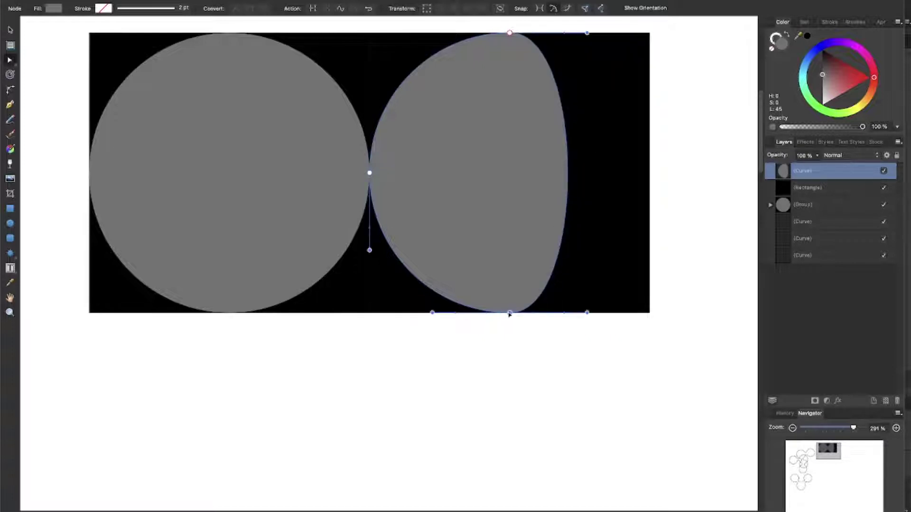
pyautogui.moveTo(588, 313); pyautogui.dragTo(511, 316)
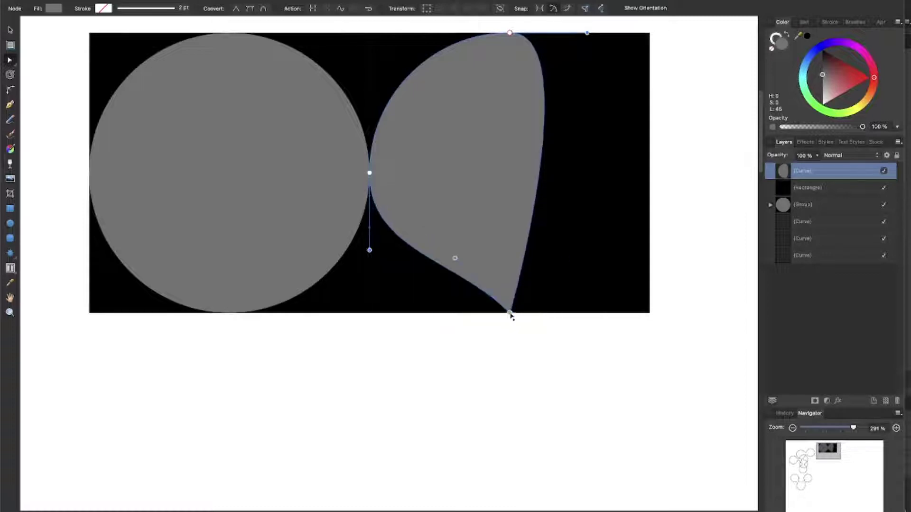
pyautogui.hotkey('ctrl', 'z')
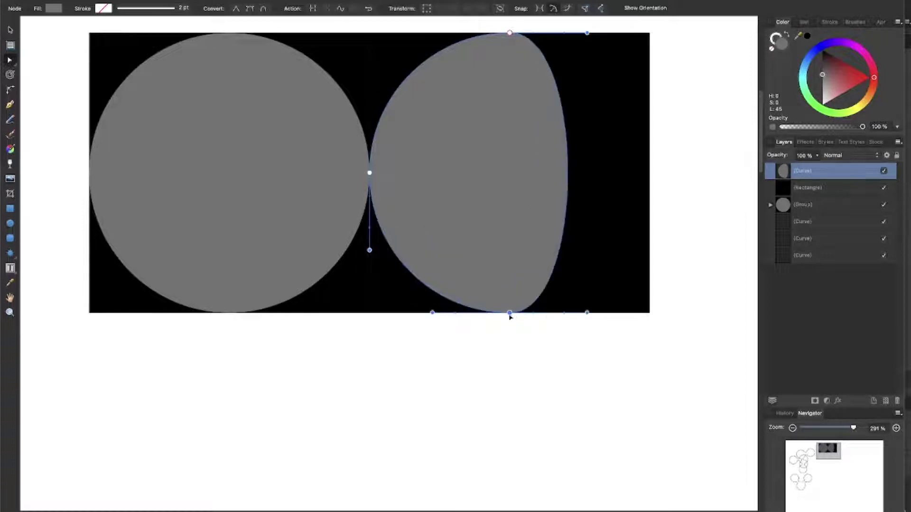
pyautogui.moveTo(587, 313); pyautogui.dragTo(512, 313)
pyautogui.hotkey('ctrl', 'z')
pyautogui.press('Escape')
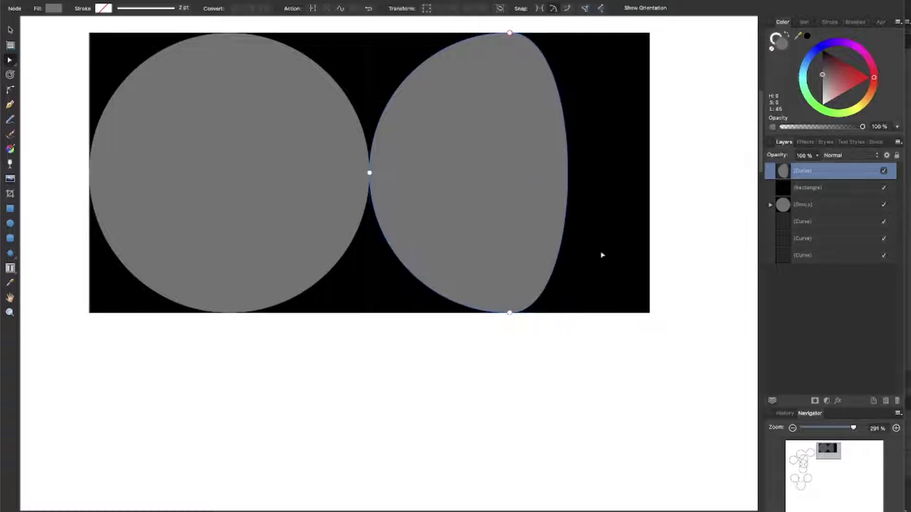
# Undo the node deletion and cut away the circle's right half by subtracting a duplicate of the black square aligned to the circle's vertical centre.
pyautogui.hotkey('ctrl', 'z')
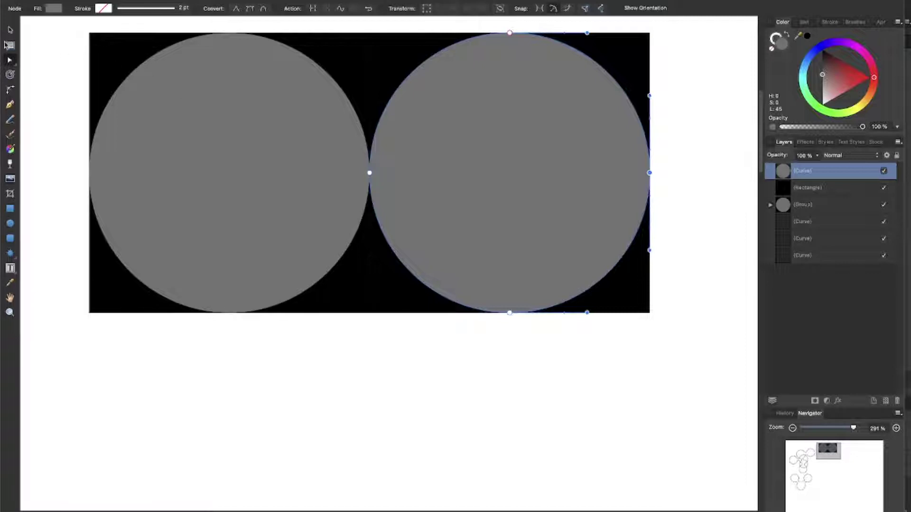
pyautogui.click(10, 29)
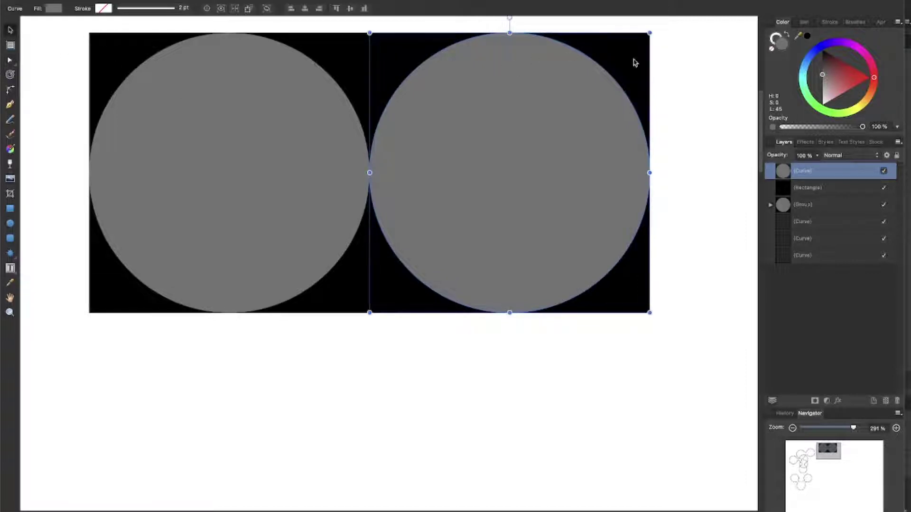
pyautogui.scroll(3, 705, 164)
pyautogui.click(627, 122)
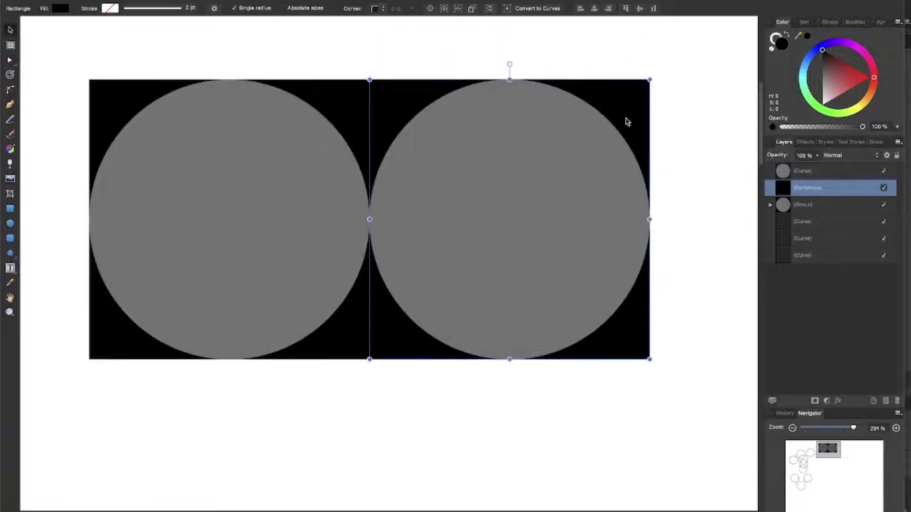
pyautogui.moveTo(626, 122); pyautogui.dragTo(720, 118)
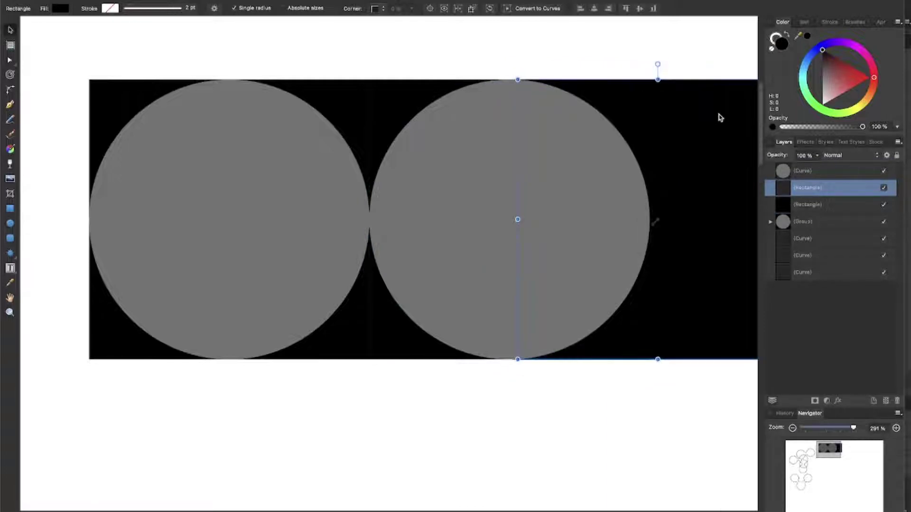
pyautogui.press('super+shift+bracketright')
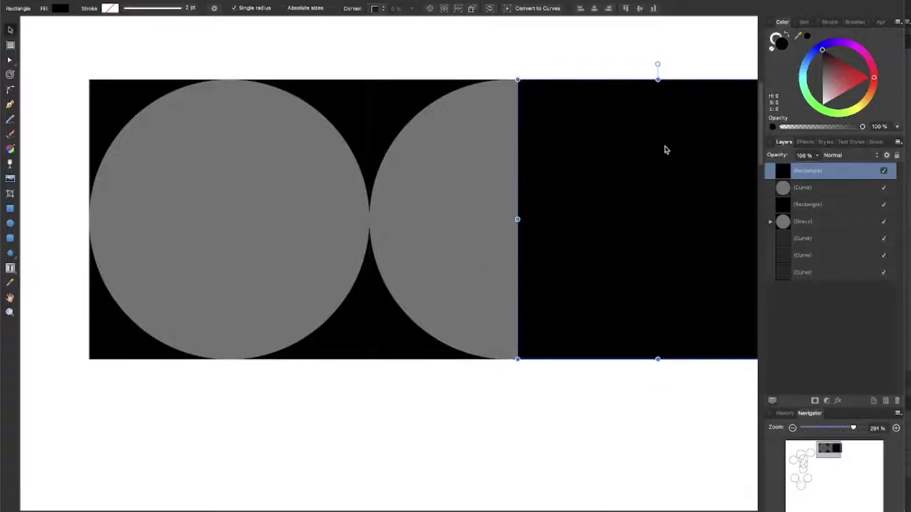
pyautogui.moveTo(666, 149)
pyautogui.mouseDown()
pyautogui.moveTo(677, 149)
pyautogui.moveTo(653, 151)
pyautogui.mouseUp()
pyautogui.keyDown('shift'); pyautogui.click(460, 168); pyautogui.keyUp('shift')
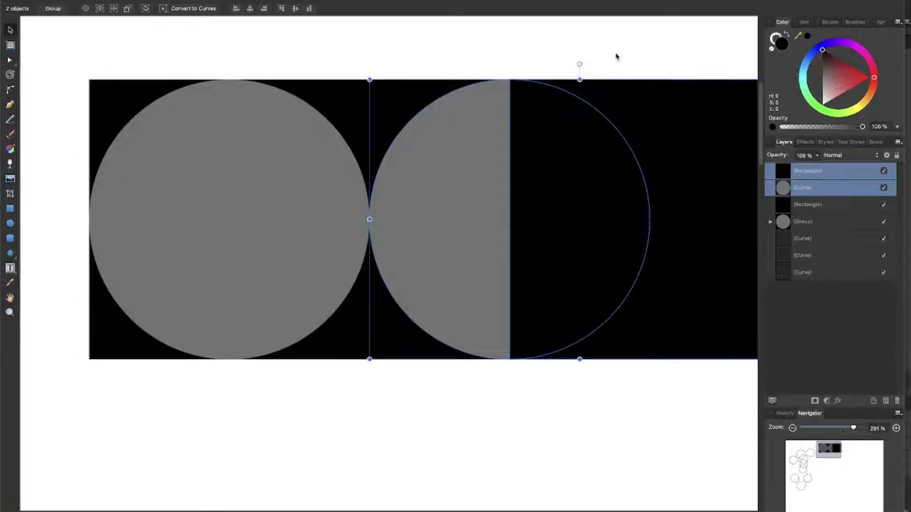
pyautogui.press('super+alt+s')
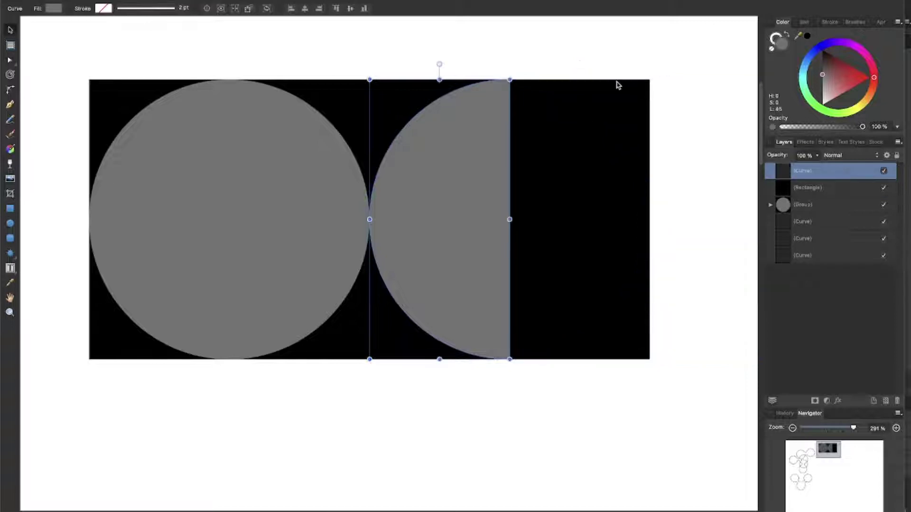
pyautogui.click(617, 85)
pyautogui.click(455, 158)
pyautogui.moveTo(452, 185); pyautogui.dragTo(378, 502)
pyautogui.scroll(-3, 435, 486)
pyautogui.scroll(-3, 480, 415)
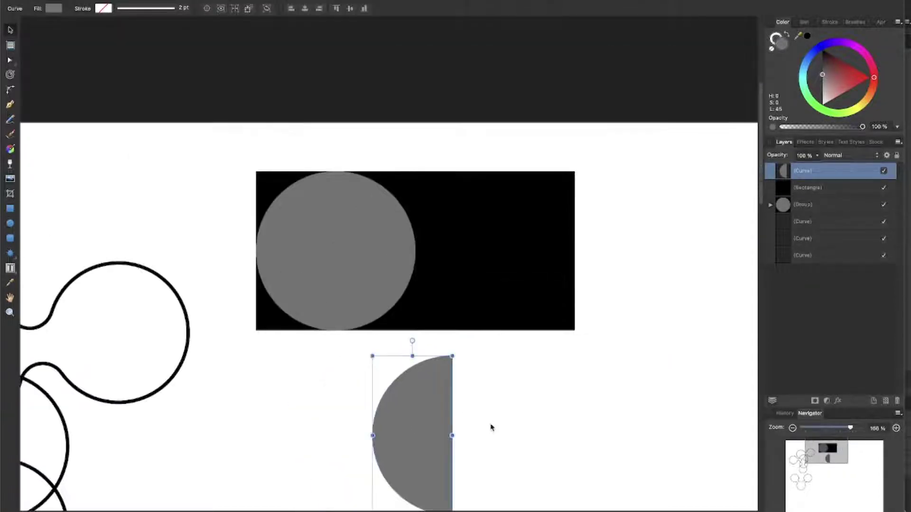
pyautogui.press('super+z')
# Duplicate the half circle, rotate the copy 180 degrees and snap it against the original to fill the circle's missing right half.
pyautogui.scroll(5, 531, 387)
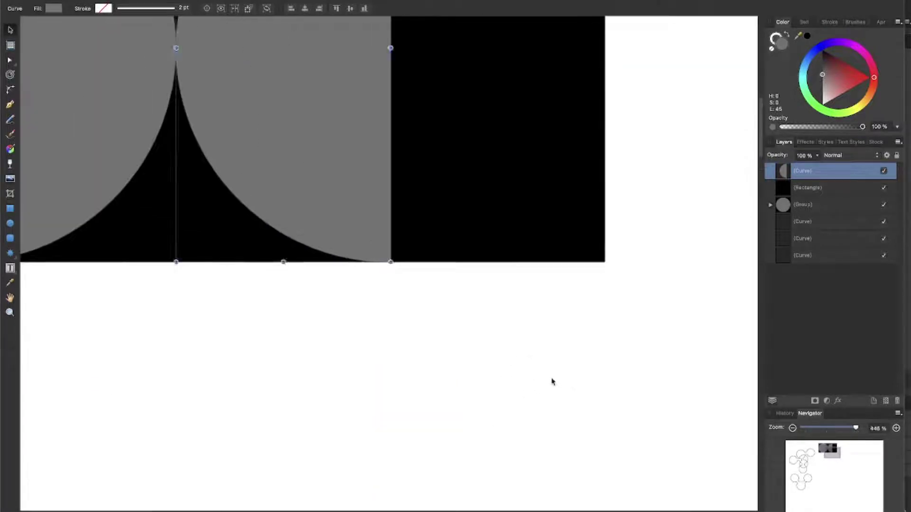
pyautogui.scroll(3, 551, 378)
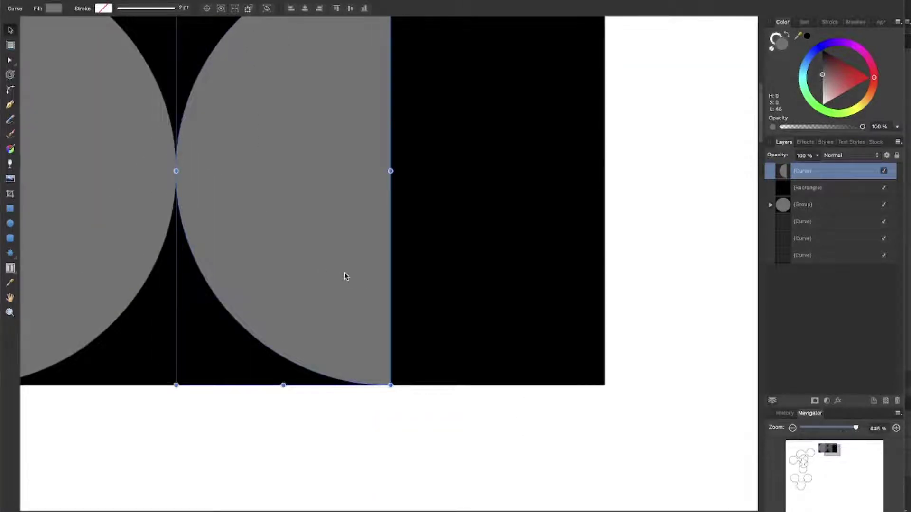
pyautogui.moveTo(344, 273); pyautogui.dragTo(558, 307)
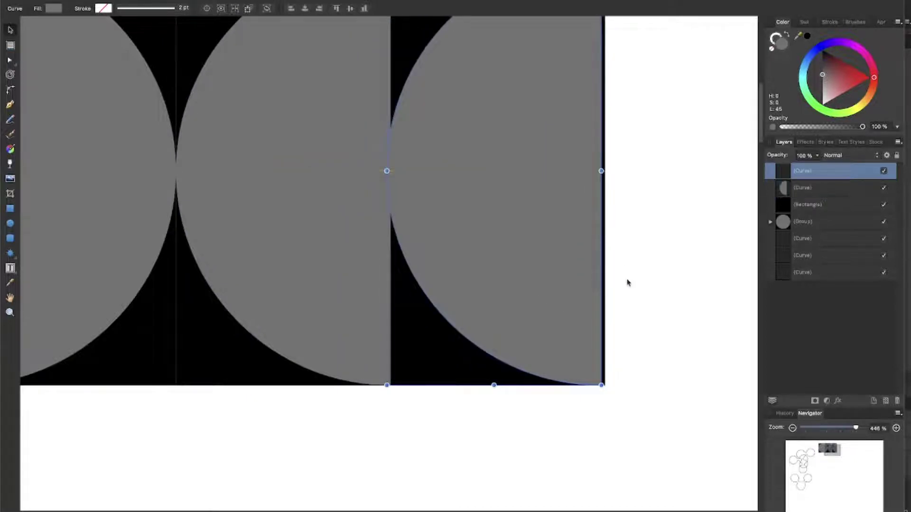
pyautogui.scroll(5, 627, 283)
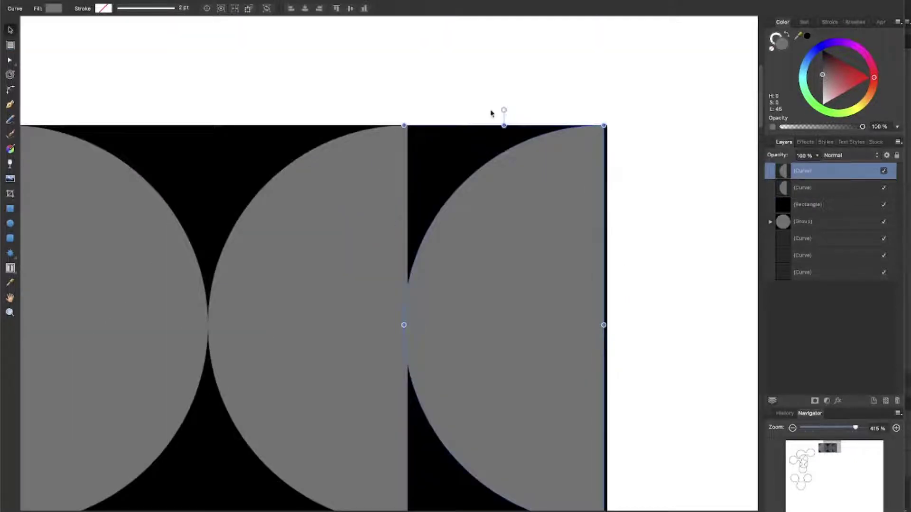
pyautogui.moveTo(504, 109); pyautogui.dragTo(821, 456)
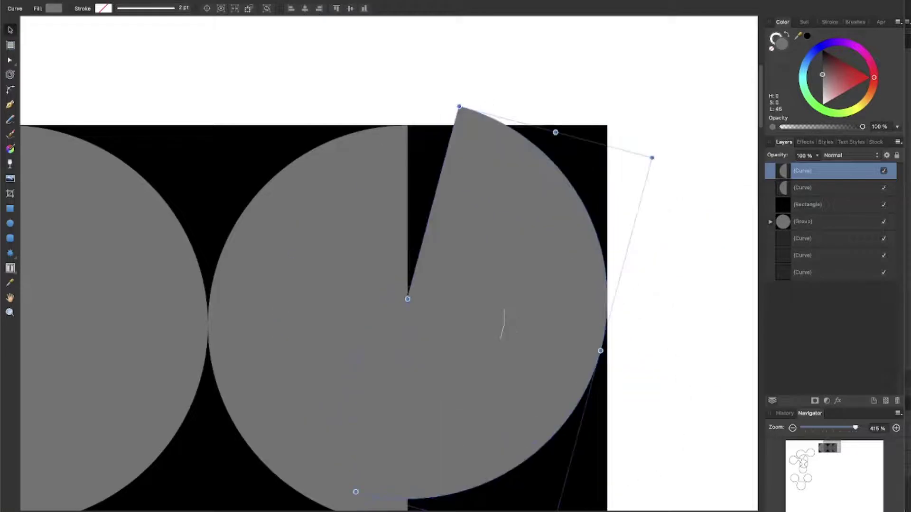
pyautogui.moveTo(503, 323); pyautogui.dragTo(492, 252)
pyautogui.scroll(-3, 492, 252)
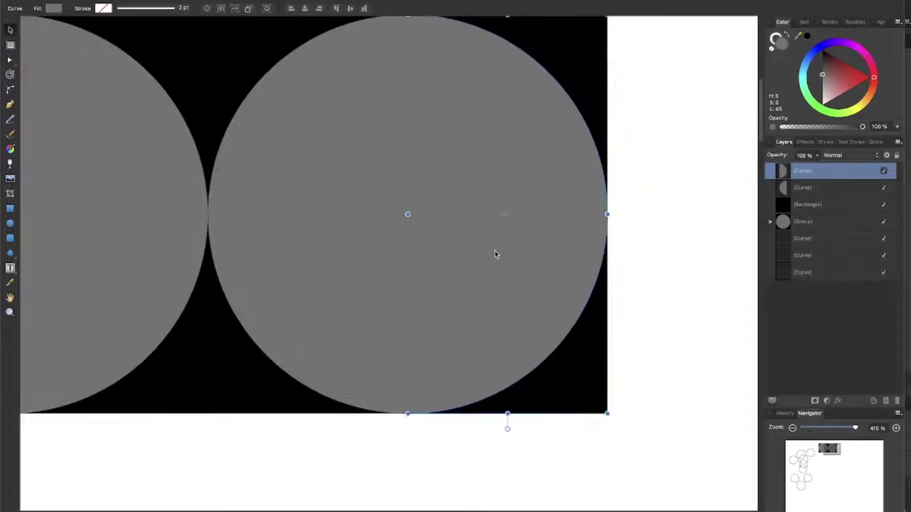
# Lighten the fill of the right tile's left half circle to a lightness of 67.
pyautogui.click(619, 233)
pyautogui.click(376, 238)
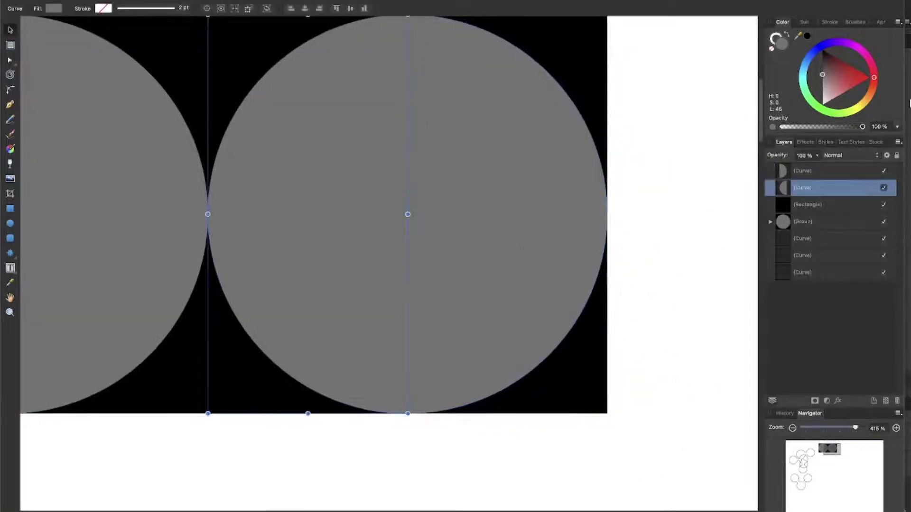
pyautogui.moveTo(840, 84); pyautogui.dragTo(811, 89)
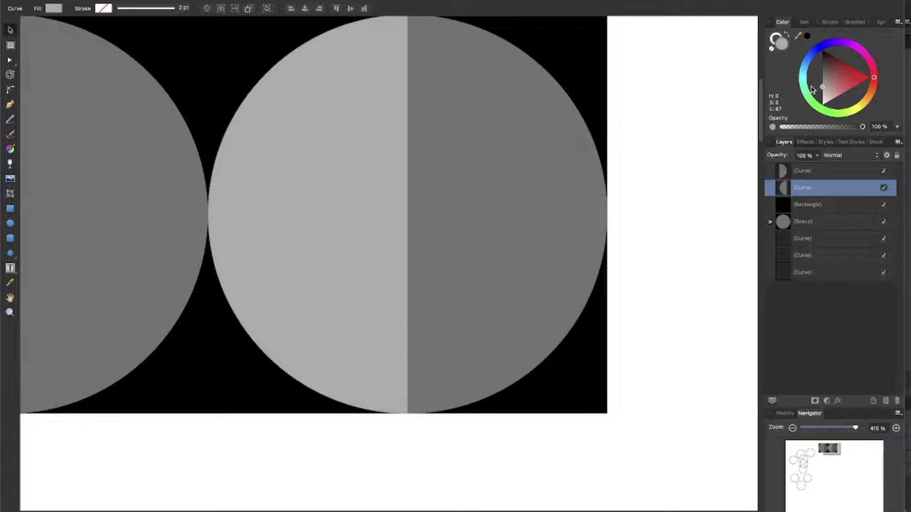
# Switch to OBS to read the latest live chat messages, and return to Affinity Designer.
pyautogui.press('super+Tab')
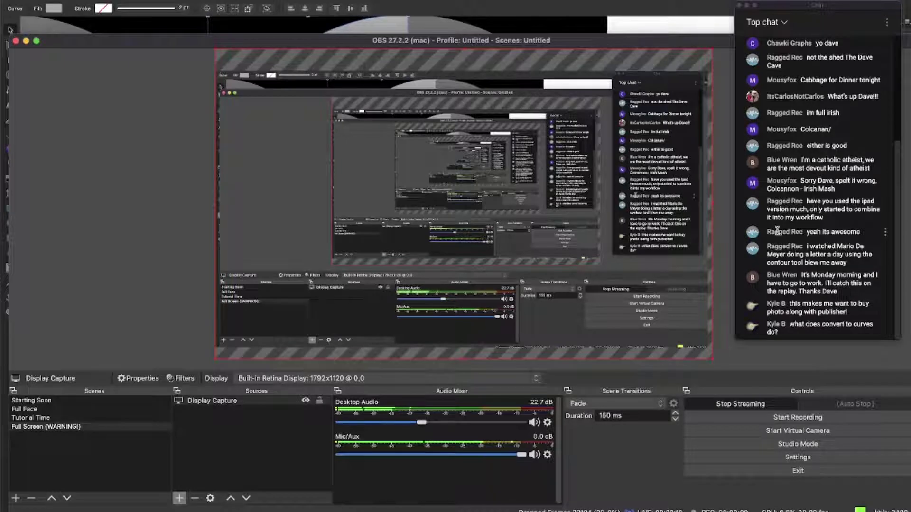
pyautogui.click(792, 223)
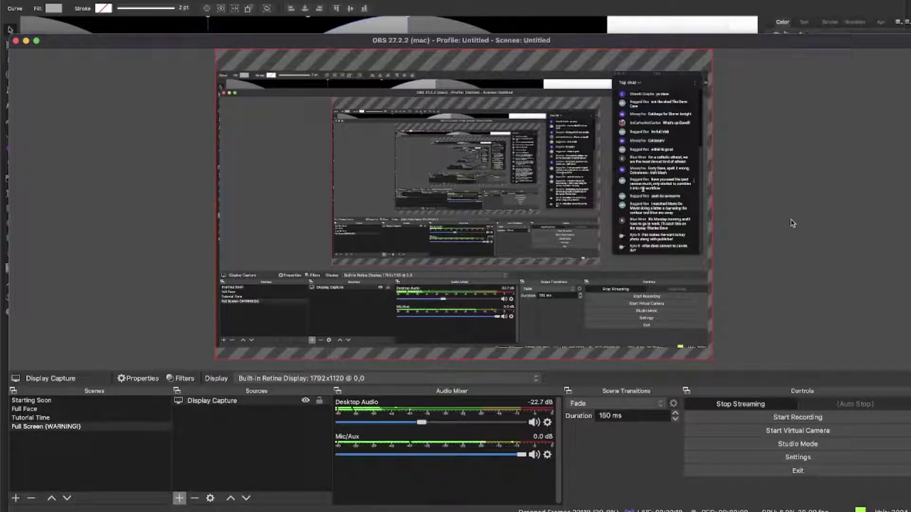
pyautogui.press('super+Tab')
# Draw a light grey circle slightly smaller than the tiles in the empty space to their right with the Ellipse tool.
pyautogui.click(631, 240)
pyautogui.scroll(-3, 650, 240)
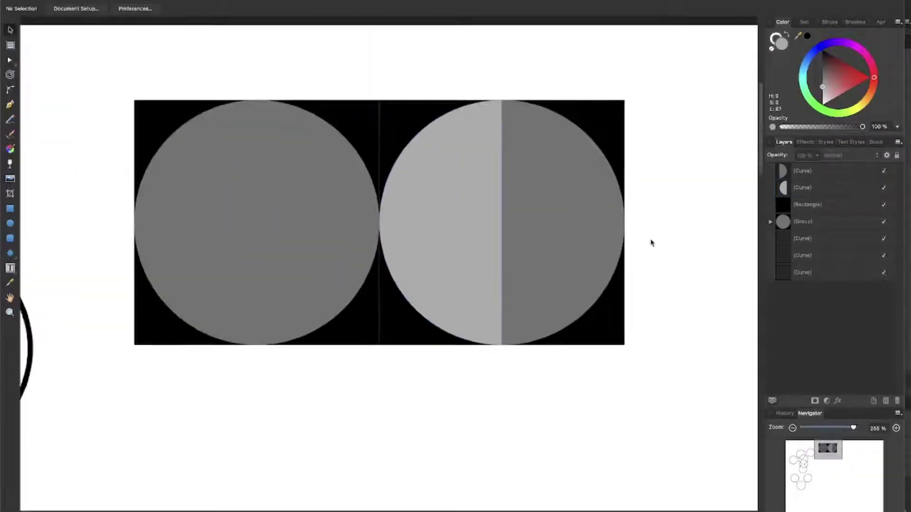
pyautogui.hscroll(5, 627, 248)
pyautogui.scroll(-2, 592, 246)
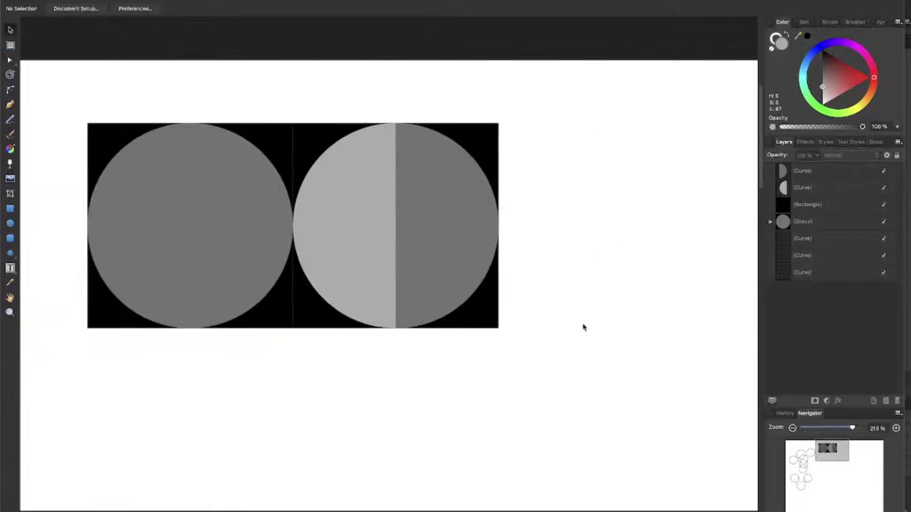
pyautogui.moveTo(580, 384); pyautogui.dragTo(299, 106)
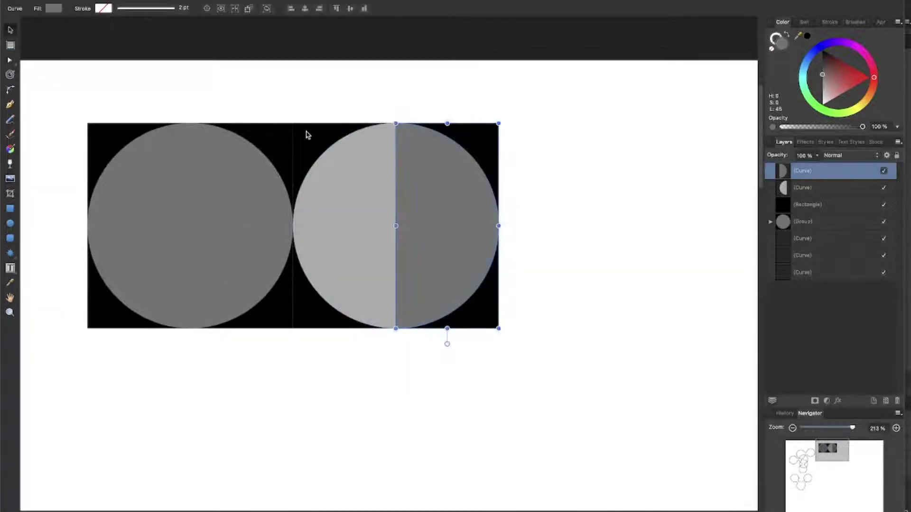
pyautogui.click(308, 134)
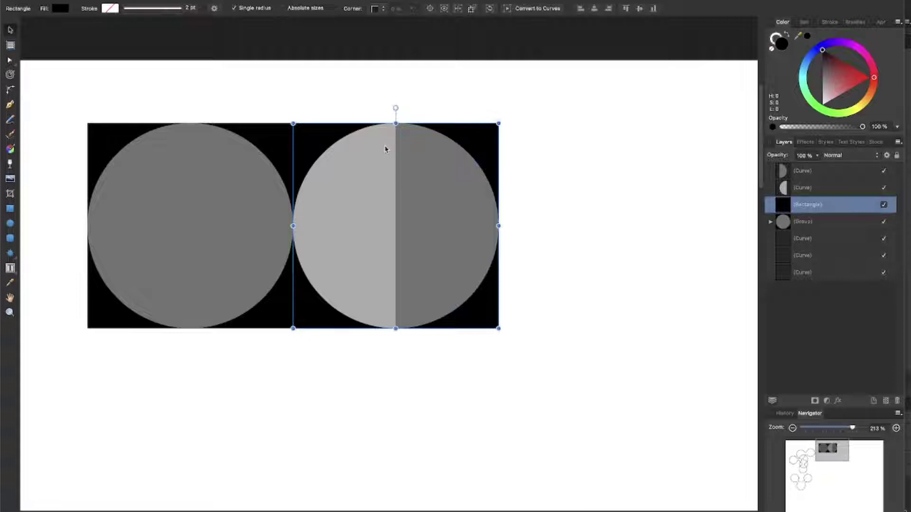
pyautogui.click(11, 227)
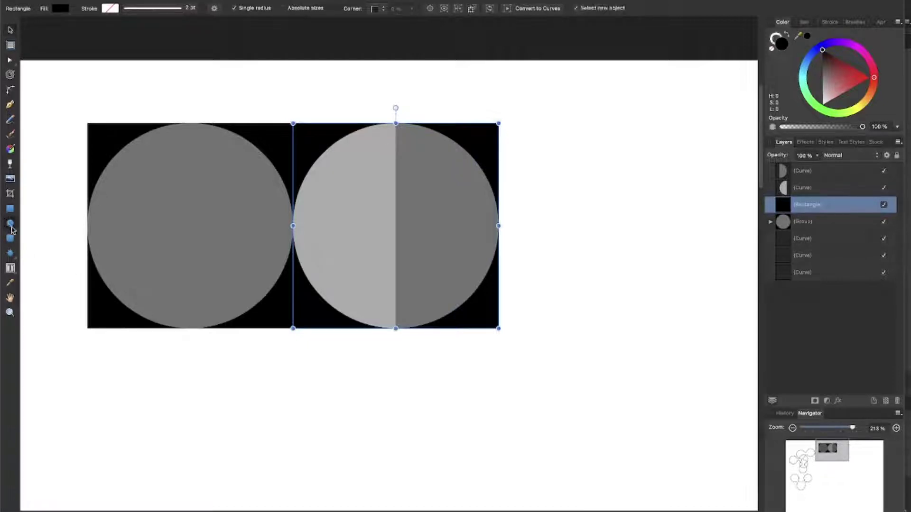
pyautogui.click(10, 224)
pyautogui.moveTo(549, 155)
pyautogui.mouseDown()
pyautogui.moveTo(741, 346)
pyautogui.moveTo(721, 328)
pyautogui.mouseUp()
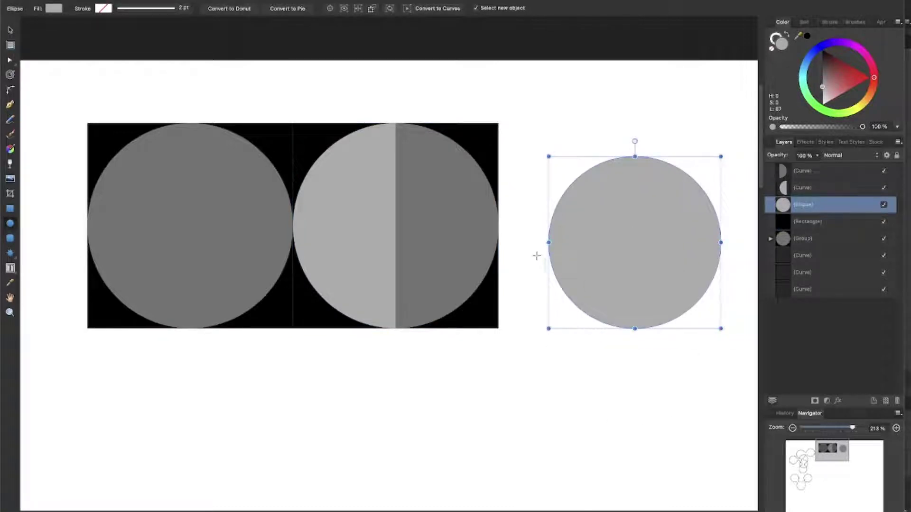
# Convert the new light grey circle to curves so its nodes can be edited with the Node tool.
pyautogui.click(9, 60)
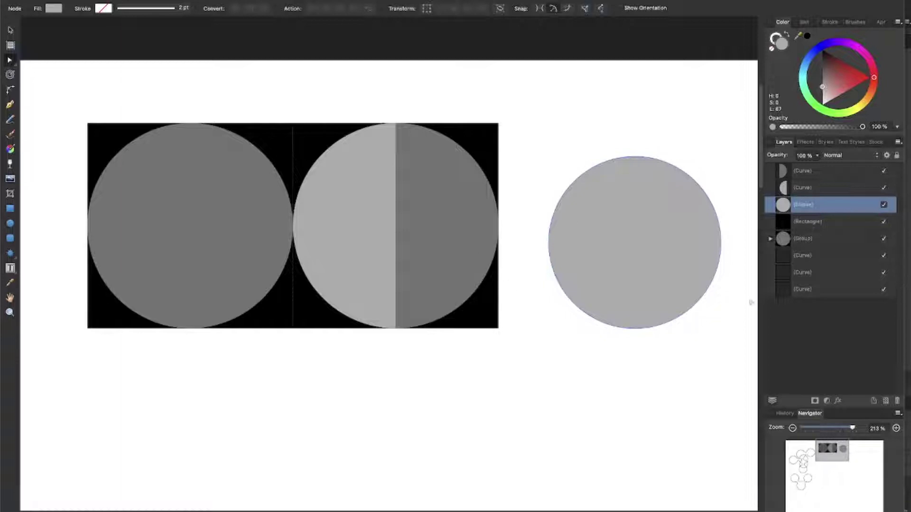
pyautogui.moveTo(530, 122); pyautogui.dragTo(736, 378)
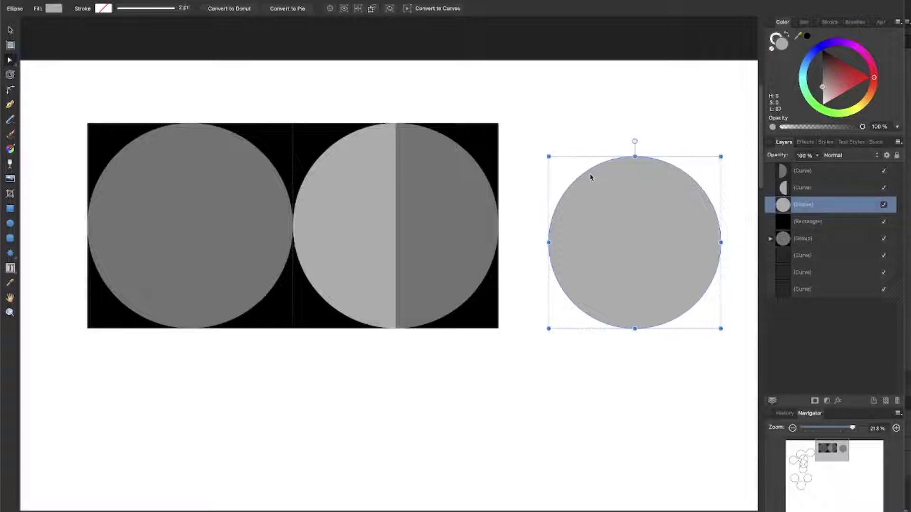
pyautogui.click(167, 0)
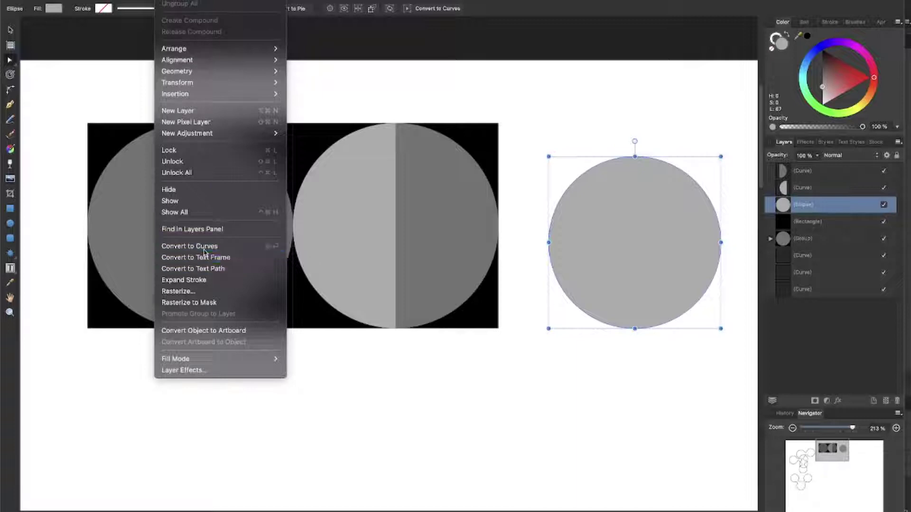
pyautogui.click(189, 245)
# Reshape the circle's curve by tilting and lengthening the top node's handle, pulling that node deep into the shape and shifting the bottom node down-left.
pyautogui.scroll(5, 706, 258)
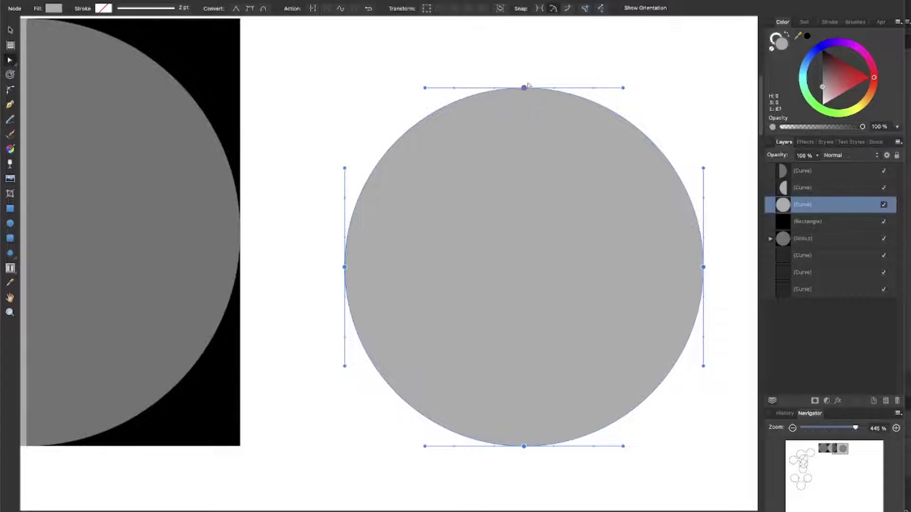
pyautogui.moveTo(555, 91); pyautogui.dragTo(583, 88)
pyautogui.hotkey('ctrl', 'z')
pyautogui.moveTo(533, 92); pyautogui.dragTo(722, 58)
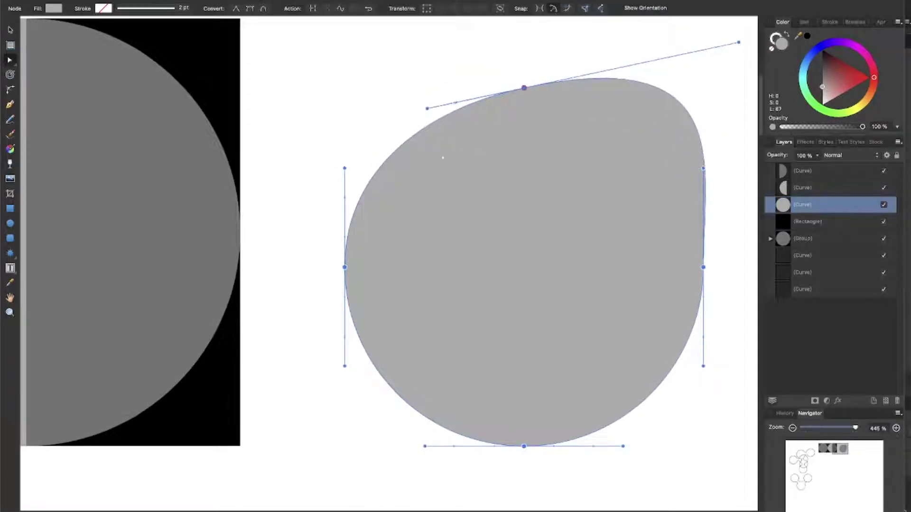
pyautogui.moveTo(525, 90); pyautogui.dragTo(525, 350)
pyautogui.click(520, 97)
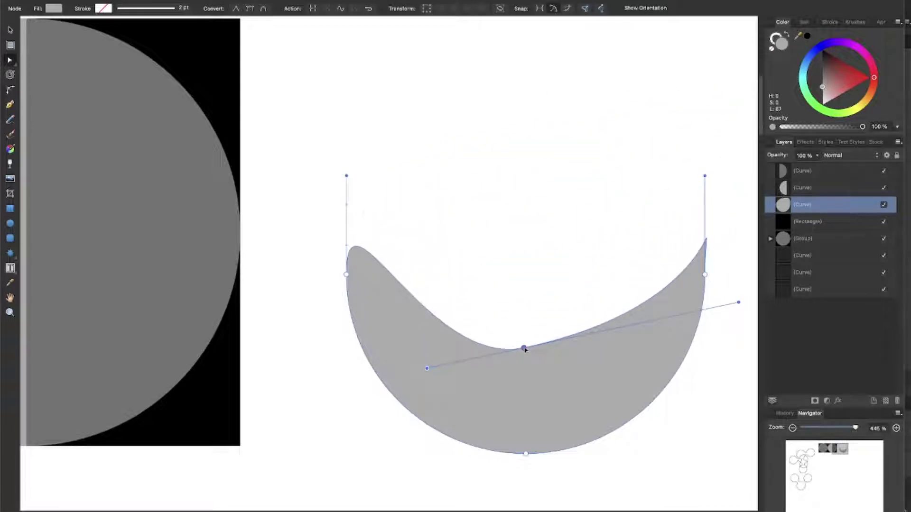
pyautogui.moveTo(526, 454); pyautogui.dragTo(446, 475)
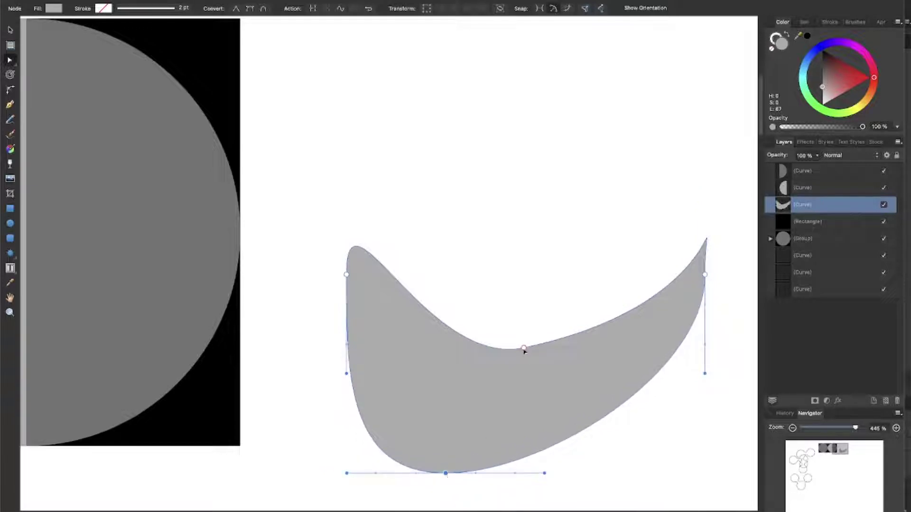
# Move the dip node up-left, shorten and level its right handle, and tilt the right node's handles outward to round the right lobe.
pyautogui.moveTo(524, 350); pyautogui.dragTo(510, 326)
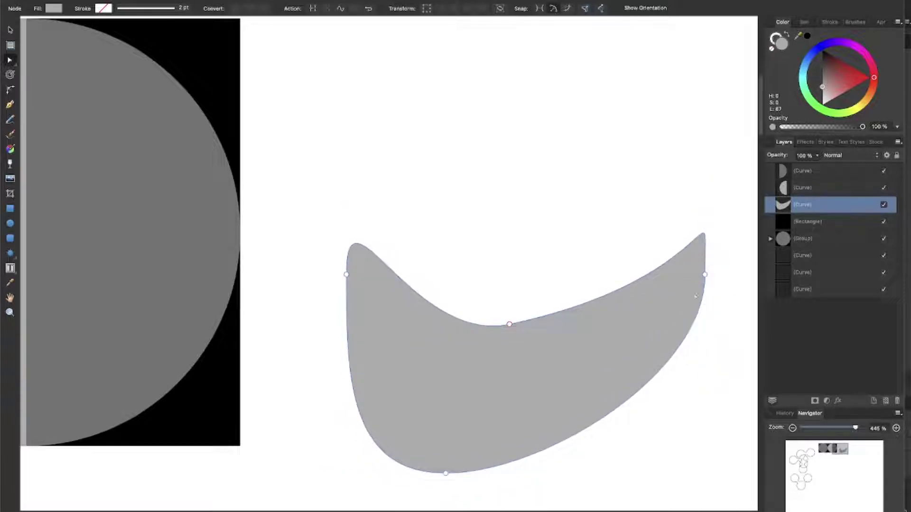
pyautogui.click(705, 274)
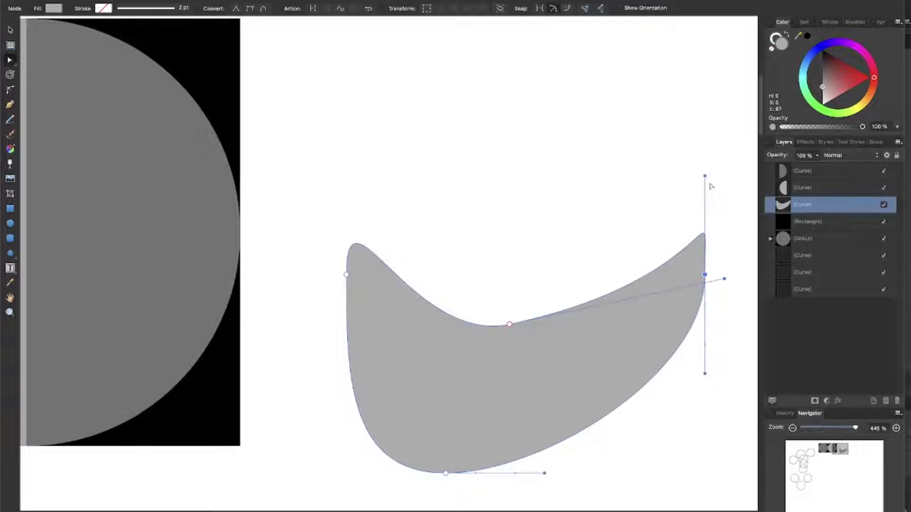
pyautogui.press('Escape')
pyautogui.click(705, 275)
pyautogui.moveTo(705, 275); pyautogui.dragTo(593, 319)
pyautogui.moveTo(705, 178)
pyautogui.mouseDown()
pyautogui.moveTo(678, 175)
pyautogui.moveTo(714, 164)
pyautogui.mouseUp()
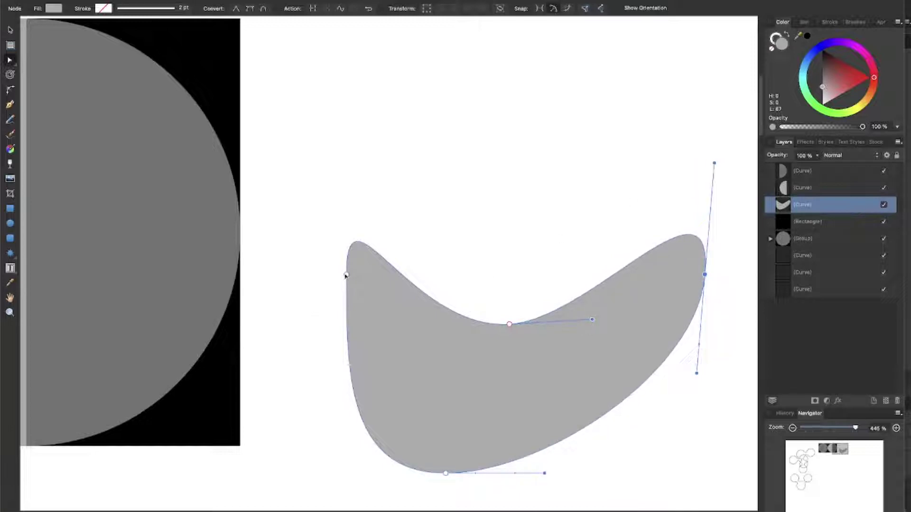
# Tilt the left node's handles to round the left lobe, and adjust the dip node's right handle slightly downward.
pyautogui.click(346, 276)
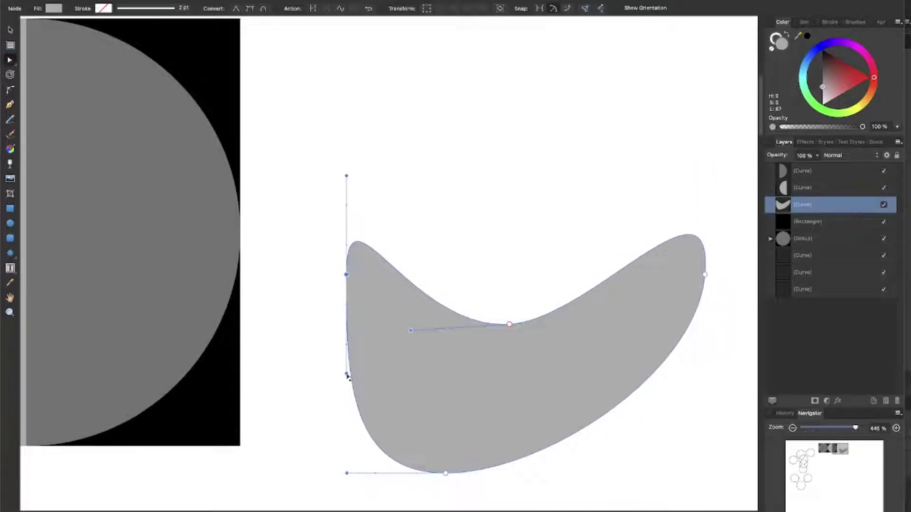
pyautogui.moveTo(347, 375)
pyautogui.mouseDown()
pyautogui.moveTo(328, 374)
pyautogui.moveTo(336, 375)
pyautogui.mouseUp()
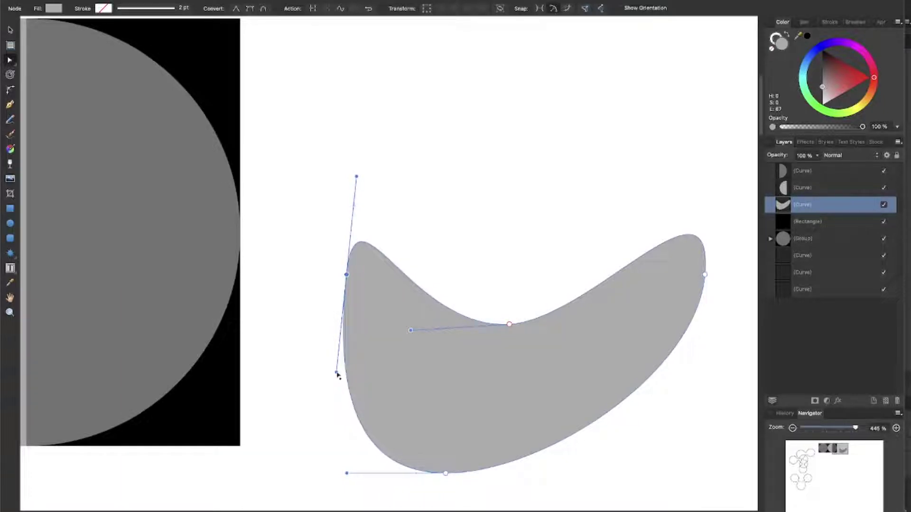
pyautogui.click(510, 327)
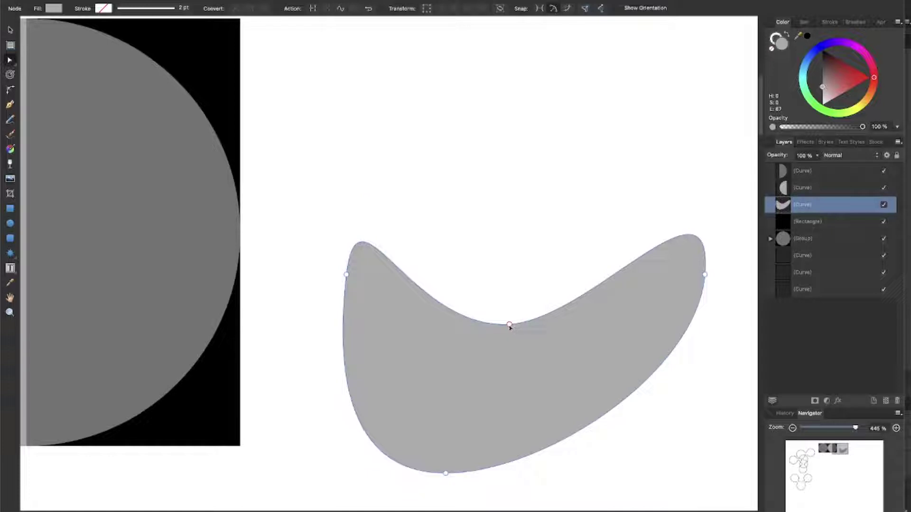
pyautogui.click(510, 327)
pyautogui.moveTo(592, 321); pyautogui.dragTo(591, 335)
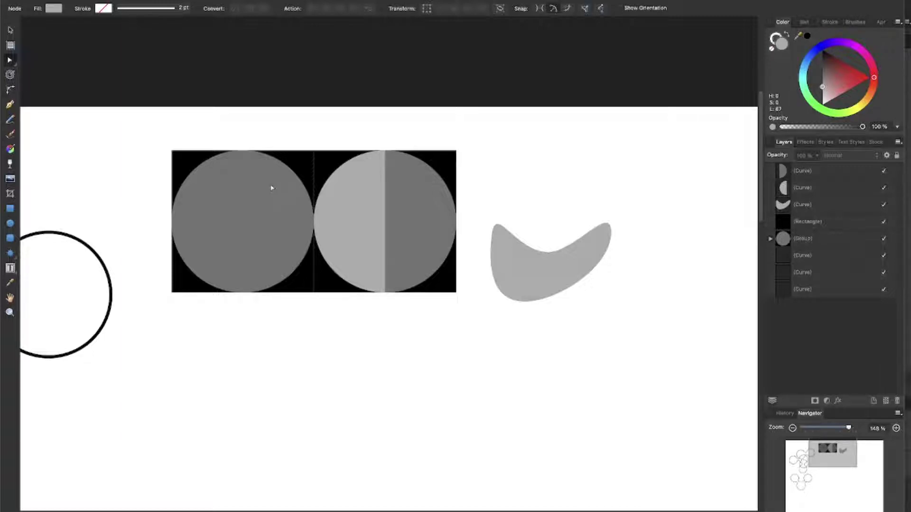
# Review the outlined shapes and the reshaped curve, switch to OBS to read the live chat, and return to Affinity Designer.
pyautogui.hscroll(-10, 248, 210)
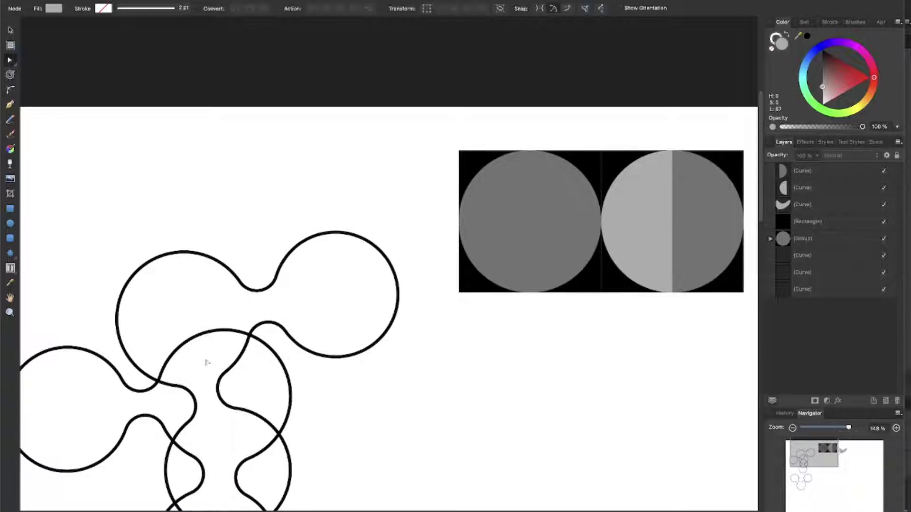
pyautogui.hscroll(11, 522, 359)
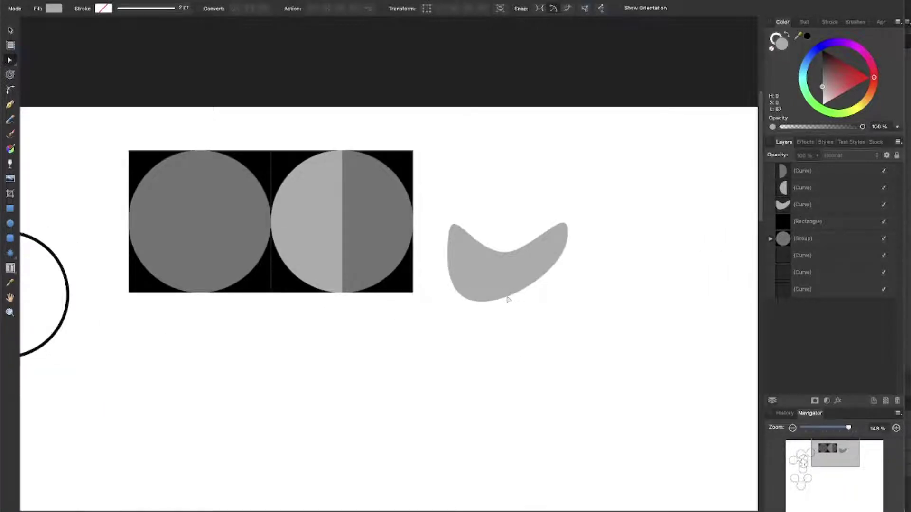
pyautogui.click(508, 298)
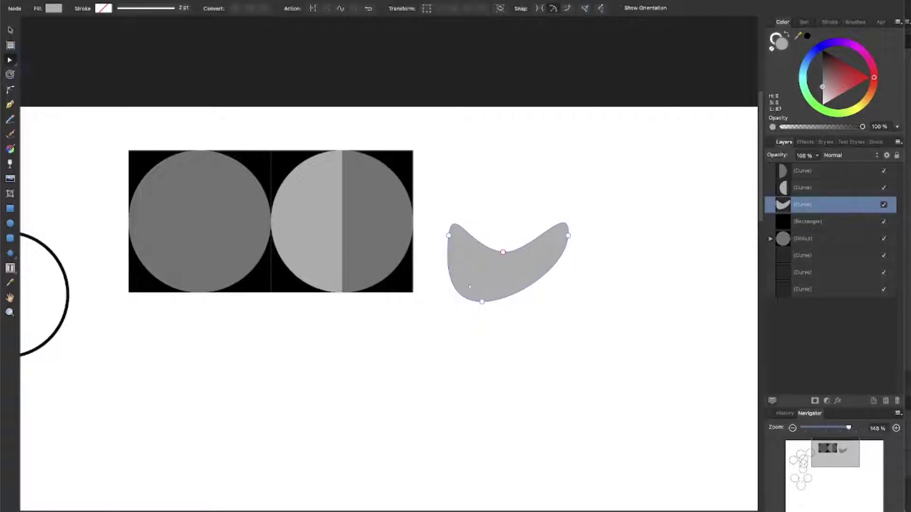
pyautogui.press('super+Tab')
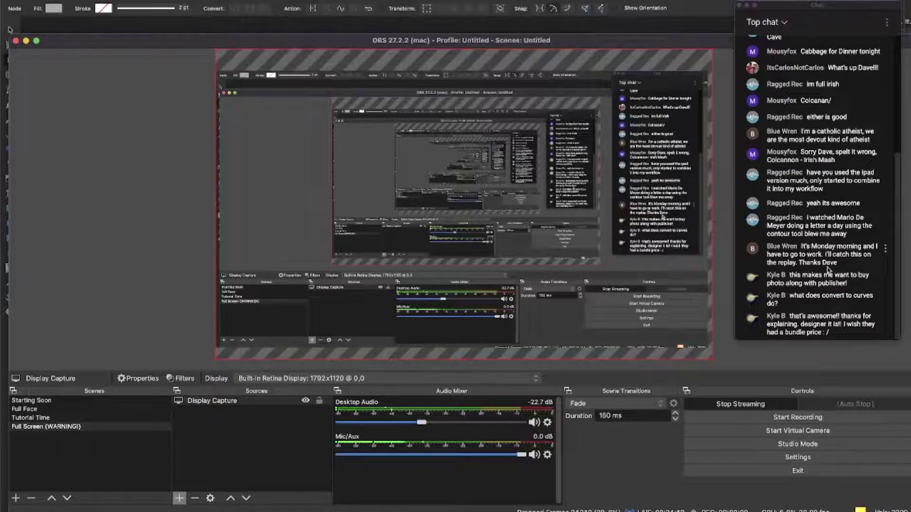
pyautogui.press('super+Tab')
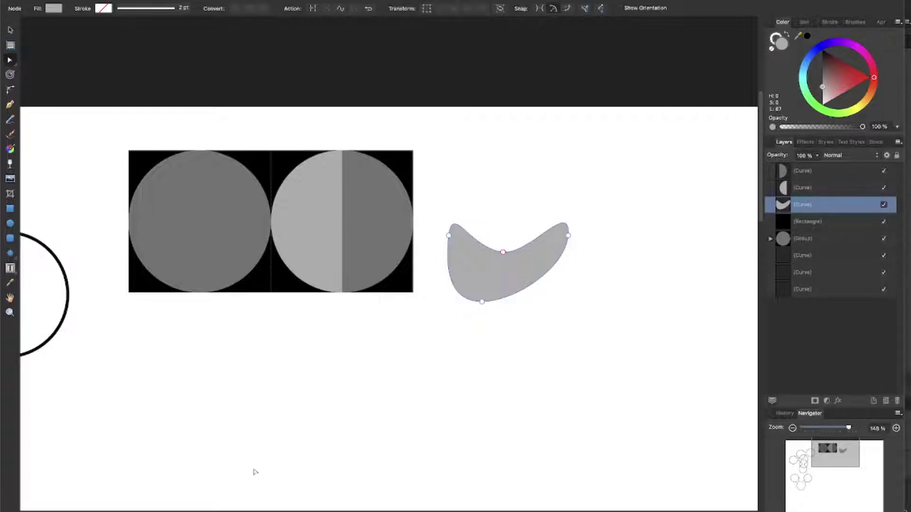
# Enlarge the grey curved shape to about twice its size and move it below the tiles, beside the outlined blobs.
pyautogui.click(11, 30)
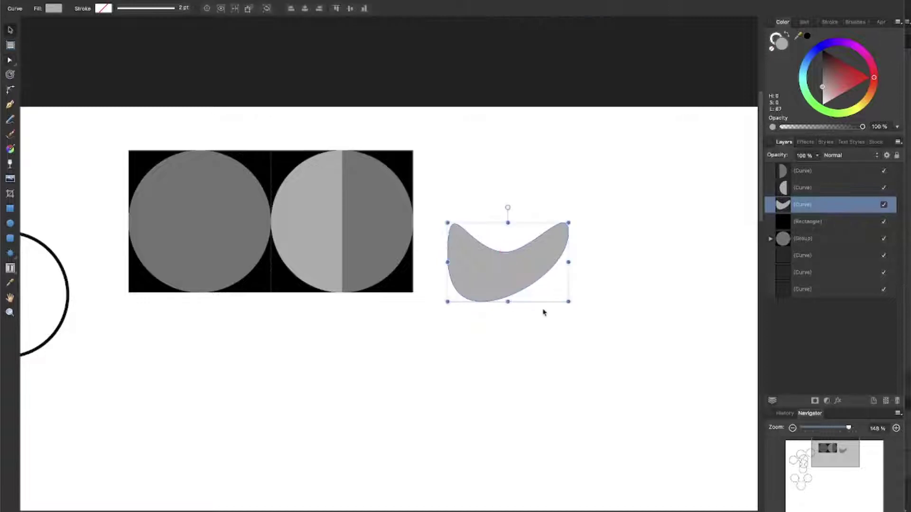
pyautogui.scroll(-3, 543, 313)
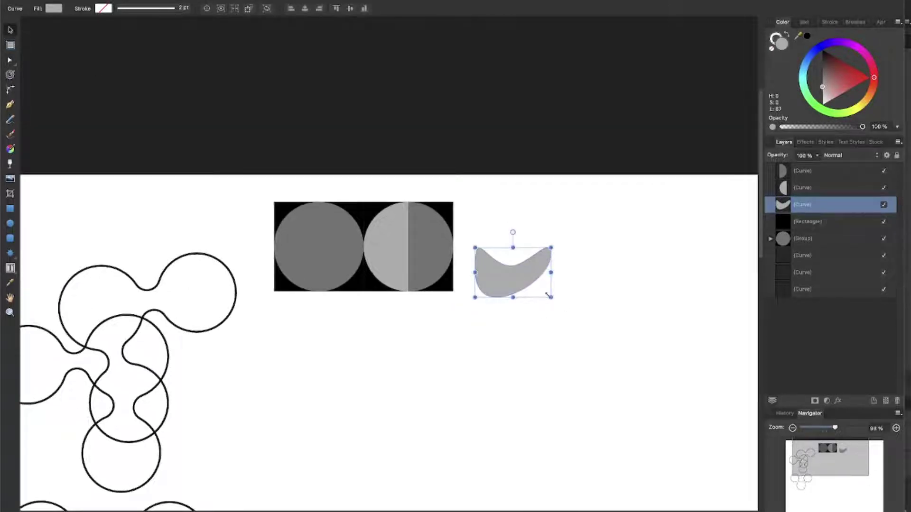
pyautogui.moveTo(548, 296); pyautogui.dragTo(313, 406)
pyautogui.scroll(-5, 319, 406)
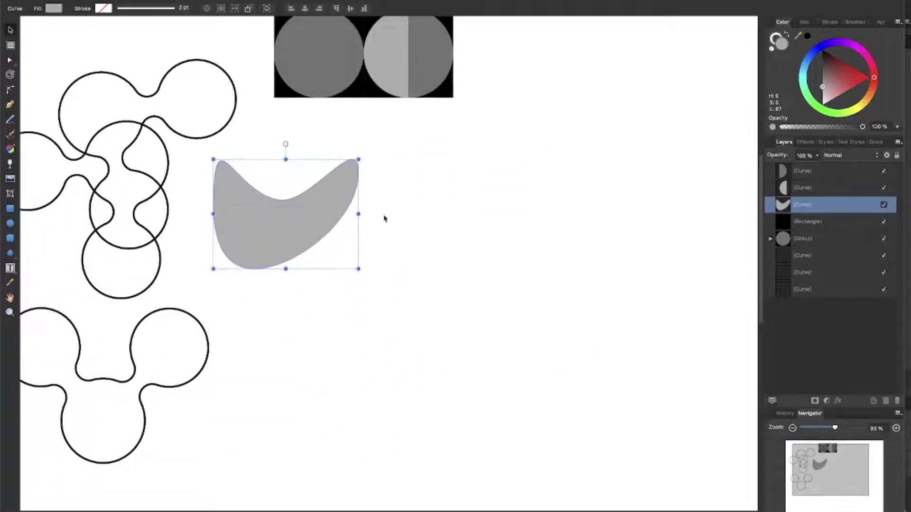
# Give the curved shape a black outline with no fill, and deselect it.
pyautogui.click(806, 36)
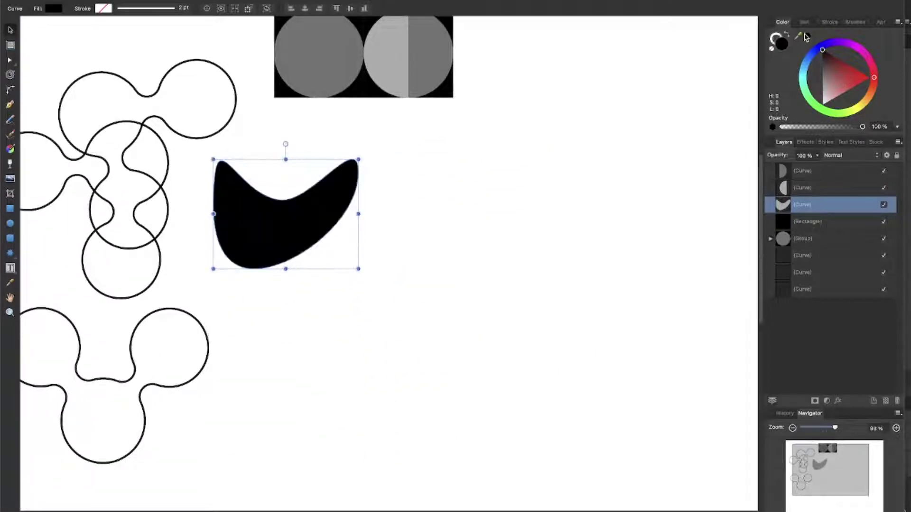
pyautogui.click(786, 35)
pyautogui.click(416, 256)
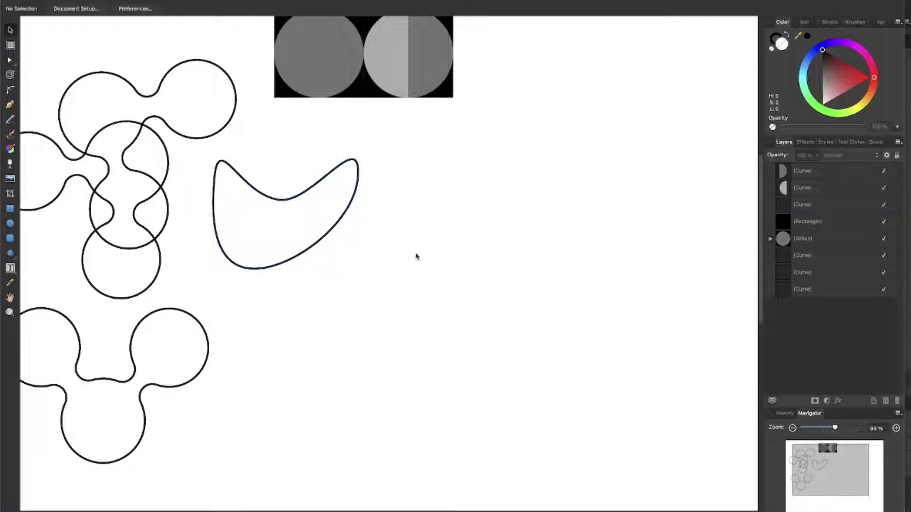
# Move the outlined curved shape to the lower-left area of the artboard, beneath the three-circle blob.
pyautogui.scroll(-5, 297, 230)
pyautogui.moveTo(298, 230); pyautogui.dragTo(304, 370)
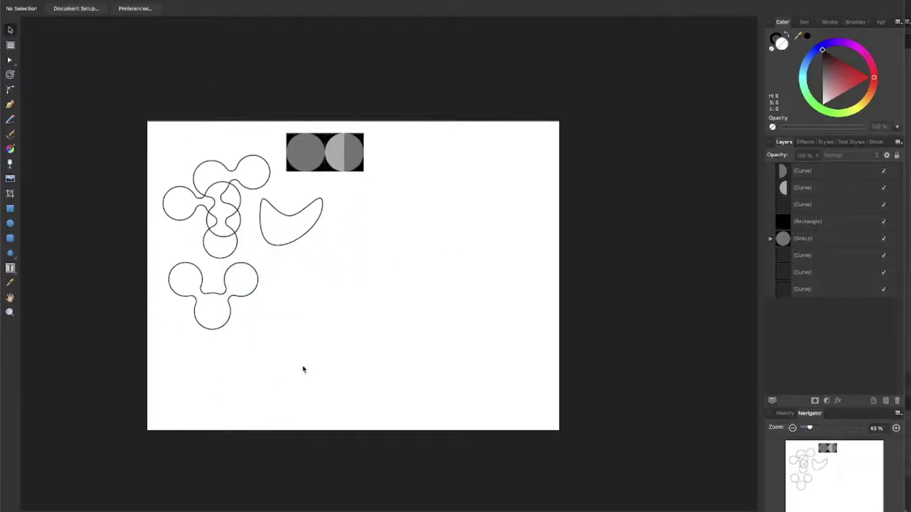
pyautogui.moveTo(302, 240); pyautogui.dragTo(209, 382)
pyautogui.scroll(5, 344, 180)
# Duplicate the split-circle tile with its black square to its right, leaving a narrow gap between the two.
pyautogui.scroll(2, 427, 166)
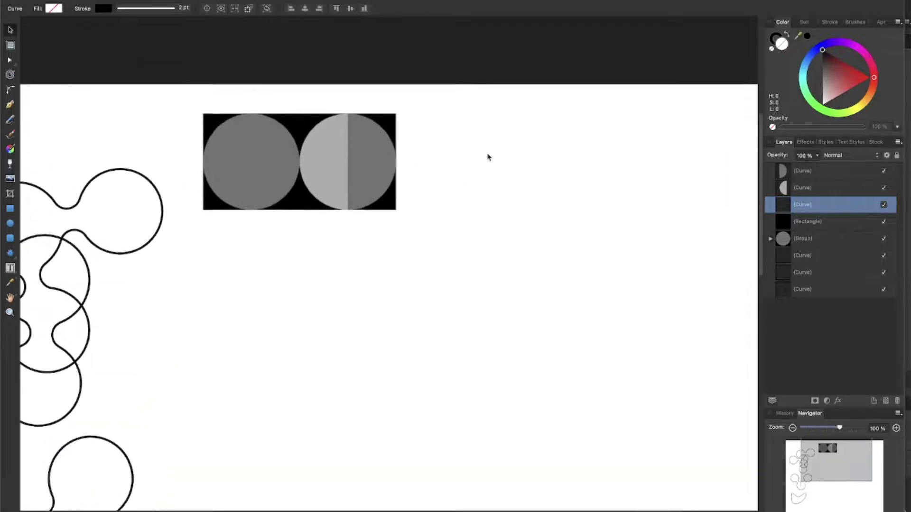
pyautogui.scroll(2, 487, 157)
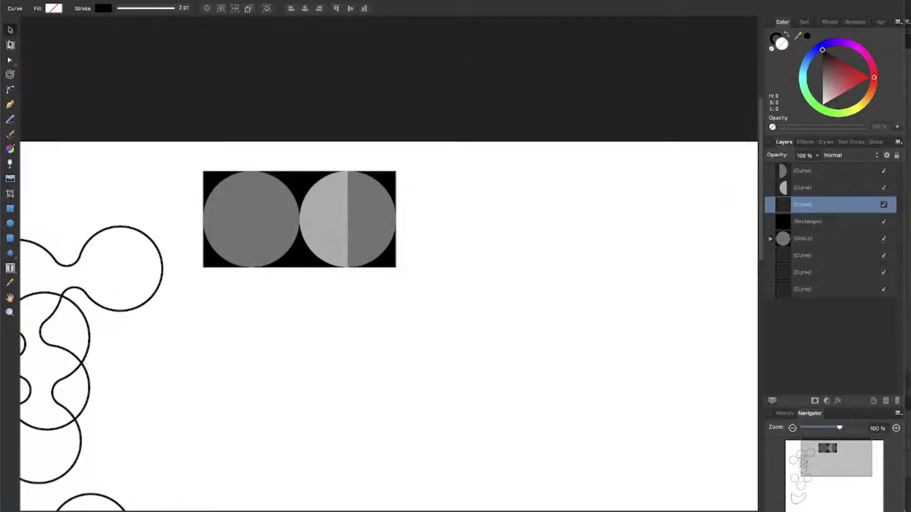
pyautogui.click(312, 182)
pyautogui.moveTo(317, 149); pyautogui.dragTo(303, 166)
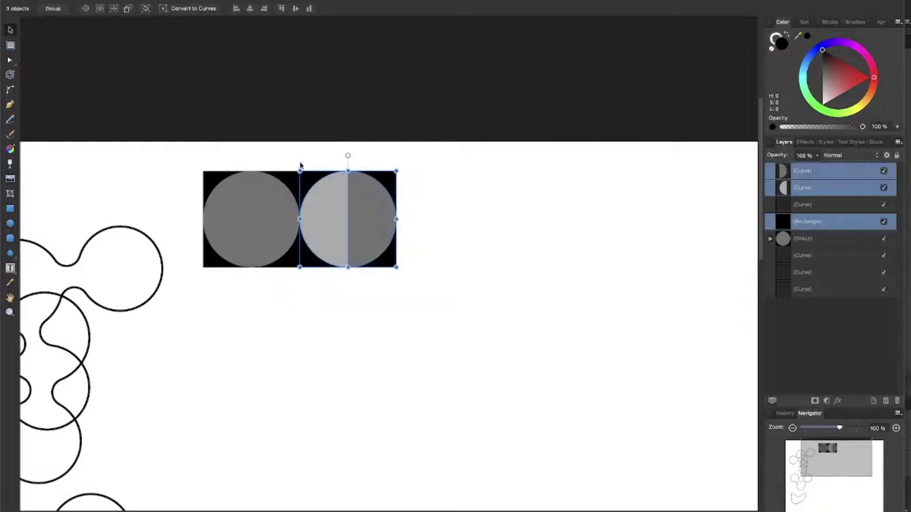
pyautogui.moveTo(326, 212); pyautogui.dragTo(436, 243)
pyautogui.hotkey('ctrl', 'z')
# Shift both split-circle tiles slightly right so a matching narrow gap separates them from the first tile.
pyautogui.moveTo(591, 334); pyautogui.dragTo(301, 149)
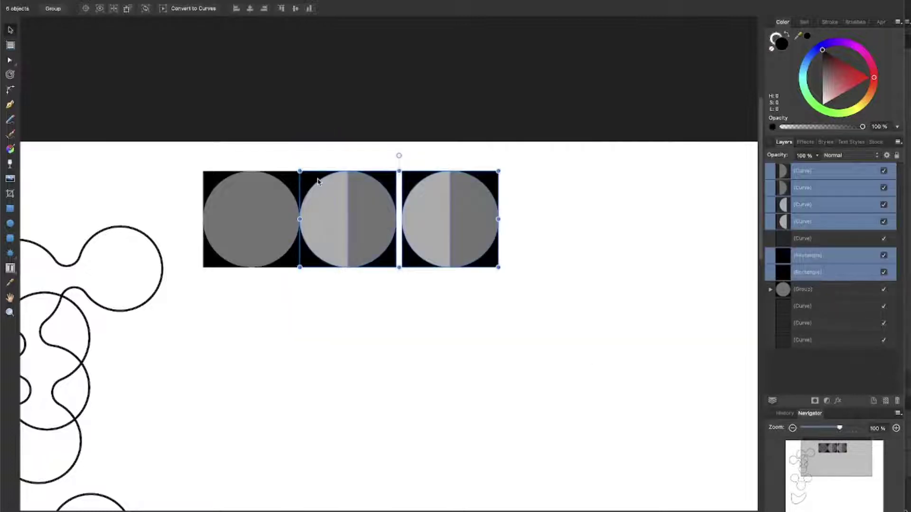
pyautogui.moveTo(318, 181); pyautogui.dragTo(324, 181)
pyautogui.click(515, 301)
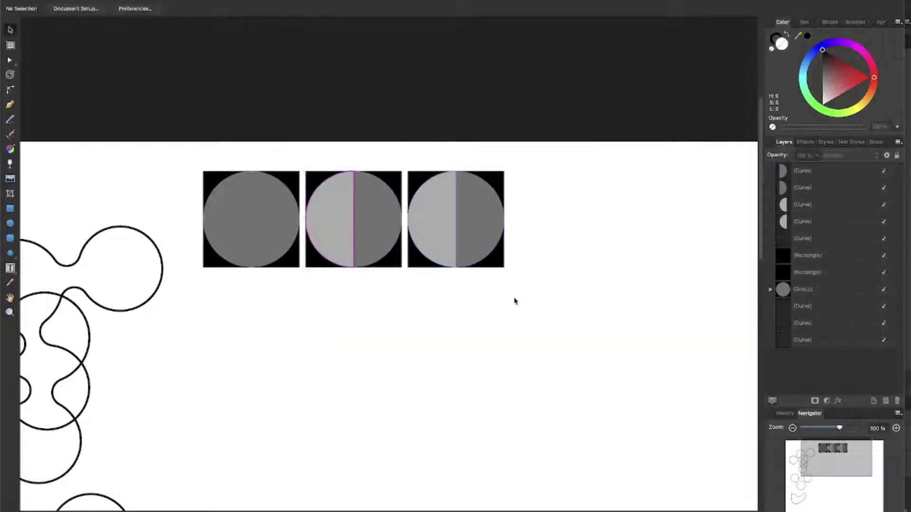
# Turn the third tile's light and dark half circles around by 180 degrees so their curved sides meet at the centre.
pyautogui.click(482, 238)
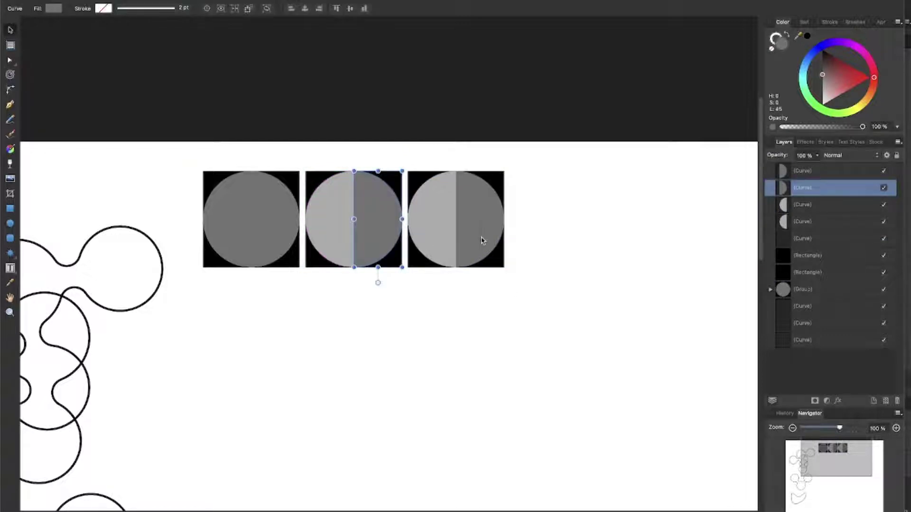
pyautogui.click(448, 185)
pyautogui.moveTo(432, 156); pyautogui.dragTo(417, 319)
pyautogui.click(488, 208)
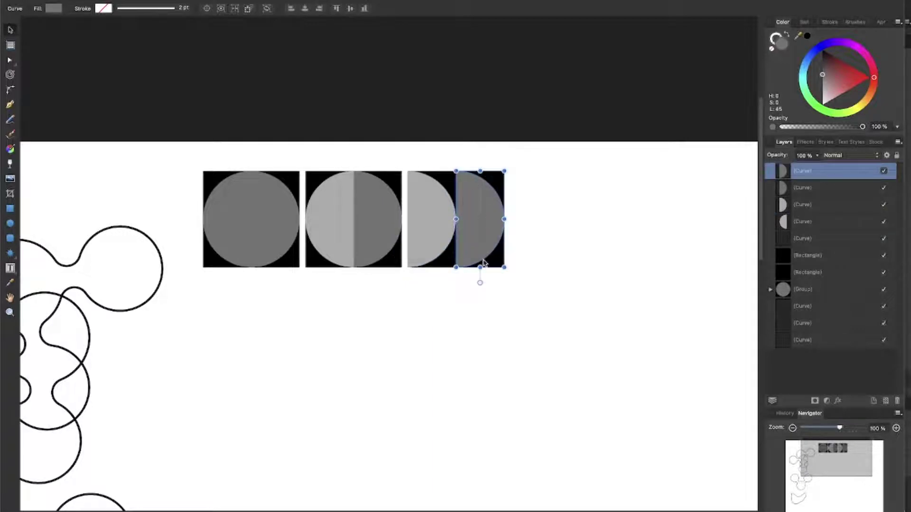
pyautogui.moveTo(481, 283); pyautogui.dragTo(474, 96)
pyautogui.click(554, 217)
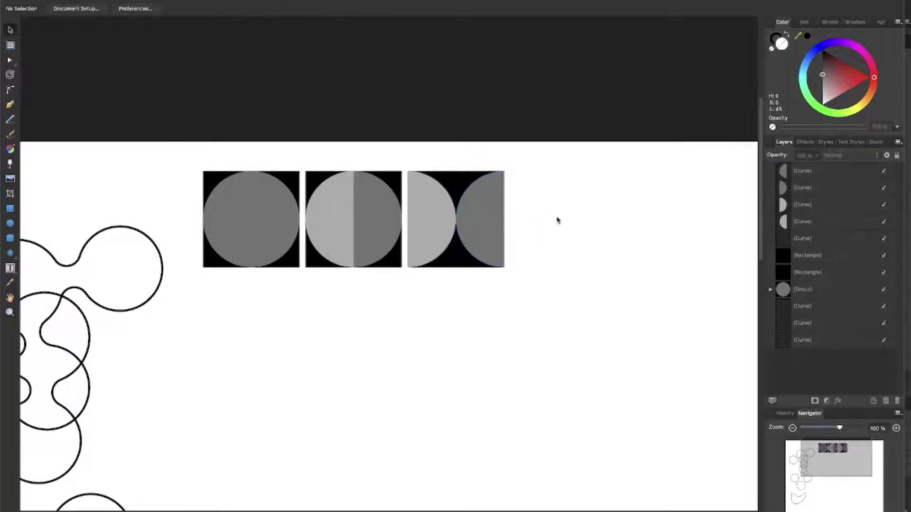
# Duplicate the third tile to its right as a fourth tile, keeping the narrow gap, and clear the selection.
pyautogui.hscroll(3, 559, 266)
pyautogui.hscroll(3, 559, 268)
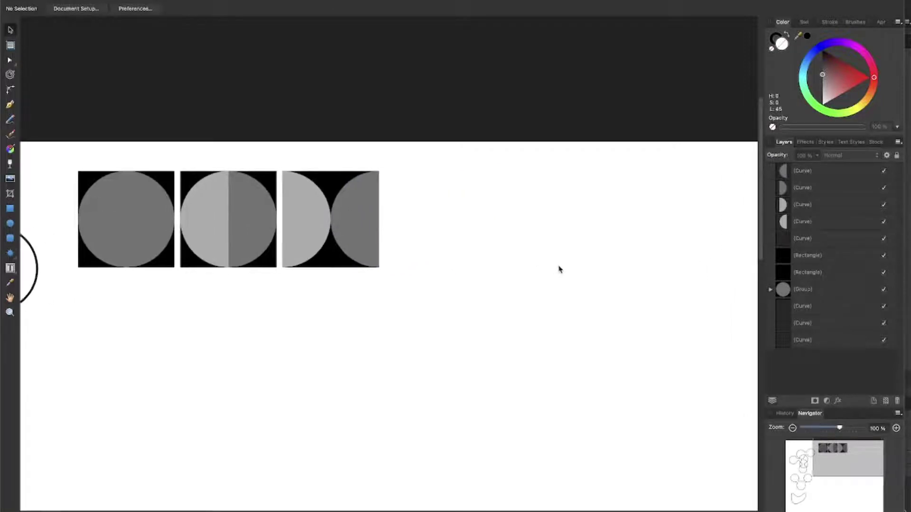
pyautogui.moveTo(441, 312); pyautogui.dragTo(260, 160)
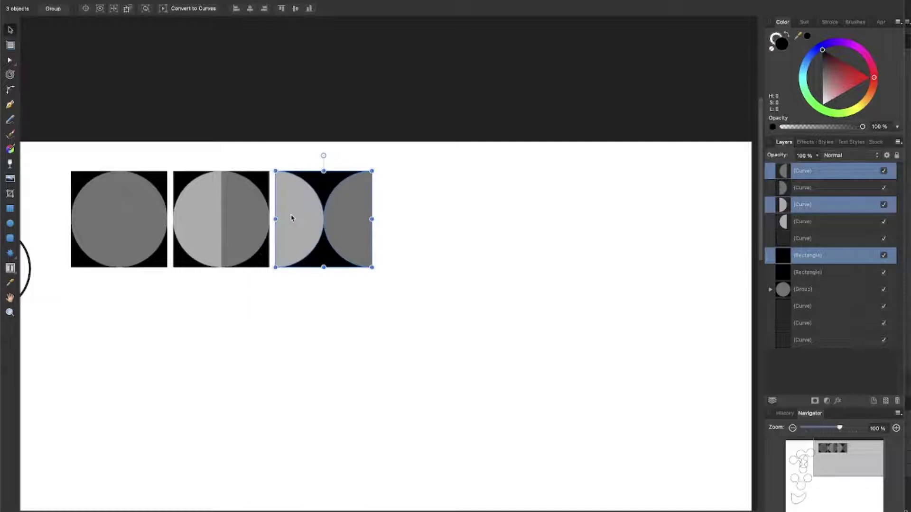
pyautogui.moveTo(291, 218); pyautogui.dragTo(394, 231)
pyautogui.moveTo(214, 315); pyautogui.dragTo(399, 142)
pyautogui.click(245, 158)
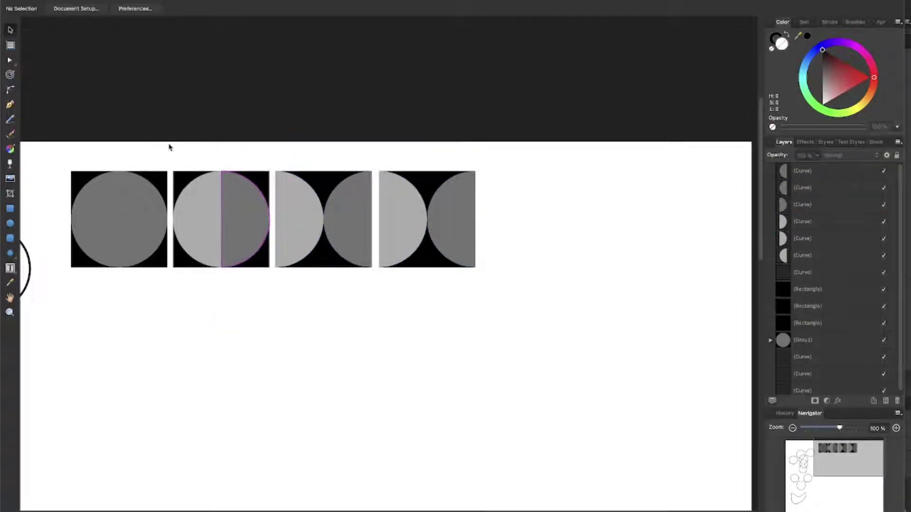
# Group the second tile's half circles with their black square, and group the third tile's pieces the same way.
pyautogui.moveTo(166, 145); pyautogui.dragTo(271, 290)
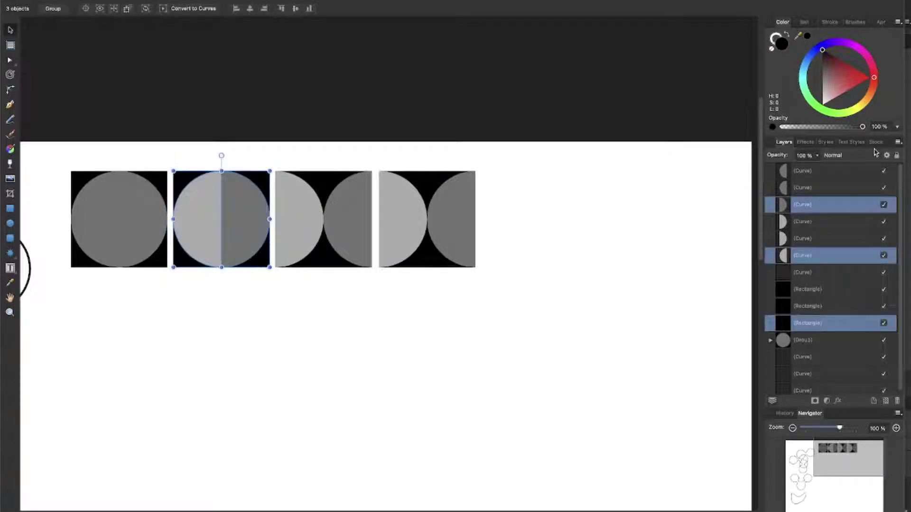
pyautogui.press('super+g')
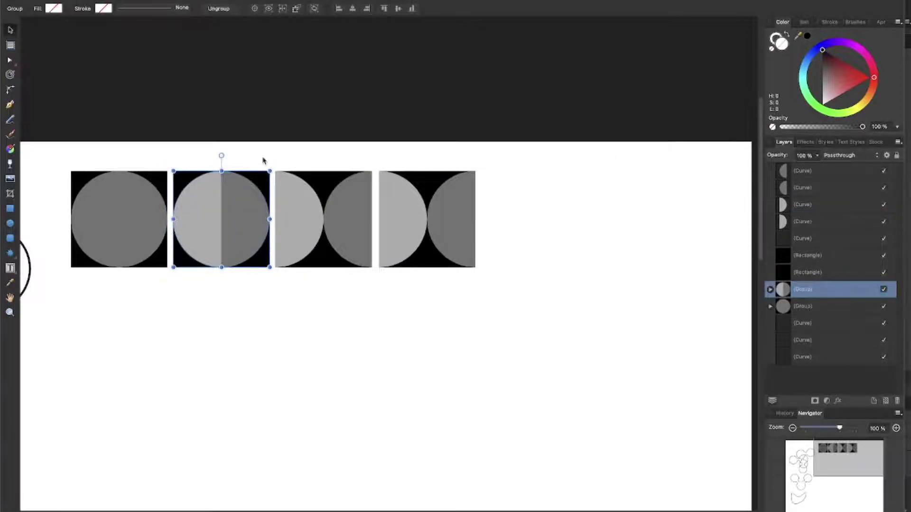
pyautogui.moveTo(265, 143); pyautogui.dragTo(386, 315)
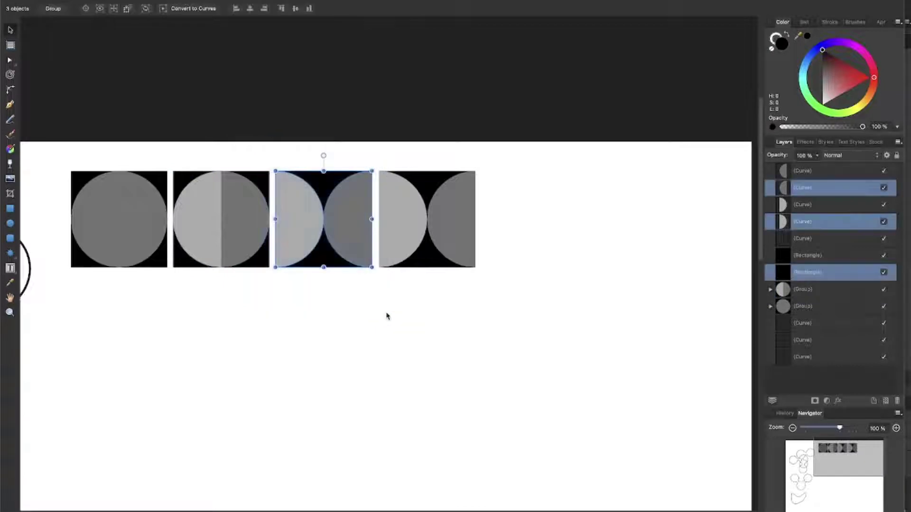
pyautogui.press('super+g')
# Select the fourth tile's two half circles and inspect closely where their curved sides touch.
pyautogui.moveTo(346, 142); pyautogui.dragTo(527, 337)
pyautogui.click(547, 247)
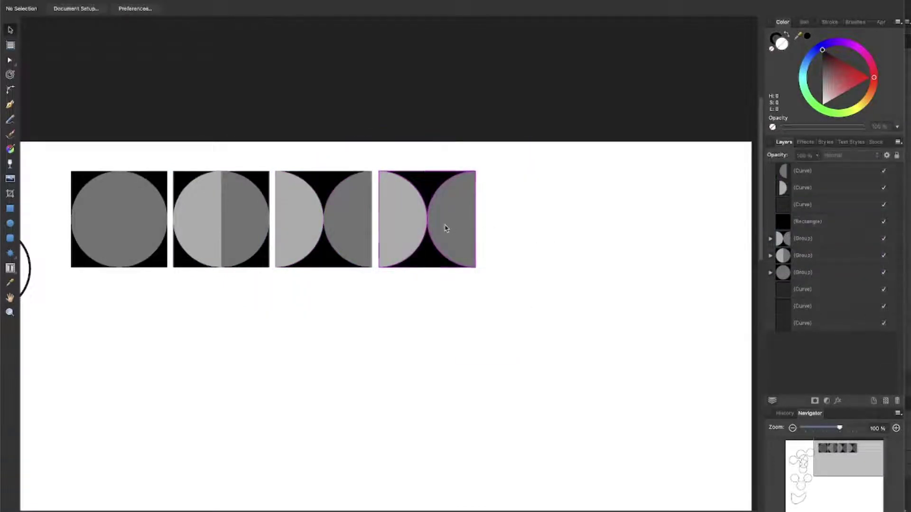
pyautogui.click(442, 227)
pyautogui.keyDown('shift'); pyautogui.click(411, 222); pyautogui.keyUp('shift')
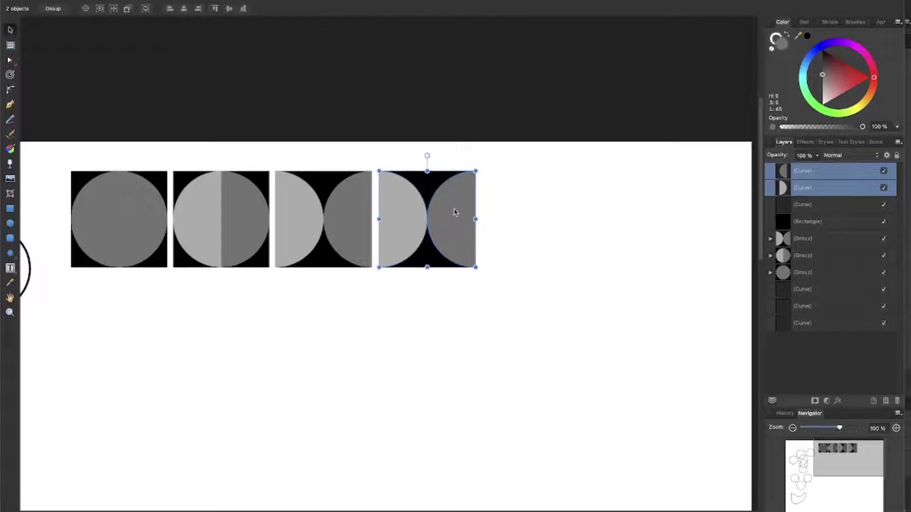
pyautogui.scroll(10, 445, 228)
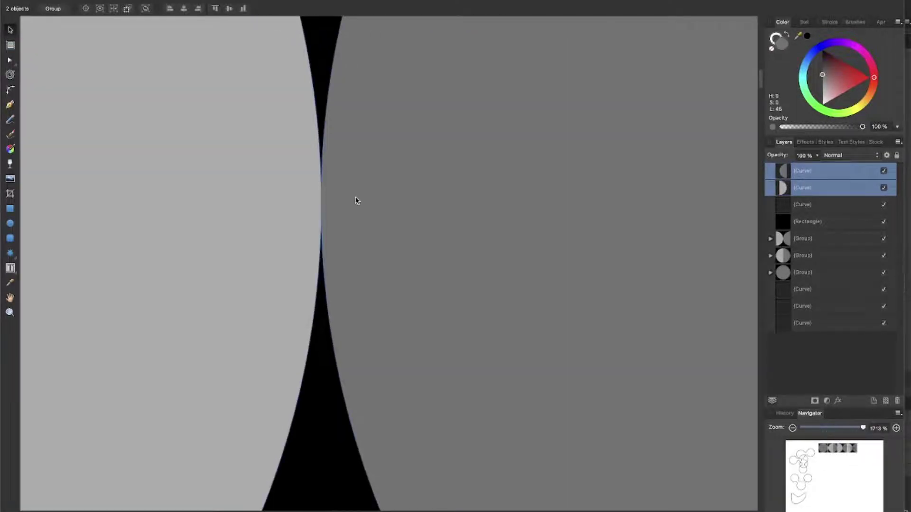
pyautogui.scroll(-8, 357, 200)
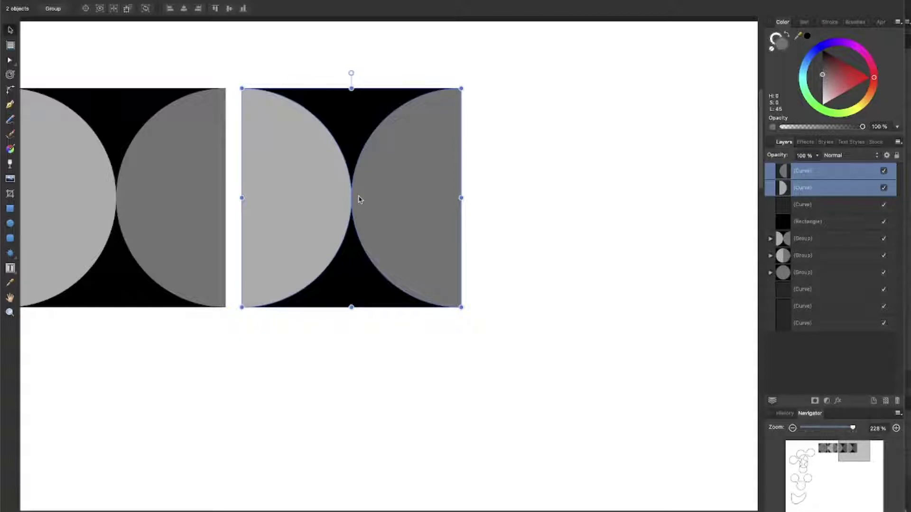
# Nudge the fourth tile's dark half circle slightly to the right, leaving a thin black gap between the two curves.
pyautogui.click(482, 242)
pyautogui.click(425, 231)
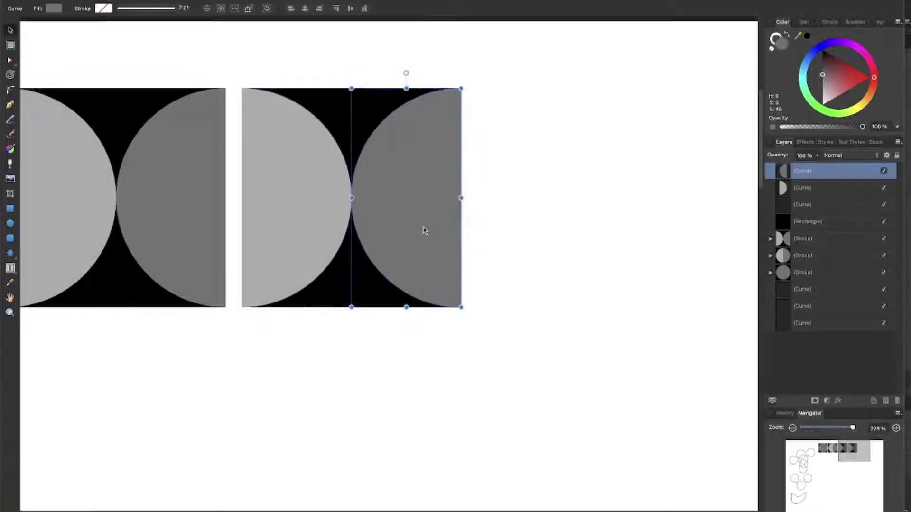
pyautogui.press('Left')
pyautogui.press('Left')
pyautogui.press('Left')
pyautogui.scroll(3, 354, 212)
pyautogui.press('Right')
pyautogui.press('Right')
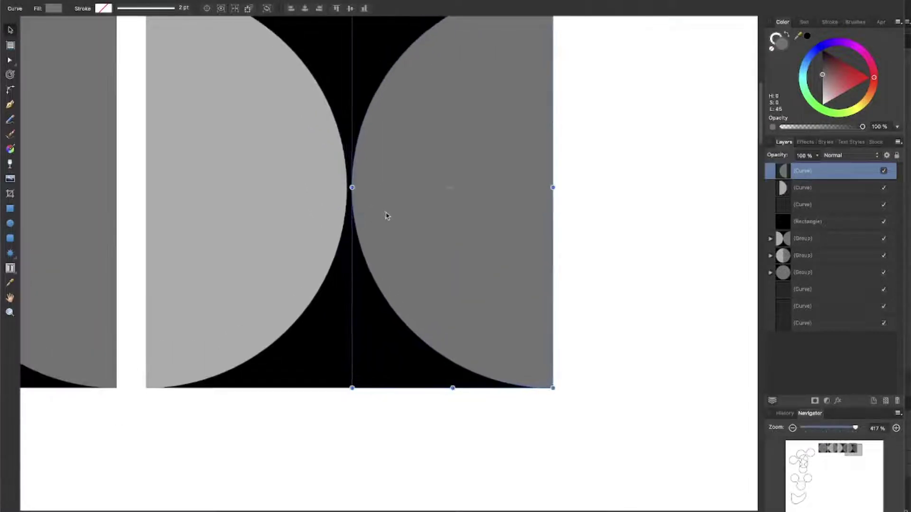
pyautogui.scroll(-1, 388, 216)
pyautogui.scroll(-1, 389, 216)
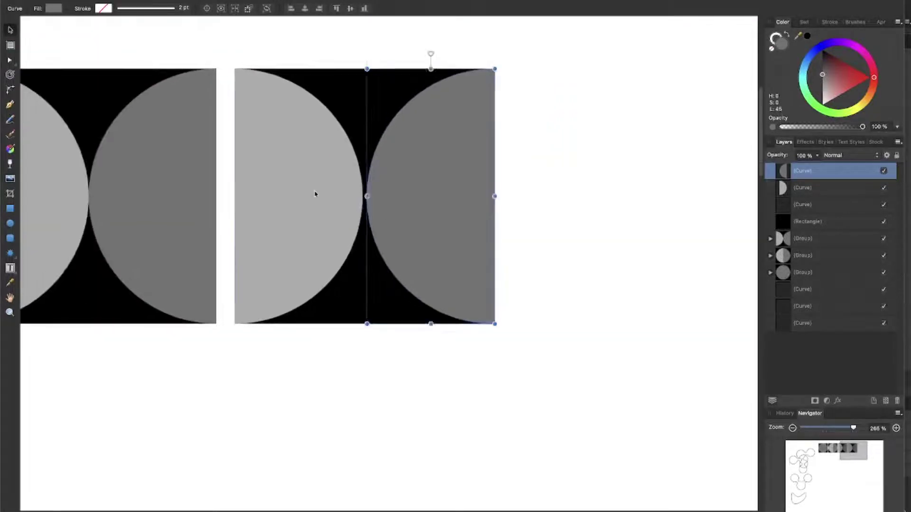
# Shift both of the fourth tile's half circles slightly left to centre them on the black square, and merge them into one shape.
pyautogui.keyDown('shift'); pyautogui.click(315, 193); pyautogui.keyUp('shift')
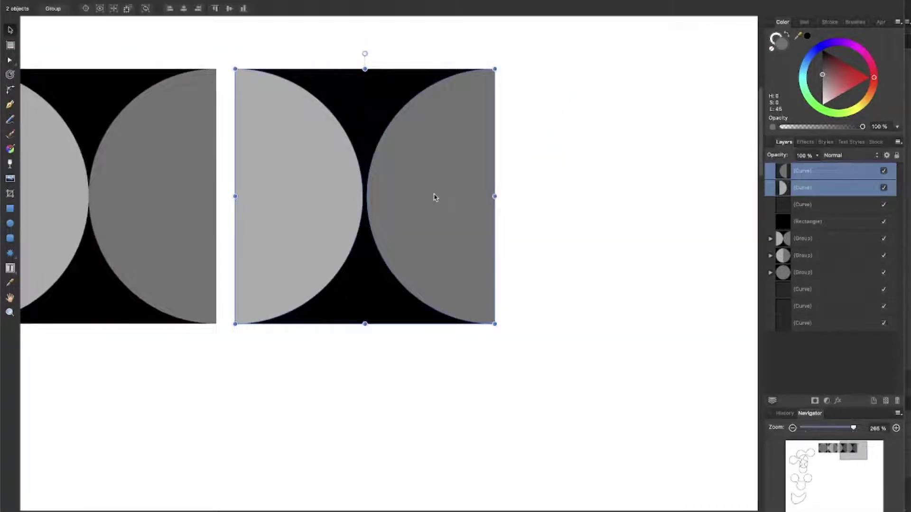
pyautogui.moveTo(435, 184); pyautogui.dragTo(432, 183)
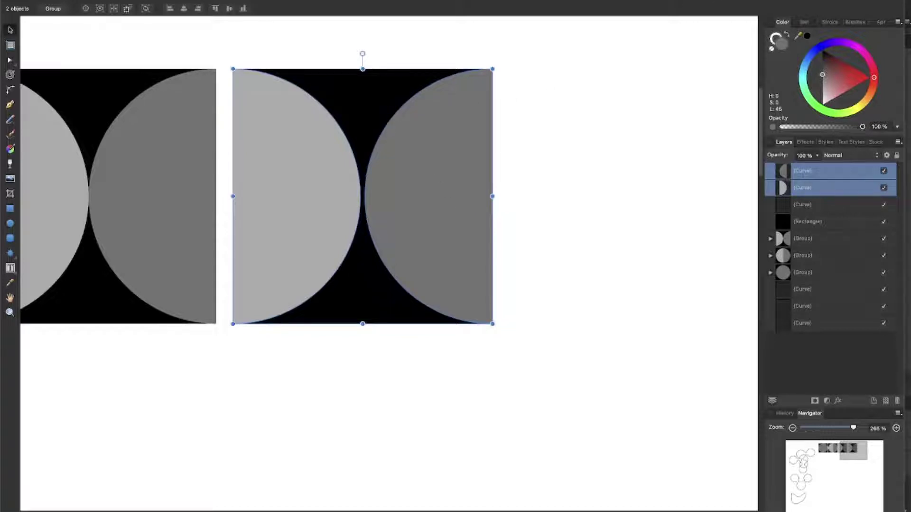
pyautogui.press('super+j')
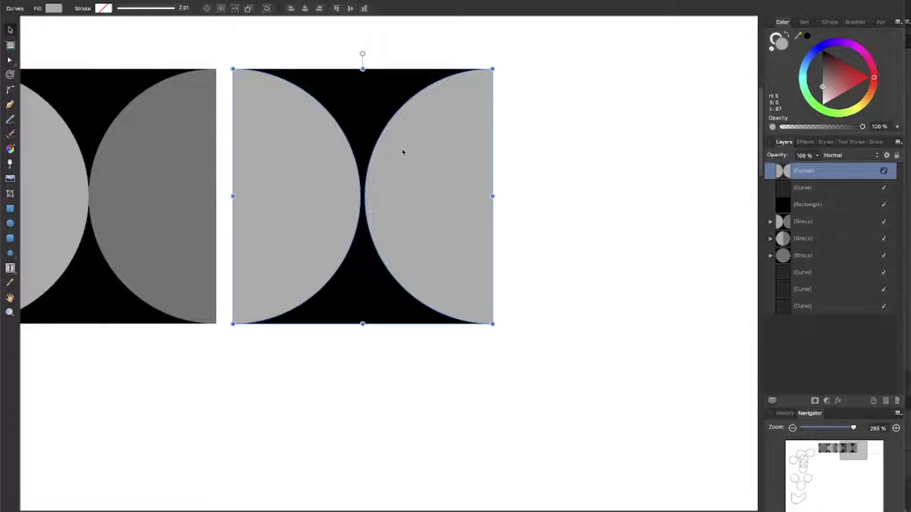
# Subtract the merged half circles from the fourth tile's black square and clear the selection.
pyautogui.keyDown('shift'); pyautogui.click(361, 91); pyautogui.keyUp('shift')
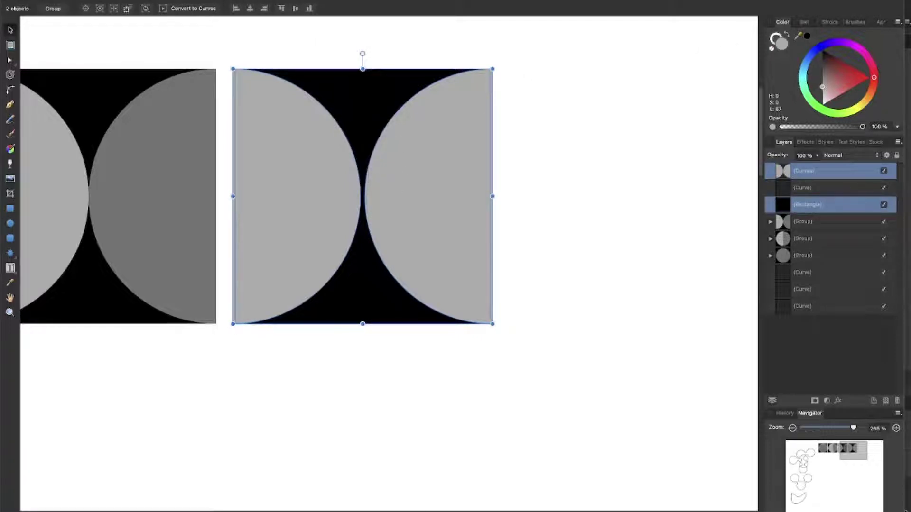
pyautogui.press('super+alt+s')
pyautogui.click(427, 290)
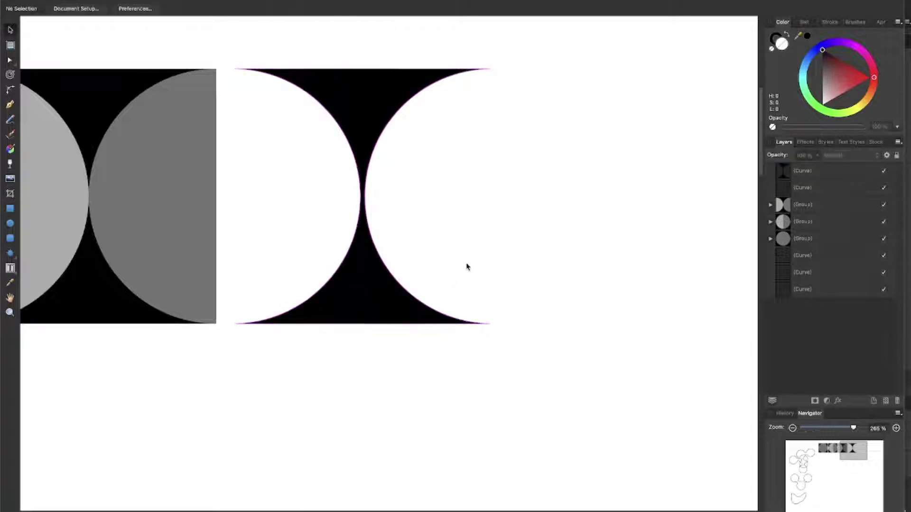
pyautogui.scroll(-3, 433, 291)
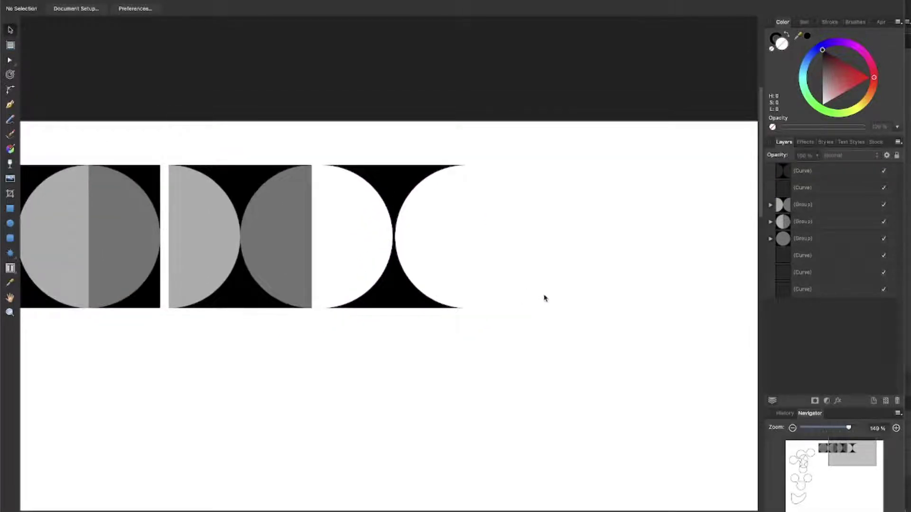
# Switch to OBS to read the live chat, and return to Affinity Designer.
pyautogui.press('super+Tab')
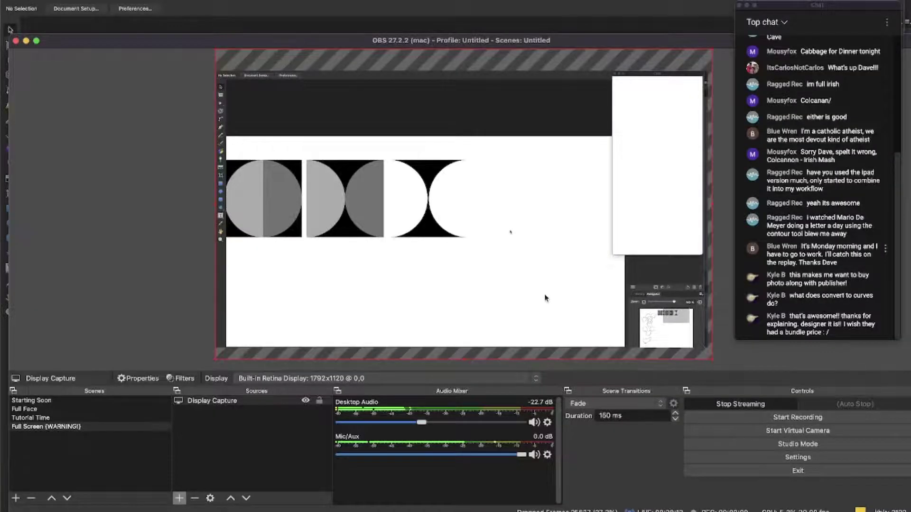
pyautogui.press('super+Tab')
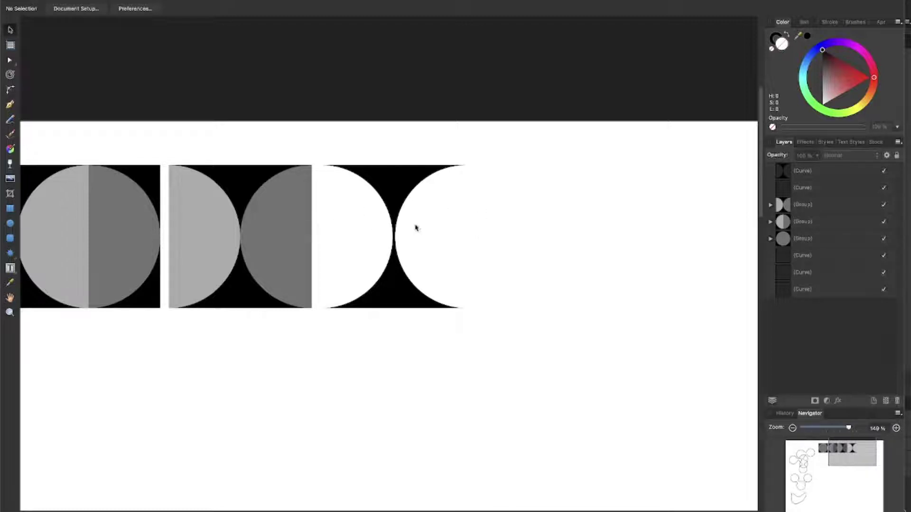
# Duplicate the black square inside the second tile's group and place the copy below the first tile.
pyautogui.press('m')
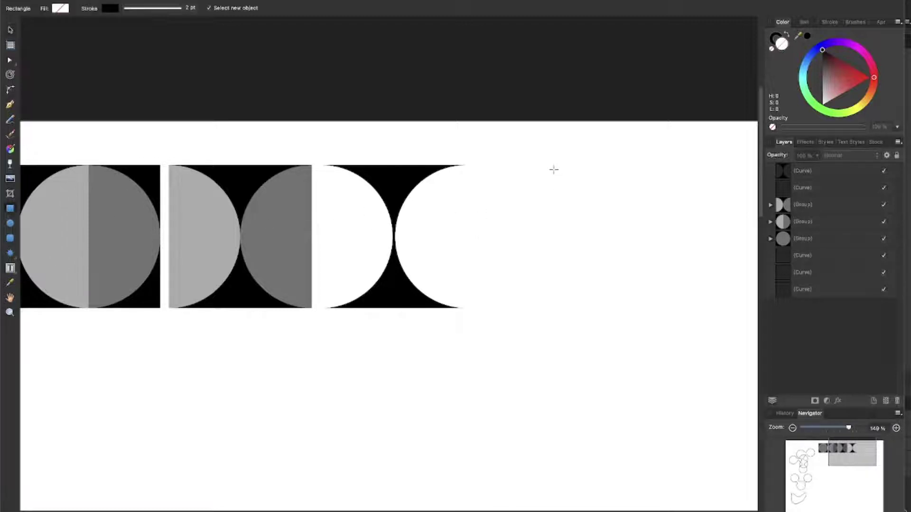
pyautogui.click(10, 31)
pyautogui.click(155, 183)
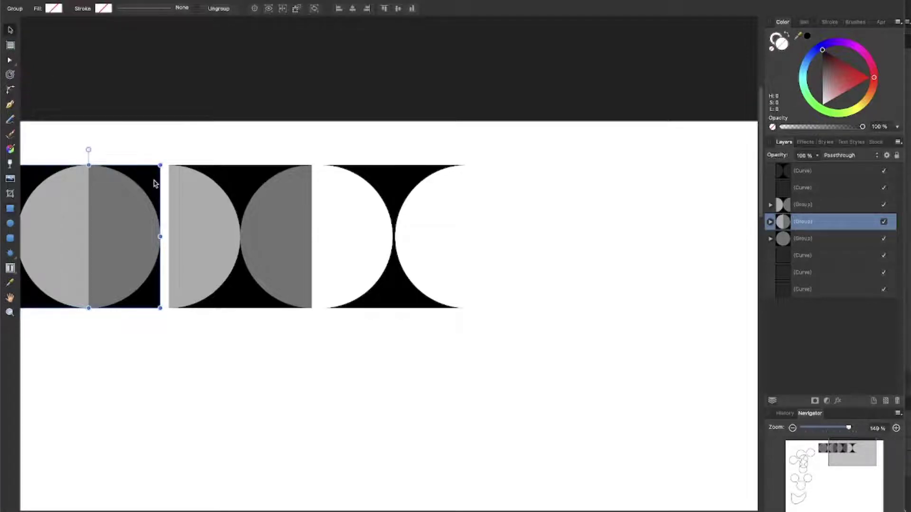
pyautogui.hscroll(-5, 208, 171)
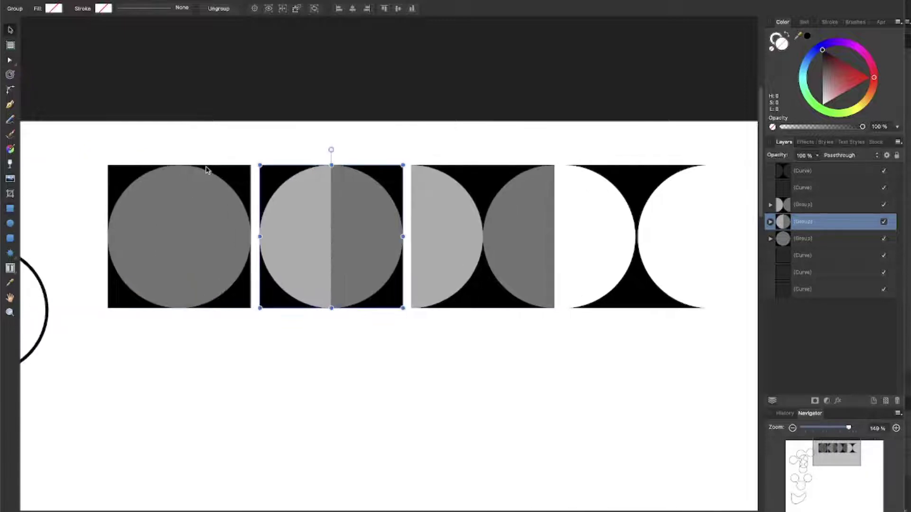
pyautogui.doubleClick(269, 302)
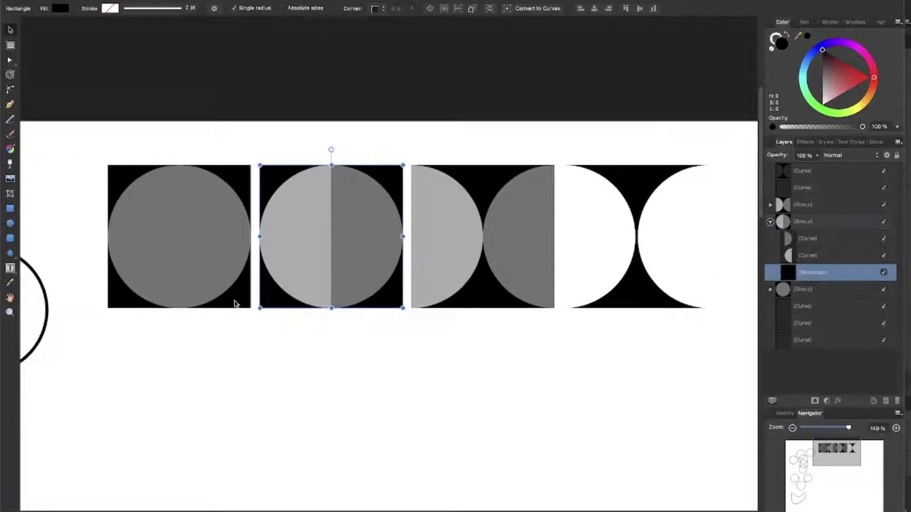
pyautogui.hscroll(-2, 301, 309)
pyautogui.hscroll(4, 308, 310)
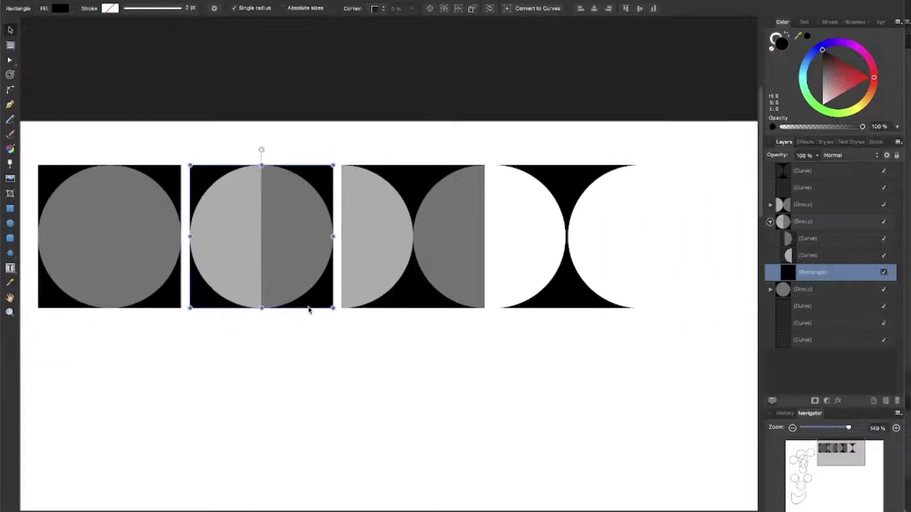
pyautogui.moveTo(201, 302); pyautogui.dragTo(53, 467)
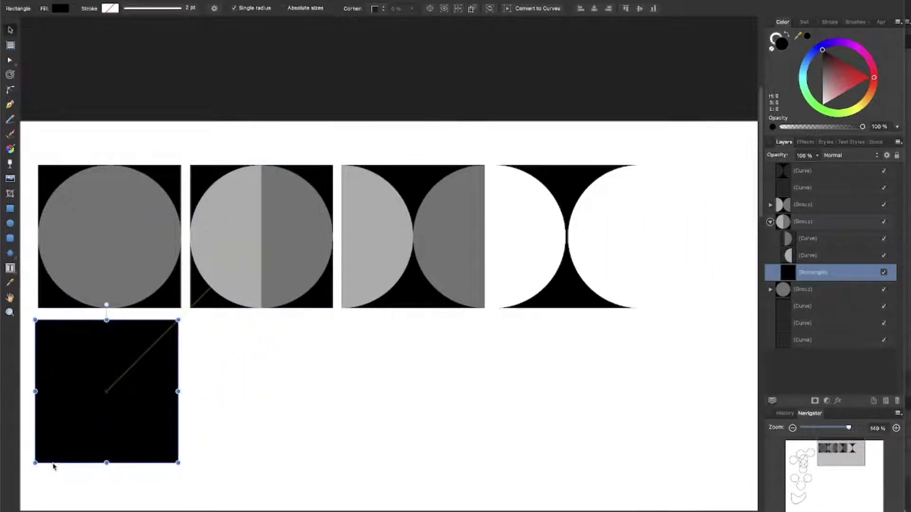
pyautogui.moveTo(94, 434); pyautogui.dragTo(129, 416)
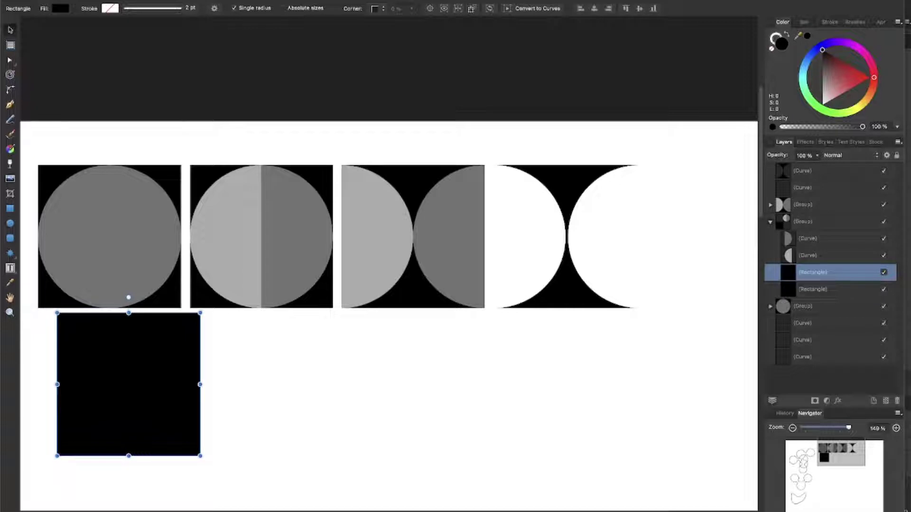
pyautogui.moveTo(145, 407)
pyautogui.mouseDown()
pyautogui.moveTo(124, 409)
pyautogui.moveTo(137, 400)
pyautogui.mouseUp()
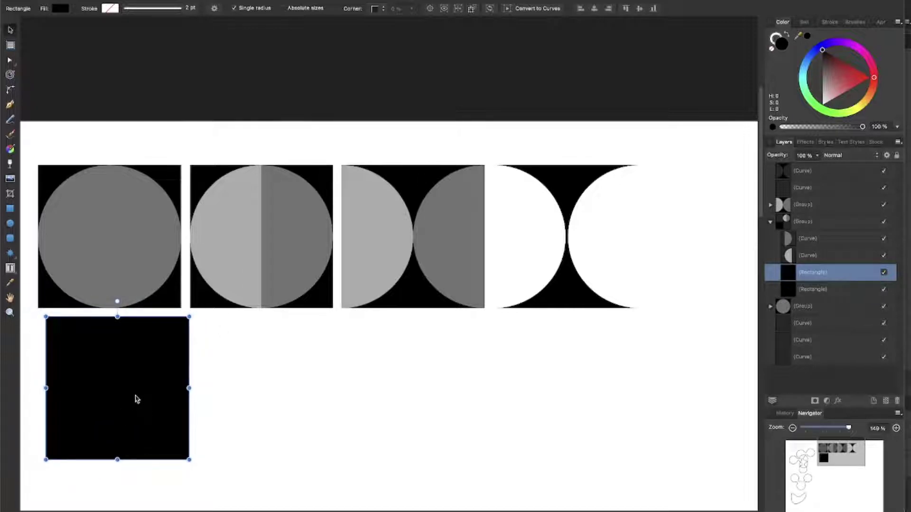
# Review the object snapping options in the Snapping Manager and close it.
pyautogui.hscroll(-3, 137, 400)
pyautogui.click(223, 1)
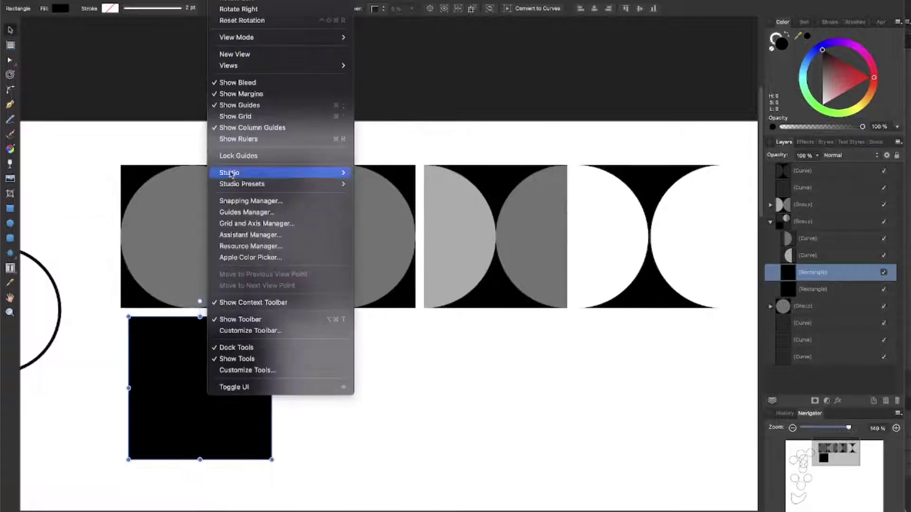
pyautogui.click(251, 201)
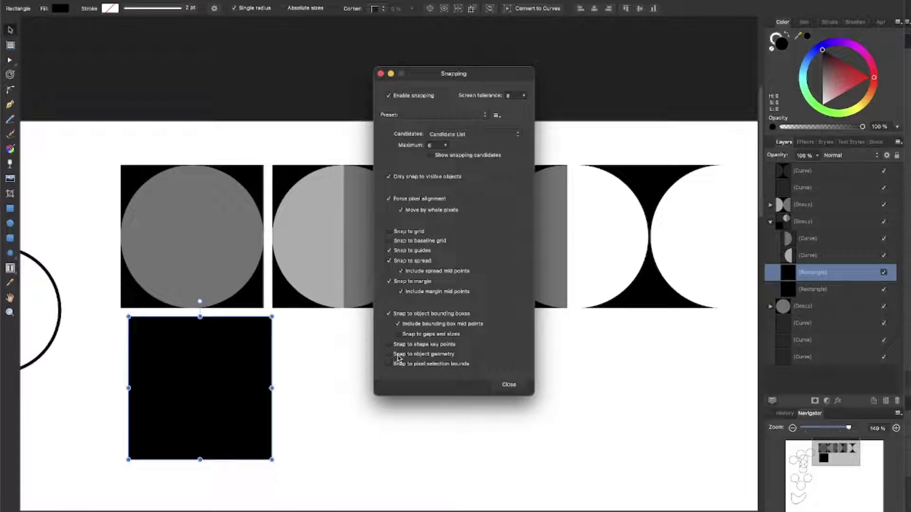
pyautogui.press('Escape')
# Try repositioning the copied square within the second tile's group, restore the accidentally shifted tile, and clear the selection.
pyautogui.moveTo(191, 368)
pyautogui.mouseDown()
pyautogui.moveTo(172, 374)
pyautogui.moveTo(207, 377)
pyautogui.moveTo(195, 377)
pyautogui.mouseUp()
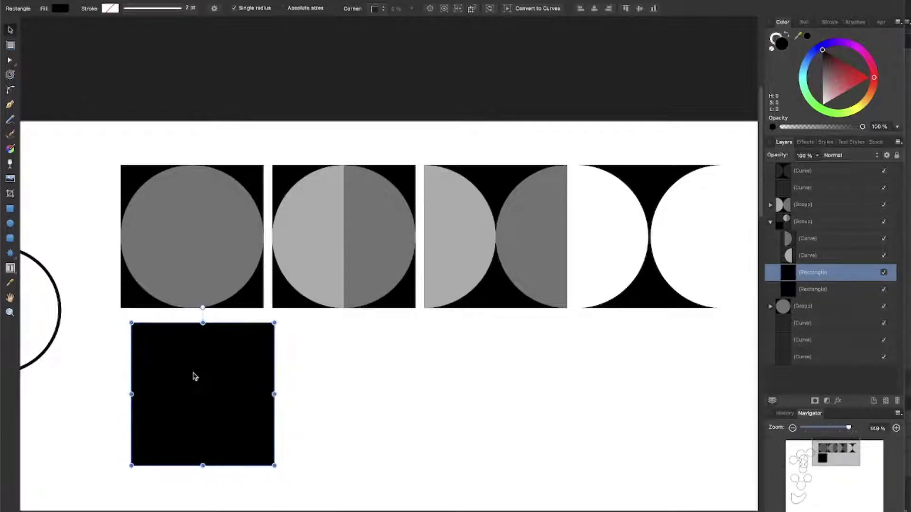
pyautogui.press('super+z')
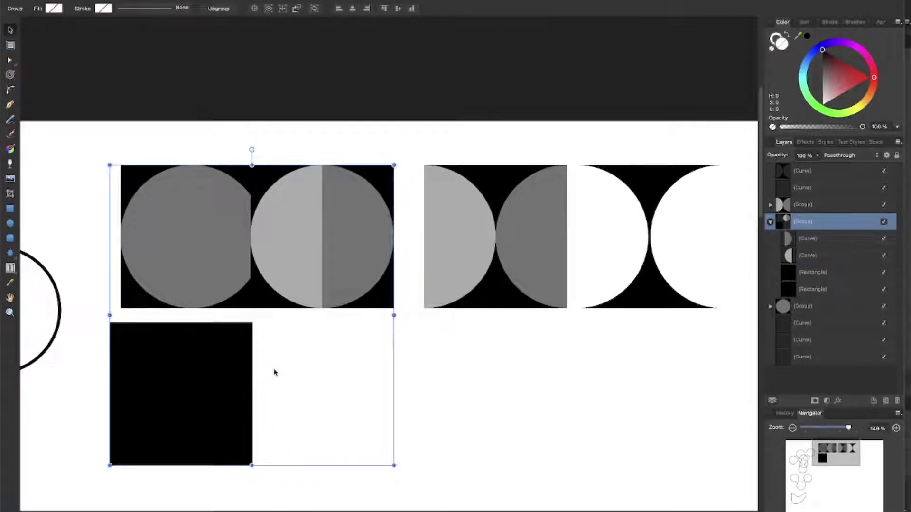
pyautogui.press('super+shift+z')
pyautogui.click(624, 381)
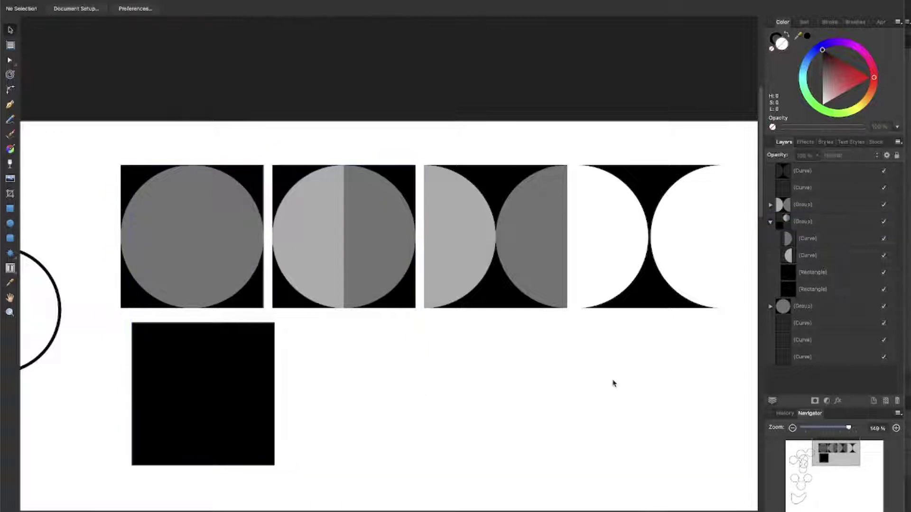
# Move the copied black square out of the second tile's group to the top of the layer stack, and collapse the group.
pyautogui.moveTo(788, 272); pyautogui.dragTo(772, 171)
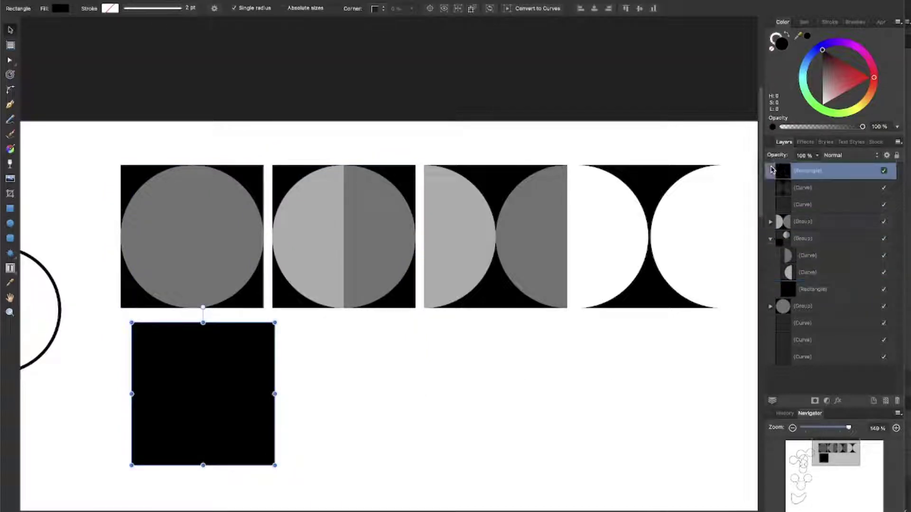
pyautogui.click(771, 239)
pyautogui.click(771, 239)
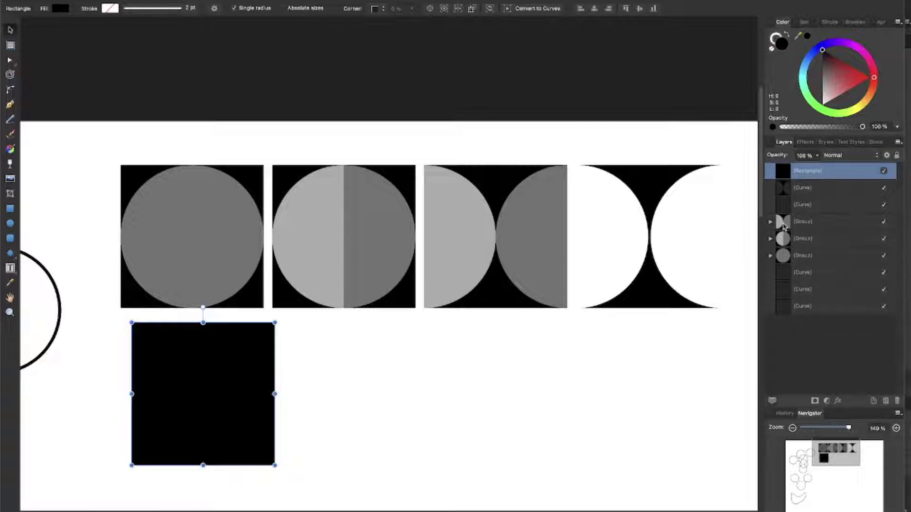
# Position the black square below the first tile, align both objects' left edges, and clear the selection.
pyautogui.moveTo(211, 389)
pyautogui.mouseDown()
pyautogui.moveTo(195, 388)
pyautogui.moveTo(205, 390)
pyautogui.mouseUp()
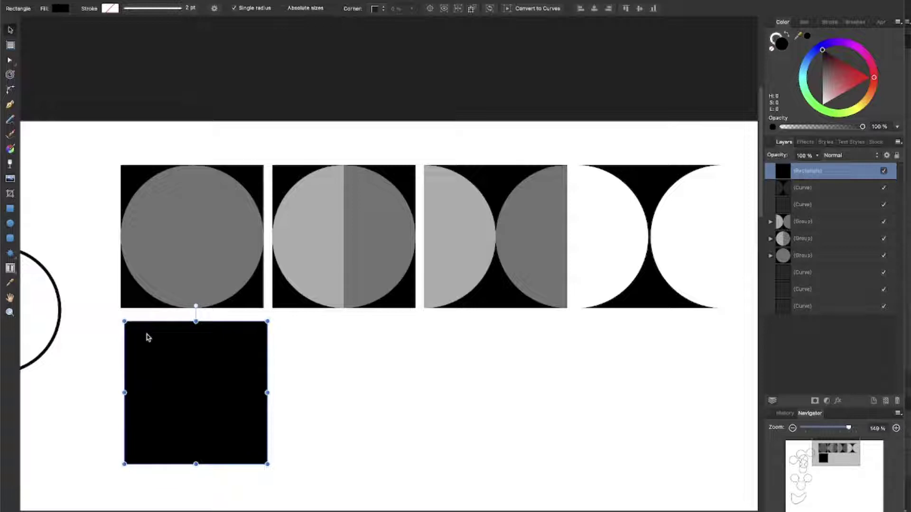
pyautogui.moveTo(146, 336); pyautogui.dragTo(153, 337)
pyautogui.keyDown('shift'); pyautogui.click(148, 296); pyautogui.keyUp('shift')
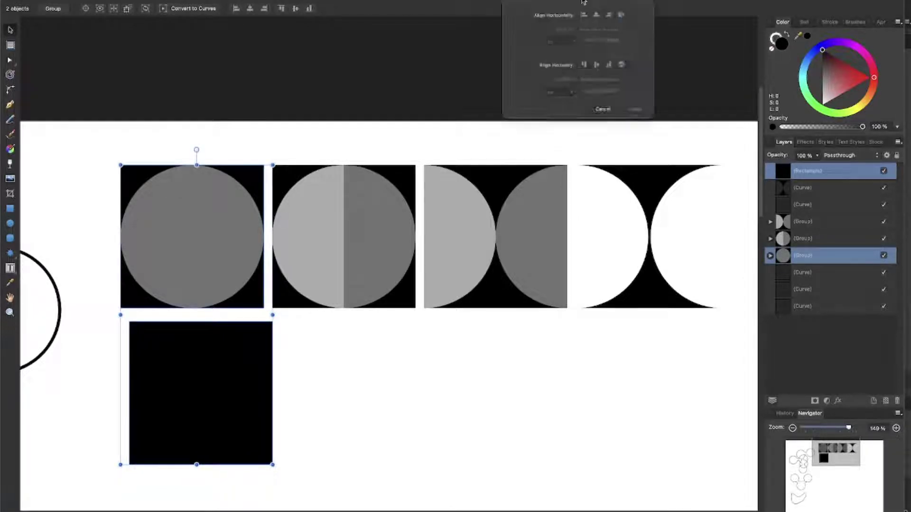
pyautogui.click(586, 18)
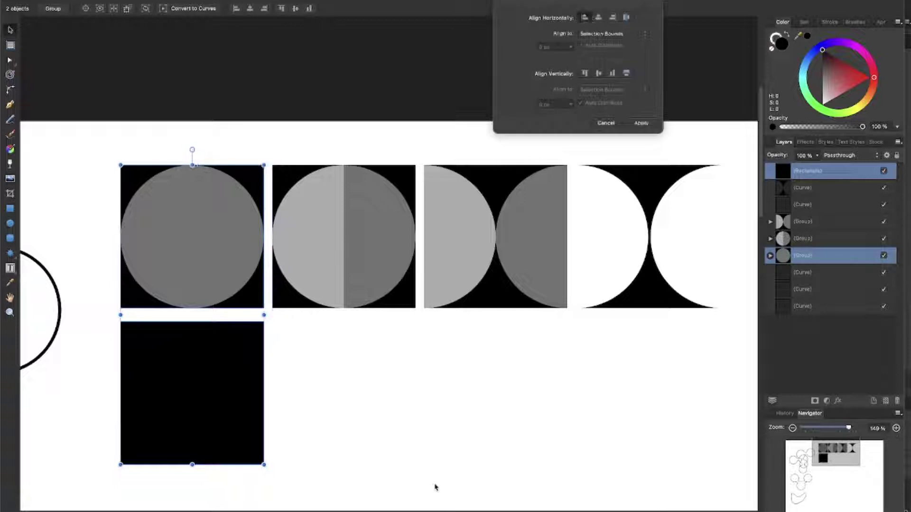
pyautogui.click(415, 419)
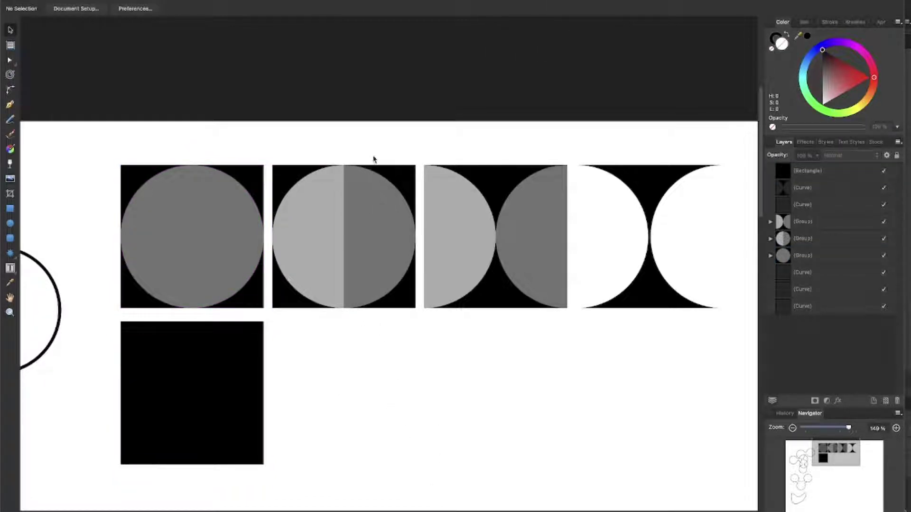
# Switch to OBS to check the live chat for new messages.
pyautogui.press('super+Tab')
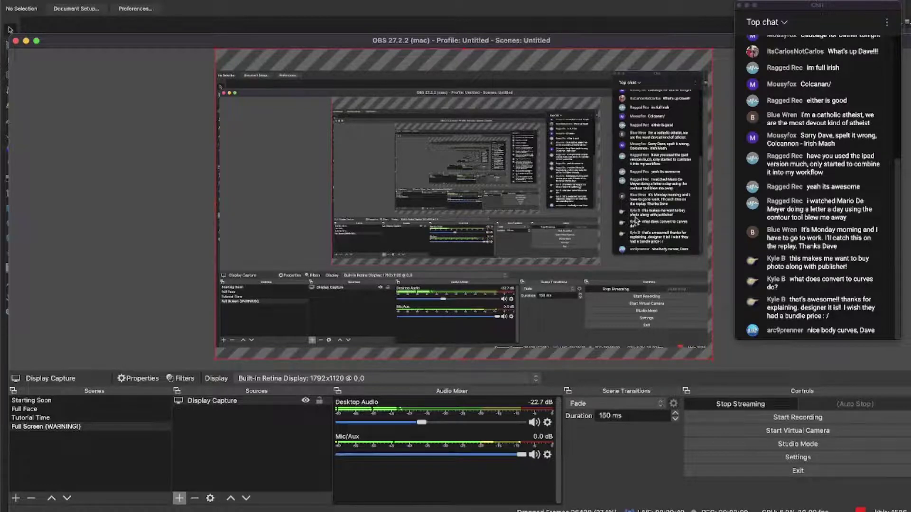
# Switch back to Affinity Designer and move the black square slightly up, closer to the first tile, and clear the selection.
pyautogui.press('super+Tab')
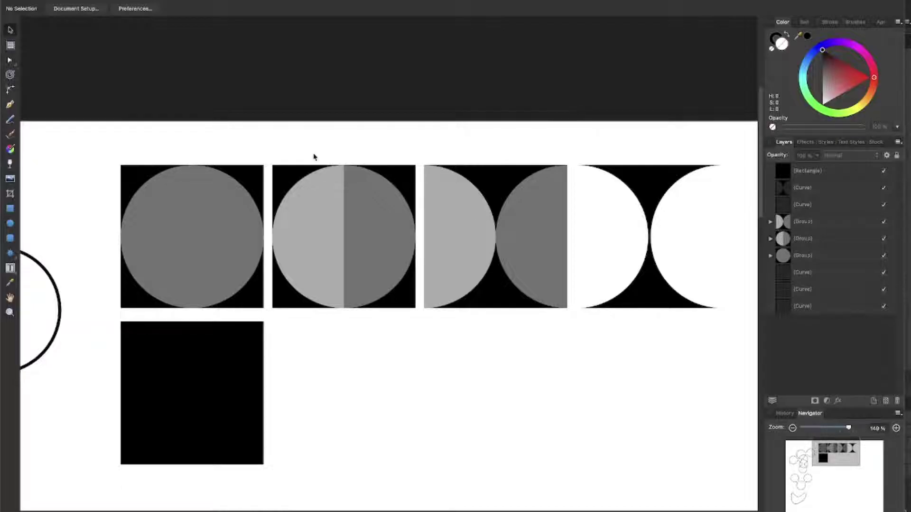
pyautogui.click(205, 383)
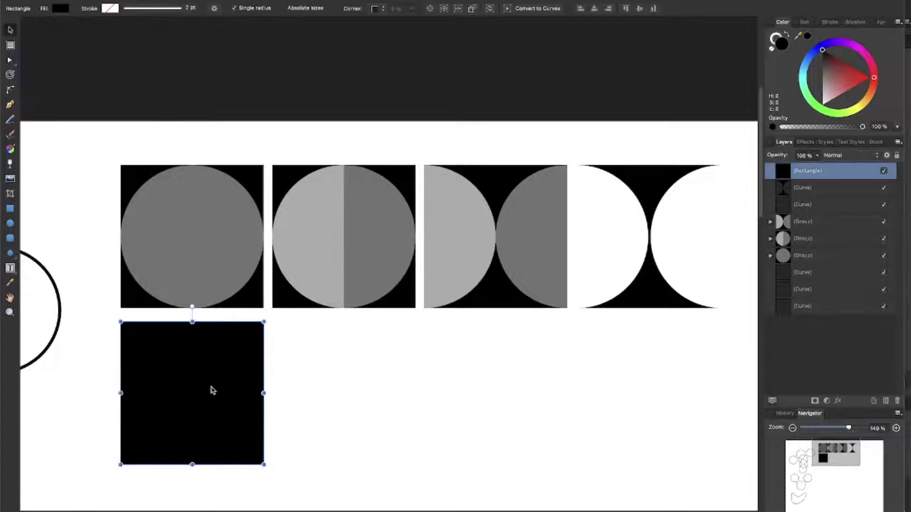
pyautogui.moveTo(212, 390); pyautogui.dragTo(212, 384)
pyautogui.click(362, 413)
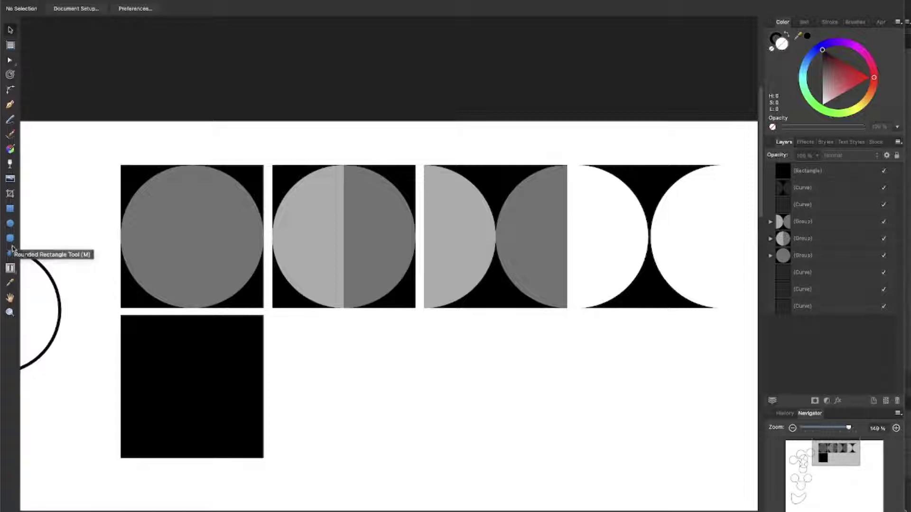
# Draw a diamond with the Diamond tool beside the black square, slightly larger than the square.
pyautogui.click(10, 253)
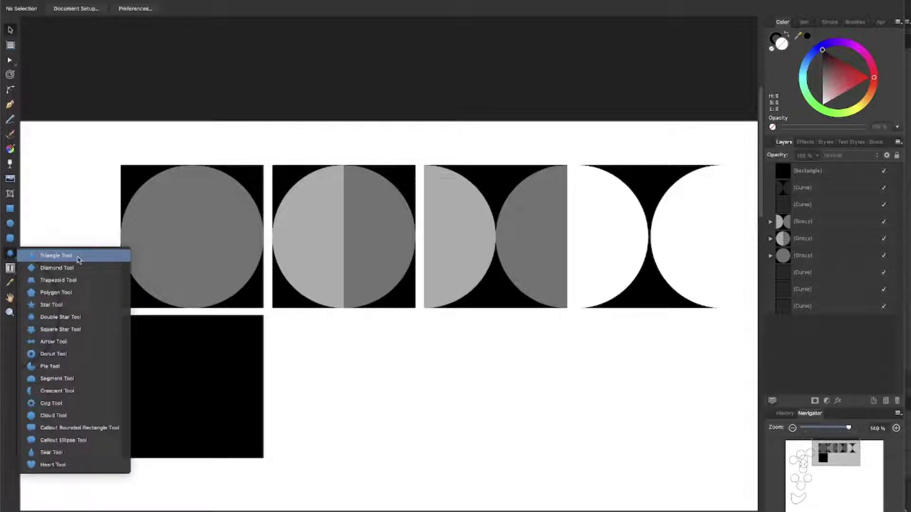
pyautogui.click(72, 268)
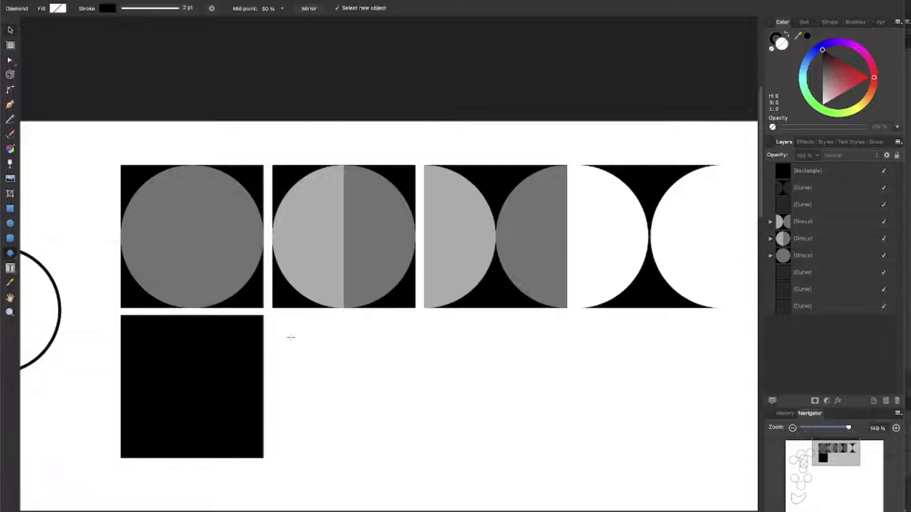
pyautogui.moveTo(291, 337); pyautogui.dragTo(465, 435)
pyautogui.scroll(-2, 465, 436)
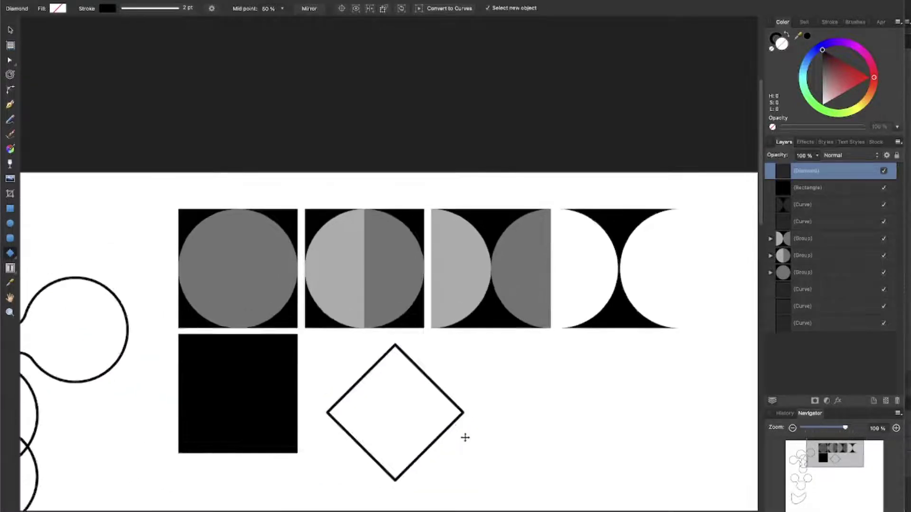
pyautogui.scroll(5, 465, 435)
pyautogui.scroll(-2, 464, 437)
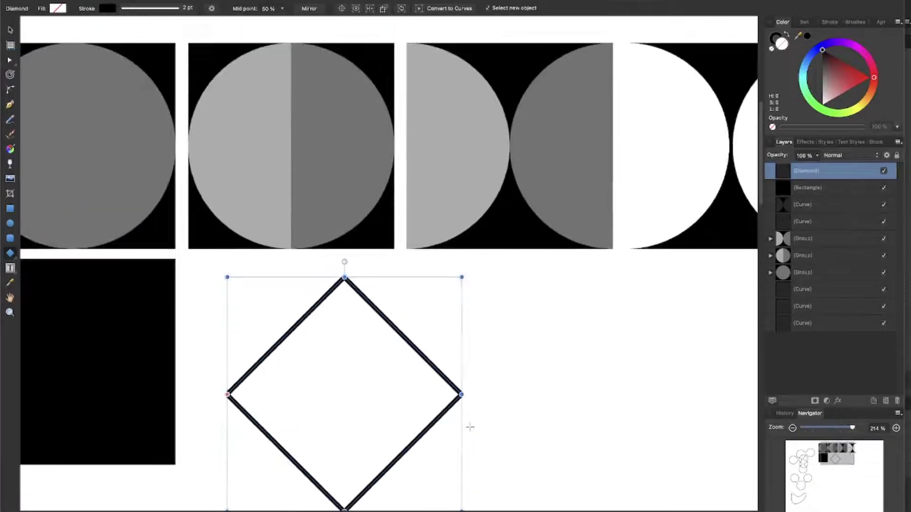
pyautogui.hscroll(-5, 470, 428)
pyautogui.scroll(-3, 469, 427)
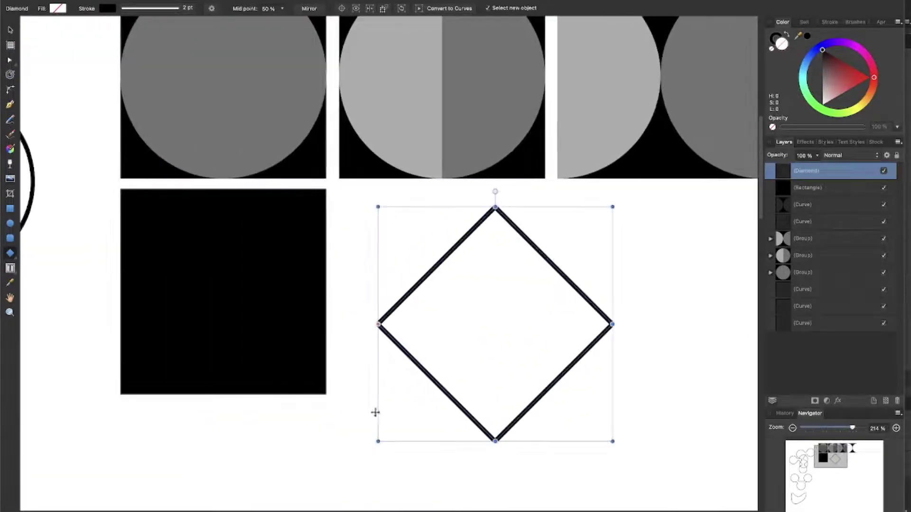
# Swap the diamond's stroke and fill, move it against the black square's right edge, and change its fill to red.
pyautogui.click(787, 35)
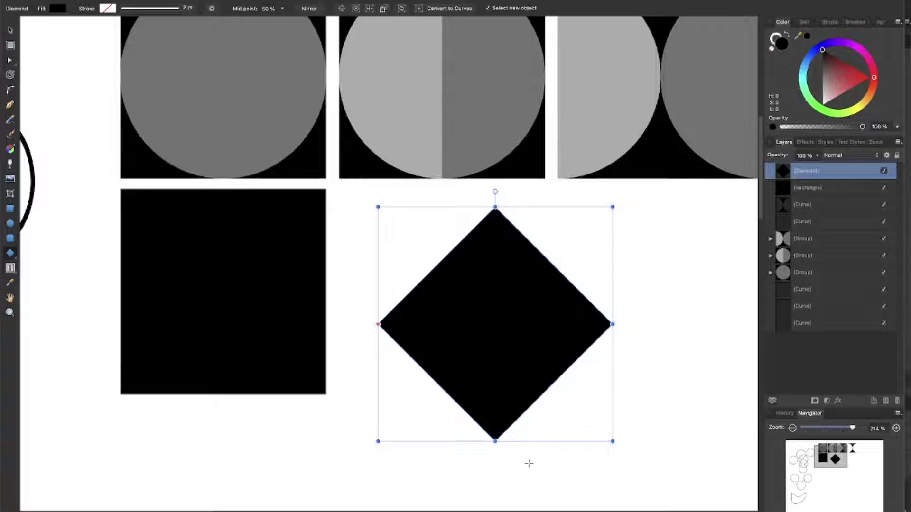
pyautogui.press('v')
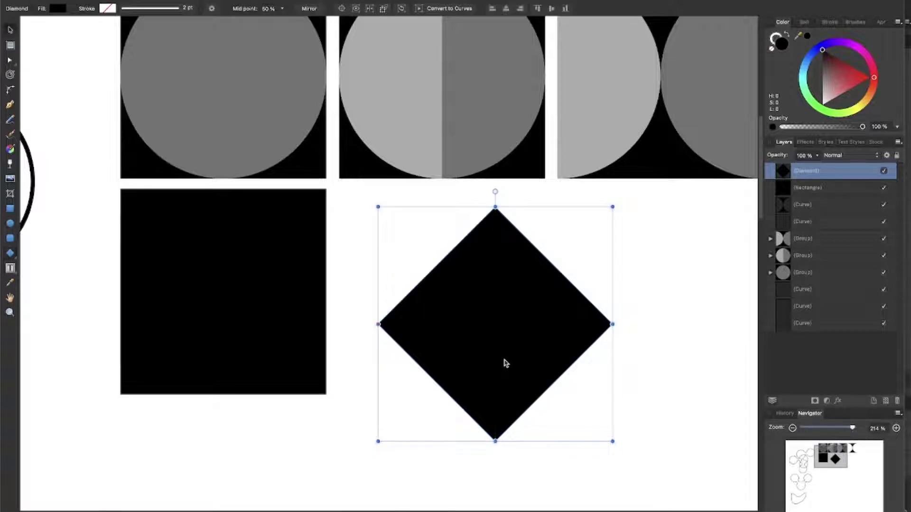
pyautogui.moveTo(505, 363); pyautogui.dragTo(449, 352)
pyautogui.moveTo(826, 62); pyautogui.dragTo(856, 86)
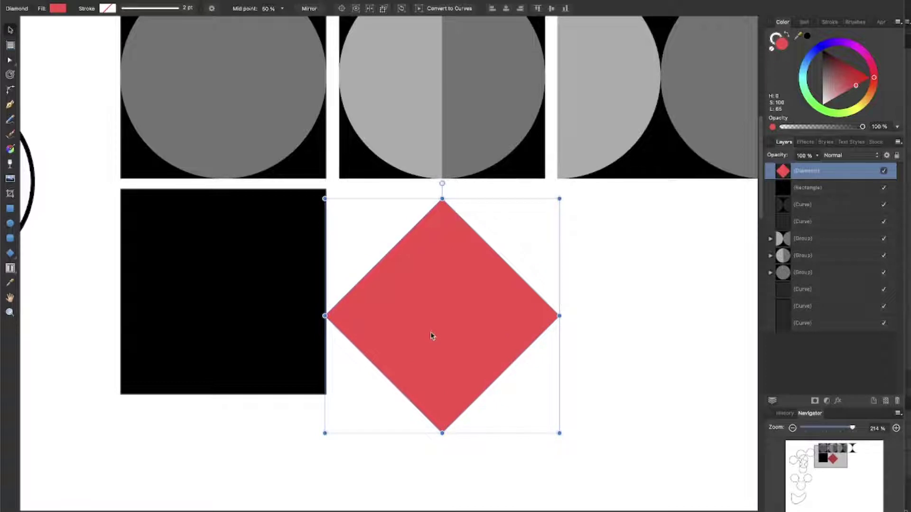
# Centre the red diamond on the black square's right edge, scale it to the square's height, and clear the selection.
pyautogui.moveTo(432, 336); pyautogui.dragTo(321, 327)
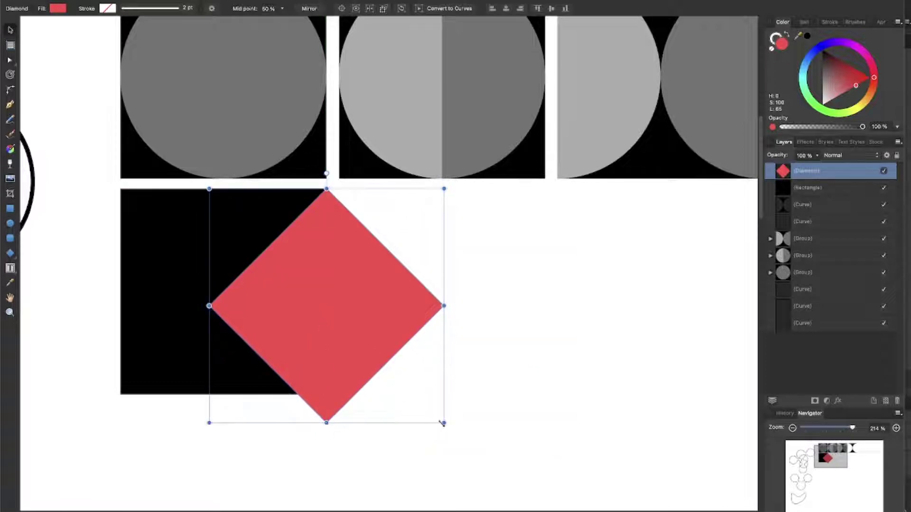
pyautogui.moveTo(444, 423); pyautogui.dragTo(415, 395)
pyautogui.moveTo(278, 321); pyautogui.dragTo(295, 325)
pyautogui.click(370, 480)
pyautogui.click(345, 261)
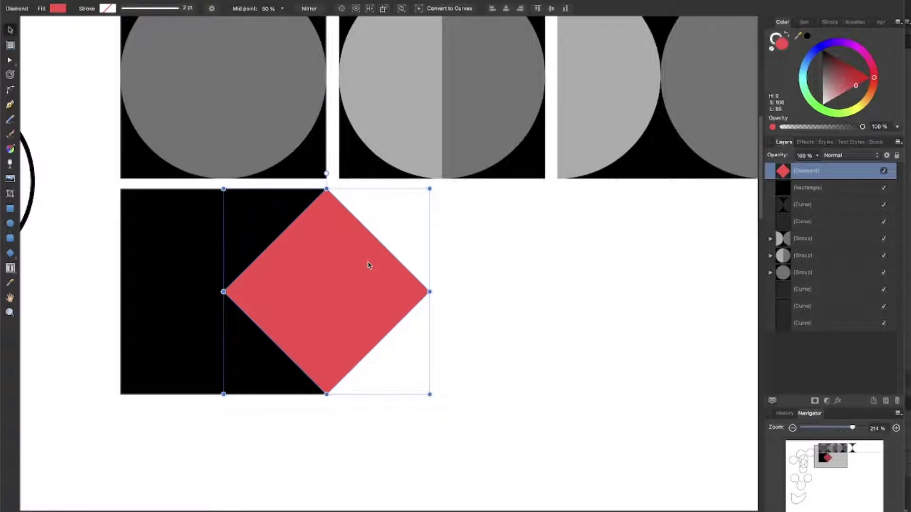
pyautogui.click(512, 280)
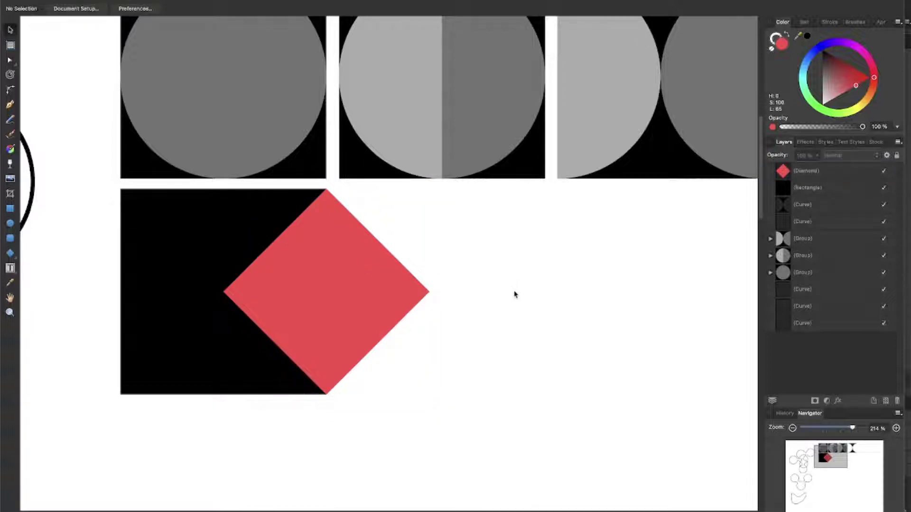
# Duplicate the black square directly to its right, bring the copy to the front, and subtract it from the red diamond.
pyautogui.click(362, 303)
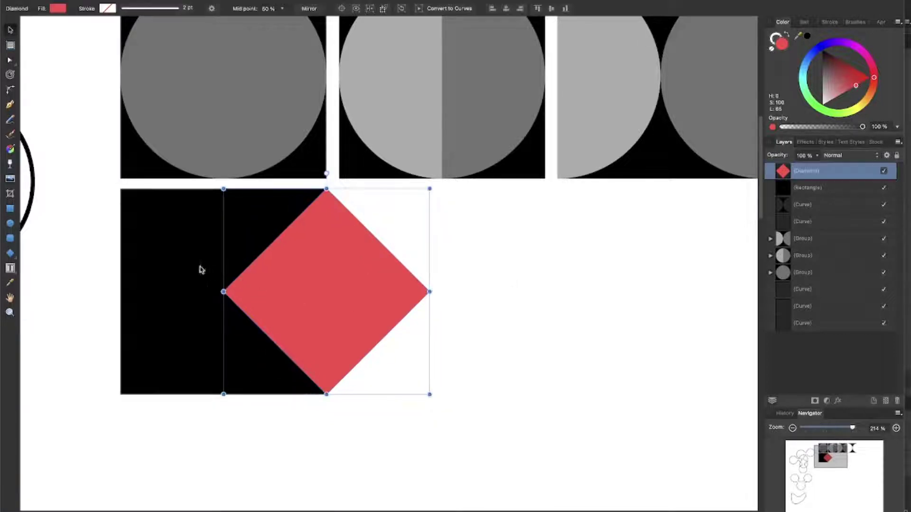
pyautogui.click(174, 286)
pyautogui.moveTo(149, 288); pyautogui.dragTo(399, 325)
pyautogui.press('super+shift+bracketright')
pyautogui.keyDown('shift'); pyautogui.click(277, 292); pyautogui.keyUp('shift')
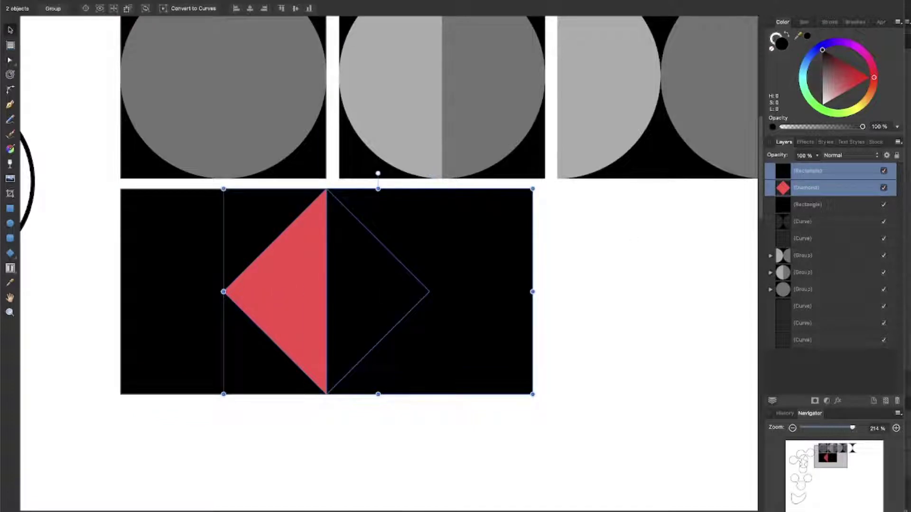
pyautogui.press('super+alt+minus')
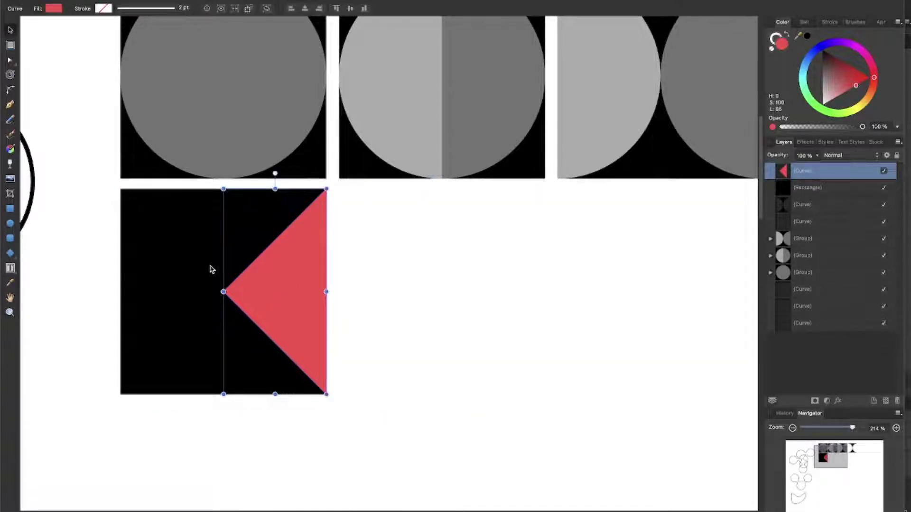
# Show the rulers, try out a vertical guide on the black square with the red triangle, and clear the selection.
pyautogui.click(133, 270)
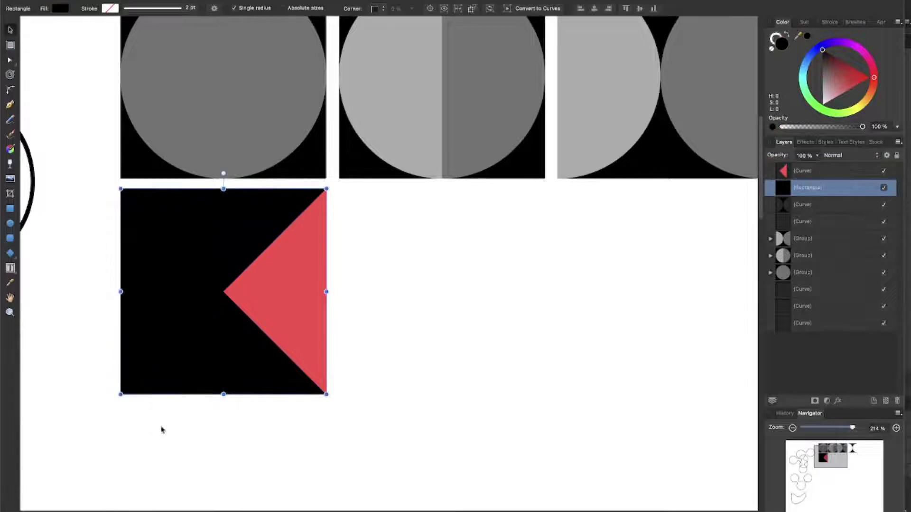
pyautogui.scroll(3, 205, 392)
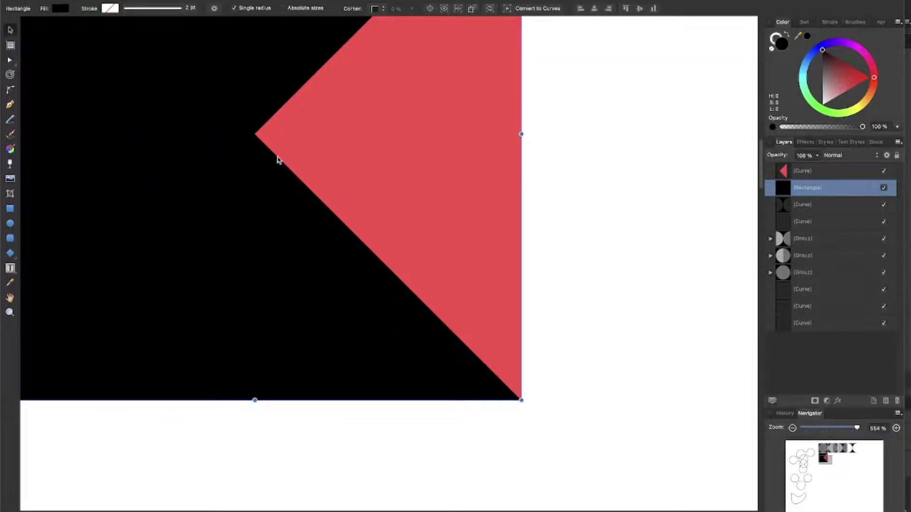
pyautogui.press('super+r')
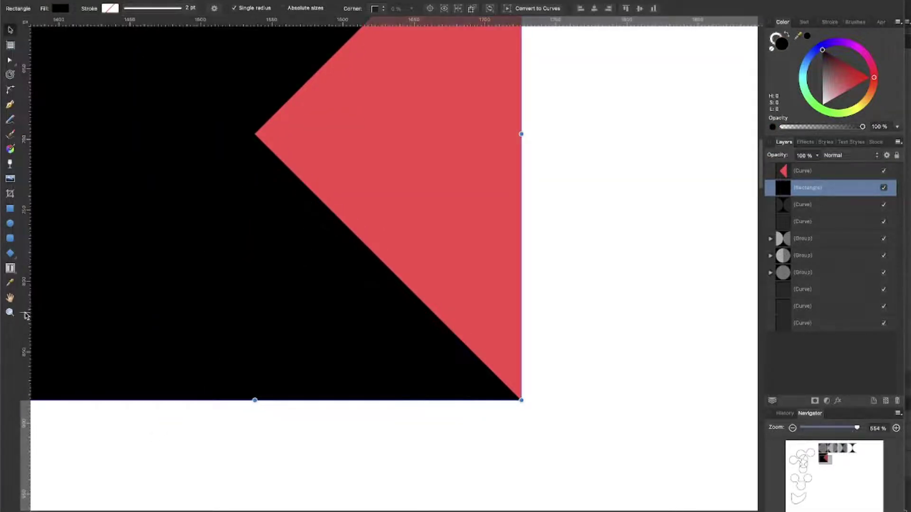
pyautogui.moveTo(25, 315); pyautogui.dragTo(221, 327)
pyautogui.scroll(-5, 263, 315)
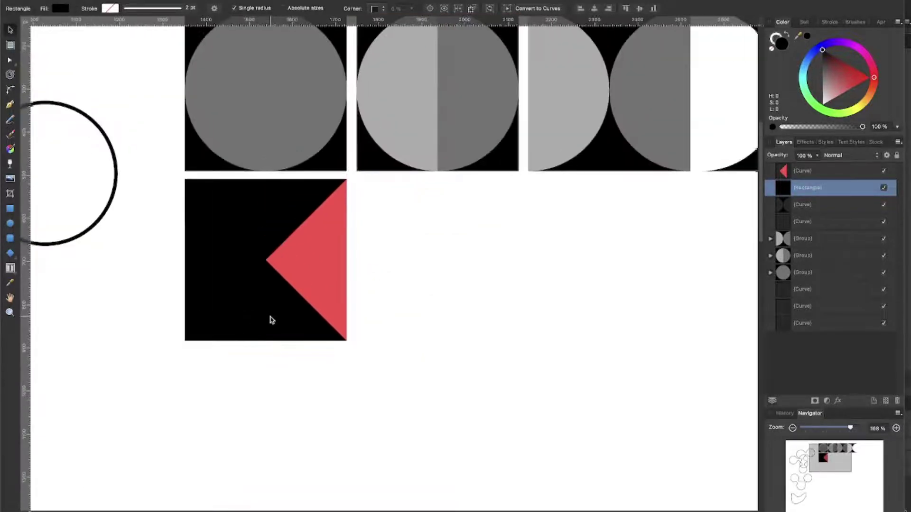
pyautogui.click(394, 252)
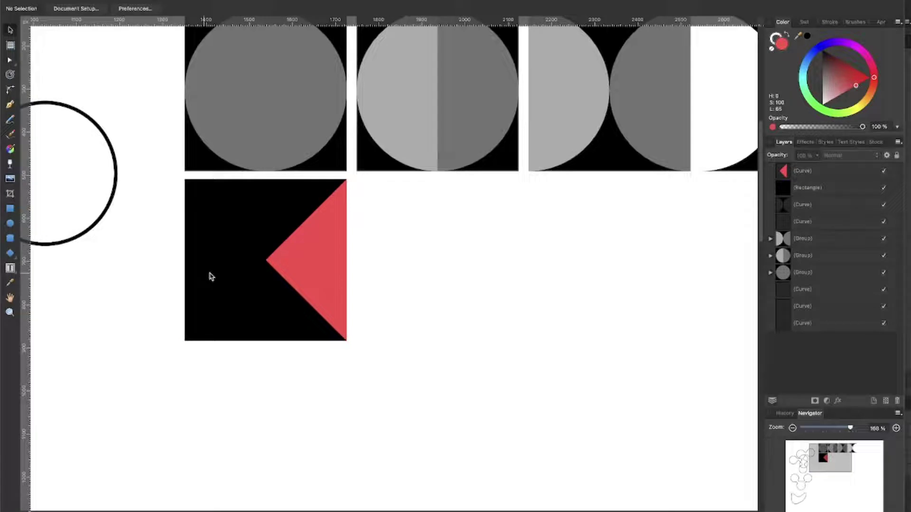
# Fill the red triangle with the light grey sampled from the second tile's left semicircle, and clear the selection.
pyautogui.moveTo(289, 247); pyautogui.dragTo(411, 93)
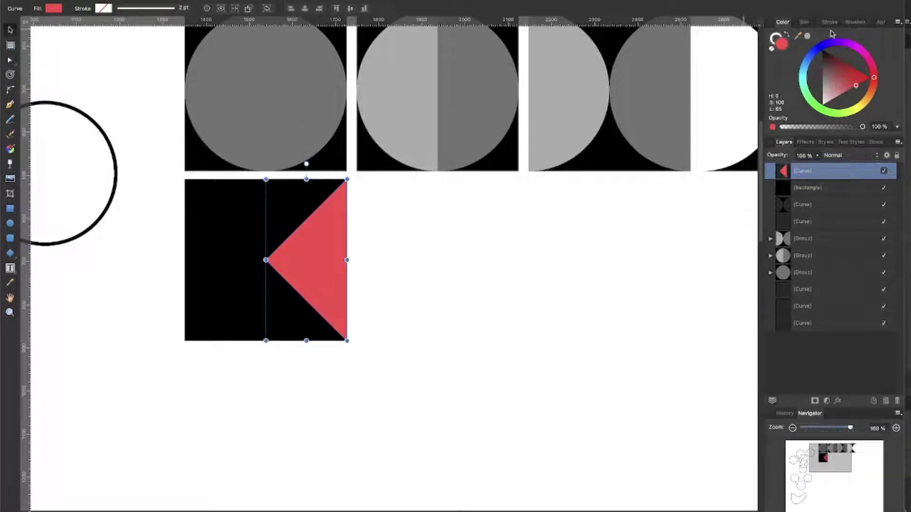
pyautogui.click(807, 38)
pyautogui.click(381, 328)
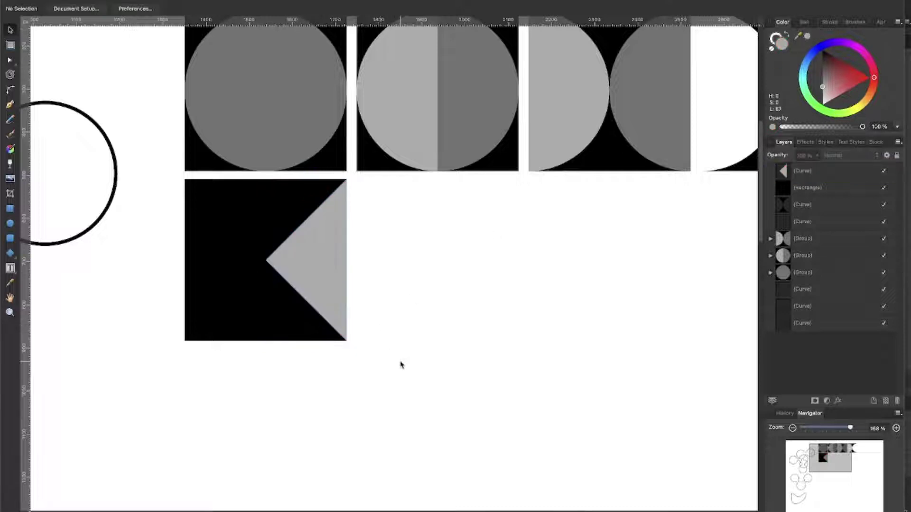
# Select the black square and its grey triangle together and duplicate them to the right, beneath the second tile.
pyautogui.scroll(-3, 408, 337)
pyautogui.scroll(-2, 410, 340)
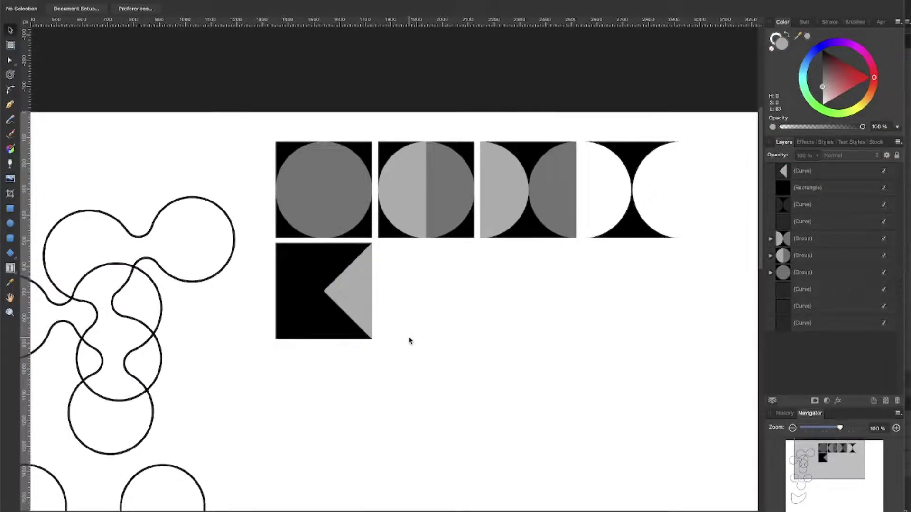
pyautogui.click(363, 268)
pyautogui.click(418, 366)
pyautogui.moveTo(418, 364); pyautogui.dragTo(261, 240)
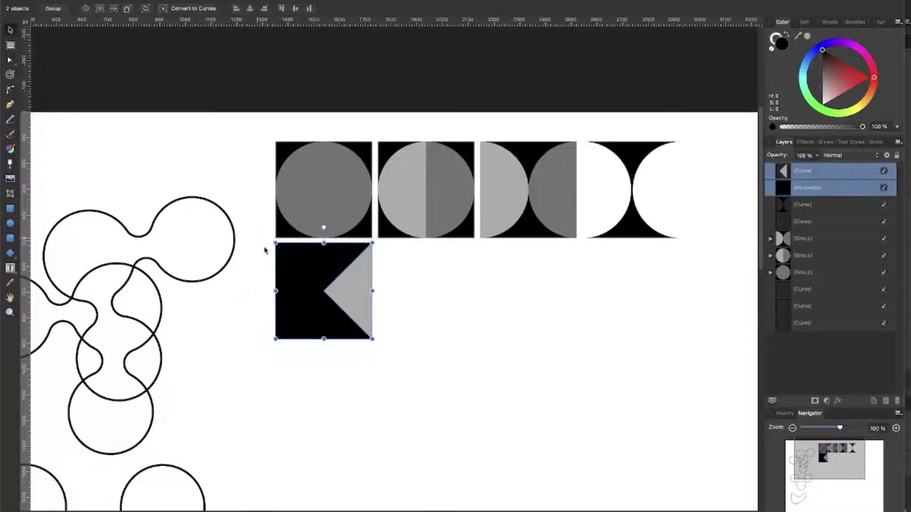
pyautogui.keyDown('alt'); pyautogui.moveTo(302, 286); pyautogui.dragTo(406, 296); pyautogui.keyUp('alt')
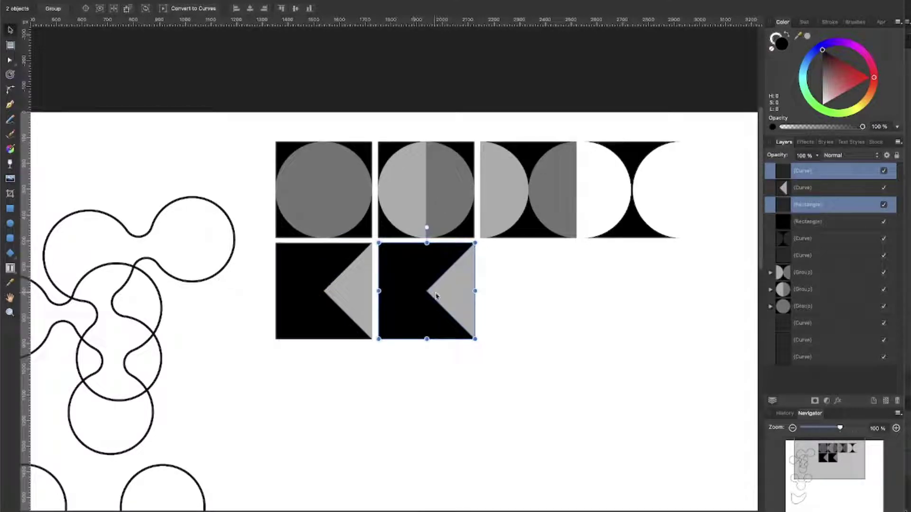
# Rotate the copied square and triangle 180° and stretch the triangle across the full width of its square.
pyautogui.click(436, 297)
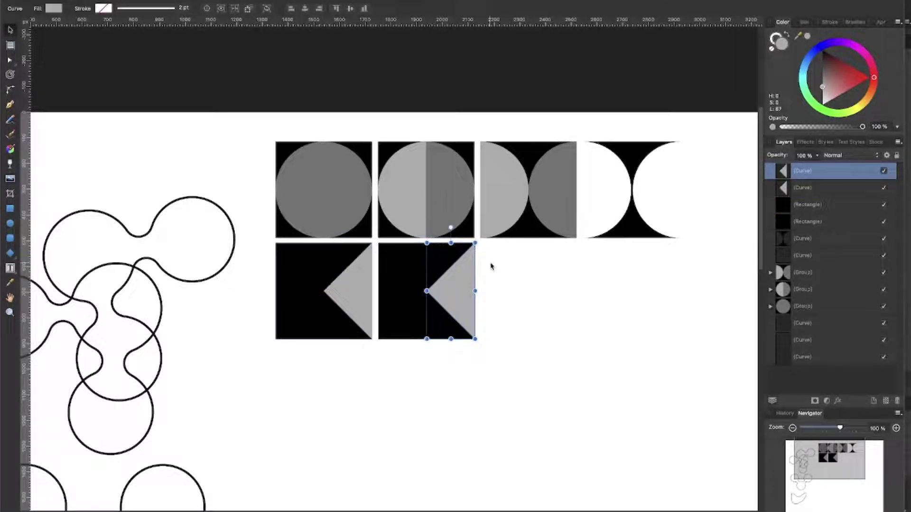
pyautogui.keyDown('shift'); pyautogui.click(430, 249); pyautogui.keyUp('shift')
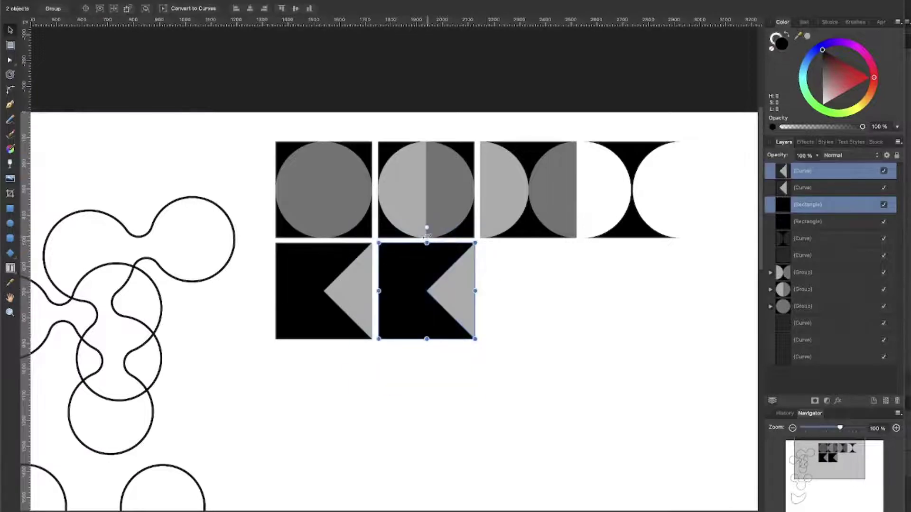
pyautogui.moveTo(426, 229); pyautogui.dragTo(496, 296)
pyautogui.click(550, 299)
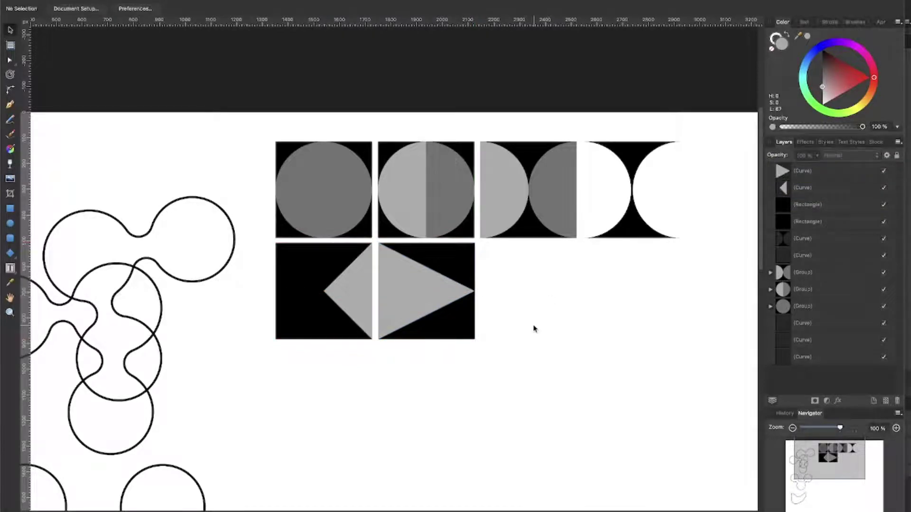
# Switch to OBS to check the live chat again, and return to Affinity Designer.
pyautogui.press('super+Tab')
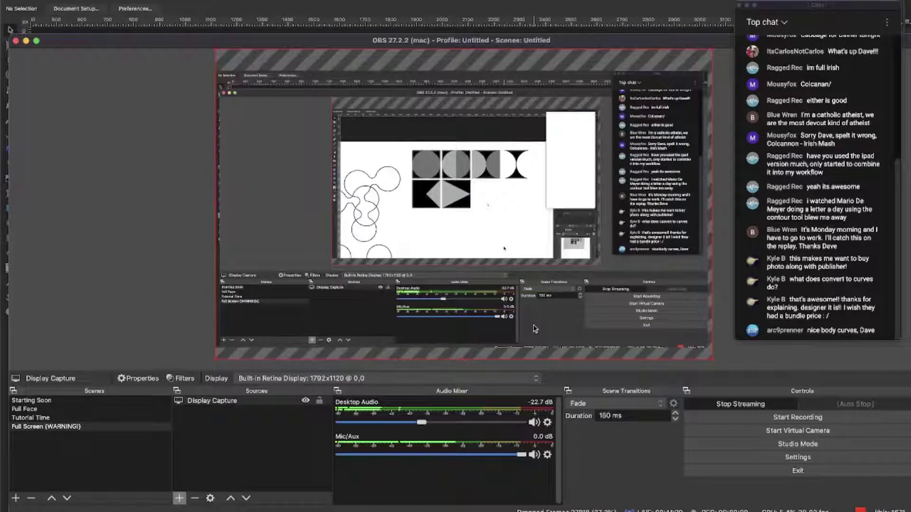
pyautogui.press('super+Tab')
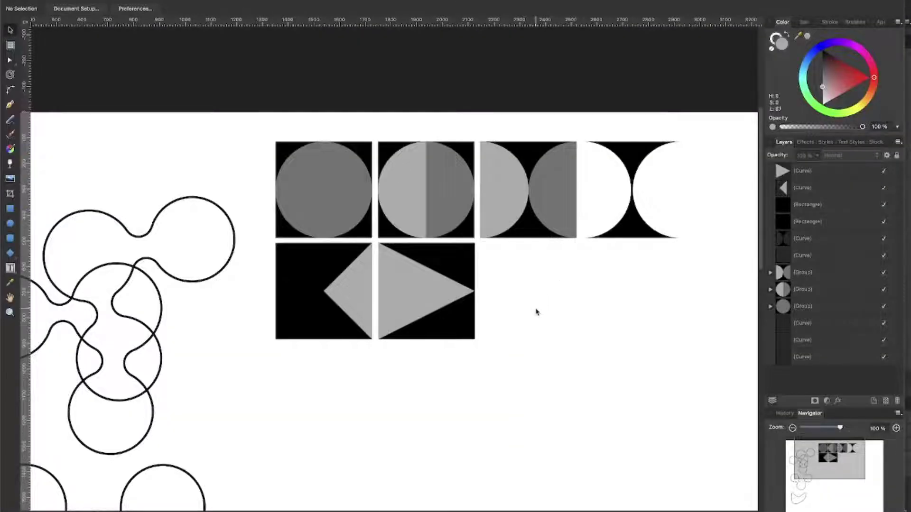
pyautogui.press('super+Tab')
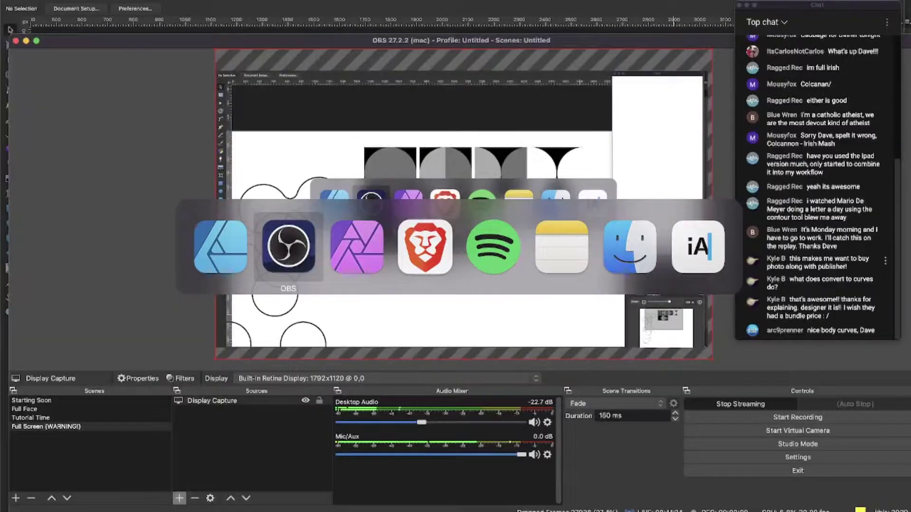
pyautogui.press('super+Tab')
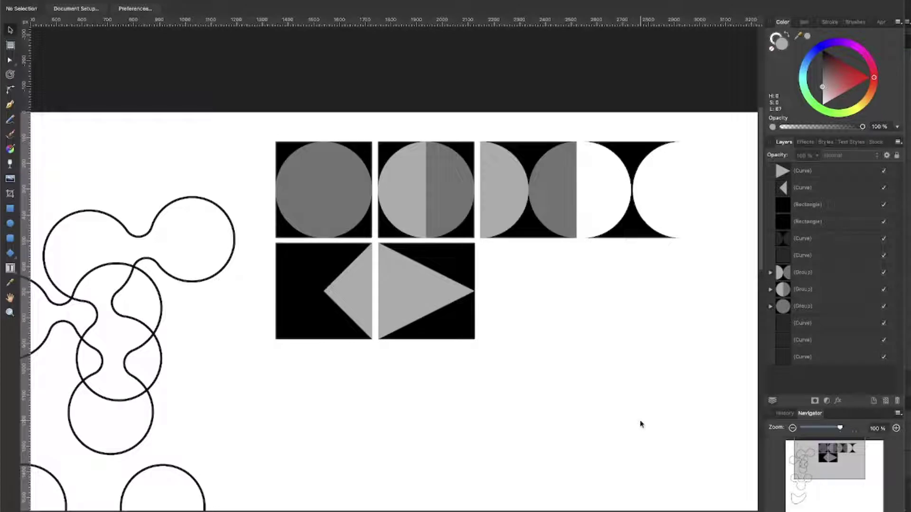
# Duplicate the second tile's black square to the right and widen the copy to about 780 px, reaching the top row's right edge.
pyautogui.click(463, 322)
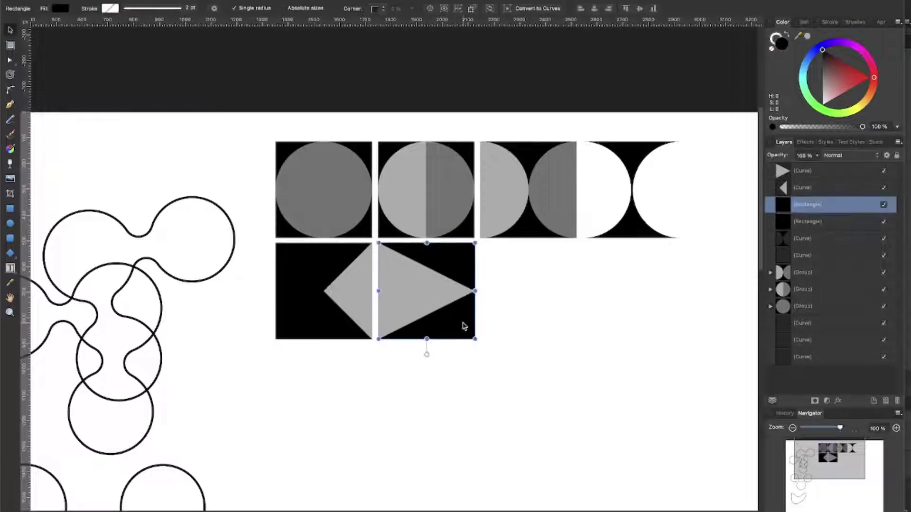
pyautogui.click(483, 321)
pyautogui.click(460, 330)
pyautogui.keyDown('alt'); pyautogui.moveTo(458, 332); pyautogui.dragTo(558, 326); pyautogui.keyUp('alt')
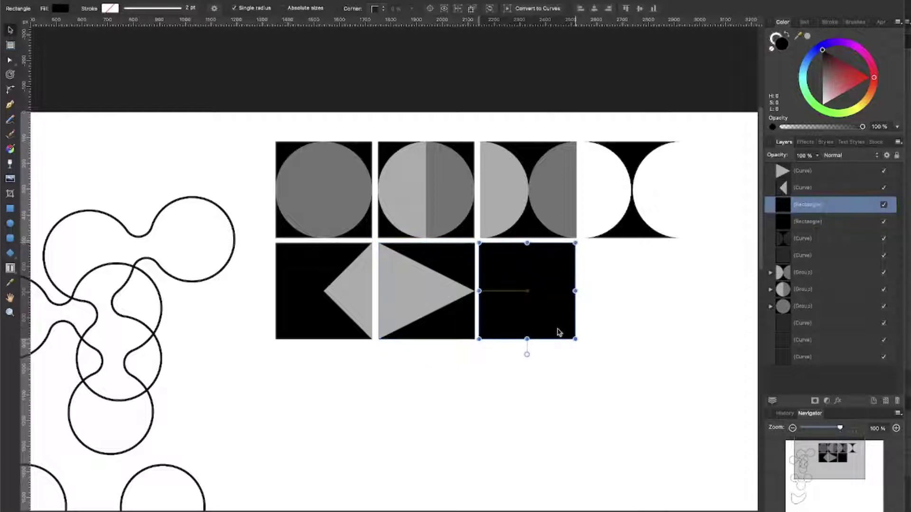
pyautogui.moveTo(576, 291); pyautogui.dragTo(679, 299)
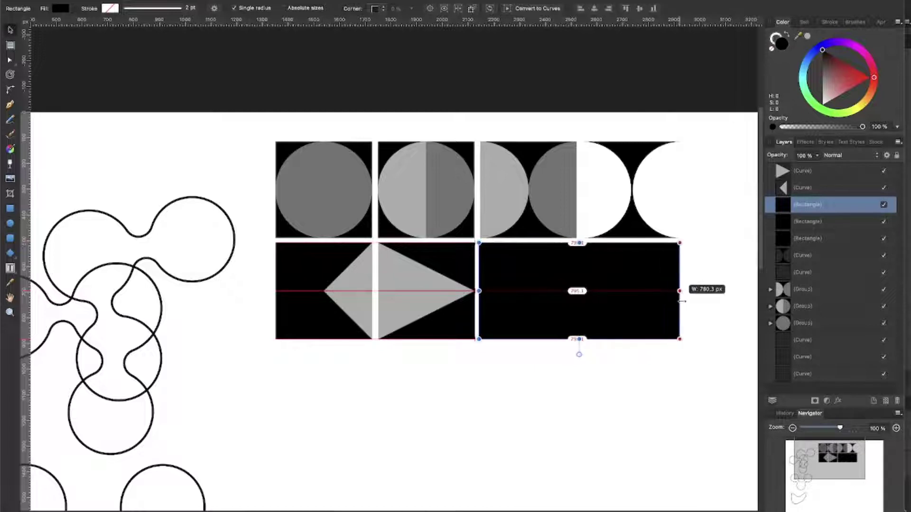
pyautogui.click(690, 301)
# Duplicate the second tile's black square onto the wide black rectangle and bring the copy to the front.
pyautogui.click(358, 272)
pyautogui.click(417, 295)
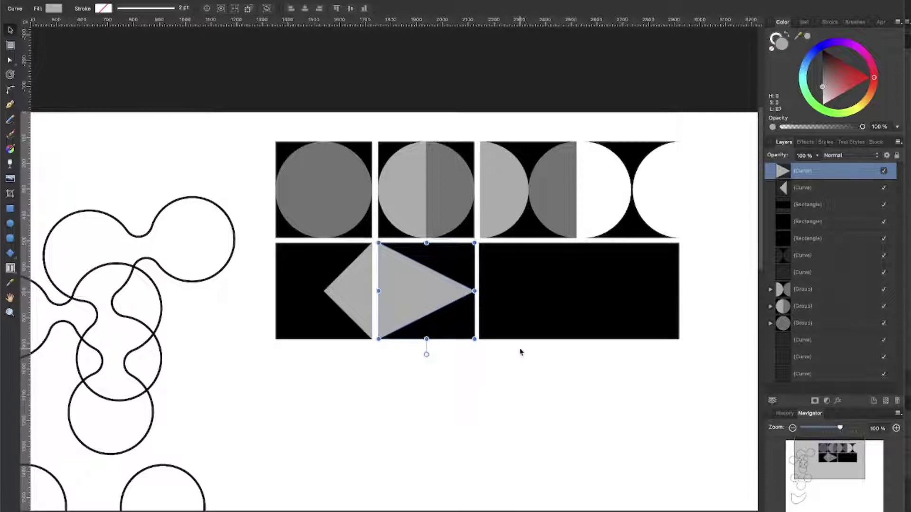
pyautogui.moveTo(440, 328); pyautogui.dragTo(551, 334)
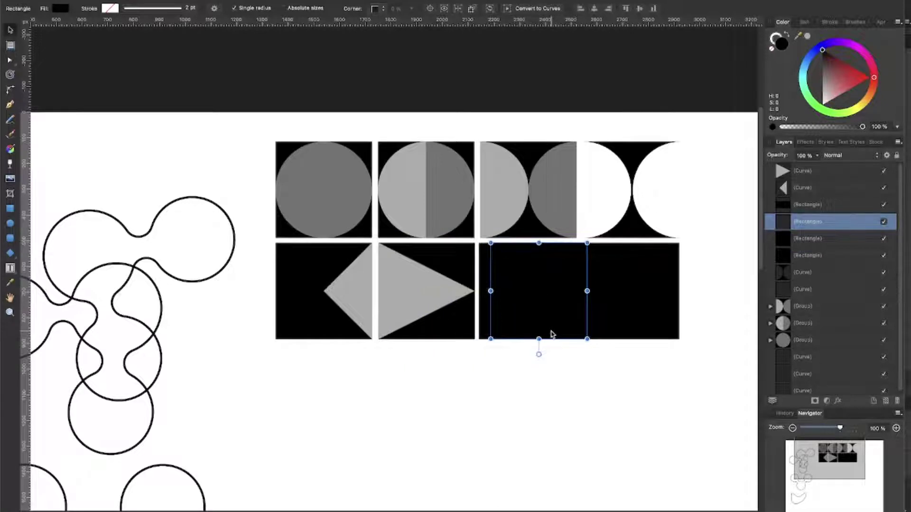
pyautogui.press('super+shift+bracketright')
# Group each of the two lower-row black squares with its own grey triangle.
pyautogui.click(316, 286)
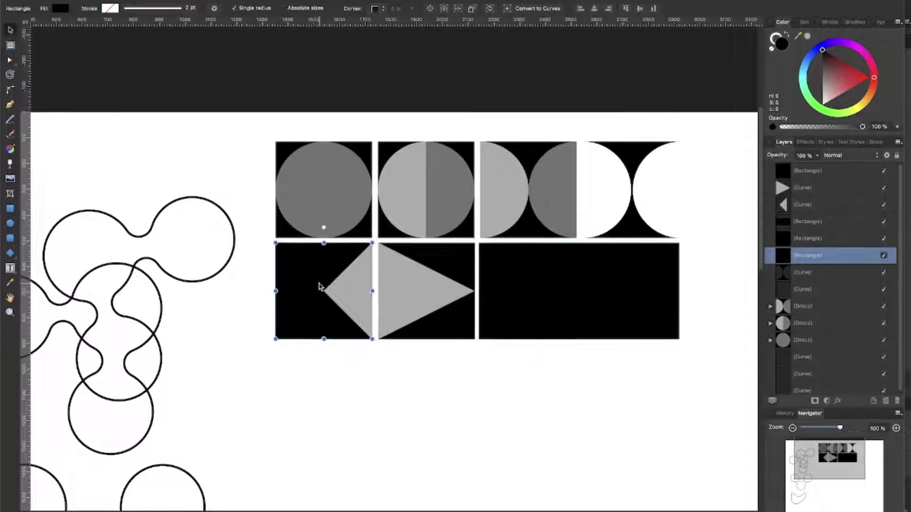
pyautogui.keyDown('shift'); pyautogui.click(367, 287); pyautogui.keyUp('shift')
pyautogui.moveTo(252, 371); pyautogui.dragTo(382, 241)
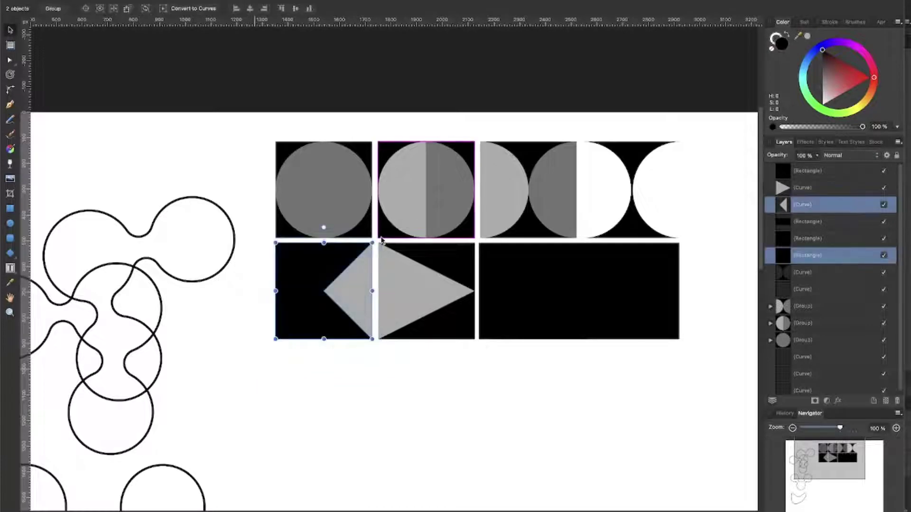
pyautogui.moveTo(358, 383); pyautogui.dragTo(489, 233)
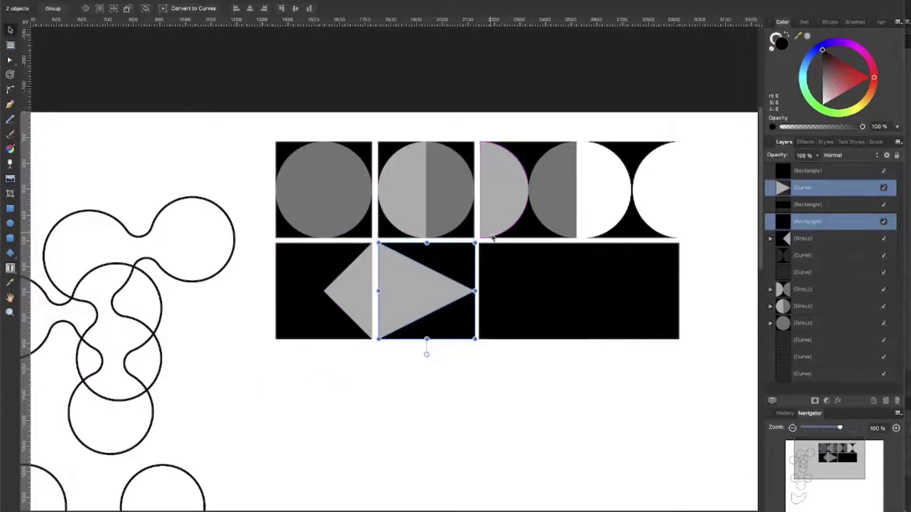
pyautogui.press('super+g')
# Fill the black square on the wide rectangle with the mid grey sampled from the first tile's circle.
pyautogui.click(533, 305)
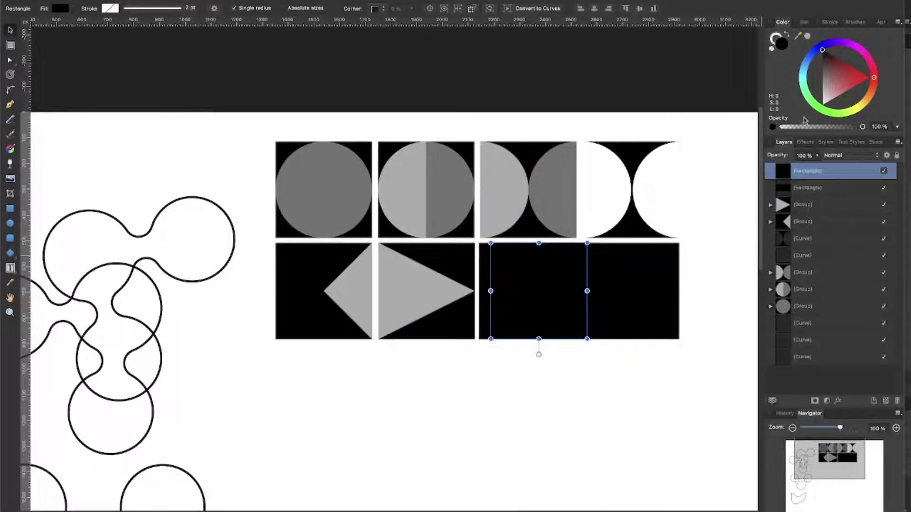
pyautogui.moveTo(842, 77); pyautogui.dragTo(800, 82)
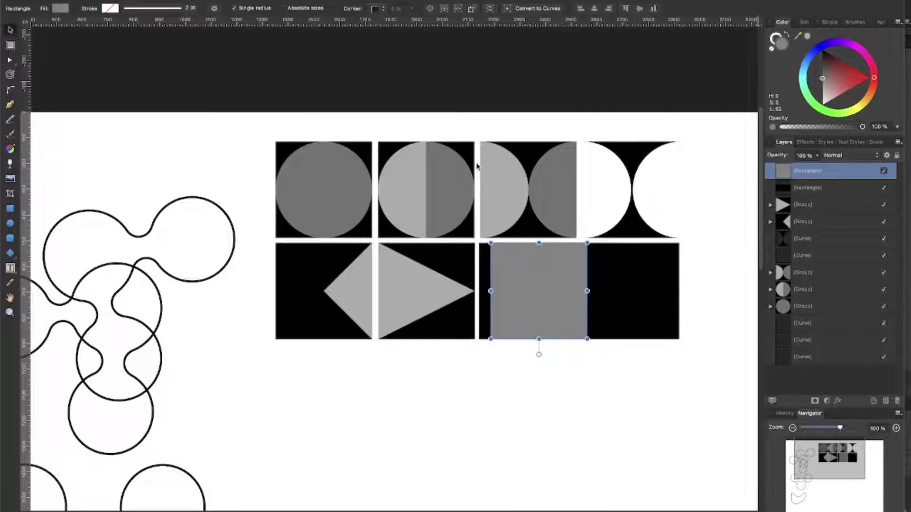
pyautogui.press('i')
pyautogui.moveTo(477, 166); pyautogui.dragTo(324, 187)
pyautogui.click(806, 39)
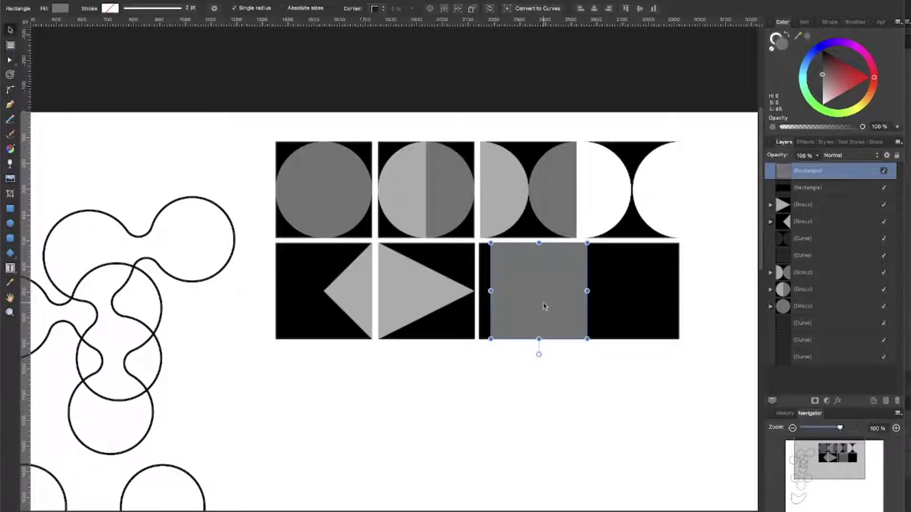
# Move the grey square flush with the left end of the wide black rectangle.
pyautogui.moveTo(545, 305); pyautogui.dragTo(535, 306)
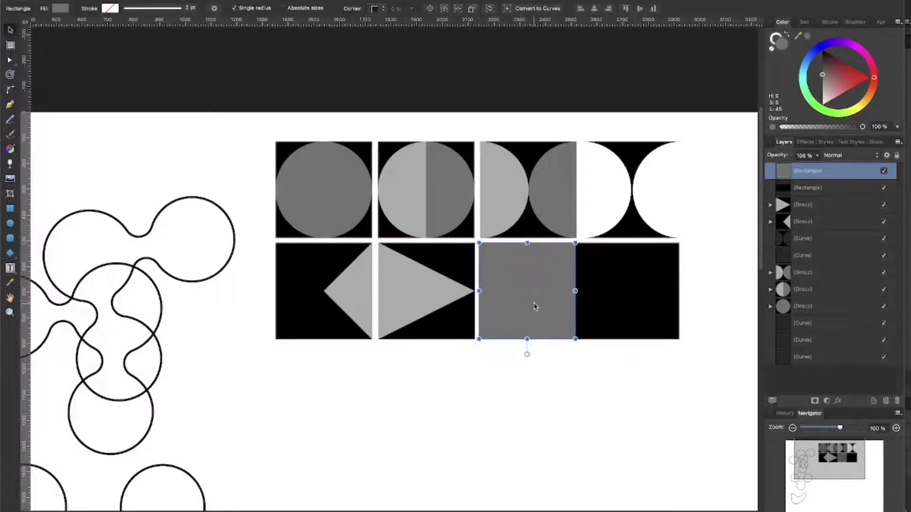
pyautogui.scroll(5, 550, 303)
pyautogui.moveTo(467, 325); pyautogui.dragTo(464, 327)
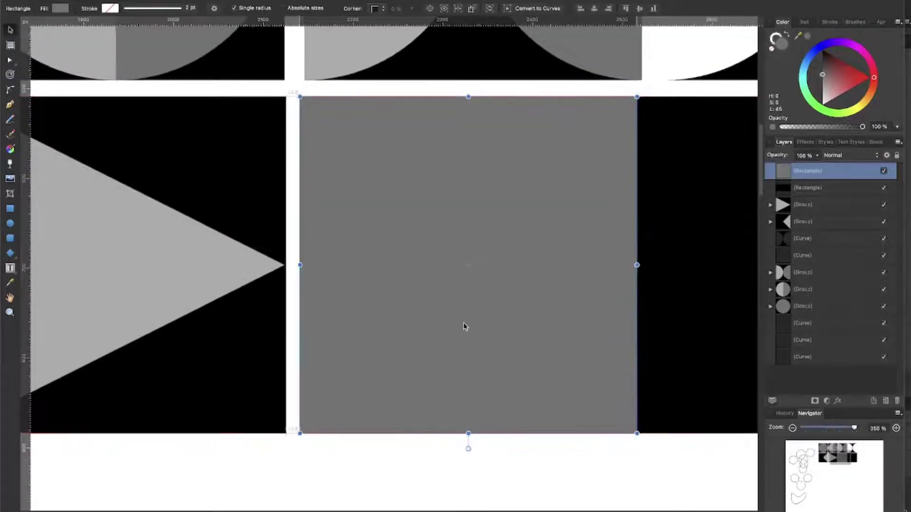
# Skew the grey square about -47° so its top edge reaches the wide rectangle's upper-right corner, and clear the selection.
pyautogui.scroll(-1, 479, 291)
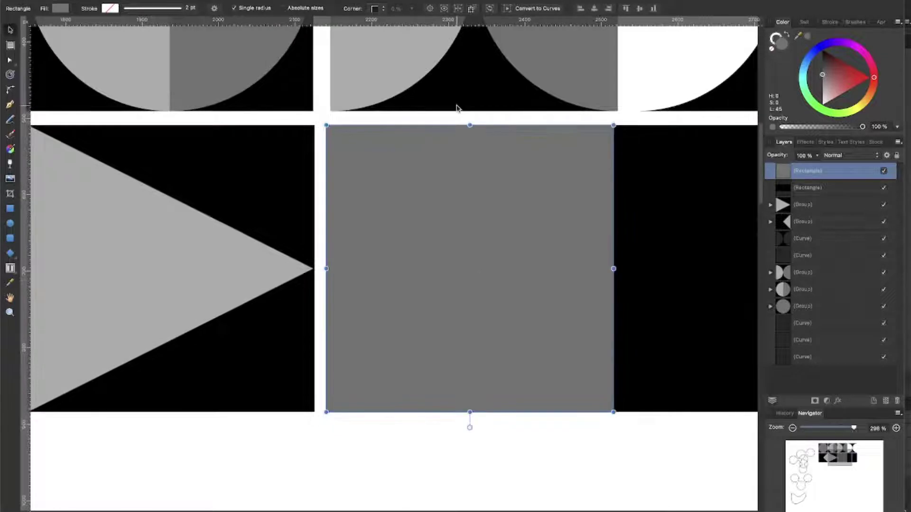
pyautogui.scroll(-3, 456, 108)
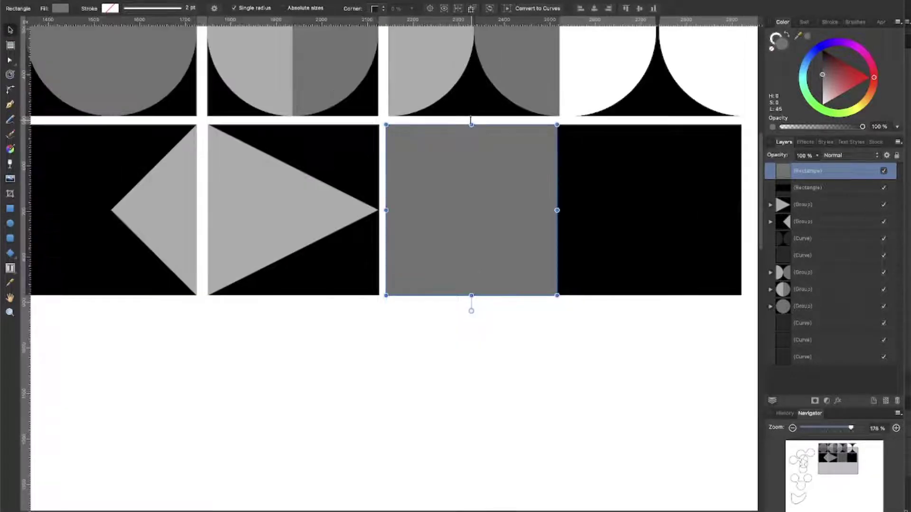
pyautogui.moveTo(469, 121); pyautogui.dragTo(655, 123)
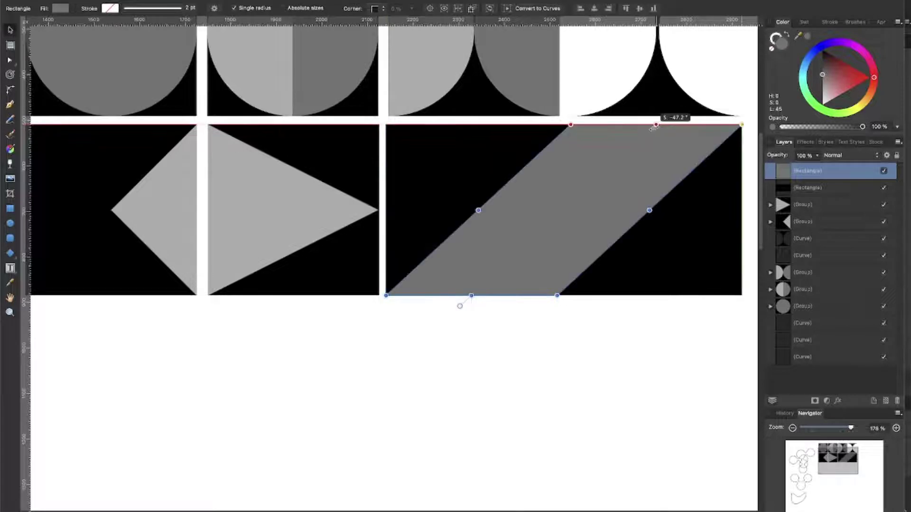
pyautogui.click(591, 366)
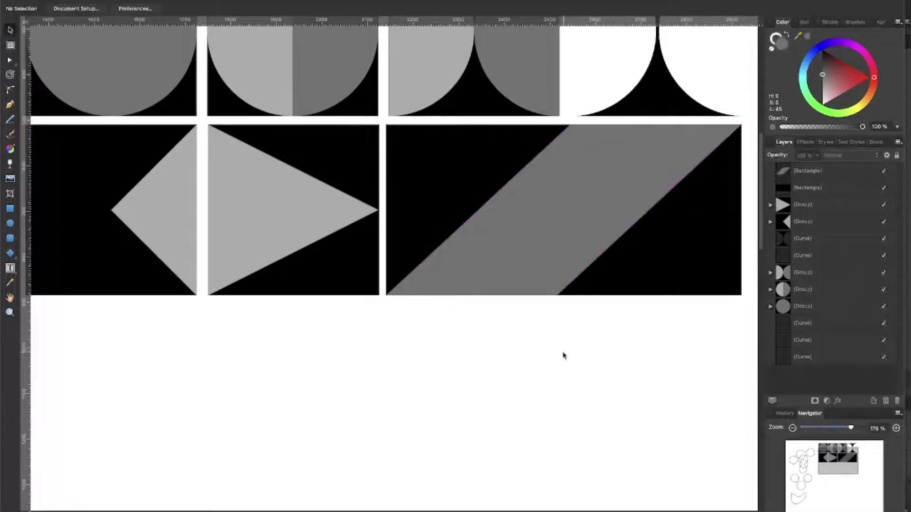
pyautogui.scroll(-5, 563, 356)
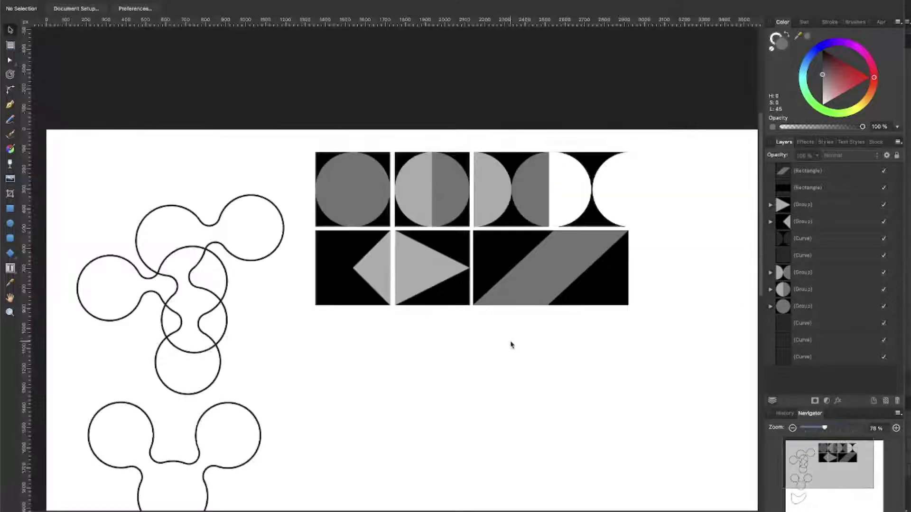
# Reshape the grey parallelogram into an unskewed half-height rectangle on the black rectangle's base, and skew it to reach the right edge.
pyautogui.click(561, 255)
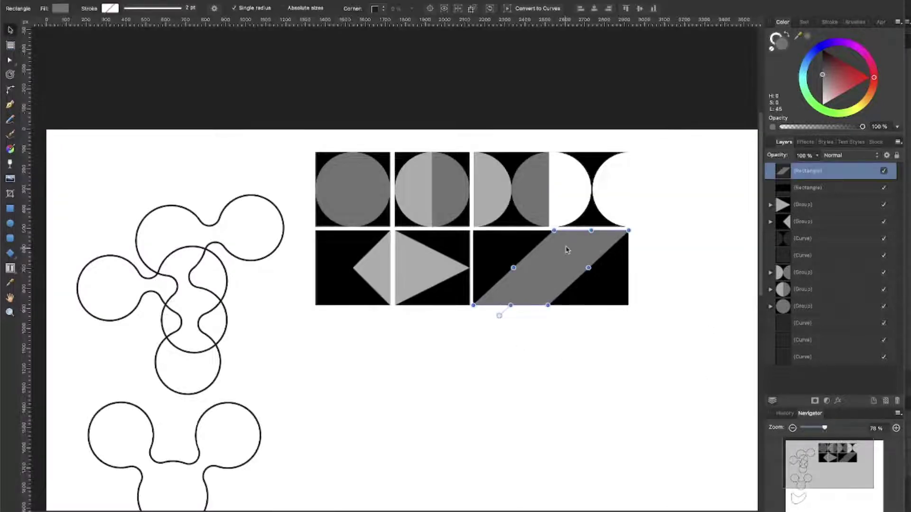
pyautogui.scroll(4, 566, 249)
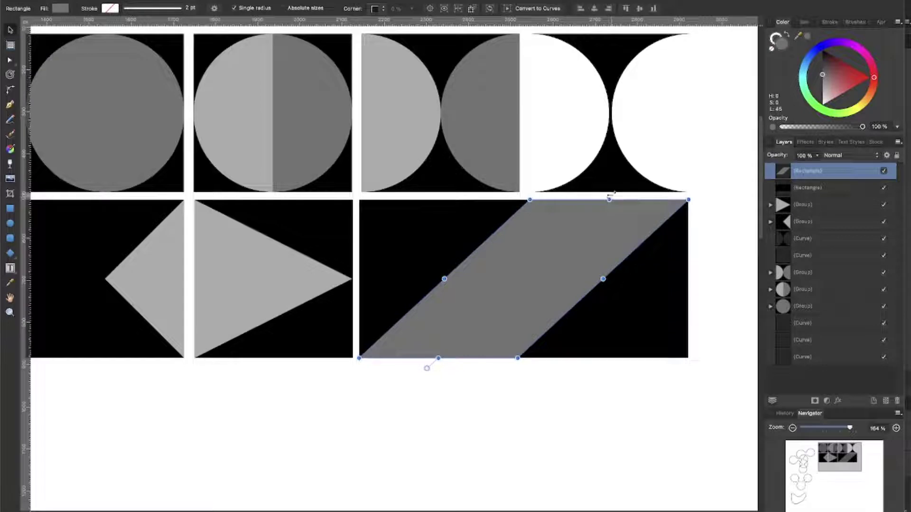
pyautogui.moveTo(610, 194); pyautogui.dragTo(423, 278)
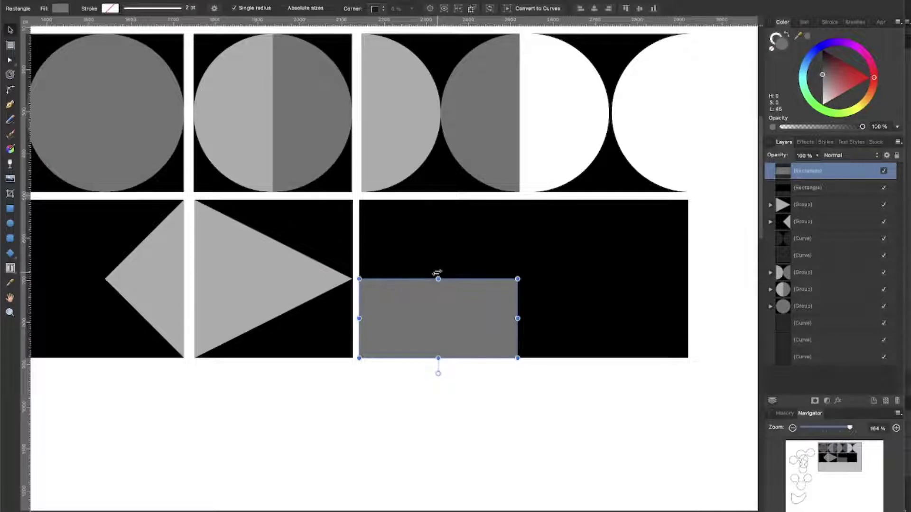
pyautogui.moveTo(437, 273); pyautogui.dragTo(610, 275)
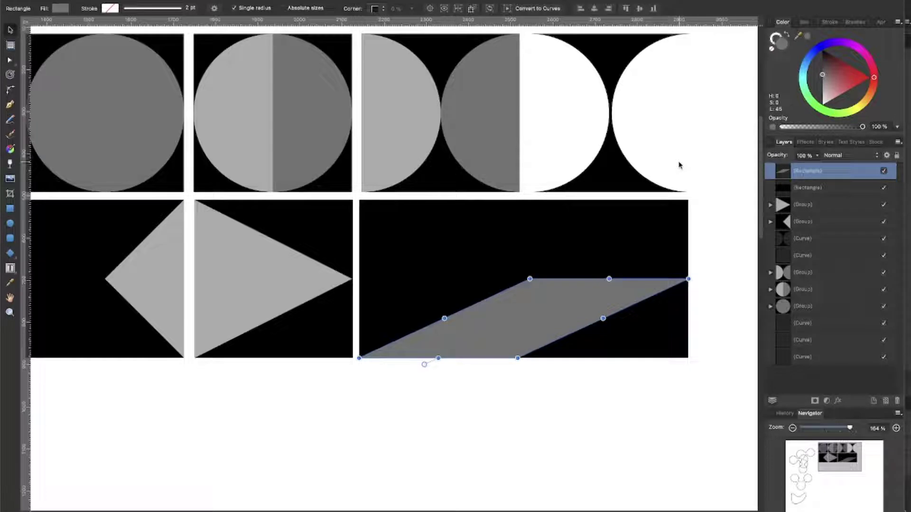
# Duplicate the half-height grey parallelogram in place.
pyautogui.press('super+j')
pyautogui.click(133, 1)
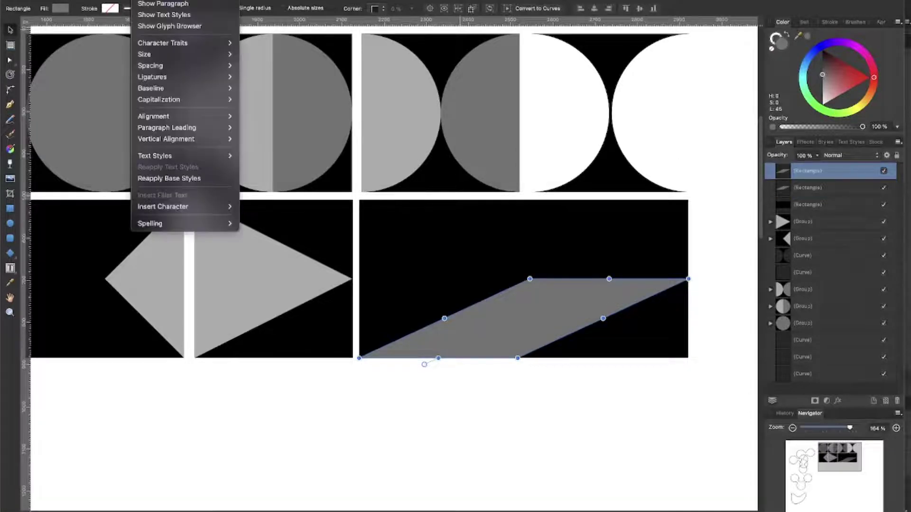
pyautogui.moveTo(284, 0)
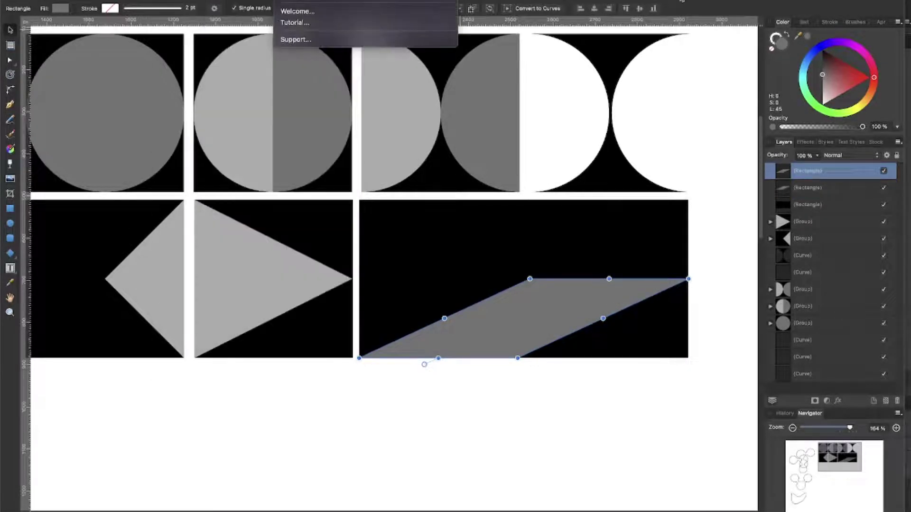
# Mirror the duplicated grey parallelogram vertically into the upper half of the wide black tile to form a right-pointing arrow.
pyautogui.click(682, 1)
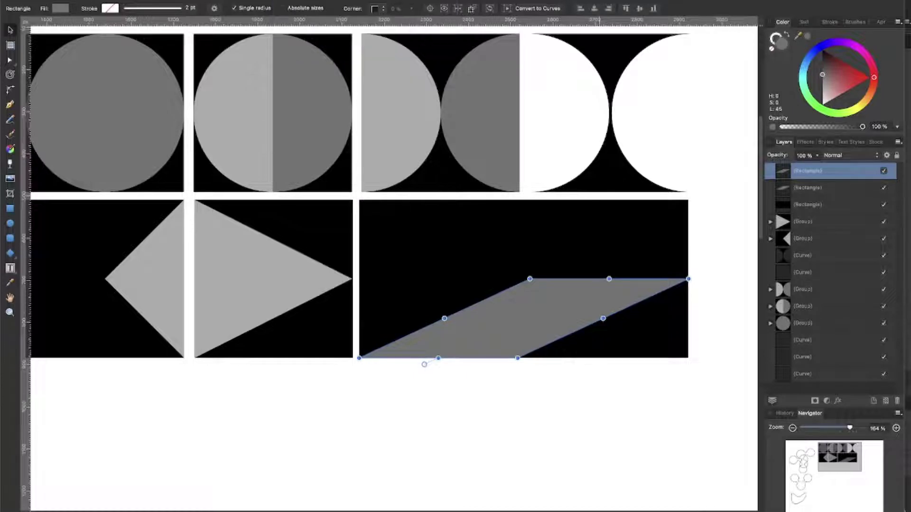
pyautogui.click(221, 1)
pyautogui.moveTo(170, 1)
pyautogui.press('Escape')
pyautogui.moveTo(438, 358); pyautogui.dragTo(432, 199)
# Duplicate the wide black rectangle and resize the copies so one fills the tile's upper half and the other its lower half.
pyautogui.click(686, 215)
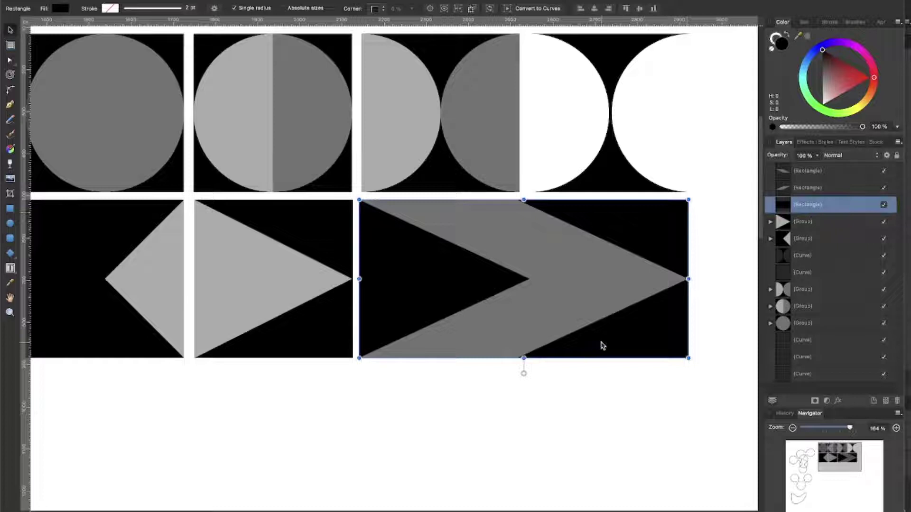
pyautogui.press('super+j')
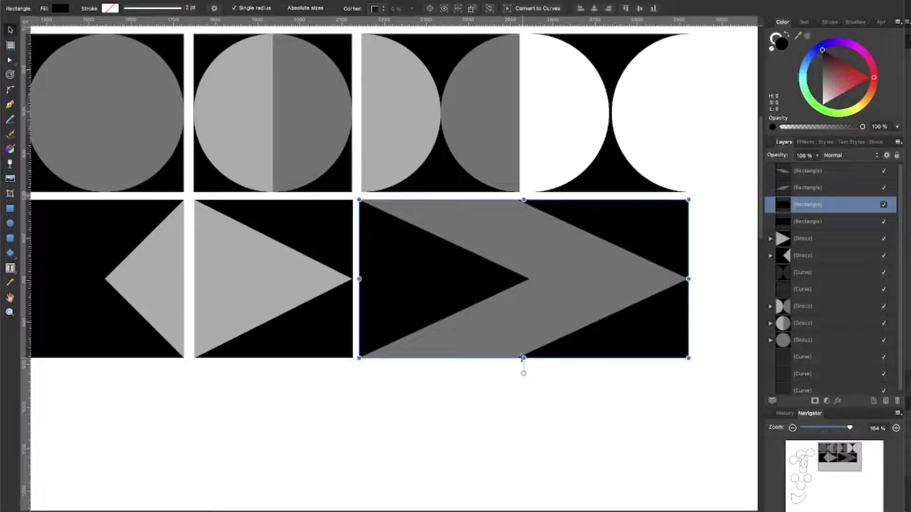
pyautogui.moveTo(551, 358); pyautogui.dragTo(549, 279)
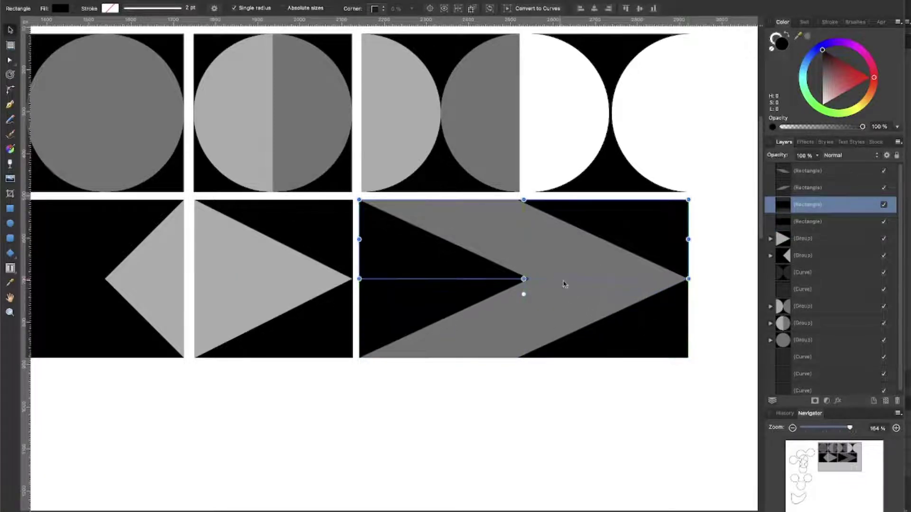
pyautogui.click(643, 332)
pyautogui.moveTo(523, 200); pyautogui.dragTo(524, 279)
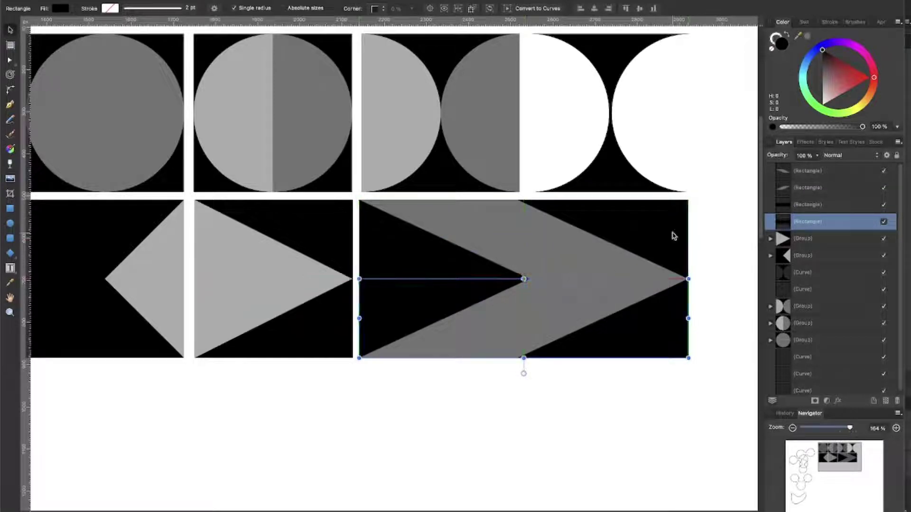
# Shade the arrow tile with a dark grey upper background, mid-grey lower background and light grey lower parallelogram.
pyautogui.click(674, 236)
pyautogui.moveTo(823, 50); pyautogui.dragTo(802, 60)
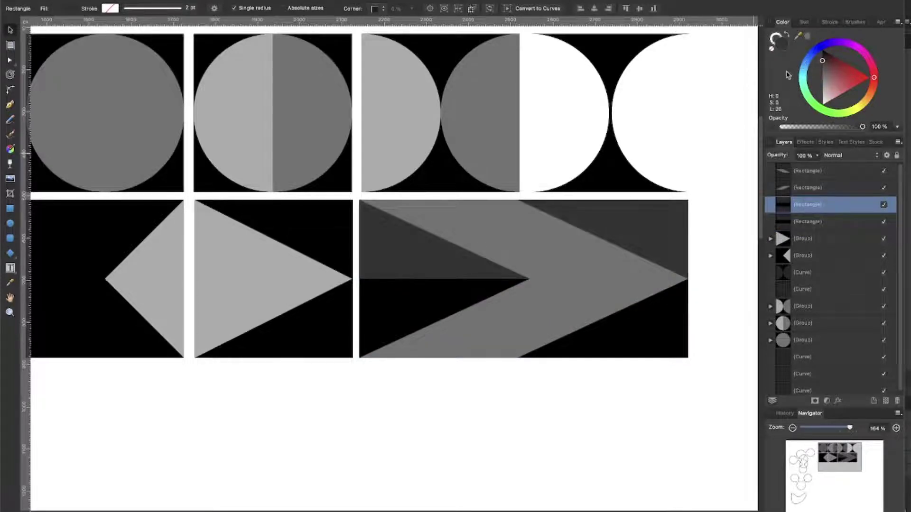
pyautogui.press('Tab')
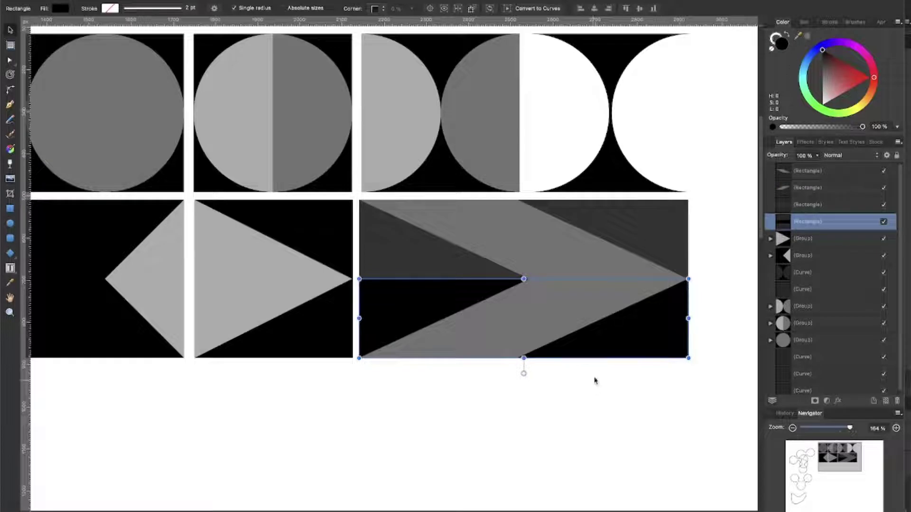
pyautogui.click(570, 315)
pyautogui.click(809, 96)
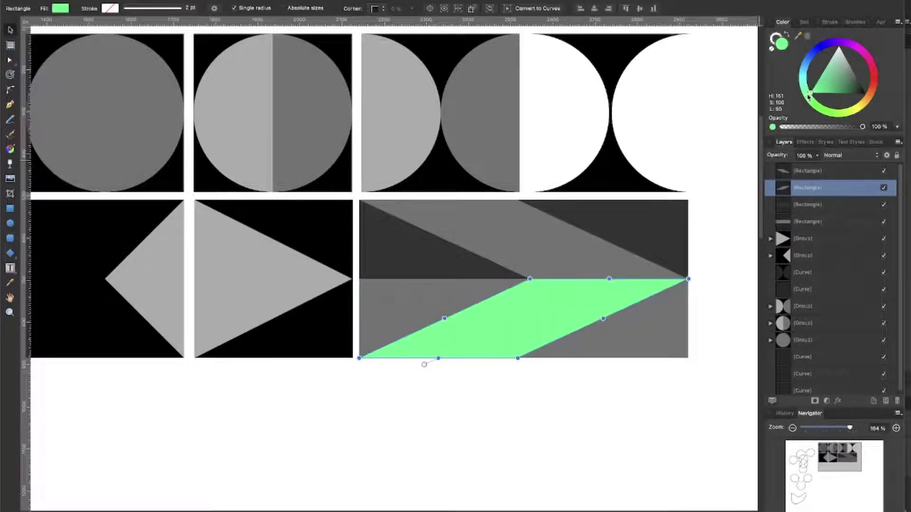
pyautogui.moveTo(810, 97); pyautogui.dragTo(778, 90)
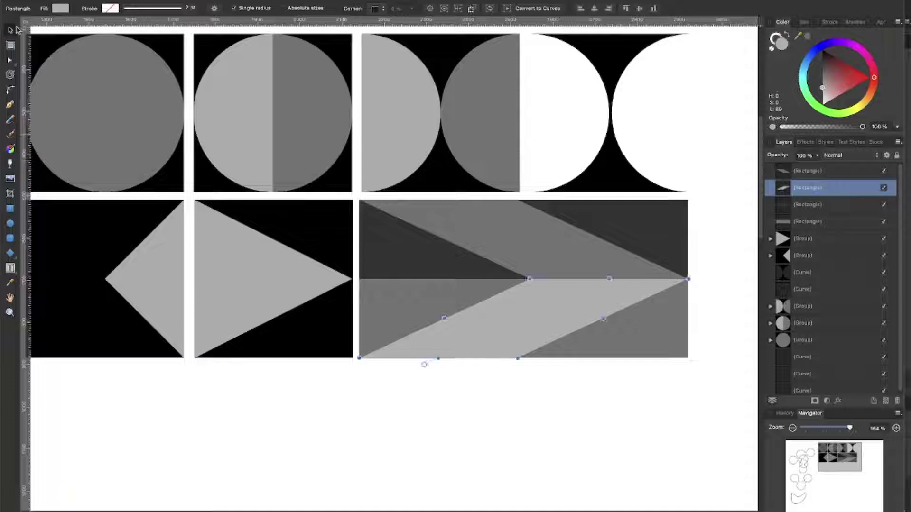
pyautogui.click(636, 416)
pyautogui.scroll(-5, 501, 401)
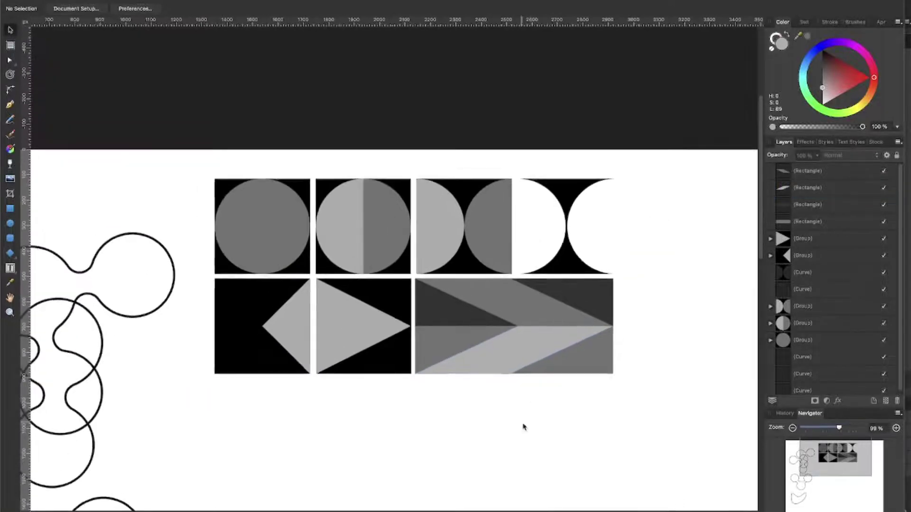
pyautogui.press('super+Tab')
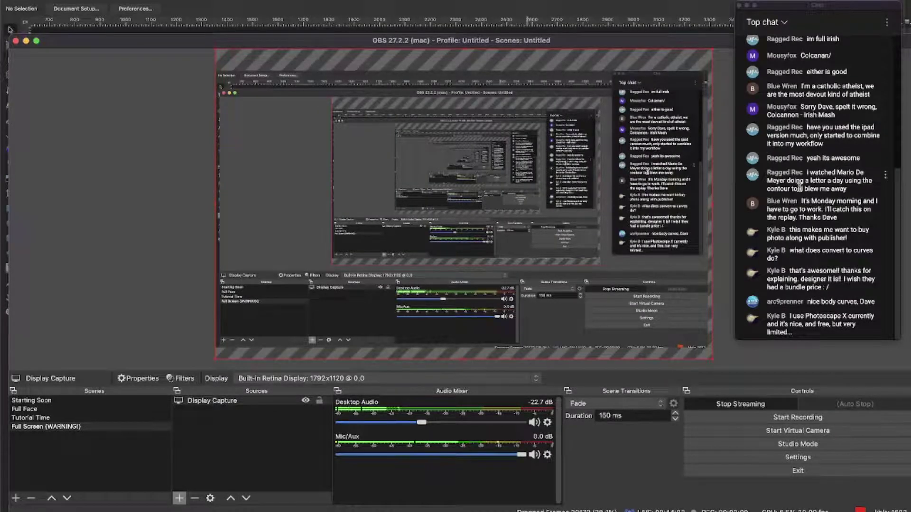
pyautogui.press('super+Tab')
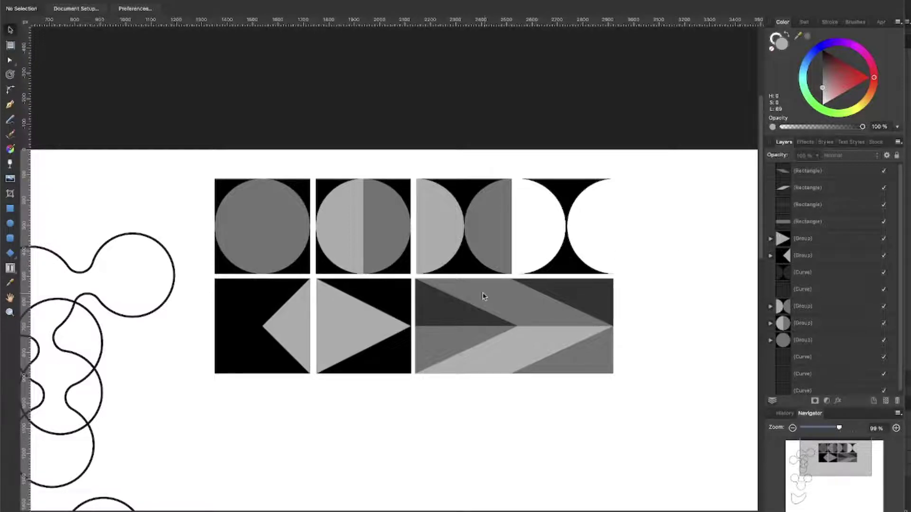
# Duplicate the black tile with the left-pointing grey triangle directly below itself to start a third row.
pyautogui.scroll(-3, 256, 372)
pyautogui.click(277, 261)
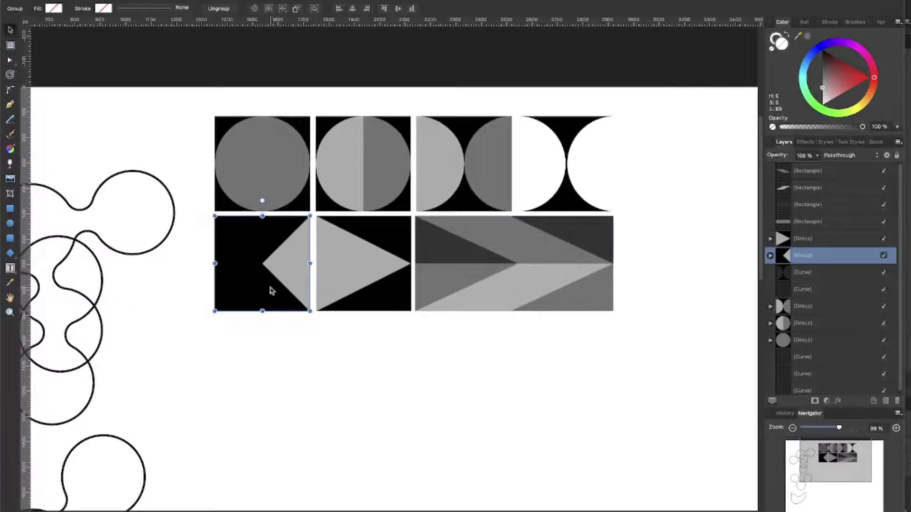
pyautogui.moveTo(272, 291); pyautogui.dragTo(263, 399)
pyautogui.scroll(8, 252, 394)
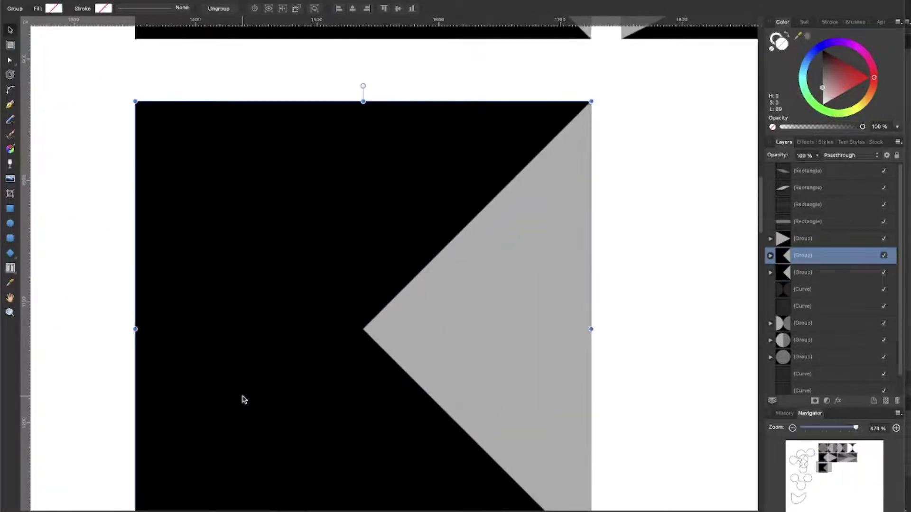
pyautogui.scroll(-1, 246, 379)
pyautogui.scroll(-4, 323, 335)
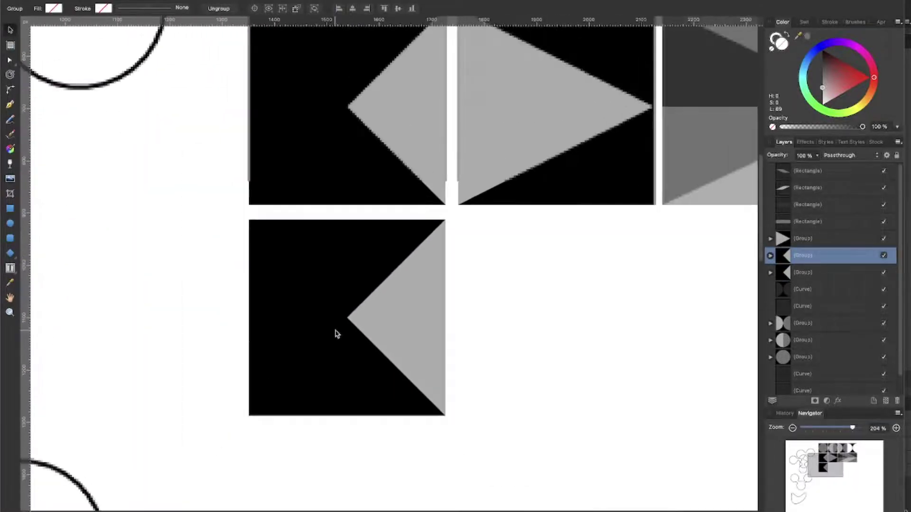
pyautogui.click(555, 336)
pyautogui.click(375, 326)
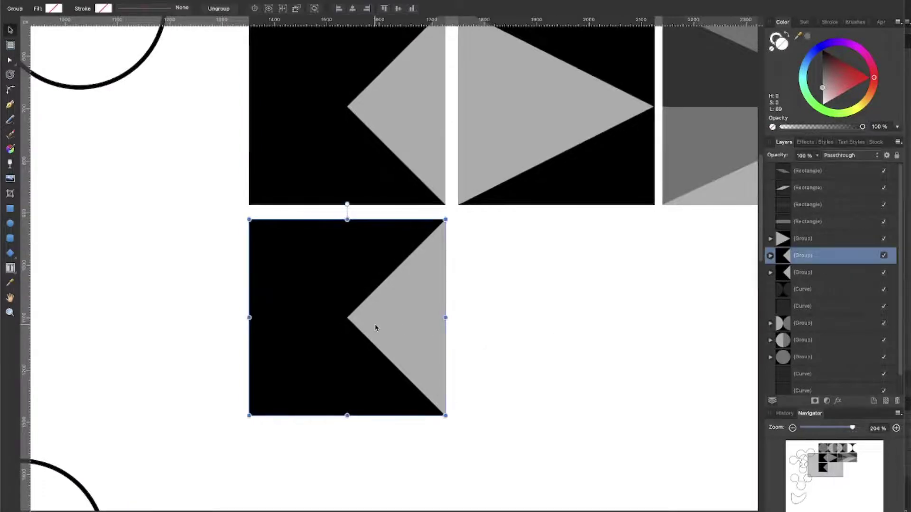
# Group the arrow tile's lower-half shapes together and its upper-half shapes into a separate group.
pyautogui.scroll(-4, 533, 317)
pyautogui.hscroll(4, 594, 309)
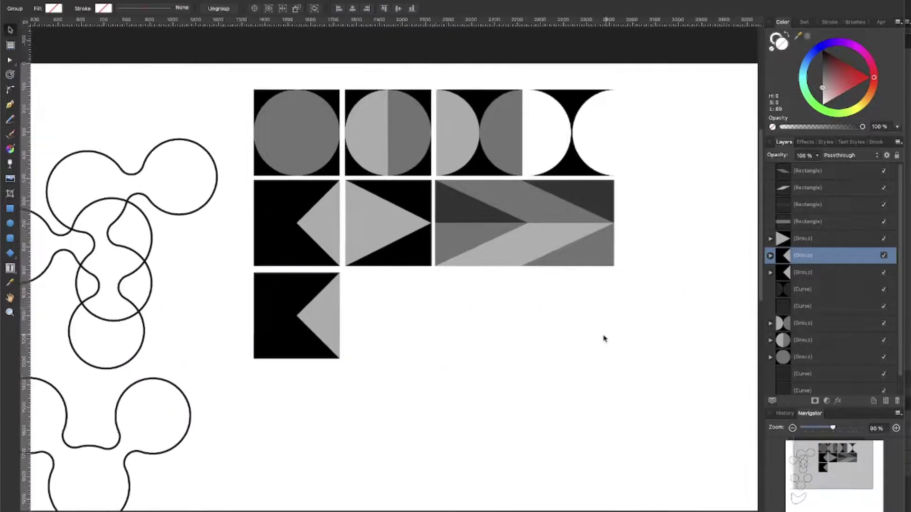
pyautogui.moveTo(616, 309); pyautogui.dragTo(370, 222)
pyautogui.press('super+g')
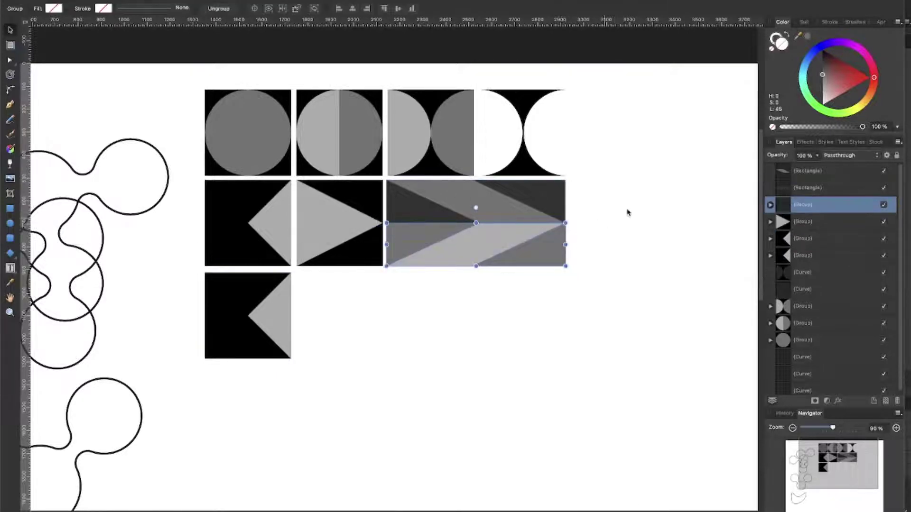
pyautogui.click(620, 240)
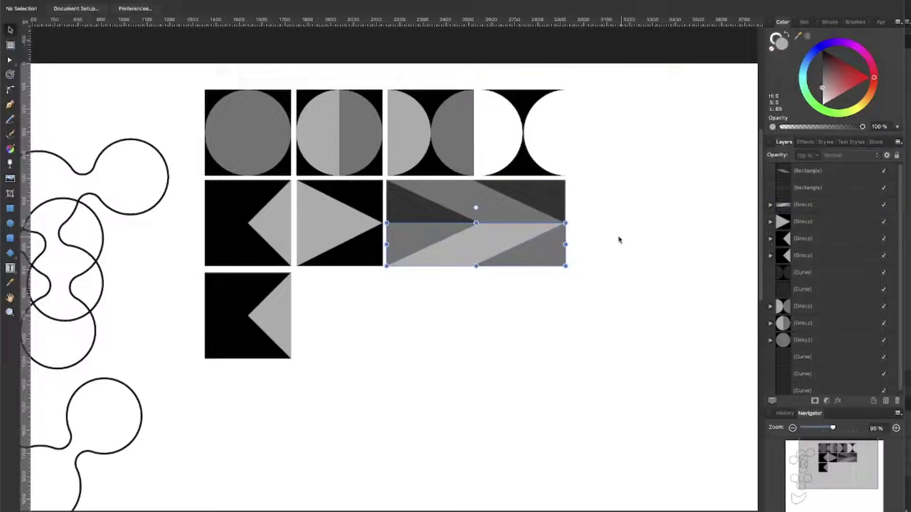
pyautogui.moveTo(620, 240); pyautogui.dragTo(375, 223)
pyautogui.press('super+g')
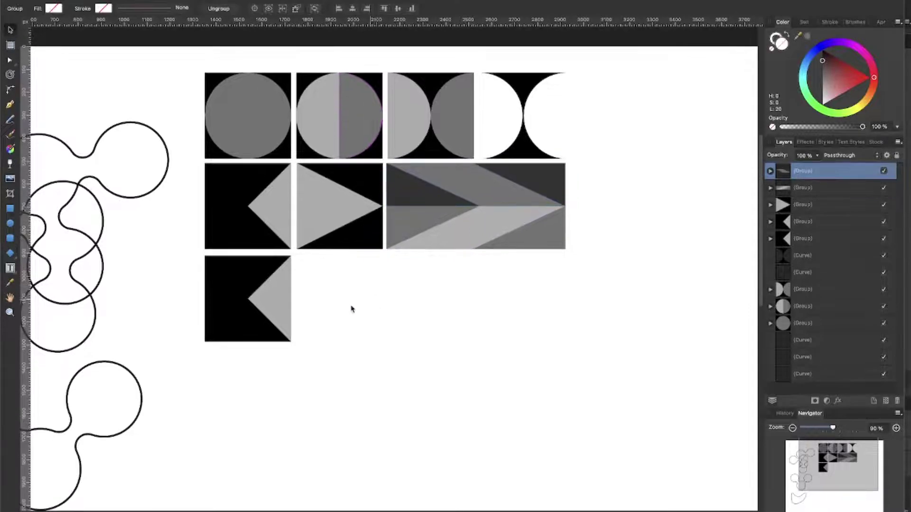
# Move the duplicated third-row tile group to the top of the layer stack and delete its grey triangle.
pyautogui.scroll(-2, 352, 309)
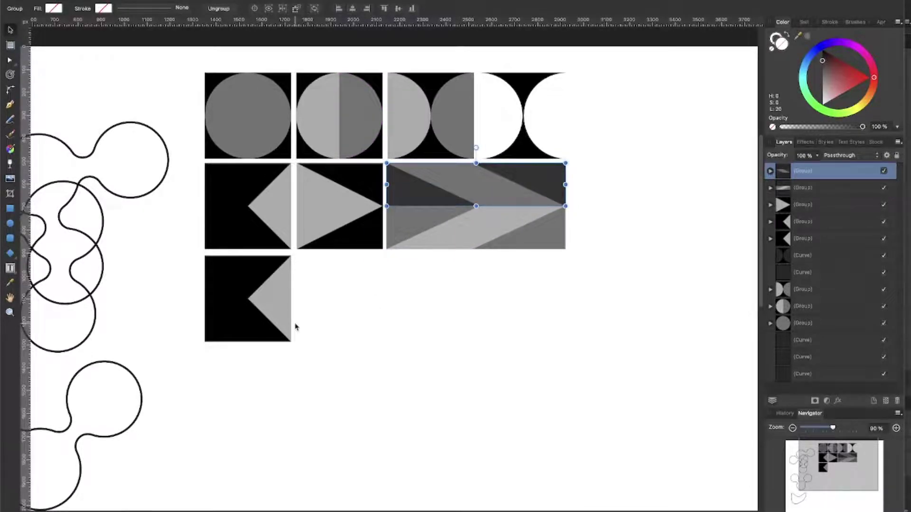
pyautogui.click(288, 327)
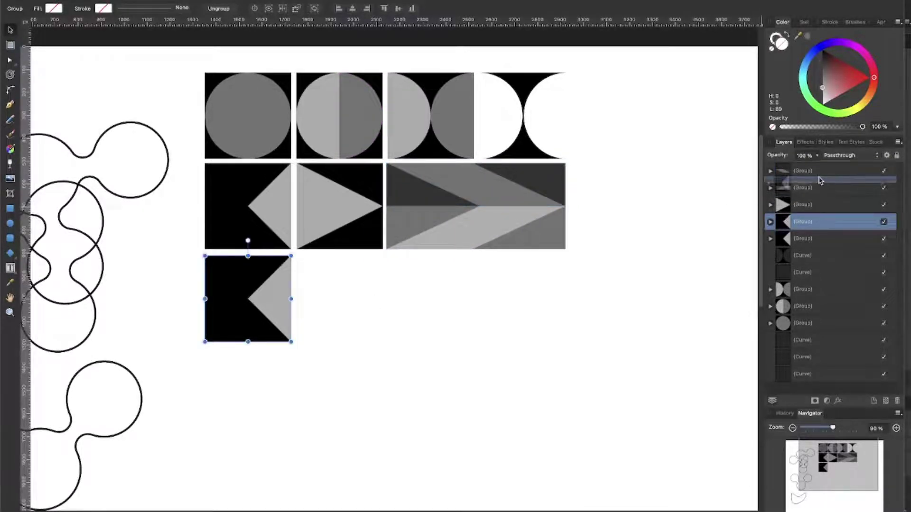
pyautogui.moveTo(813, 161); pyautogui.dragTo(815, 165)
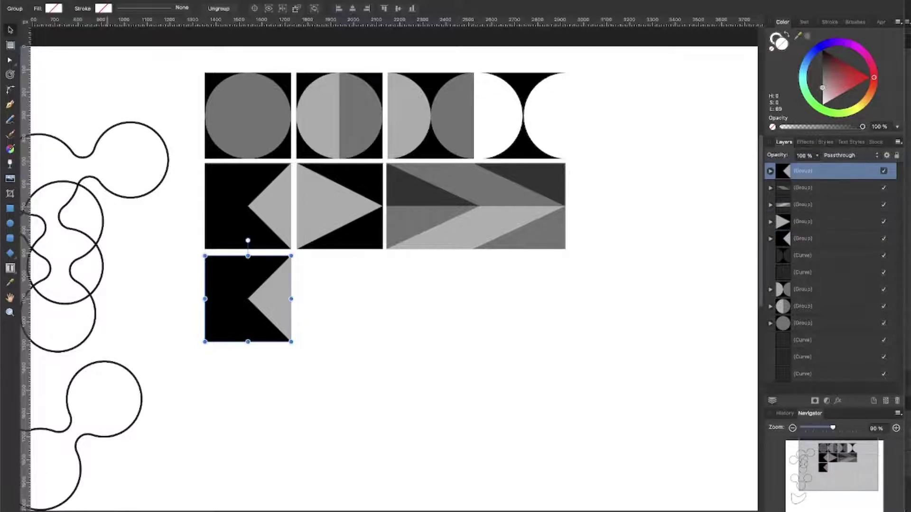
pyautogui.click(208, 400)
pyautogui.doubleClick(269, 302)
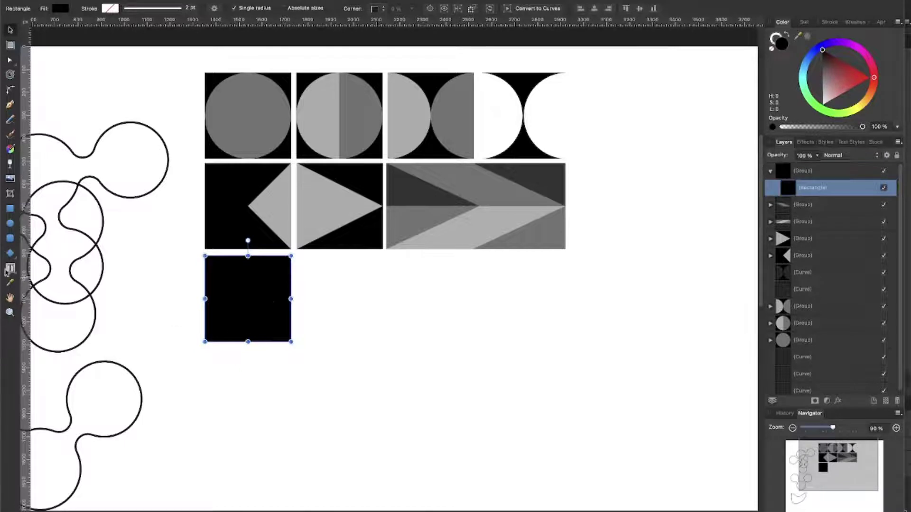
# Draw a light grey circle larger than the third-row black square and align its bounds with the square's top-left corner.
pyautogui.click(10, 223)
pyautogui.scroll(3, 213, 287)
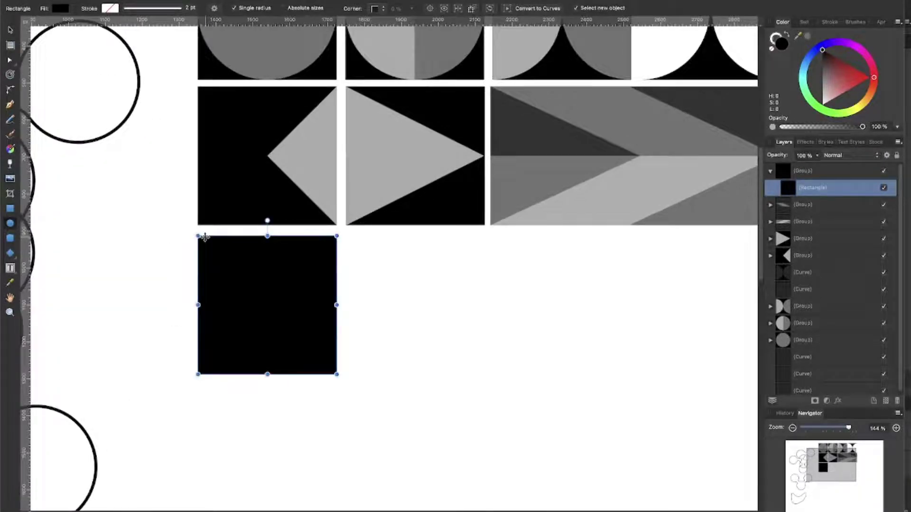
pyautogui.moveTo(203, 242); pyautogui.dragTo(410, 448)
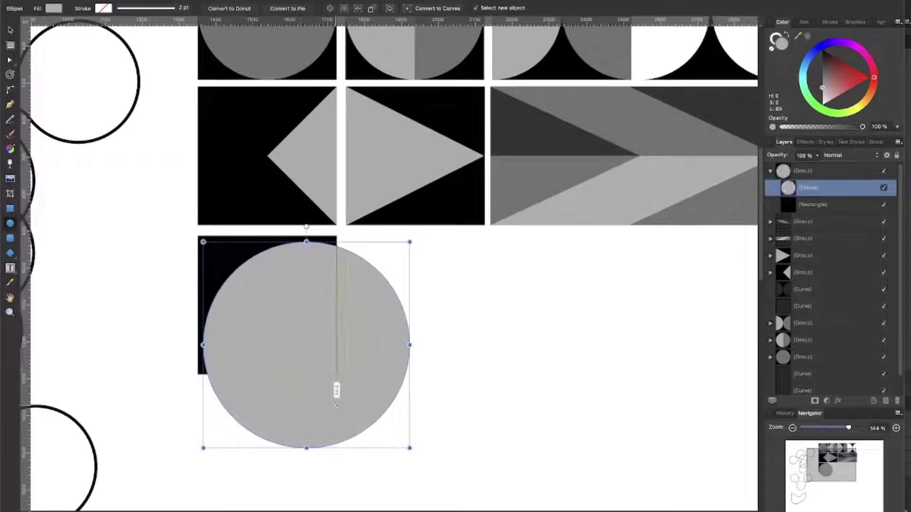
pyautogui.hotkey('ctrl', 'z')
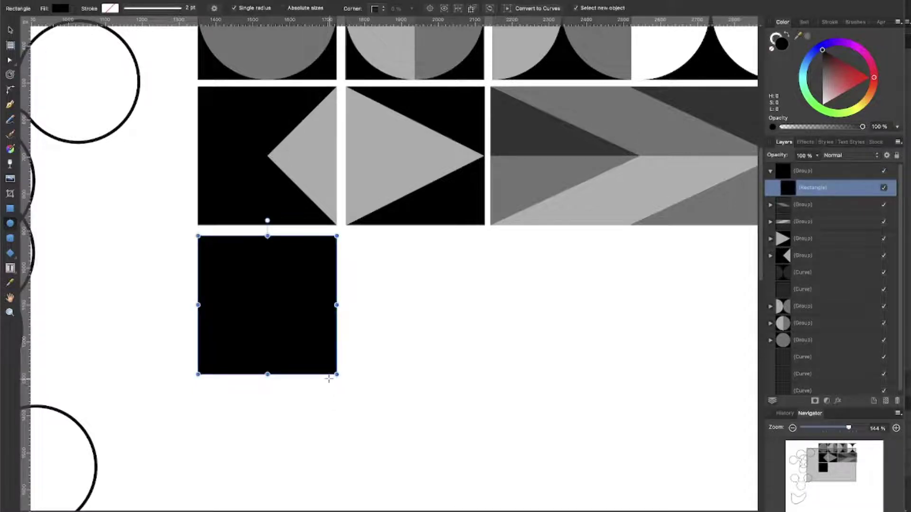
pyautogui.hotkey('ctrl', 'shift', 'z')
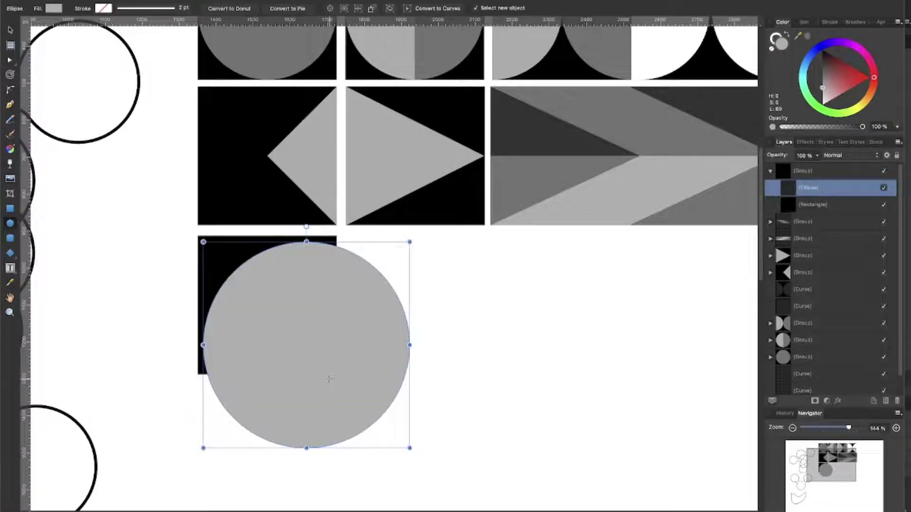
pyautogui.moveTo(329, 379); pyautogui.dragTo(322, 372)
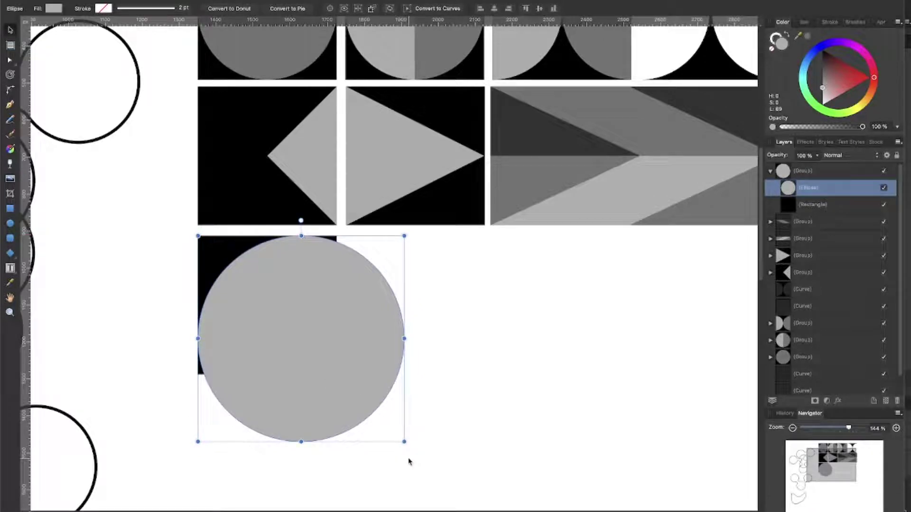
# Enlarge the circle proportionally until its right edge aligns with the second column's right edge, and select the black square behind it.
pyautogui.moveTo(404, 442); pyautogui.dragTo(522, 502)
pyautogui.scroll(-5, 525, 500)
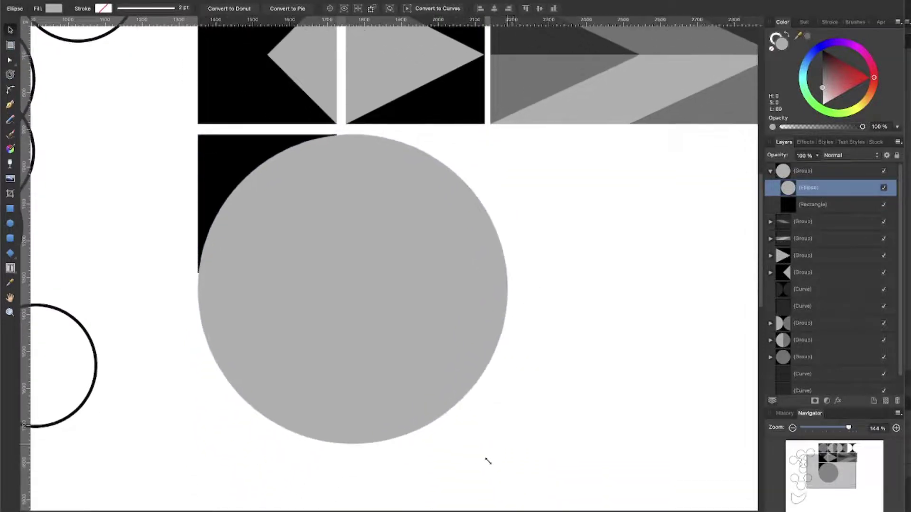
pyautogui.moveTo(488, 461); pyautogui.dragTo(493, 464)
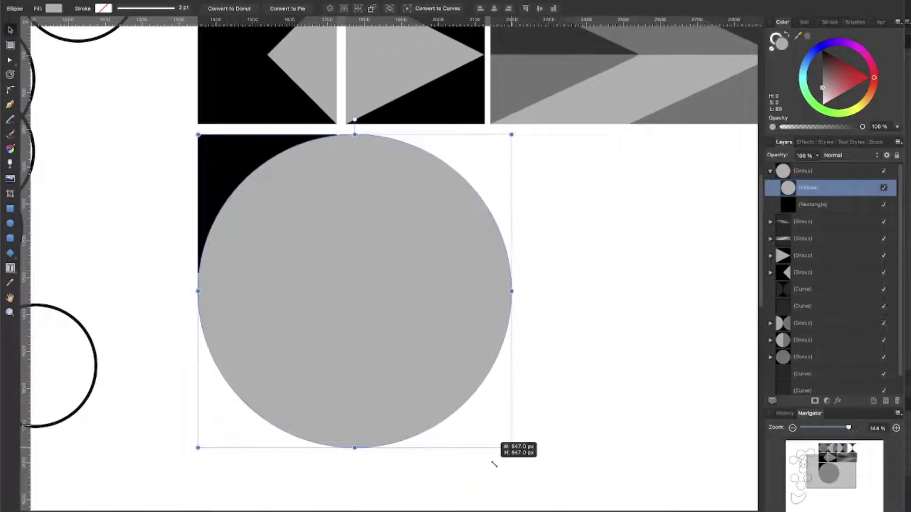
pyautogui.scroll(5, 331, 342)
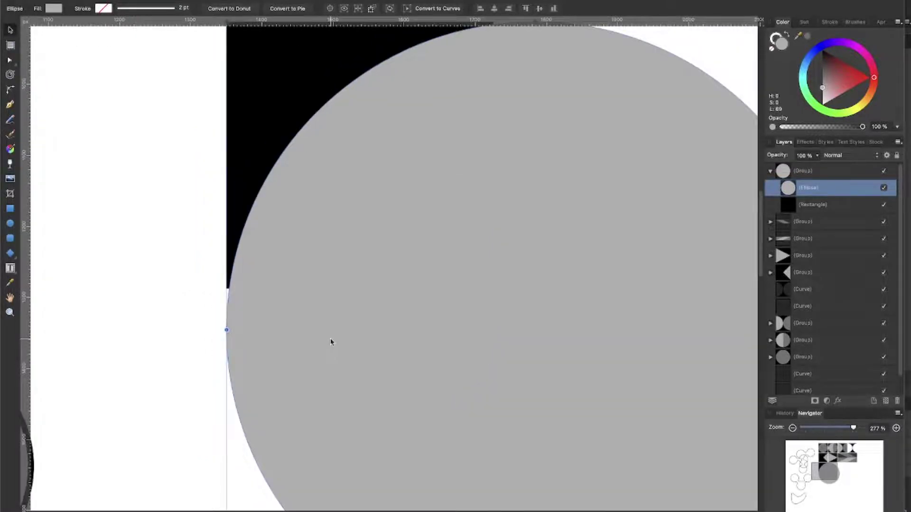
pyautogui.scroll(-4, 331, 342)
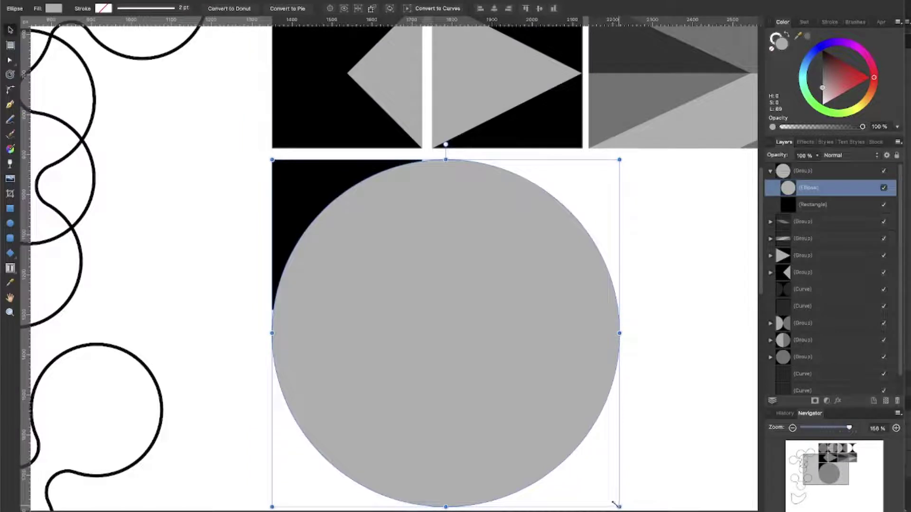
pyautogui.moveTo(615, 504); pyautogui.dragTo(582, 470)
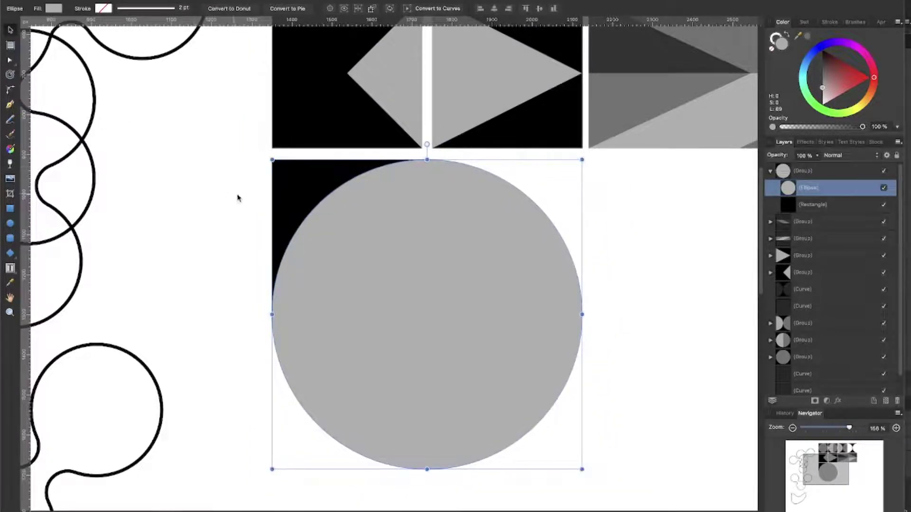
pyautogui.click(299, 207)
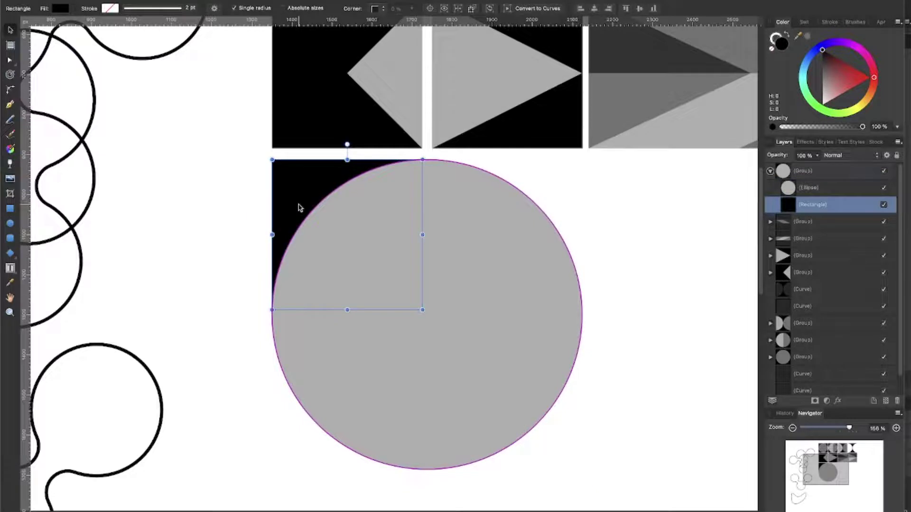
# Bring the black square in front of the circle and shrink the circle proportionally until its centre meets the square's lower-right corner.
pyautogui.hotkey('ctrl', ']')
pyautogui.scroll(5, 356, 376)
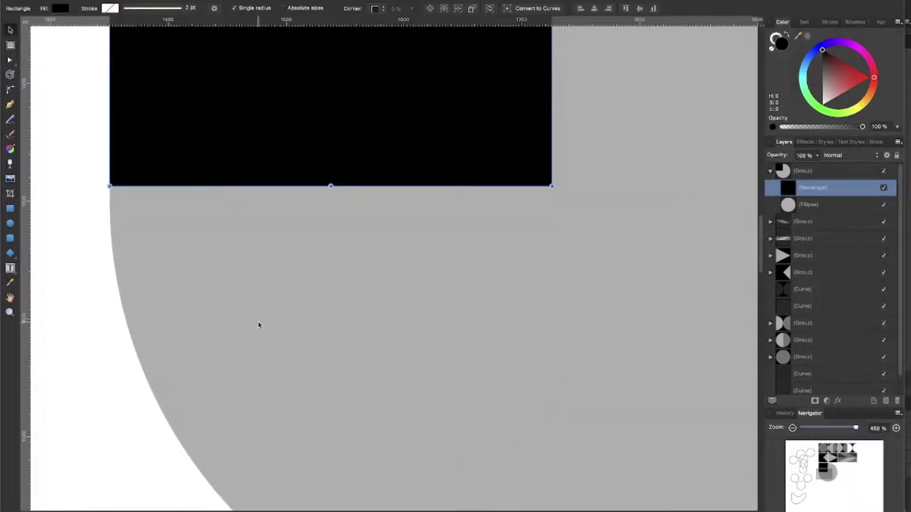
pyautogui.click(114, 204)
pyautogui.scroll(4, 107, 204)
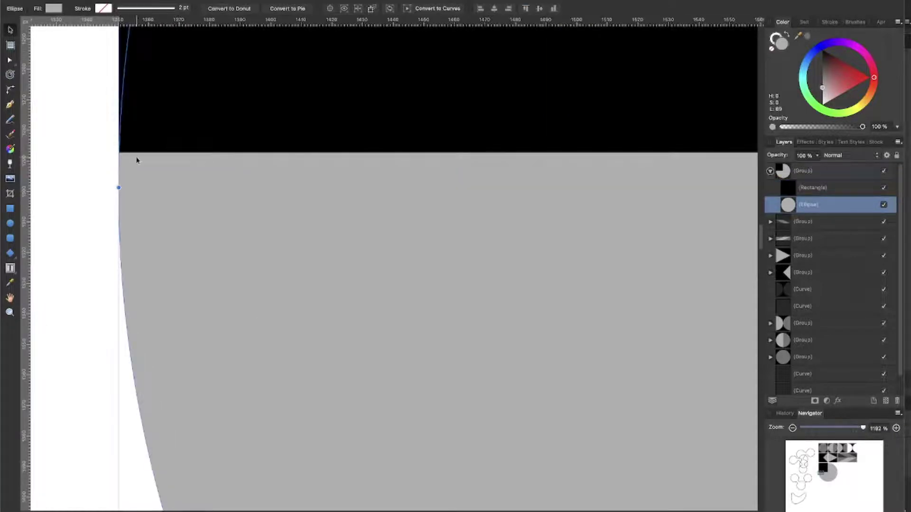
pyautogui.scroll(-9, 170, 185)
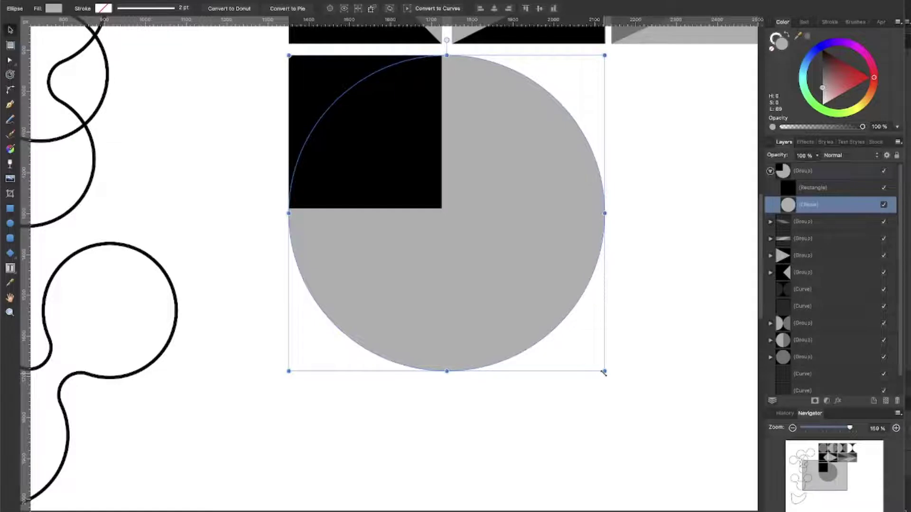
pyautogui.click(706, 161)
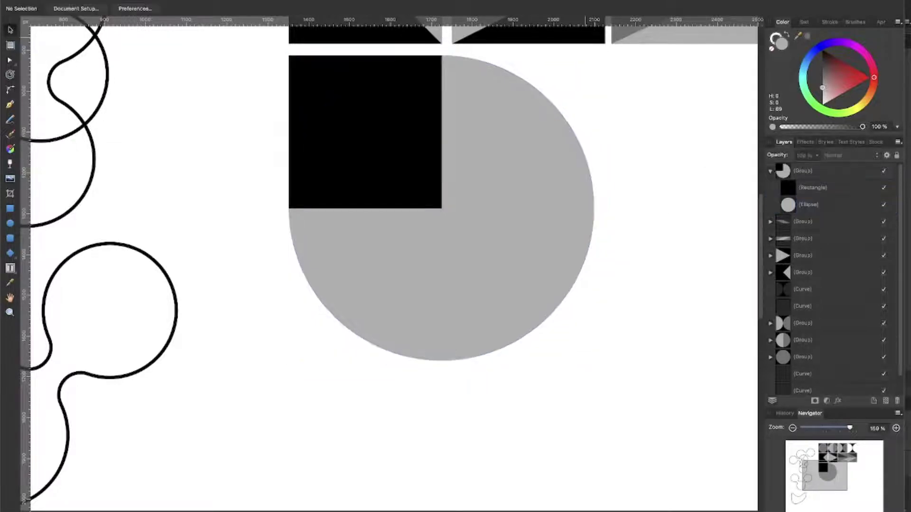
# Review the snapping options without changing any of them.
pyautogui.click(142, 0)
pyautogui.moveTo(195, 0)
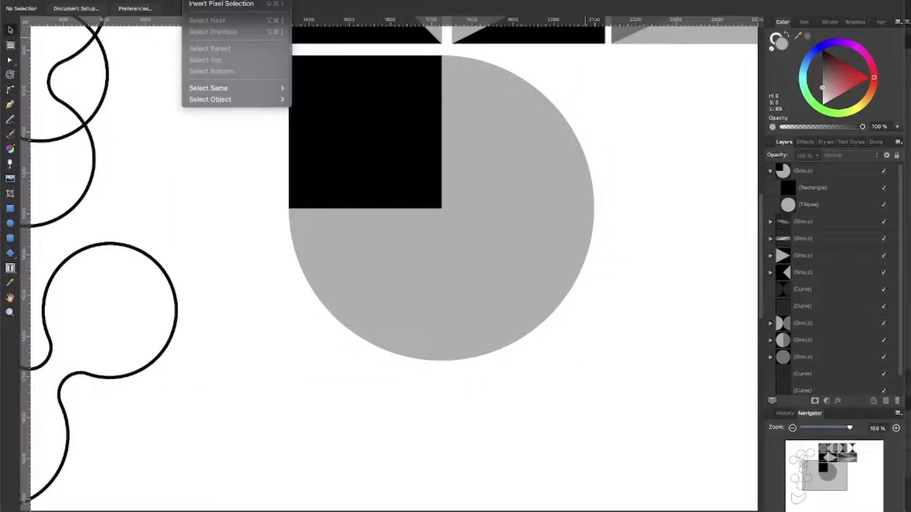
pyautogui.click(270, 202)
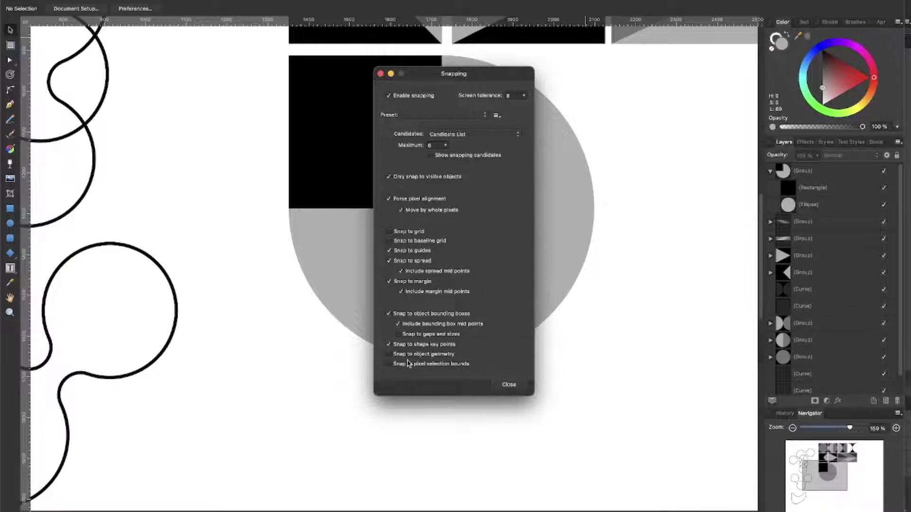
pyautogui.click(509, 384)
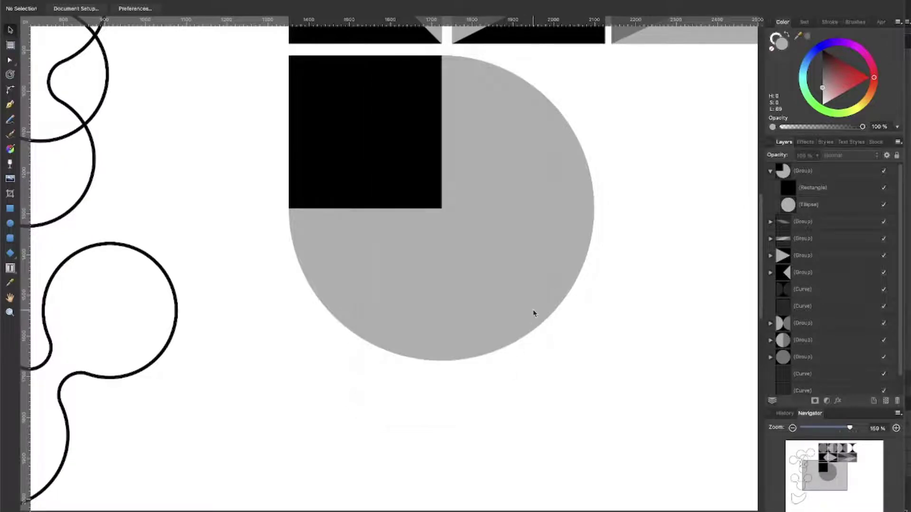
pyautogui.click(534, 313)
pyautogui.moveTo(594, 362); pyautogui.dragTo(565, 331)
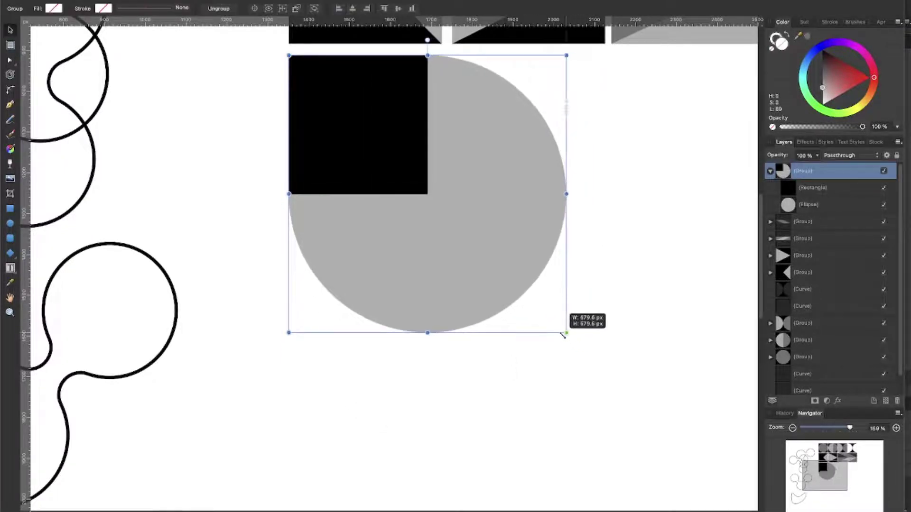
pyautogui.hotkey('ctrl', 'z')
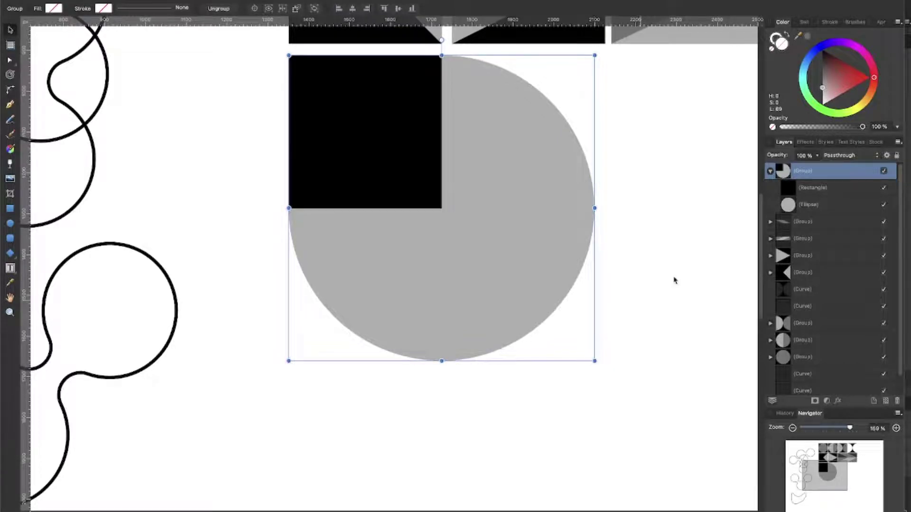
# Fine-tune the circle's size on its own and check its centre against the black square's right edge.
pyautogui.click(791, 203)
pyautogui.moveTo(595, 362)
pyautogui.mouseDown()
pyautogui.moveTo(565, 339)
pyautogui.moveTo(590, 369)
pyautogui.mouseUp()
pyautogui.scroll(2, 438, 191)
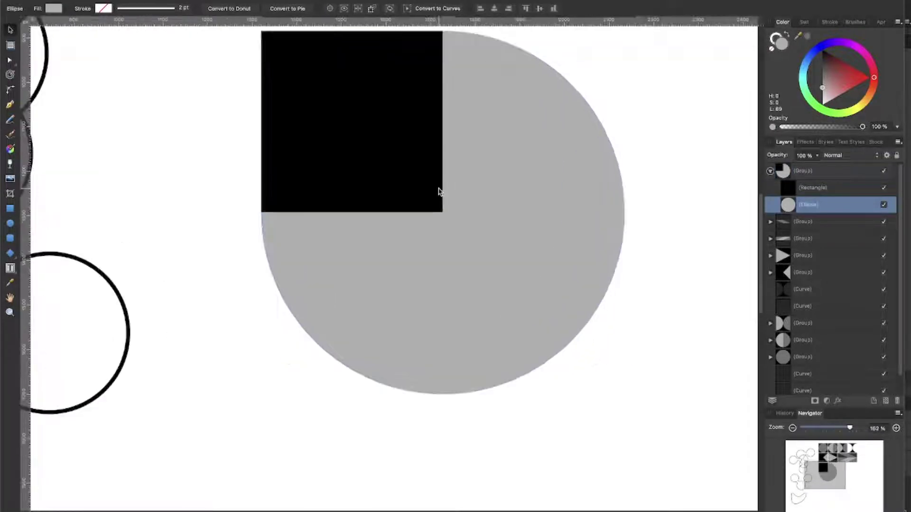
pyautogui.scroll(3, 438, 192)
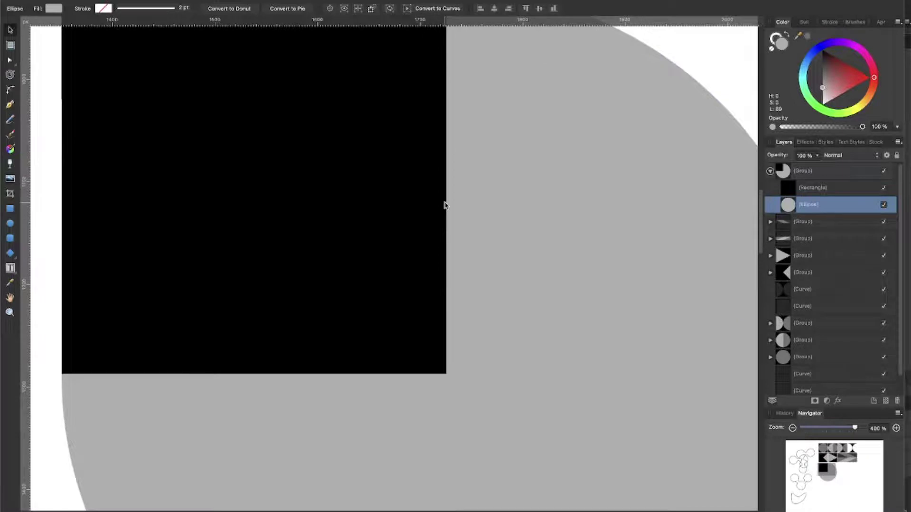
pyautogui.scroll(4, 445, 205)
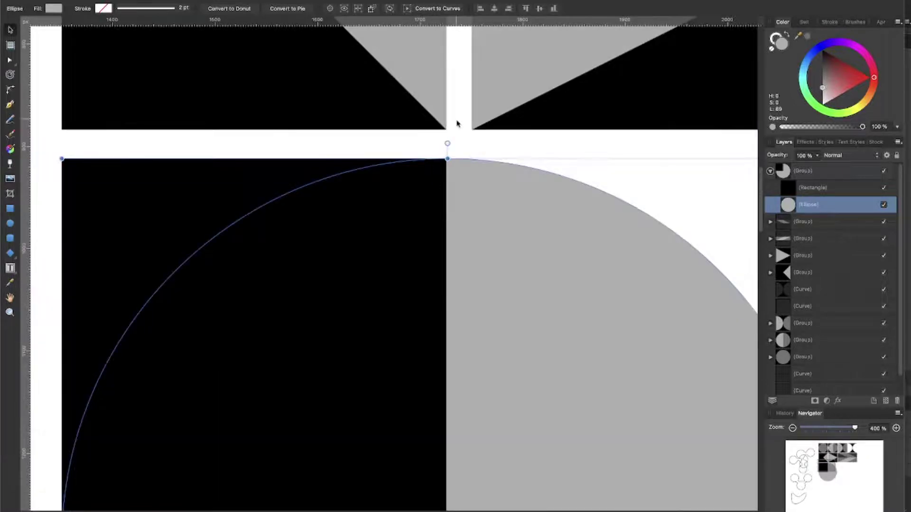
pyautogui.scroll(-2, 465, 192)
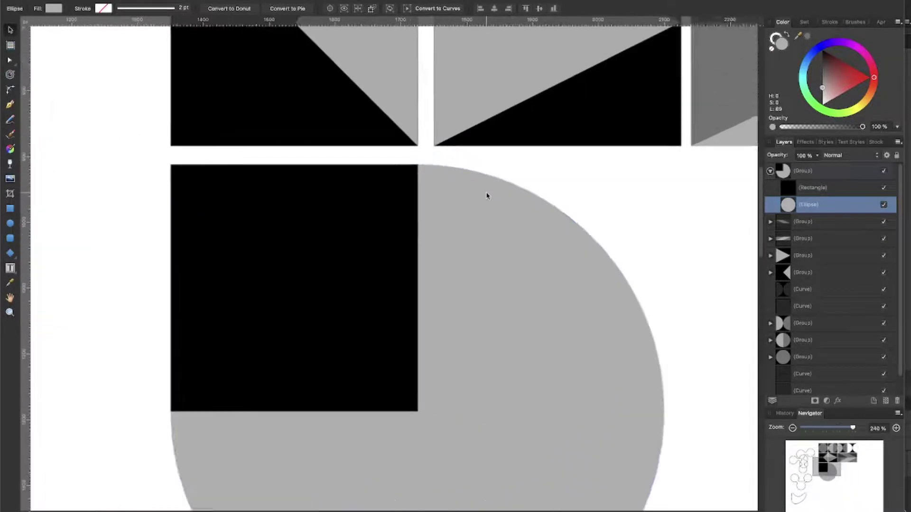
pyautogui.scroll(10, 487, 196)
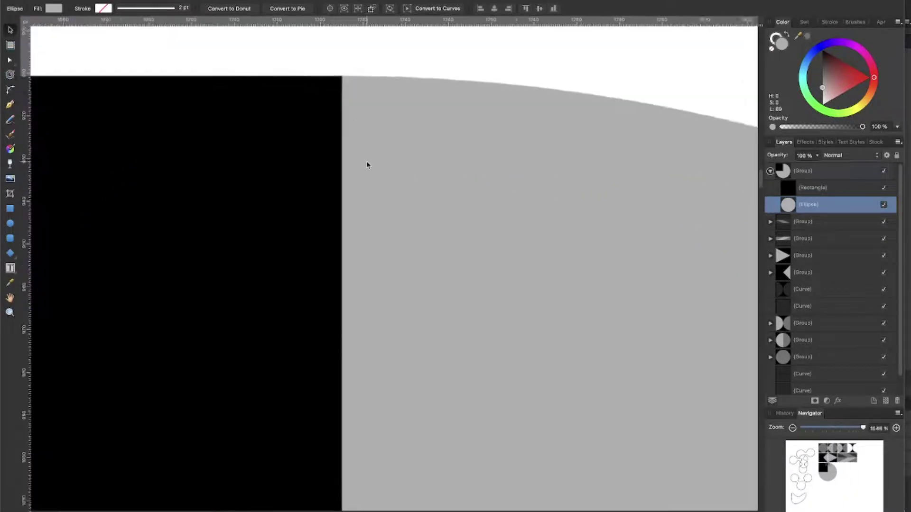
pyautogui.scroll(1, 367, 164)
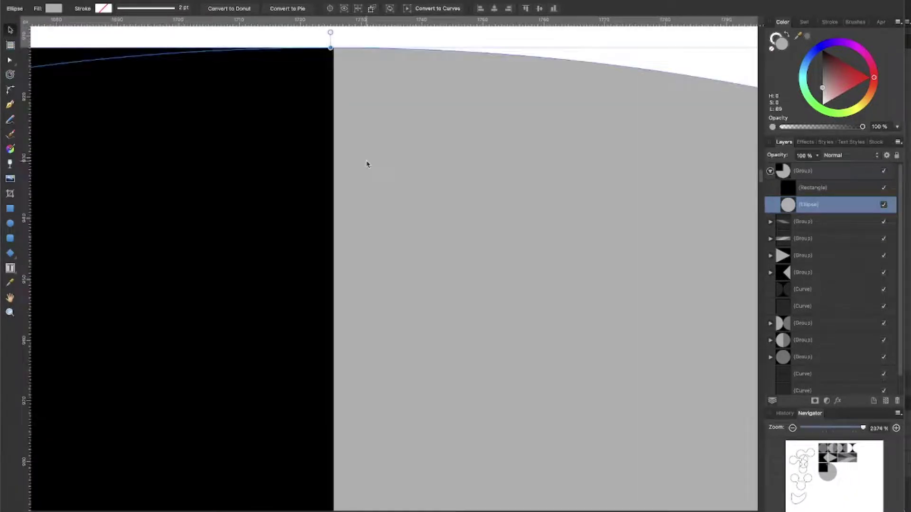
pyautogui.press('super+0')
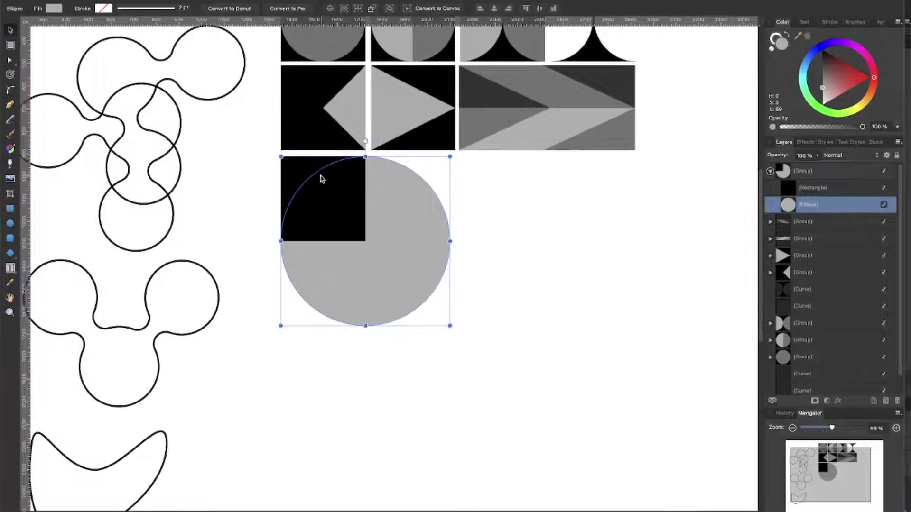
# Bring the grey circle in front of the black square within the tile group.
pyautogui.click(308, 170)
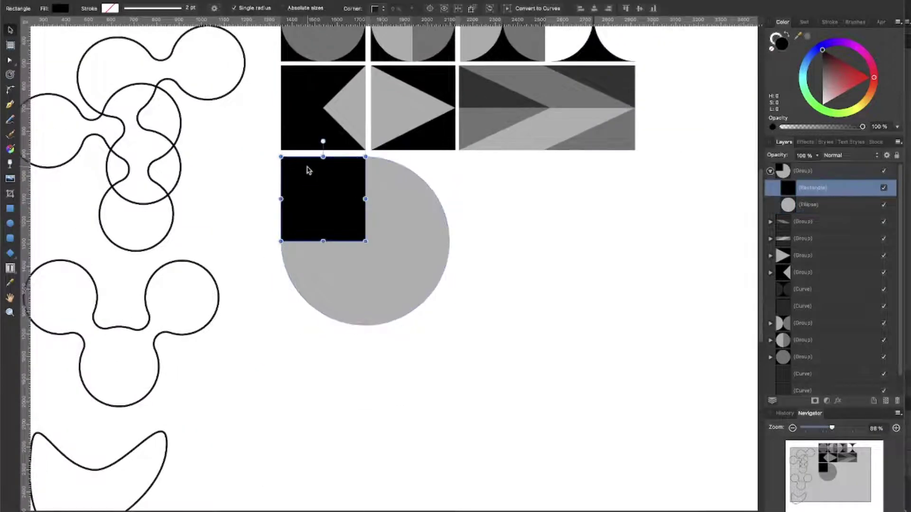
pyautogui.click(387, 187)
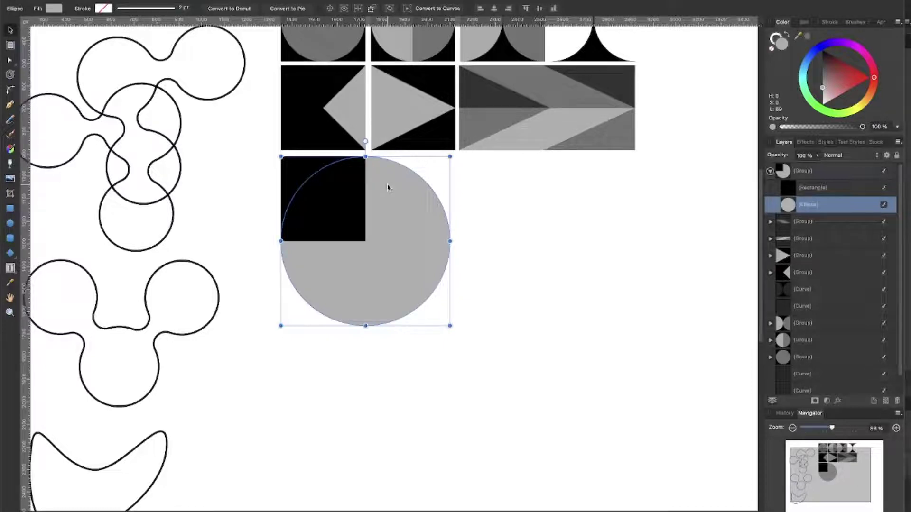
pyautogui.press('super+bracketright')
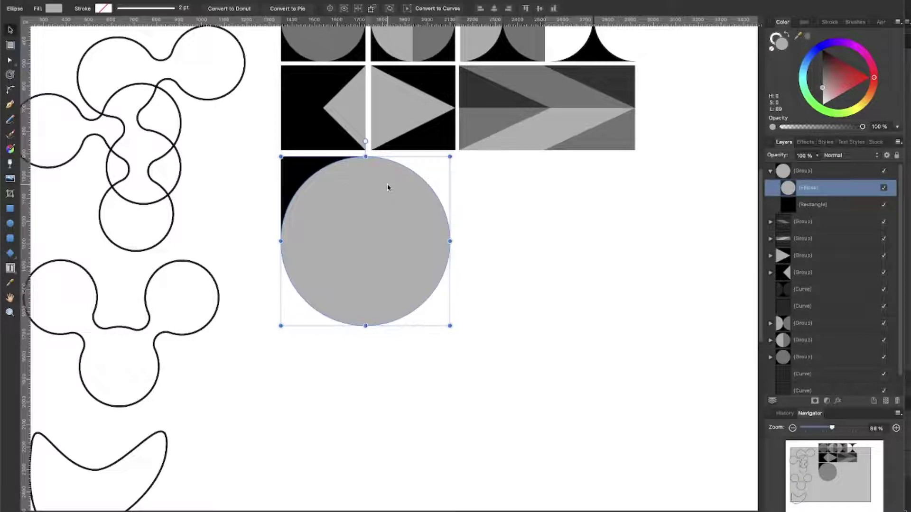
pyautogui.press('super+bracketleft')
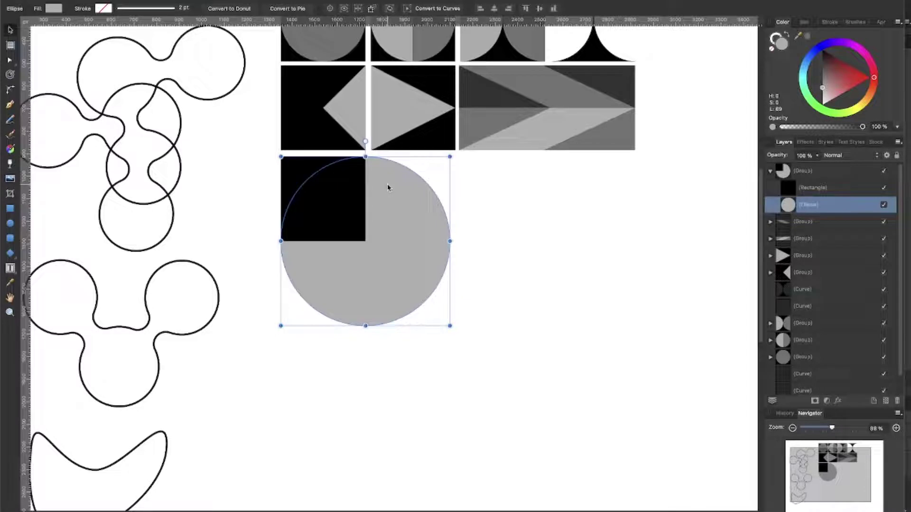
pyautogui.press('super+bracketright')
pyautogui.scroll(1, 387, 187)
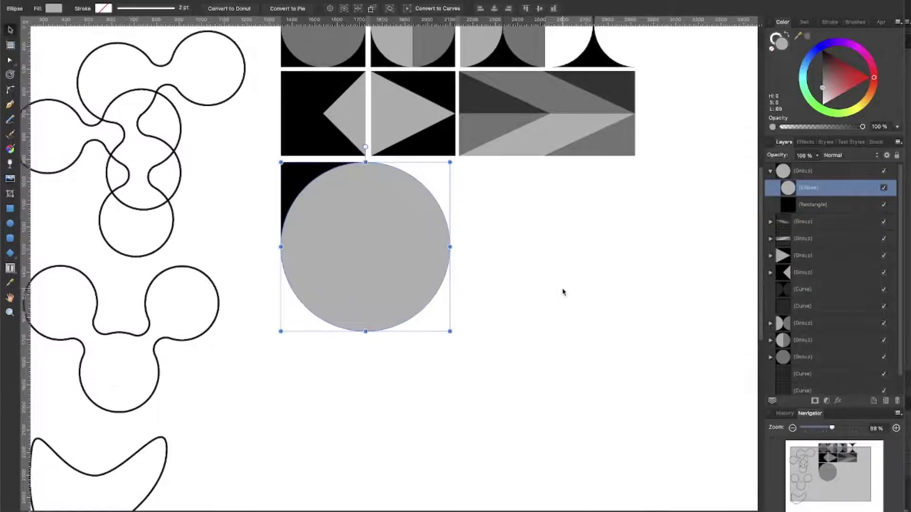
# Switch to OBS to check the live stream chat and return to the drawing.
pyautogui.press('super+Tab')
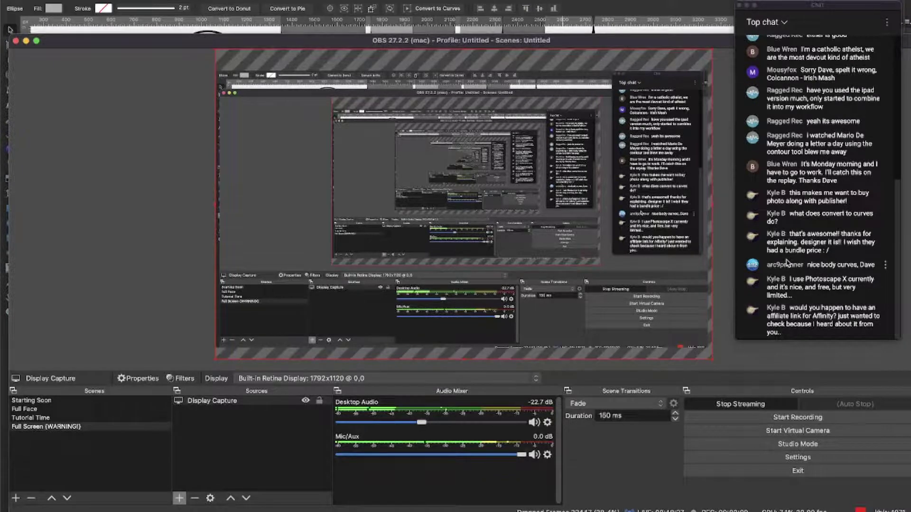
pyautogui.press('super+Tab')
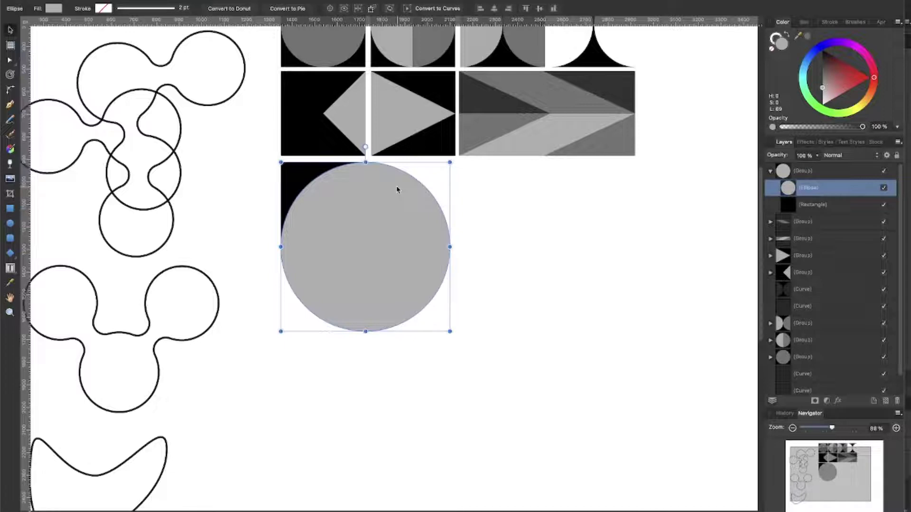
# Duplicate the black square behind the circle's upper-right quarter, flush with the original square and the circle's right edge.
pyautogui.scroll(3, 397, 187)
pyautogui.click(280, 185)
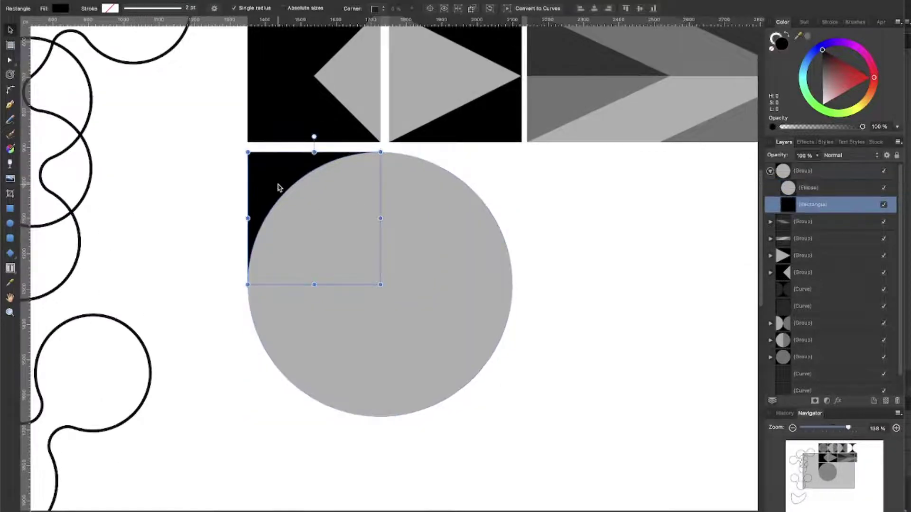
pyautogui.moveTo(280, 185); pyautogui.dragTo(421, 198)
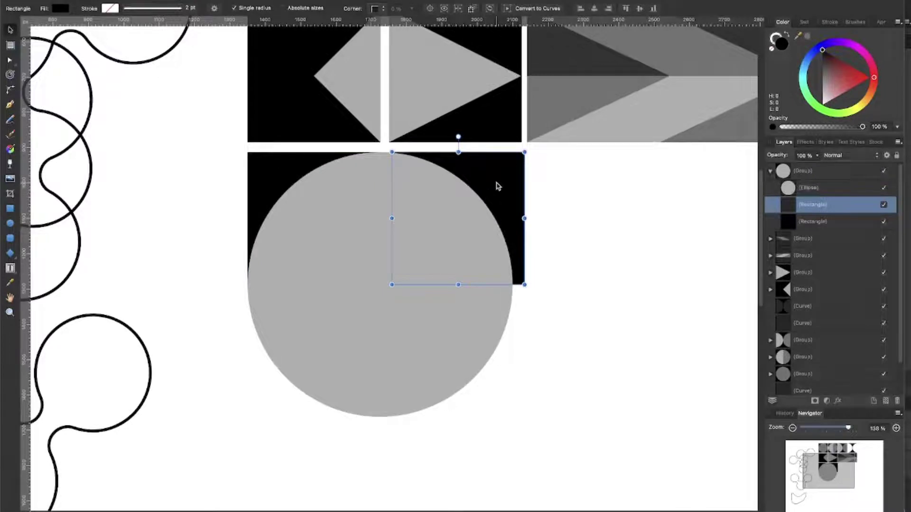
pyautogui.hotkey('ctrl', 'z')
pyautogui.click(496, 226)
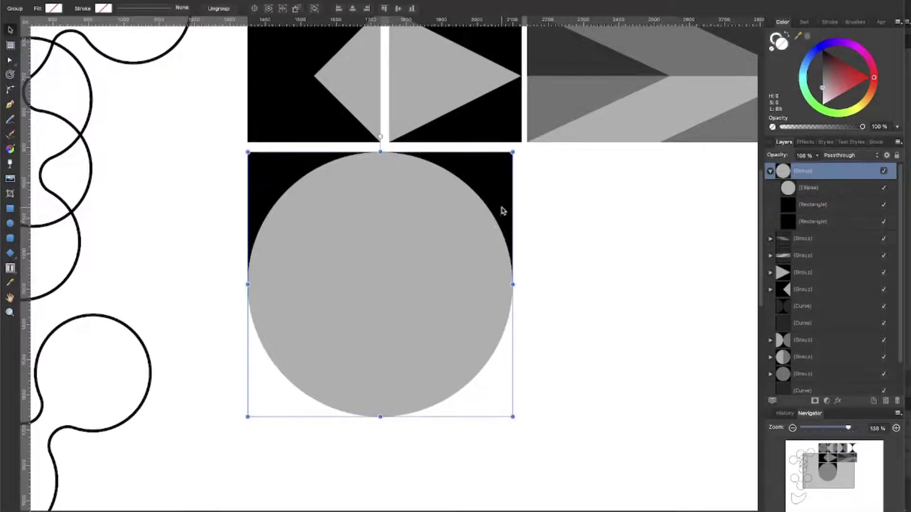
pyautogui.click(586, 215)
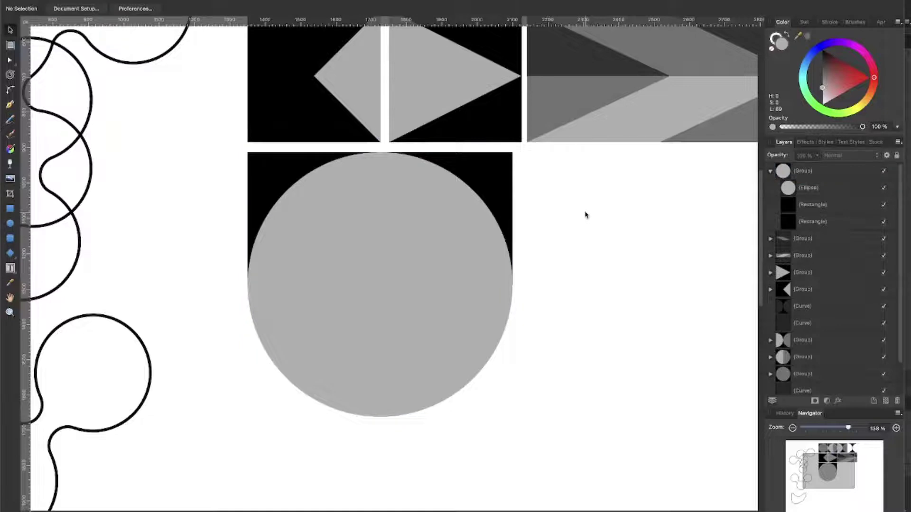
# Bring the duplicated square in front of the circle and copy it over the circle's lower-right and lower-left quarters.
pyautogui.doubleClick(484, 176)
pyautogui.hotkey('ctrl', ']')
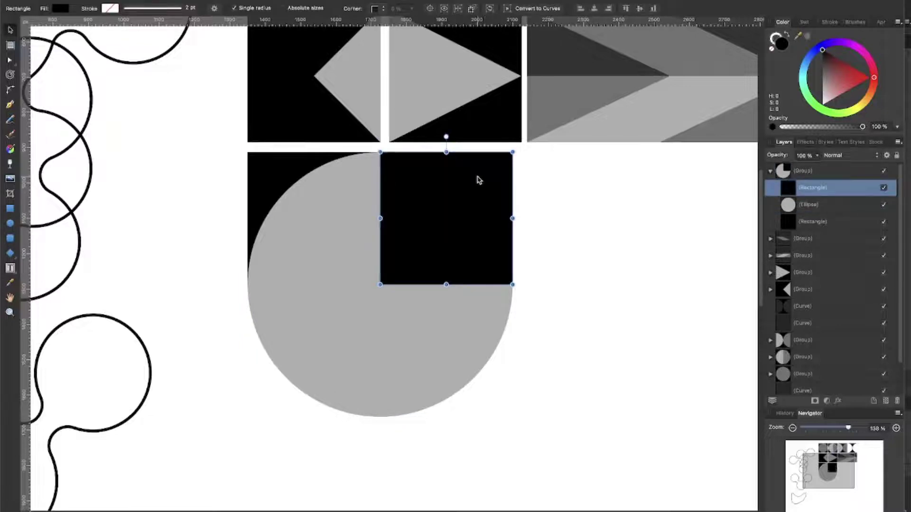
pyautogui.moveTo(478, 178); pyautogui.dragTo(474, 342)
pyautogui.moveTo(479, 377); pyautogui.dragTo(356, 374)
# Merge the three black squares covering the circle into a single L-shaped curve with Boolean Add.
pyautogui.keyDown('shift'); pyautogui.click(451, 351); pyautogui.keyUp('shift')
pyautogui.keyDown('shift'); pyautogui.click(504, 134); pyautogui.keyUp('shift')
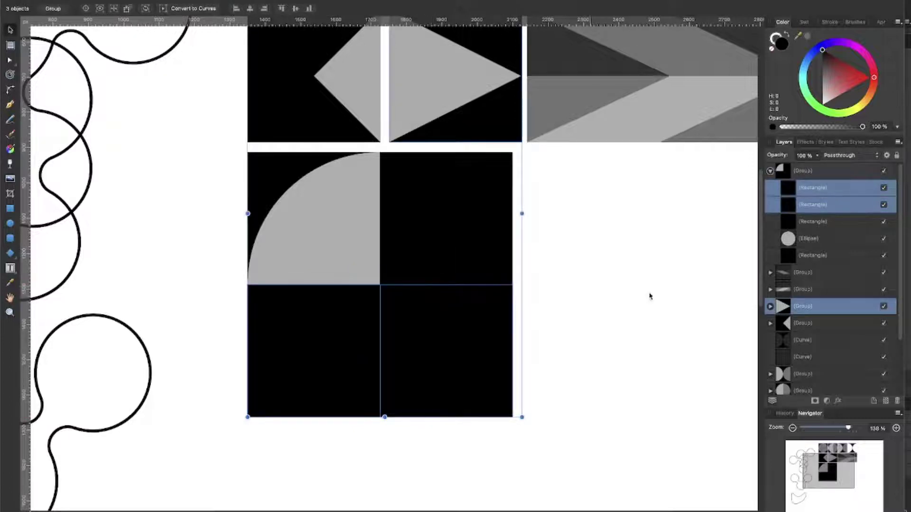
pyautogui.click(497, 347)
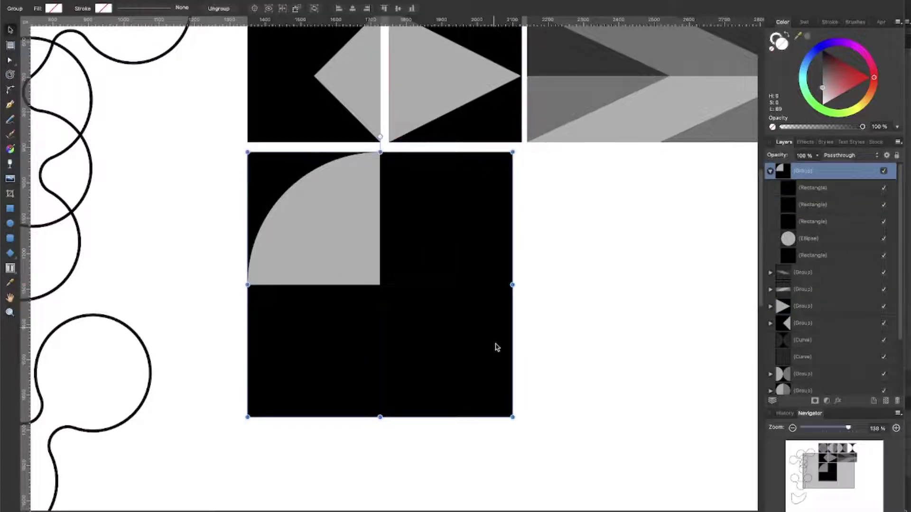
pyautogui.click(818, 192)
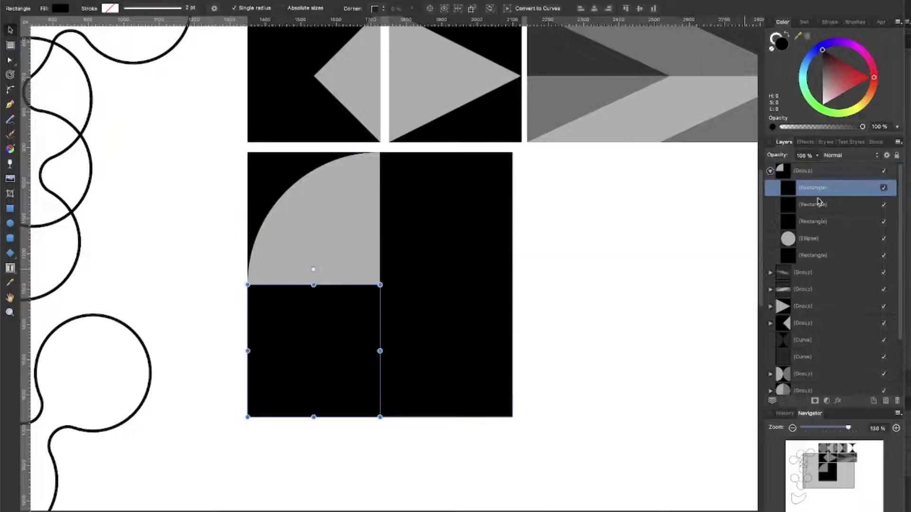
pyautogui.keyDown('shift'); pyautogui.click(821, 219); pyautogui.keyUp('shift')
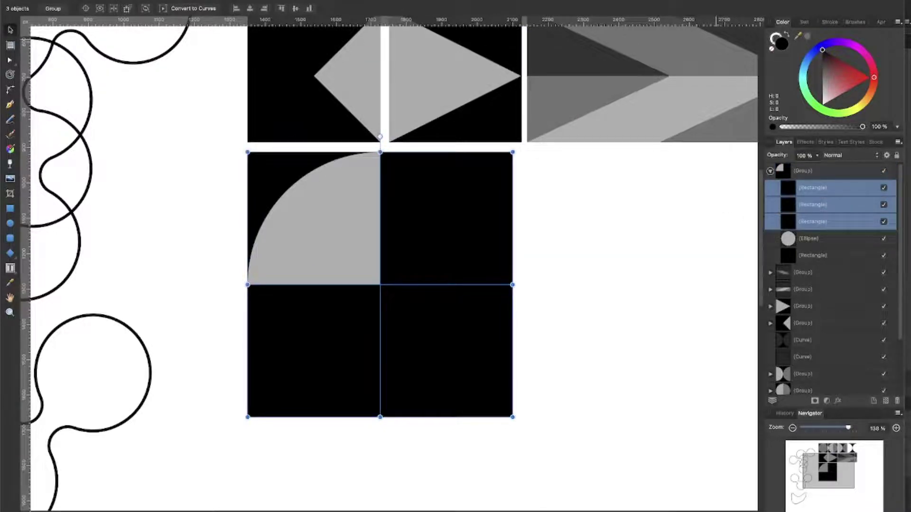
pyautogui.press('super+alt+shift+a')
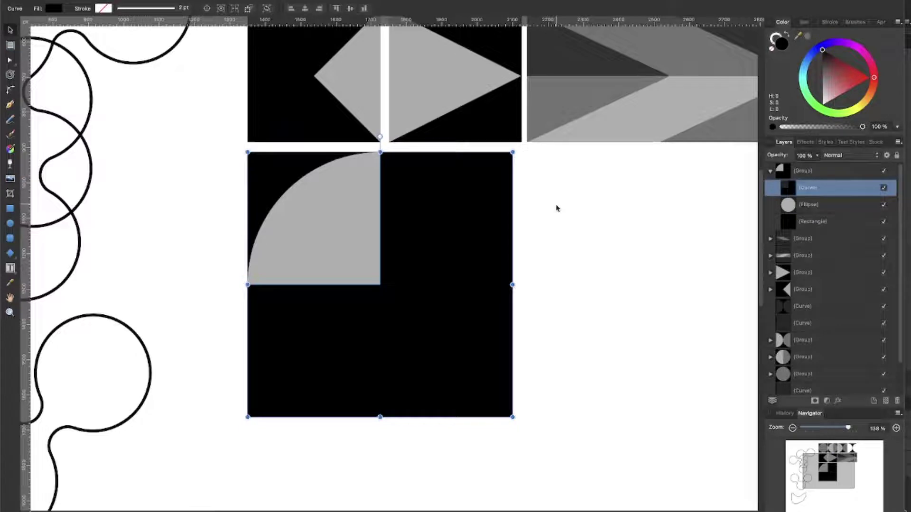
# Subtract the L-shaped curve from the circle to leave a quarter circle, and inspect its edge against the black square.
pyautogui.keyDown('shift'); pyautogui.click(818, 205); pyautogui.keyUp('shift')
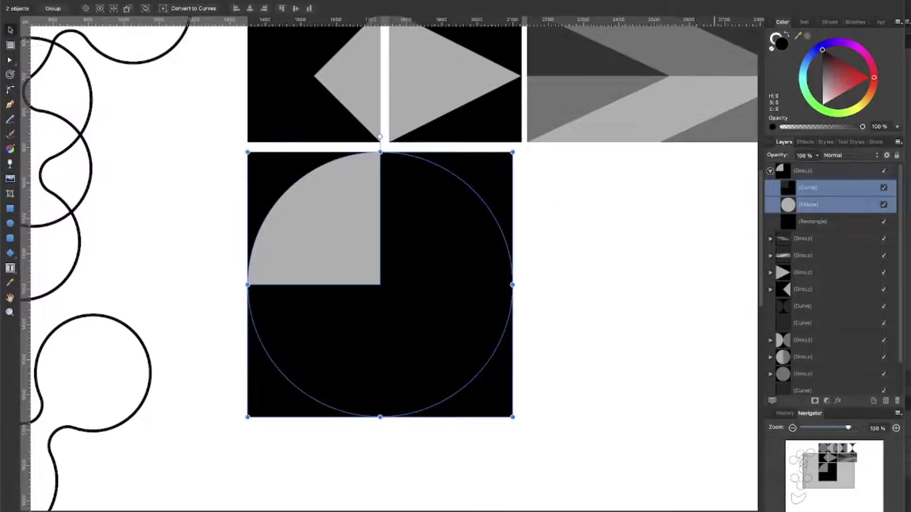
pyautogui.press('super+alt+shift+i')
pyautogui.press('super+d')
pyautogui.scroll(5, 344, 249)
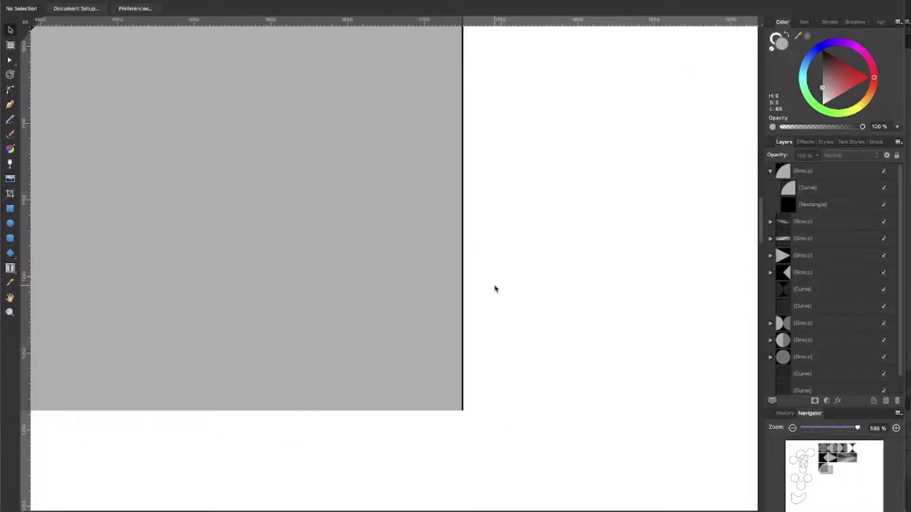
# Enlarge the quarter circle to about 379 × 380 px so it slightly overhangs the black square's right and bottom edges.
pyautogui.scroll(-3, 494, 288)
pyautogui.scroll(1, 431, 280)
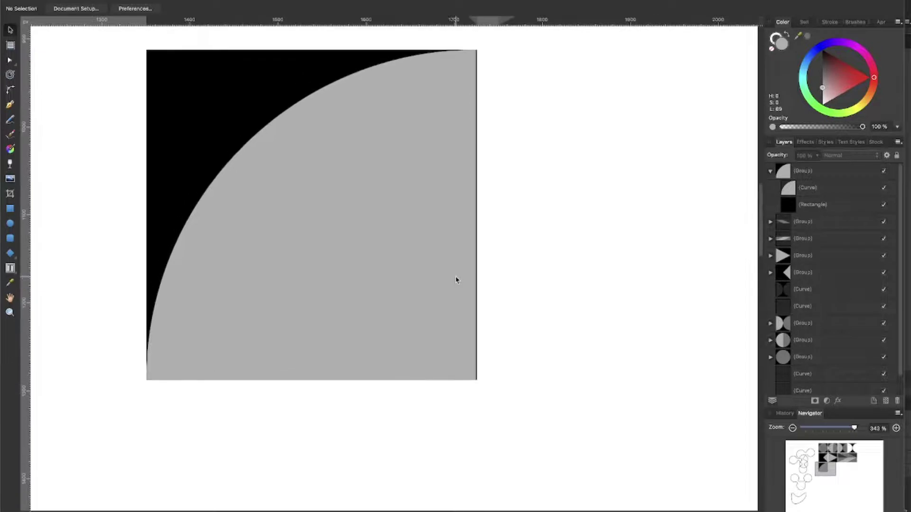
pyautogui.click(455, 278)
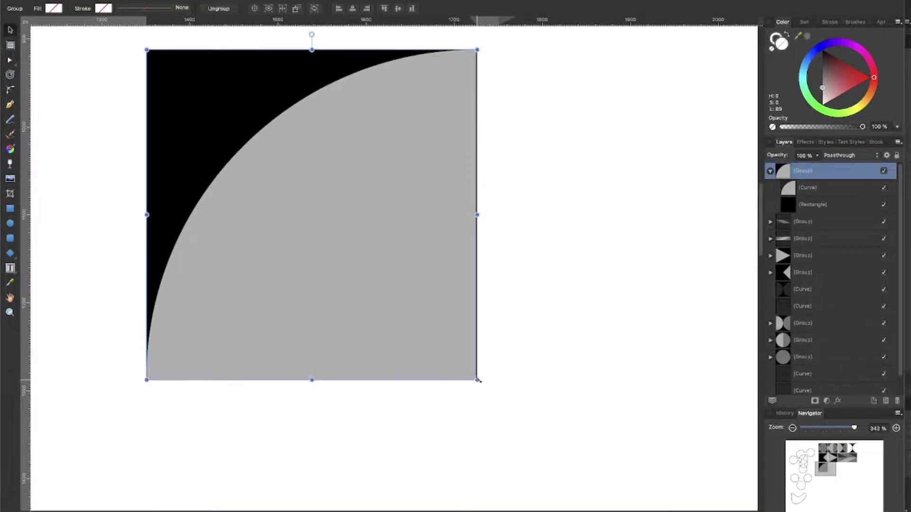
pyautogui.click(511, 291)
pyautogui.click(367, 274)
pyautogui.click(367, 275)
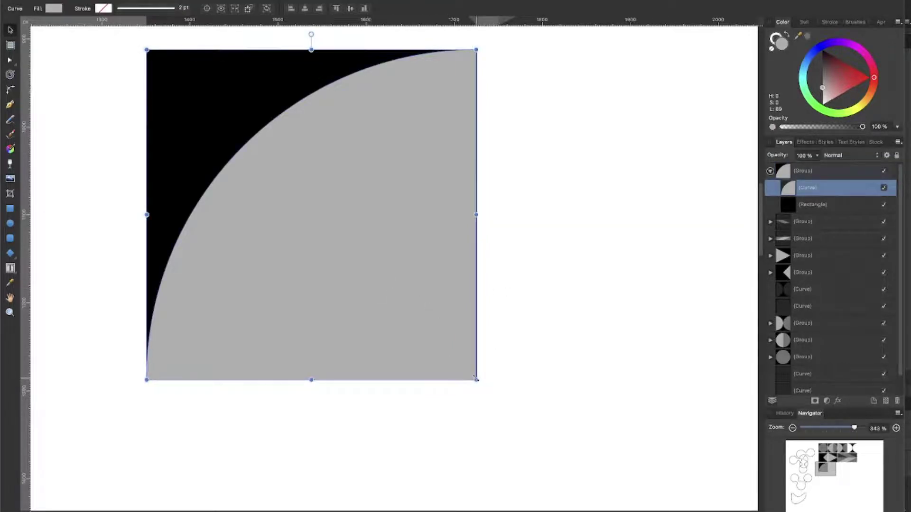
pyautogui.moveTo(476, 380); pyautogui.dragTo(481, 384)
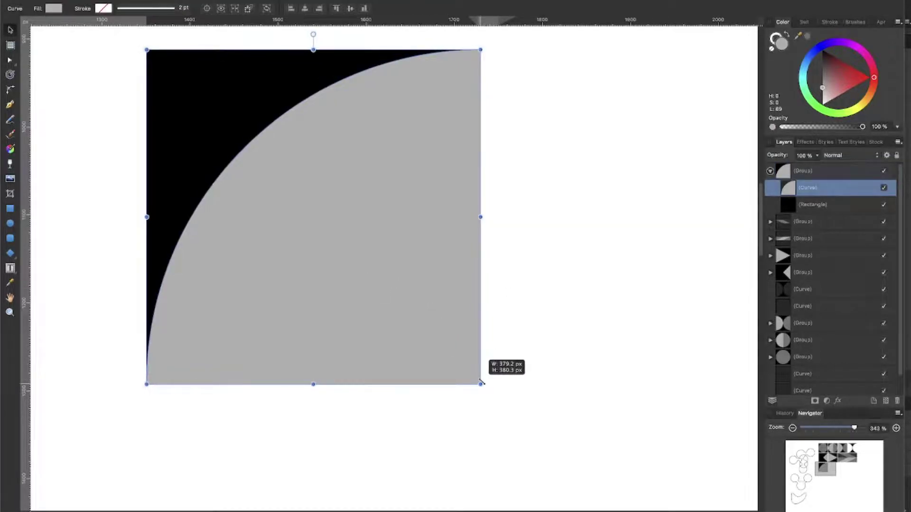
pyautogui.click(523, 301)
pyautogui.click(161, 102)
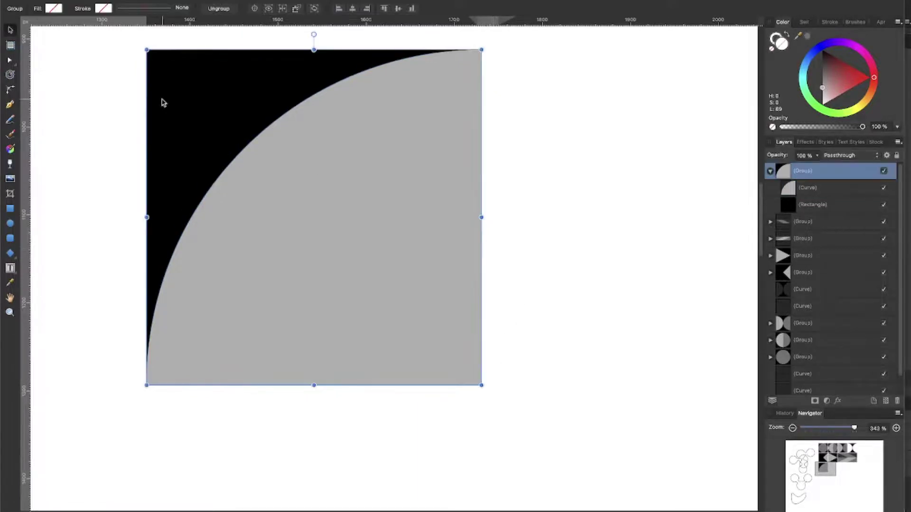
pyautogui.moveTo(167, 105); pyautogui.dragTo(341, 122)
pyautogui.hotkey('ctrl', 'z')
# Duplicate the tile's black square, bring the copy in front of the quarter circle and move it flush against the original's right side.
pyautogui.click(807, 211)
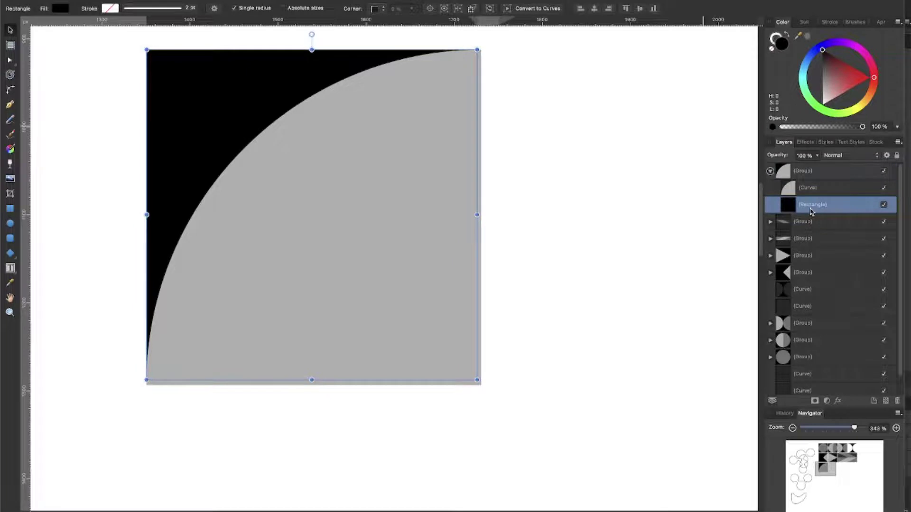
pyautogui.press('super+j')
pyautogui.moveTo(813, 211); pyautogui.dragTo(812, 187)
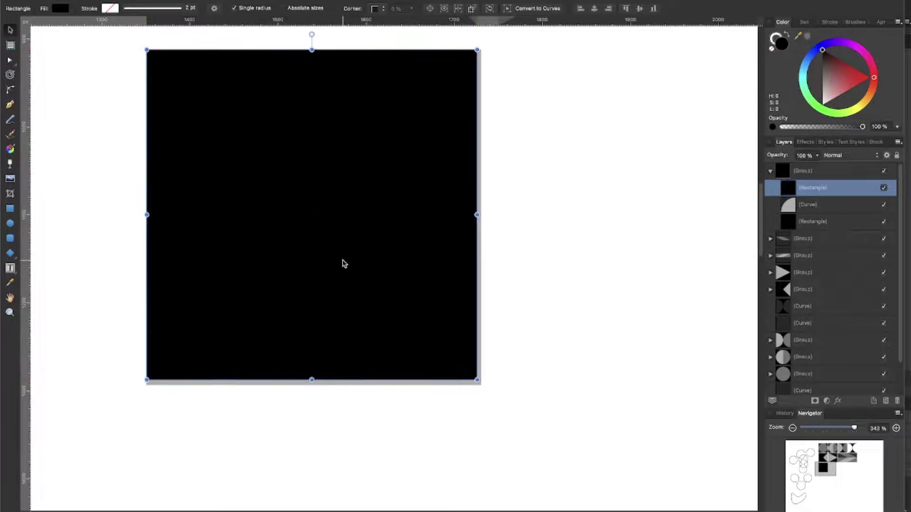
pyautogui.moveTo(341, 262); pyautogui.dragTo(564, 442)
# Copy the black square diagonally below and directly below the quarter circle tile, flush with the tile's edges.
pyautogui.scroll(-5, 539, 317)
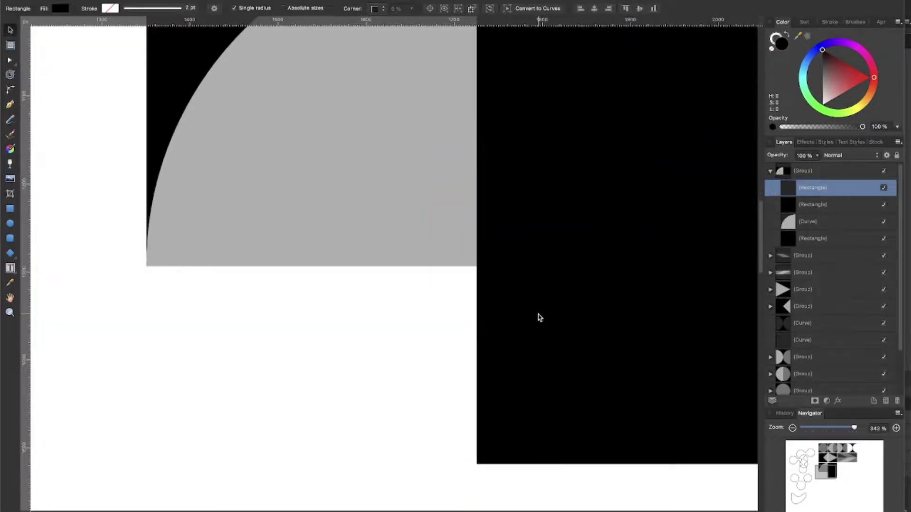
pyautogui.scroll(-1, 550, 311)
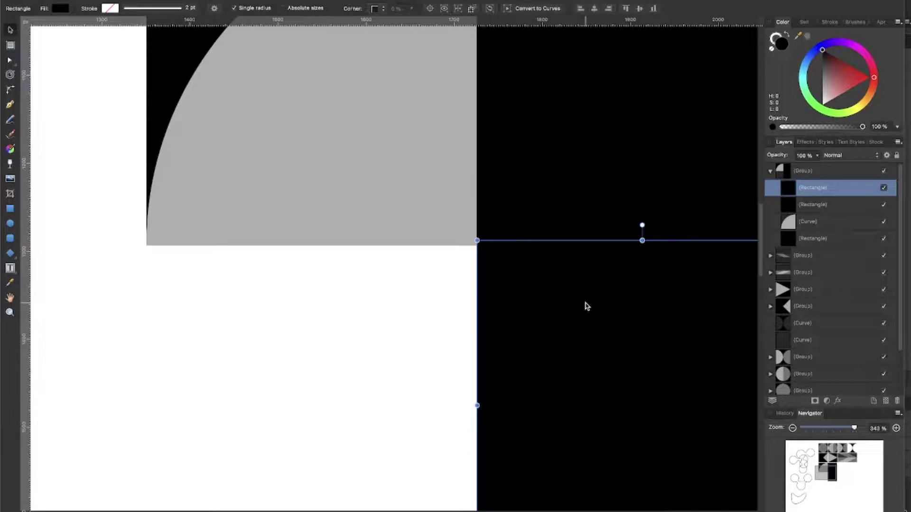
pyautogui.moveTo(586, 304); pyautogui.dragTo(343, 321)
# Merge the three black squares around the quarter circle tile into one L-shaped curve with Boolean Add.
pyautogui.keyDown('shift'); pyautogui.click(545, 301); pyautogui.keyUp('shift')
pyautogui.keyDown('shift'); pyautogui.click(567, 93); pyautogui.keyUp('shift')
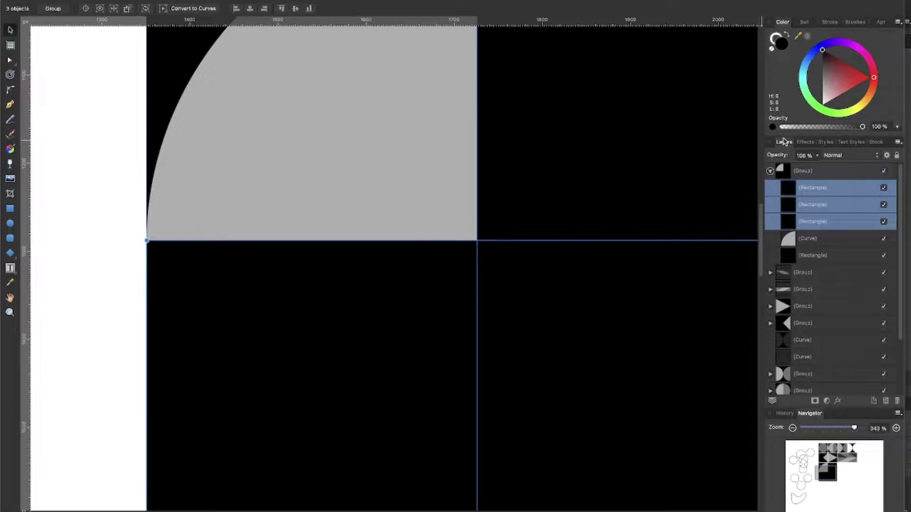
pyautogui.press('super+shift+a')
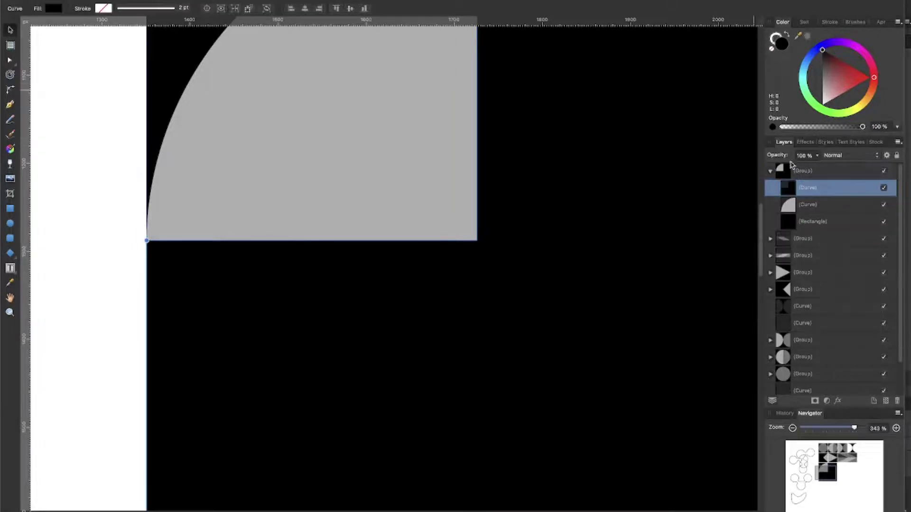
# Subtract the L-shaped curve from the quarter circle to trim its overhang, and inspect the tile's edges and upper-right corner.
pyautogui.keyDown('shift'); pyautogui.click(824, 210); pyautogui.keyUp('shift')
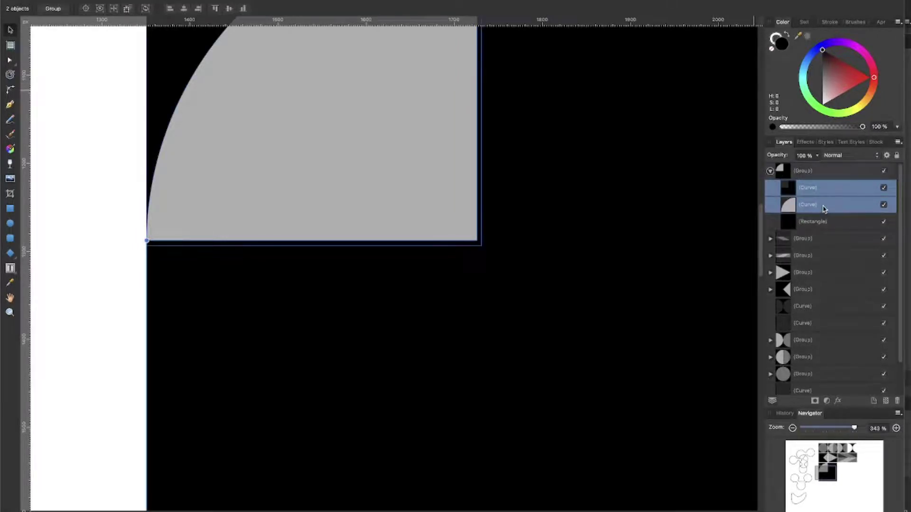
pyautogui.press('Delete')
pyautogui.click(566, 238)
pyautogui.scroll(3, 565, 239)
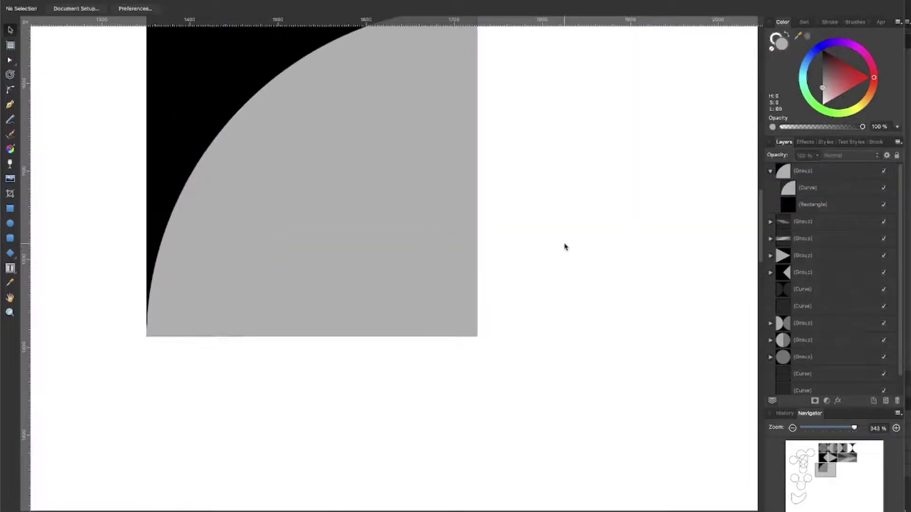
pyautogui.scroll(1, 496, 86)
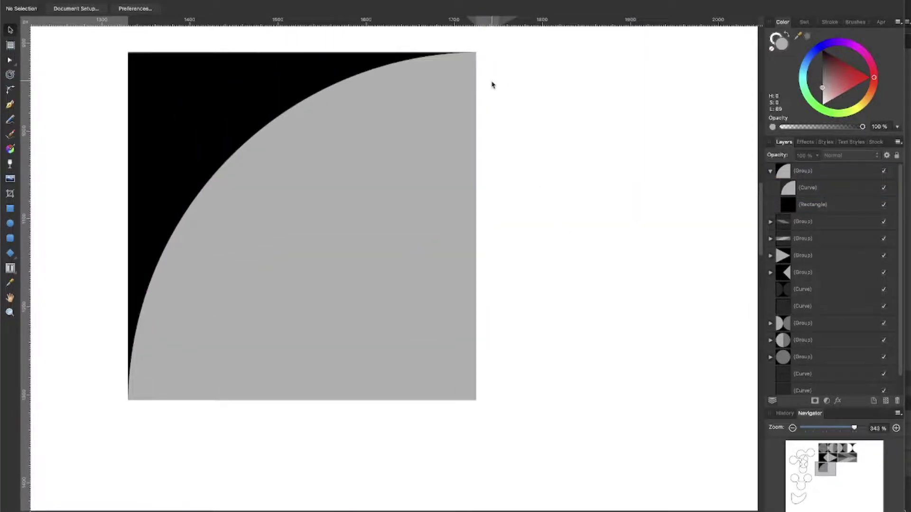
pyautogui.scroll(8, 448, 138)
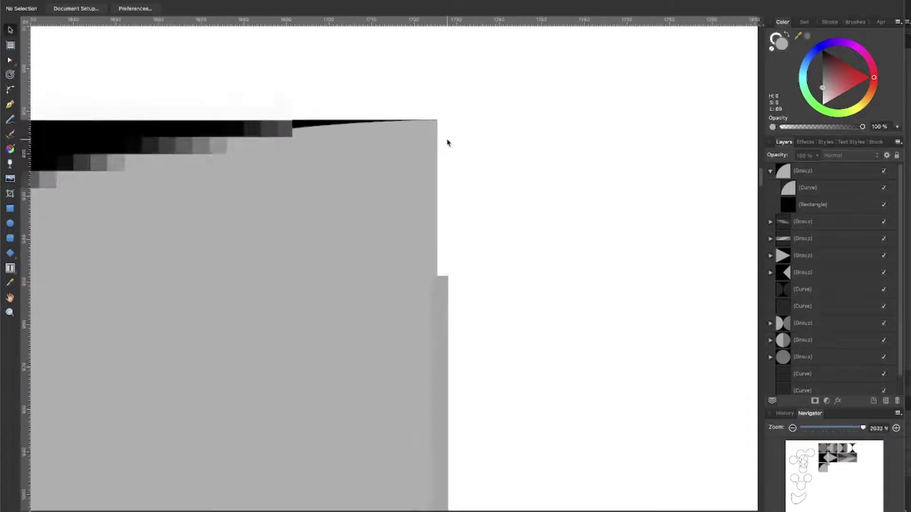
pyautogui.scroll(-10, 454, 297)
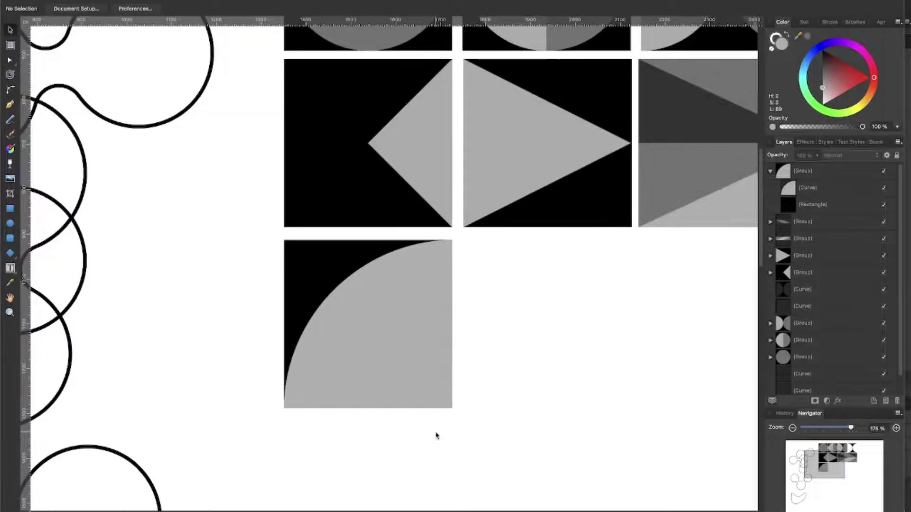
pyautogui.scroll(1, 317, 436)
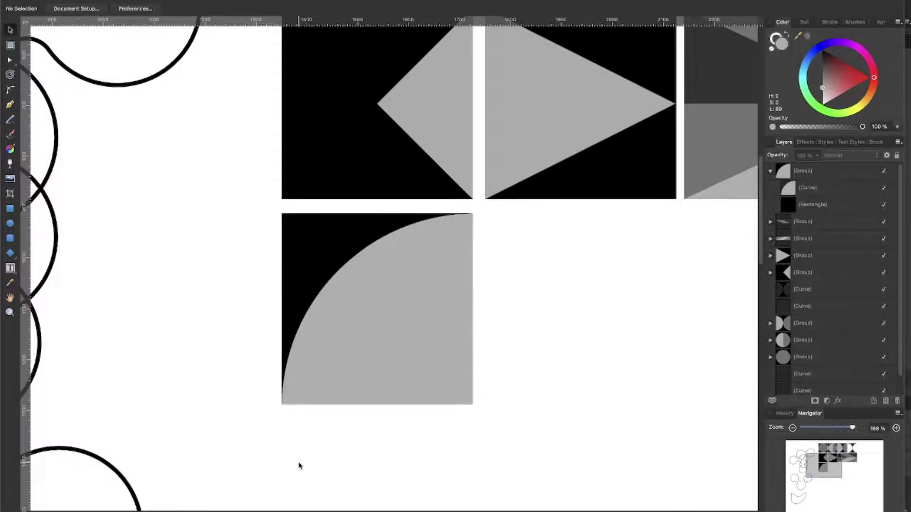
pyautogui.scroll(-5, 512, 246)
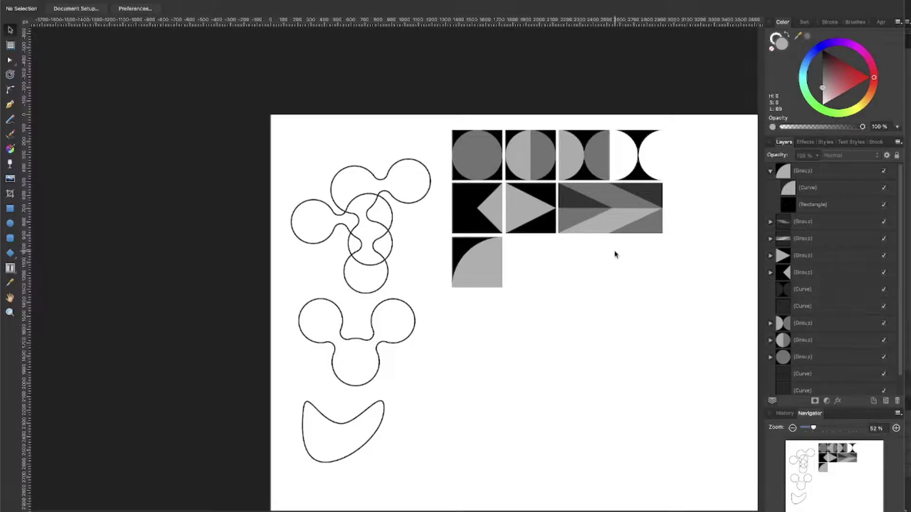
pyautogui.press('super+Tab')
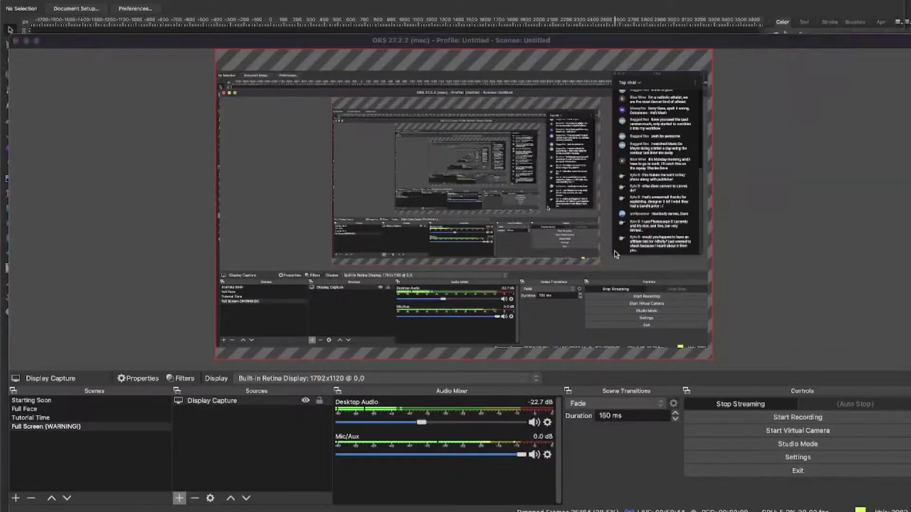
pyautogui.press('super+Tab')
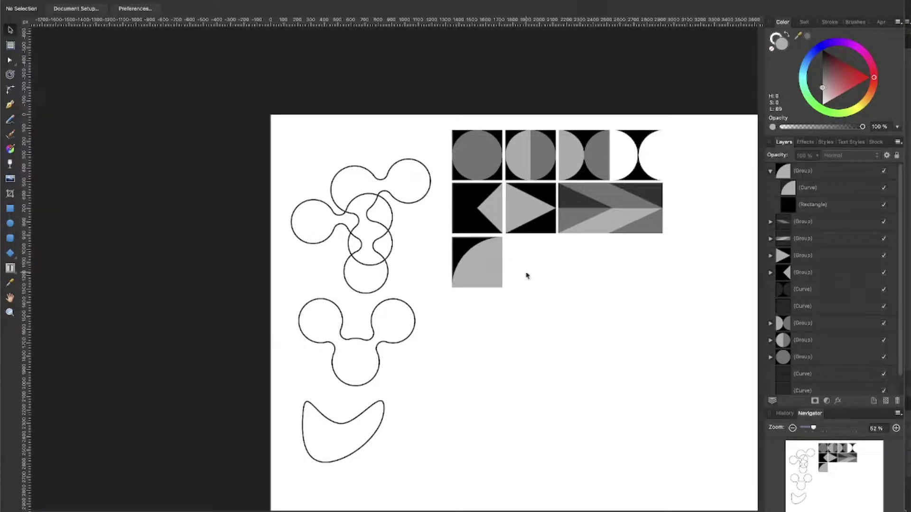
# Duplicate the quarter circle tile into the next column of the third row, keeping the grid spacing.
pyautogui.click(472, 245)
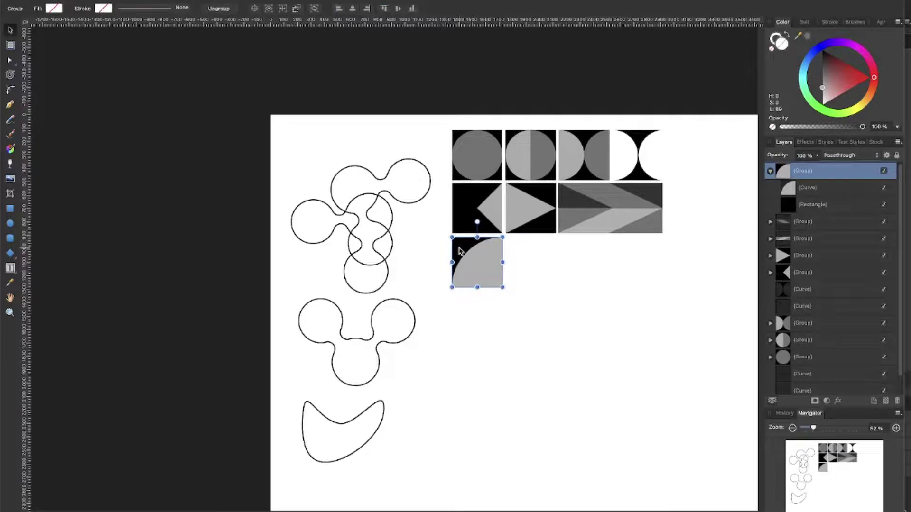
pyautogui.scroll(10, 565, 415)
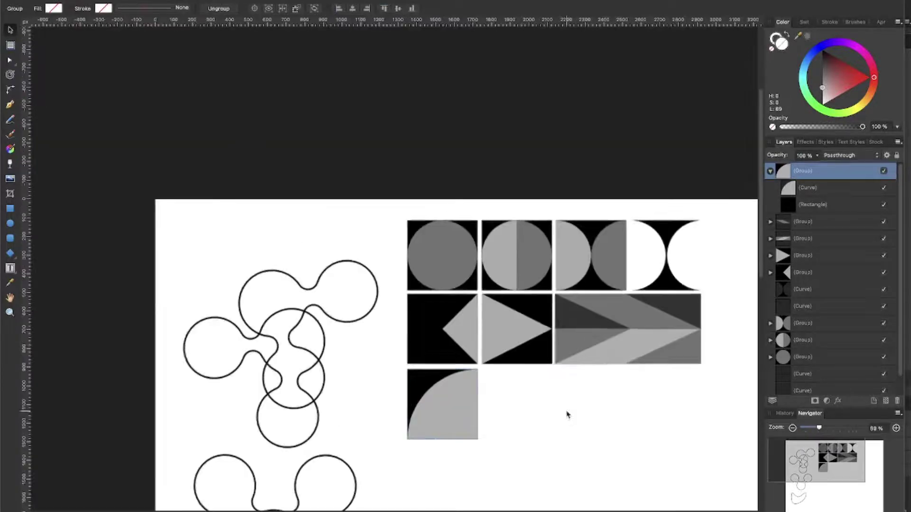
pyautogui.scroll(-5, 567, 421)
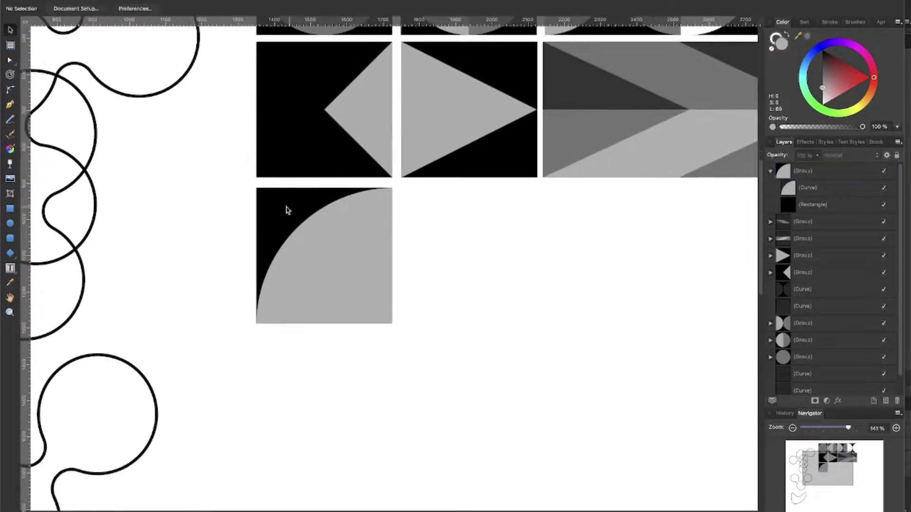
pyautogui.click(287, 214)
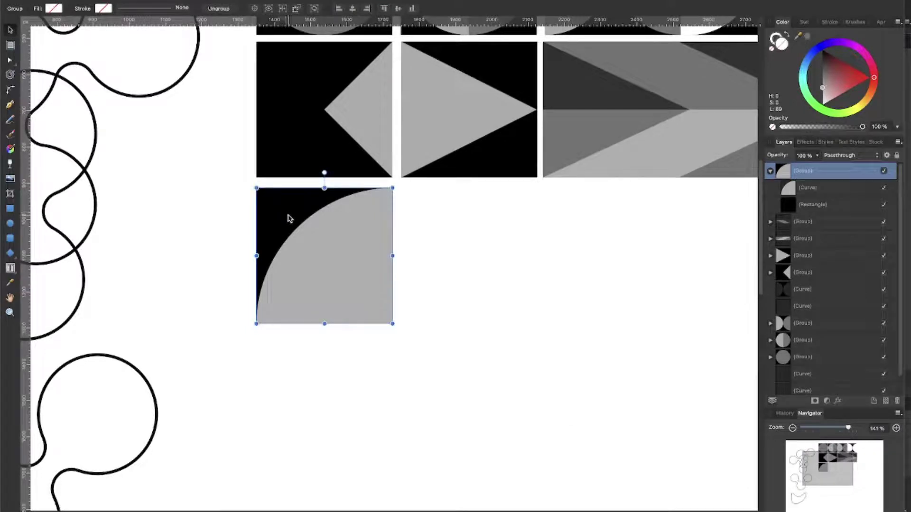
pyautogui.press('super+j')
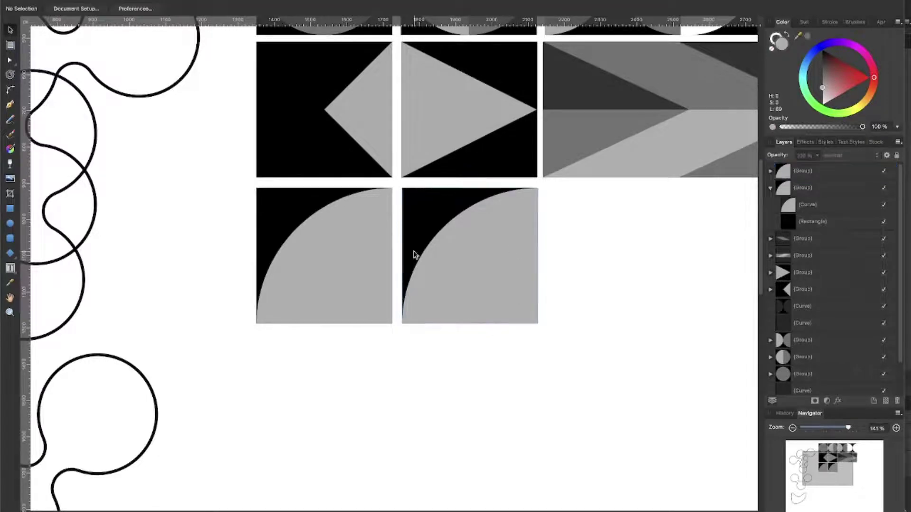
# Delete the quarter circle from the duplicated tile to leave only its black square.
pyautogui.doubleClick(456, 262)
pyautogui.doubleClick(457, 262)
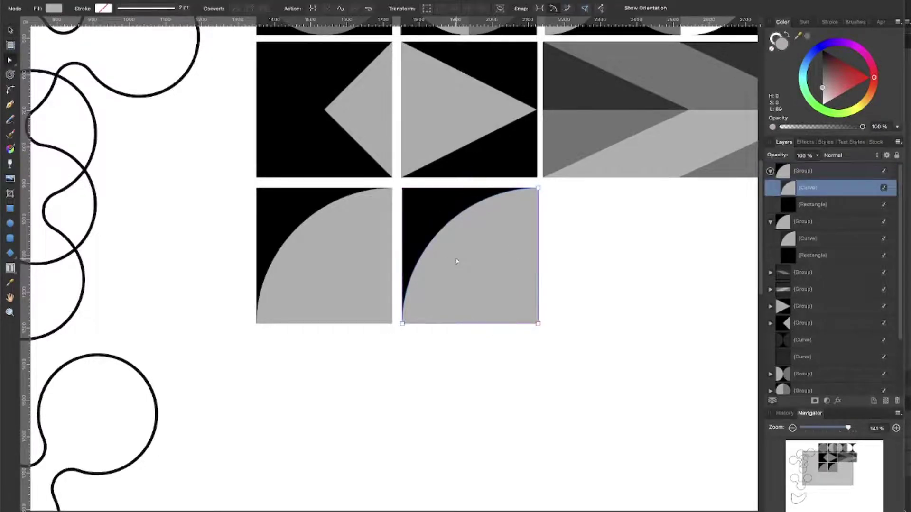
pyautogui.press('Delete')
pyautogui.click(624, 302)
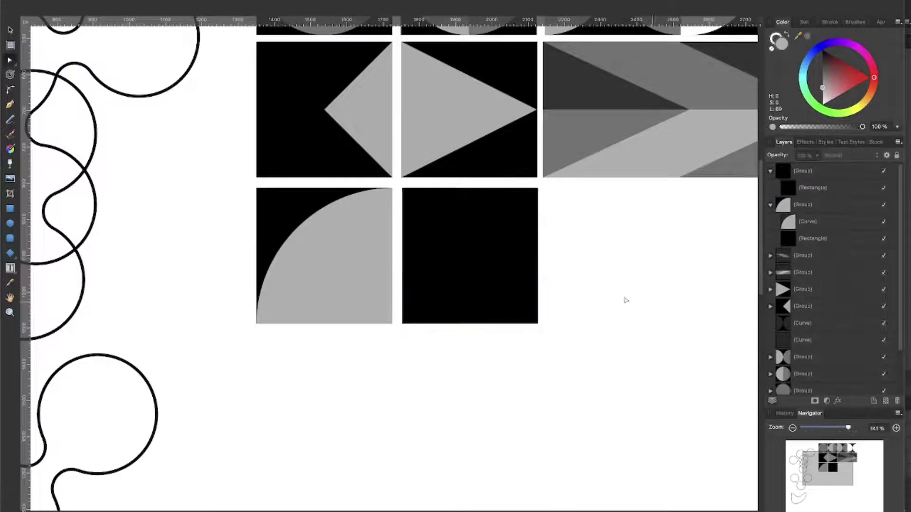
pyautogui.click(474, 256)
pyautogui.click(482, 284)
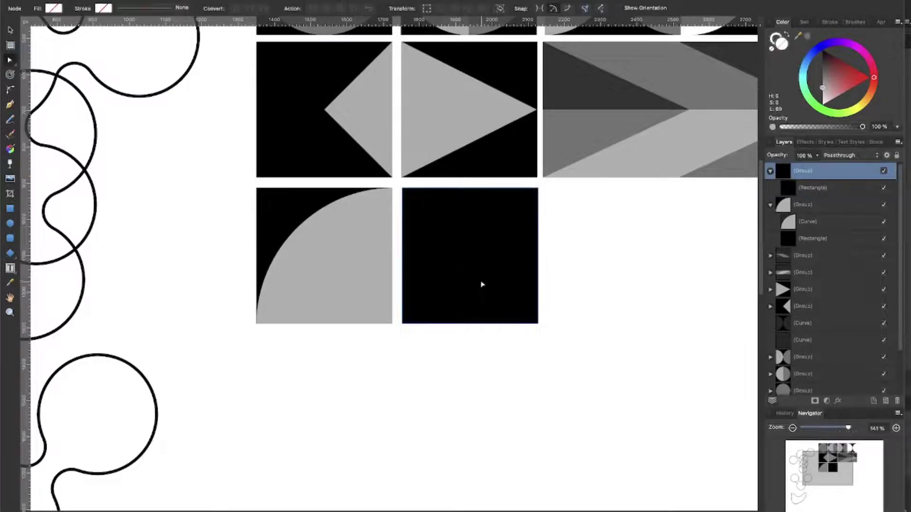
# Draw a grey rounded rectangle about 679 px wide and align its left and top edges with the black square's left edge and vertical middle.
pyautogui.press('m')
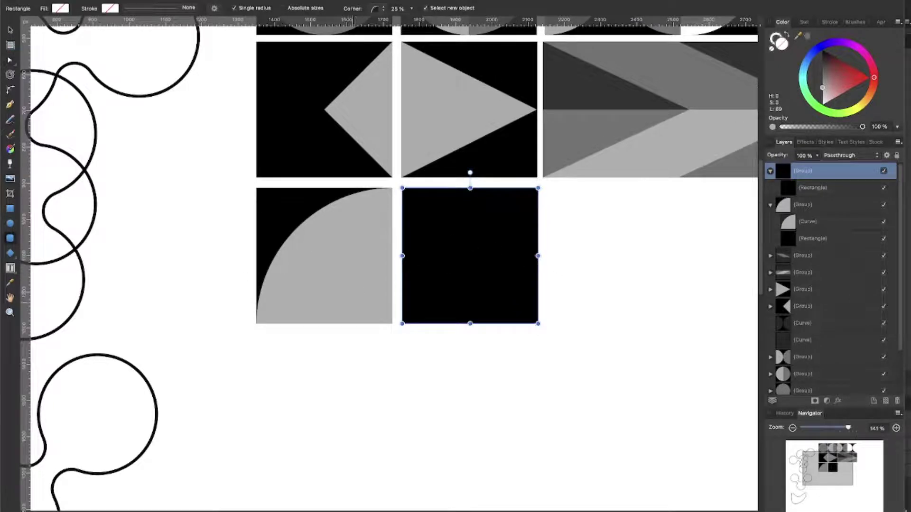
pyautogui.moveTo(380, 378); pyautogui.dragTo(626, 482)
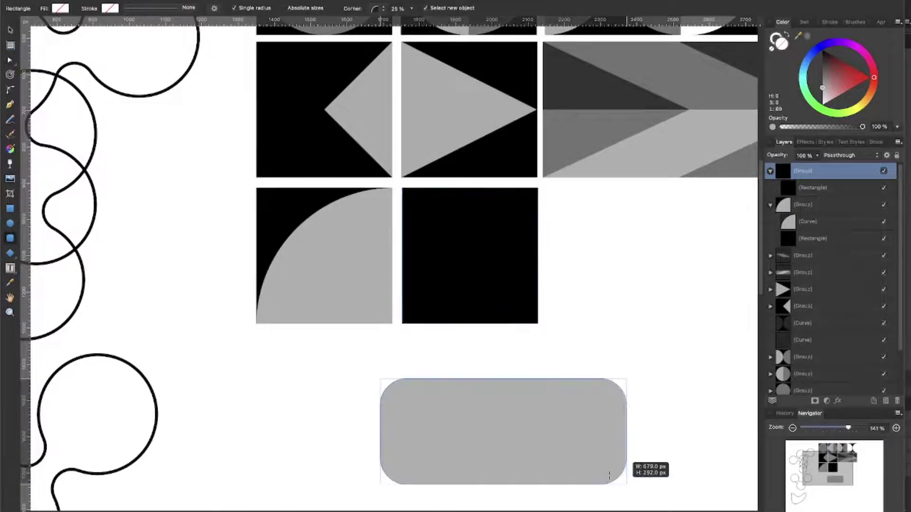
pyautogui.press('v')
pyautogui.moveTo(486, 426)
pyautogui.mouseDown()
pyautogui.moveTo(516, 395)
pyautogui.moveTo(518, 327)
pyautogui.moveTo(508, 322)
pyautogui.mouseUp()
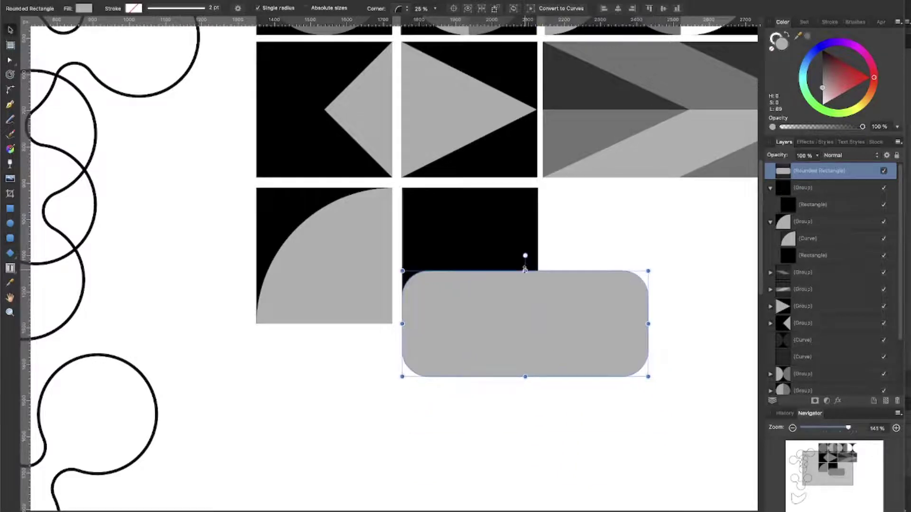
pyautogui.moveTo(526, 271)
pyautogui.mouseDown()
pyautogui.moveTo(530, 245)
pyautogui.moveTo(531, 256)
pyautogui.mouseUp()
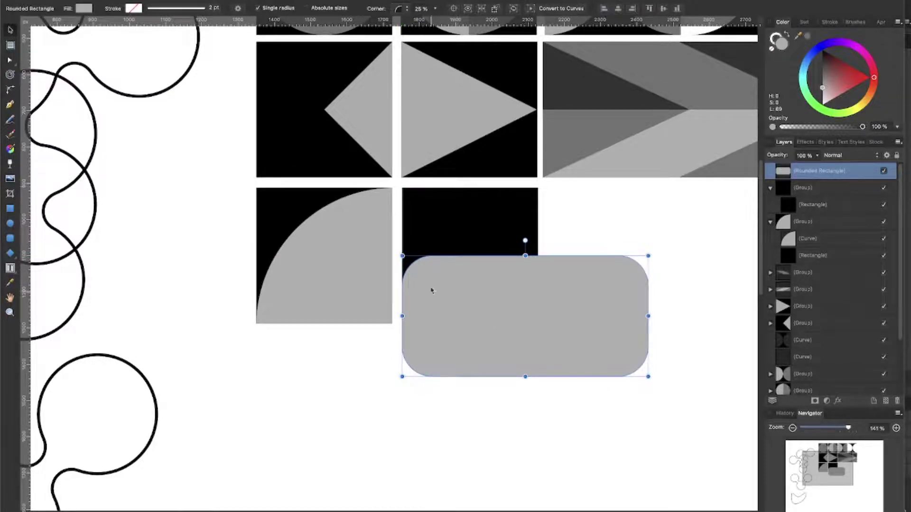
# Set the rounded rectangle's corner radius to 100 % and inspect how its curve meets the black square's left edge.
pyautogui.click(436, 8)
pyautogui.moveTo(434, 21); pyautogui.dragTo(468, 23)
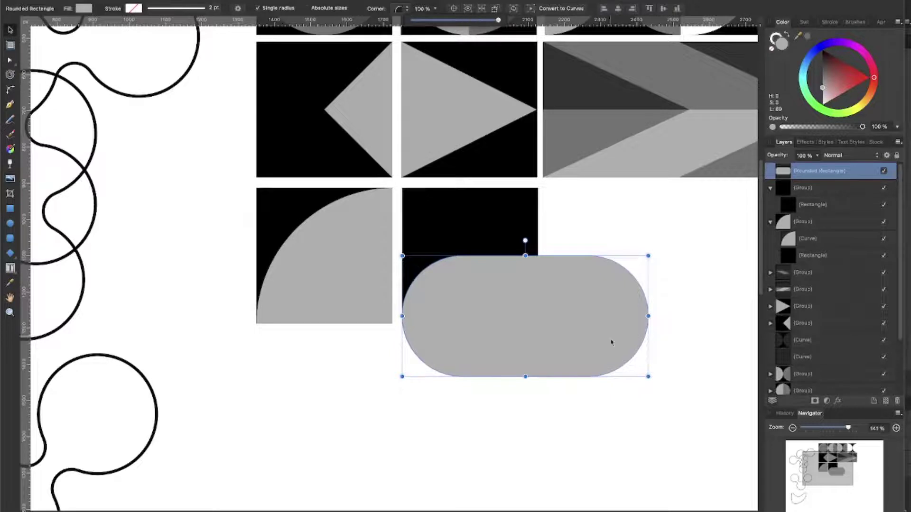
pyautogui.click(580, 244)
pyautogui.scroll(5, 411, 257)
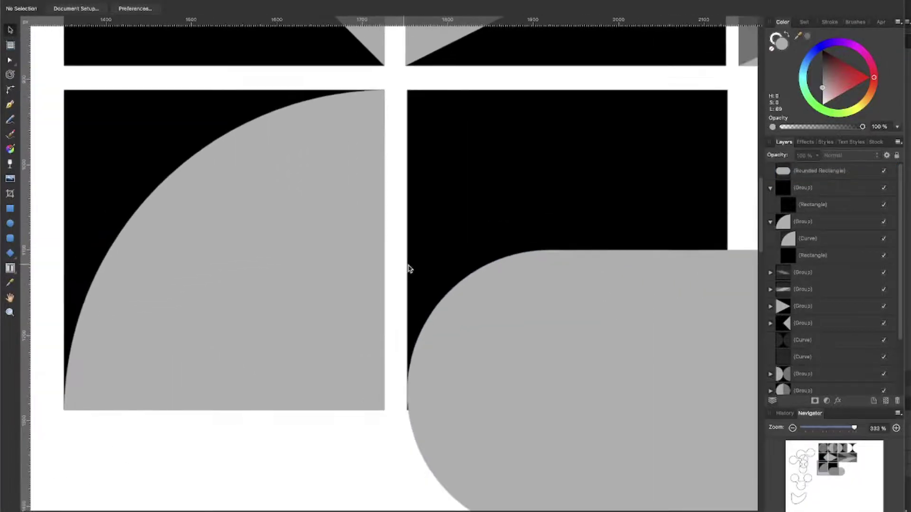
pyautogui.click(545, 264)
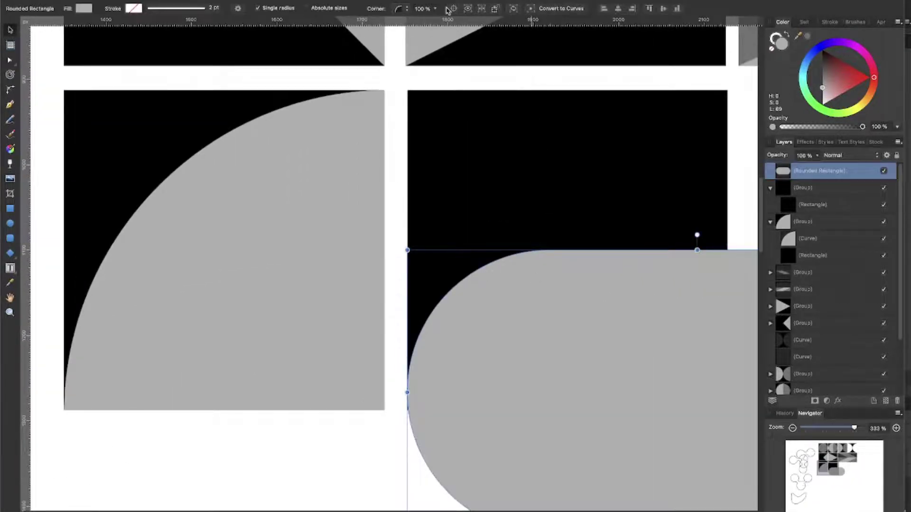
# Duplicate the black square behind the rounded rectangle and place the copy flush against its right edge.
pyautogui.scroll(-5, 598, 208)
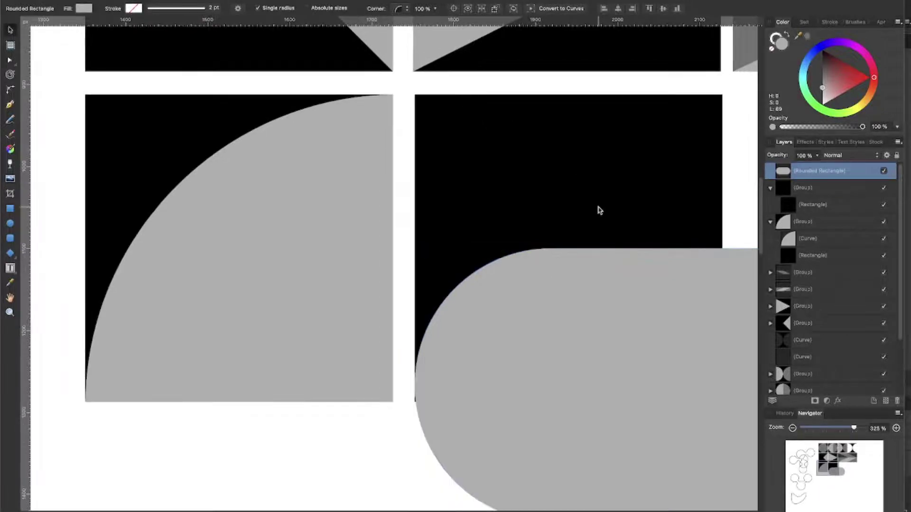
pyautogui.hscroll(3, 531, 197)
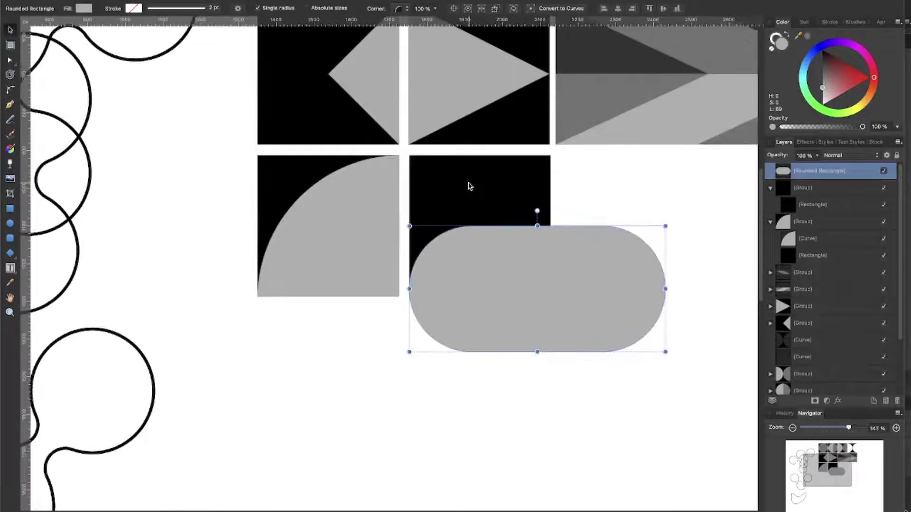
pyautogui.click(459, 196)
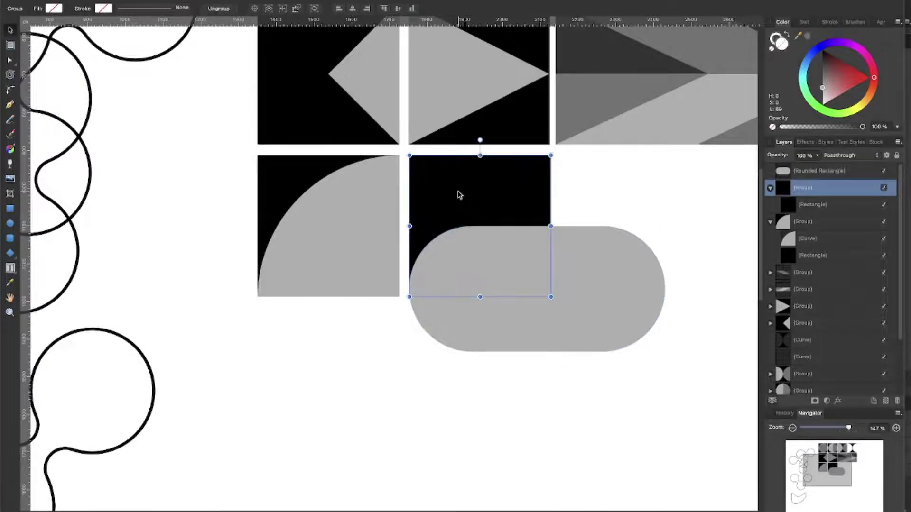
pyautogui.moveTo(459, 195); pyautogui.dragTo(592, 188)
pyautogui.scroll(5, 591, 188)
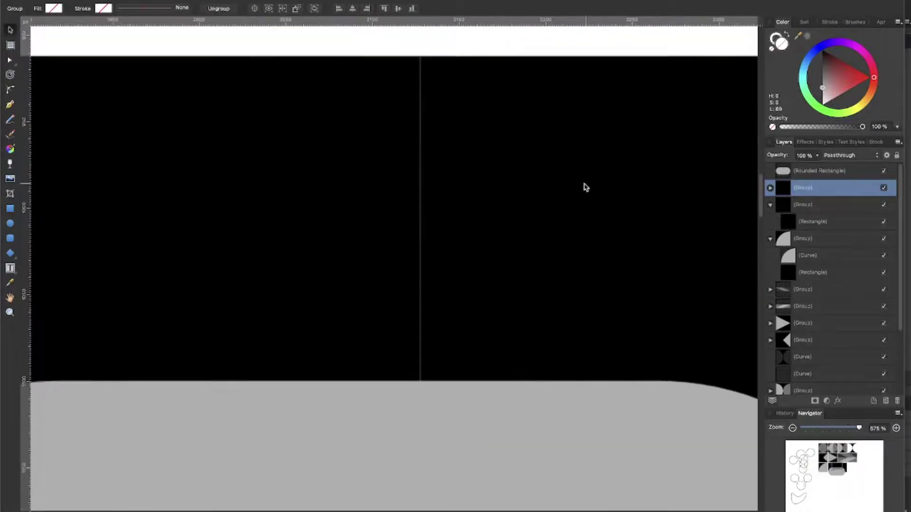
pyautogui.moveTo(485, 206); pyautogui.dragTo(482, 206)
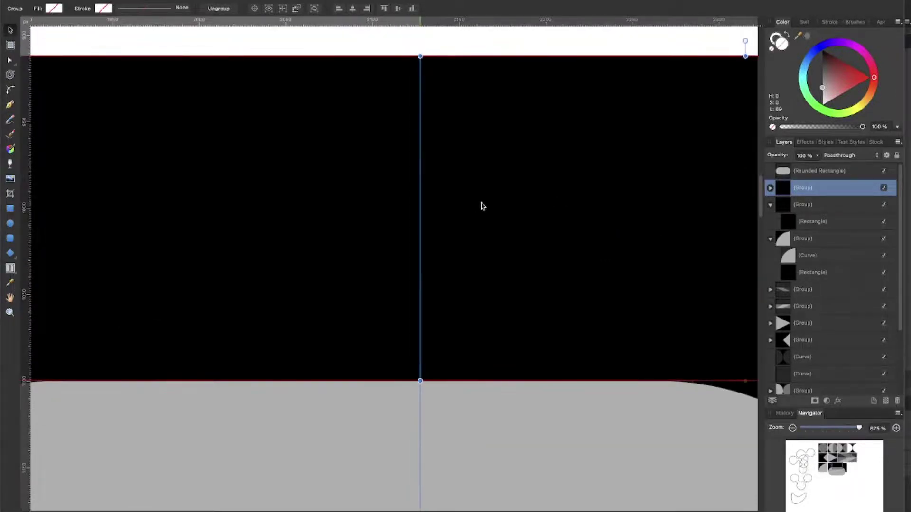
# Duplicate both black squares downward and snap the copies flush beneath the originals, forming a two-by-two block.
pyautogui.scroll(-5, 482, 206)
pyautogui.keyDown('shift'); pyautogui.click(458, 209); pyautogui.keyUp('shift')
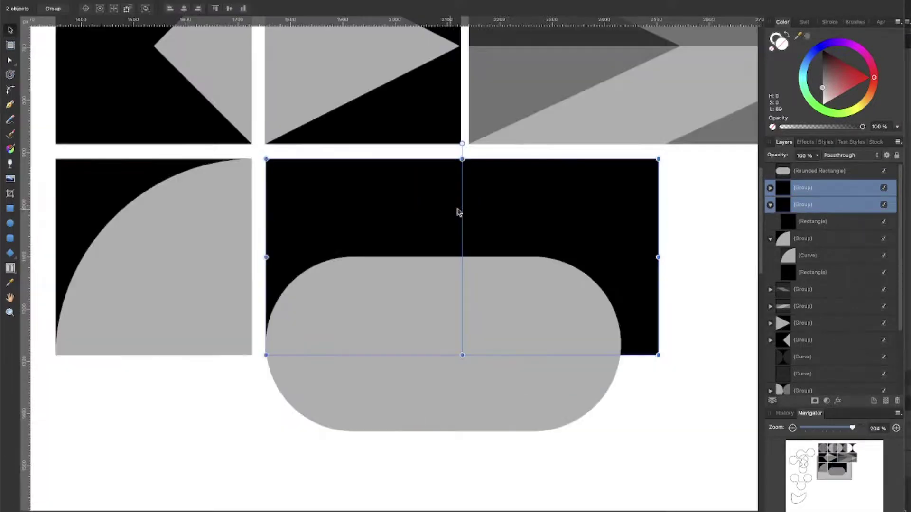
pyautogui.moveTo(508, 207); pyautogui.dragTo(520, 415)
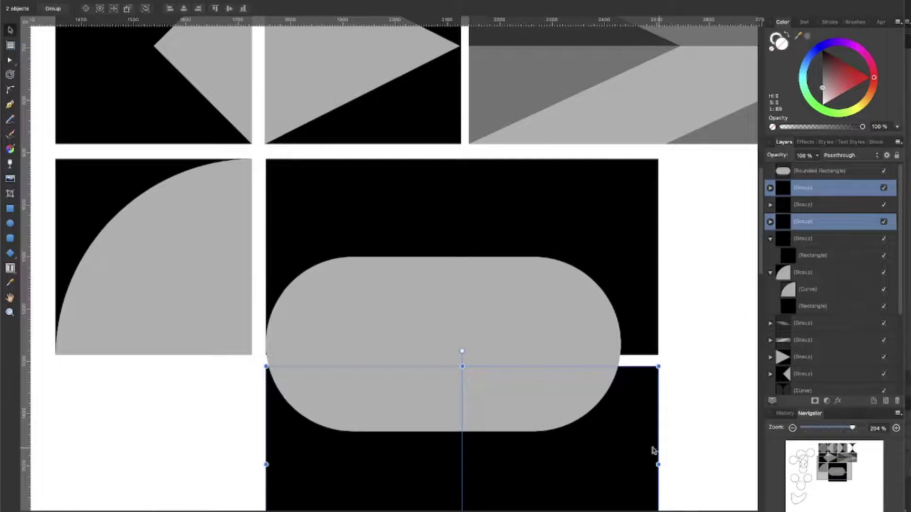
pyautogui.moveTo(653, 450); pyautogui.dragTo(646, 438)
pyautogui.scroll(2, 658, 400)
pyautogui.scroll(5, 658, 400)
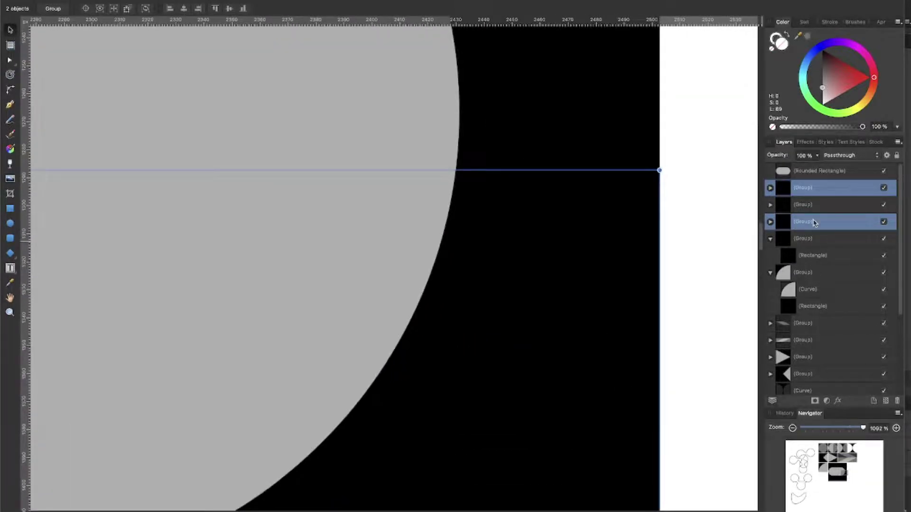
pyautogui.scroll(-2, 594, 232)
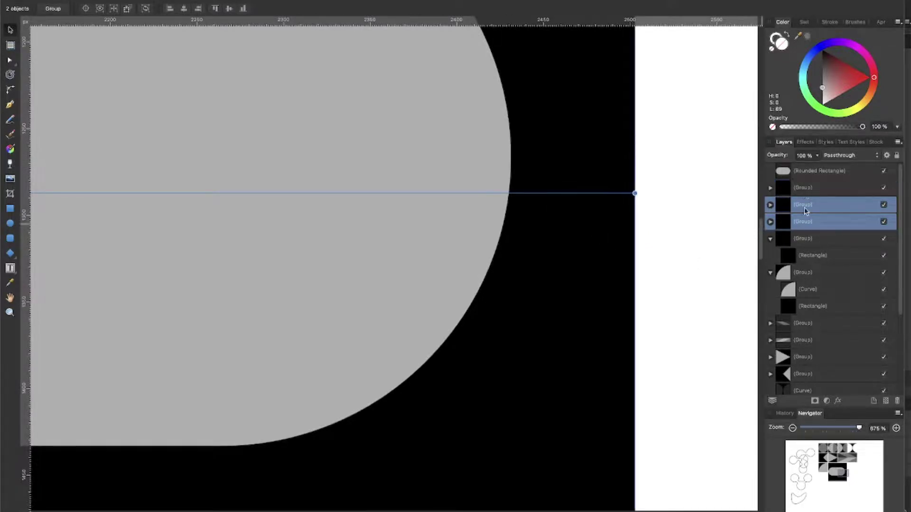
# Take the block's upper-left rectangle out of its group and delete the emptied group.
pyautogui.click(788, 190)
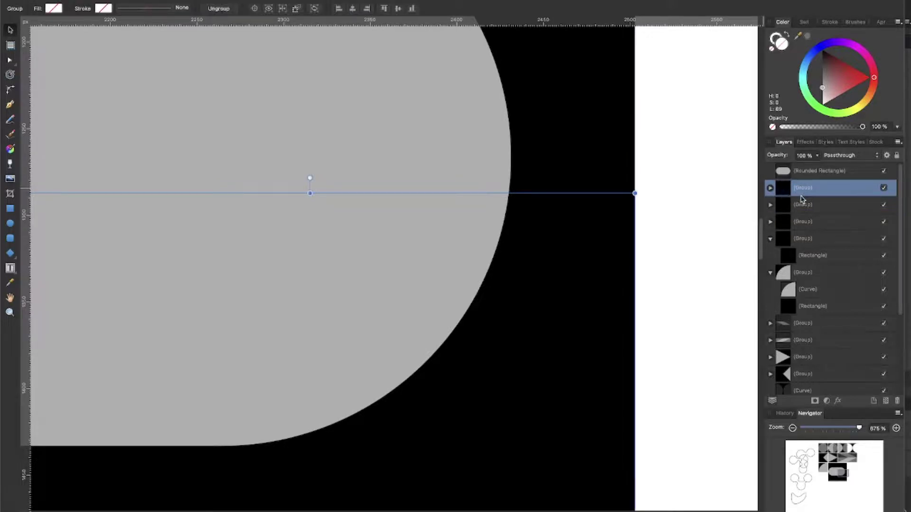
pyautogui.scroll(-5, 452, 166)
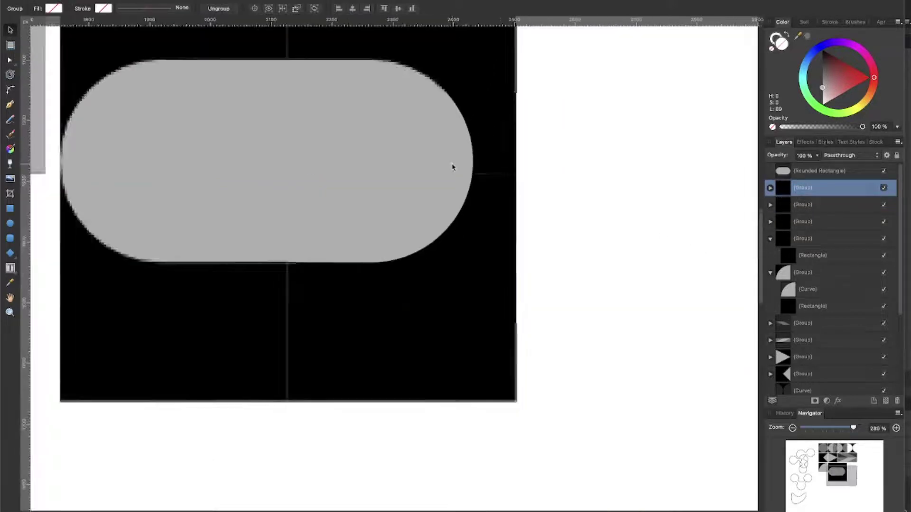
pyautogui.click(425, 162)
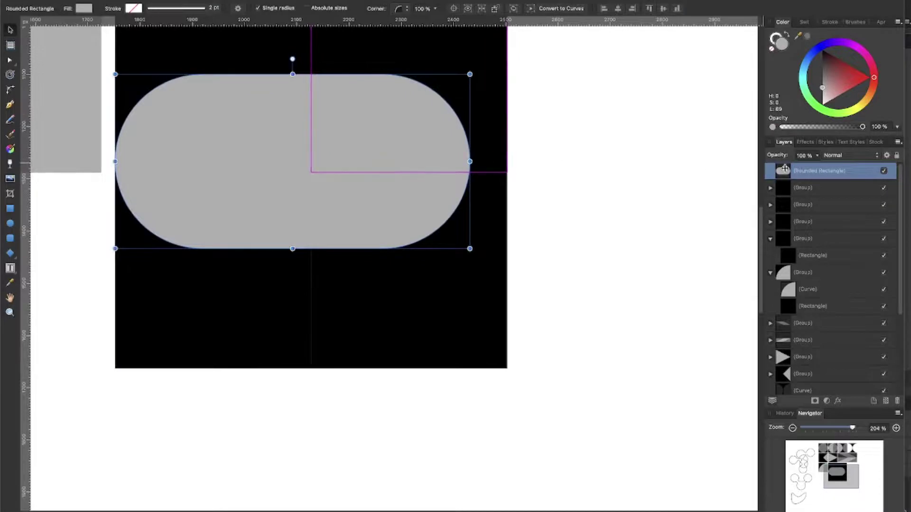
pyautogui.click(813, 189)
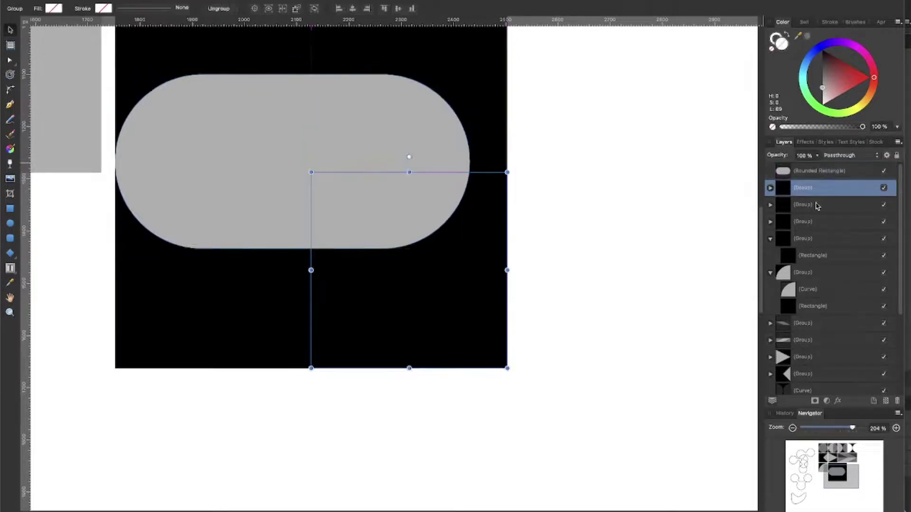
pyautogui.keyDown('shift'); pyautogui.click(816, 207); pyautogui.keyUp('shift')
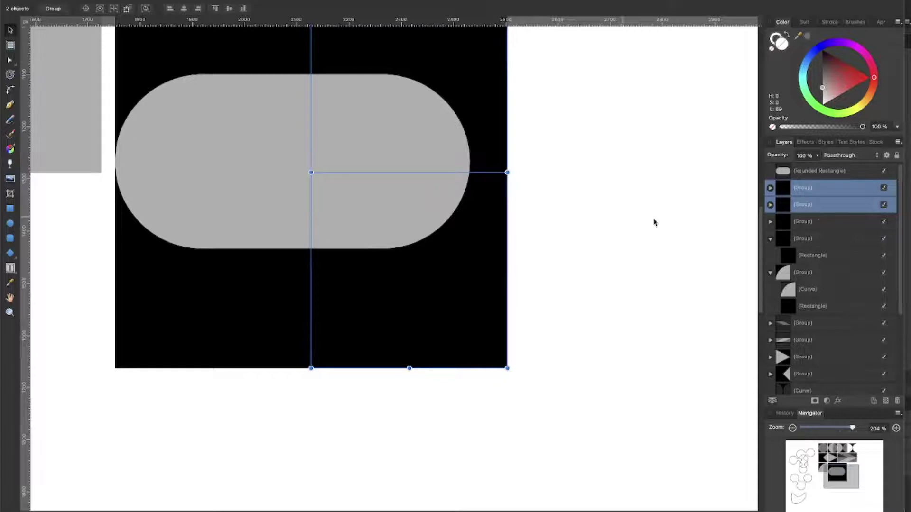
pyautogui.click(770, 205)
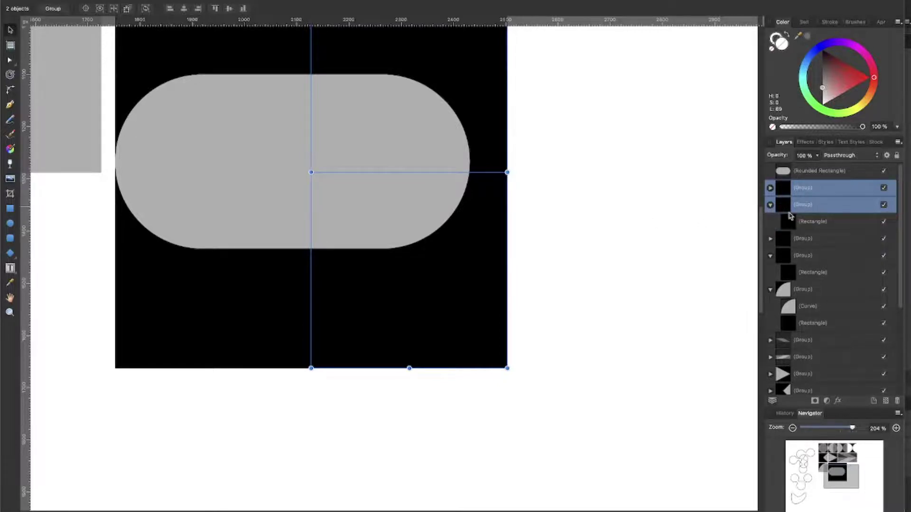
pyautogui.click(772, 211)
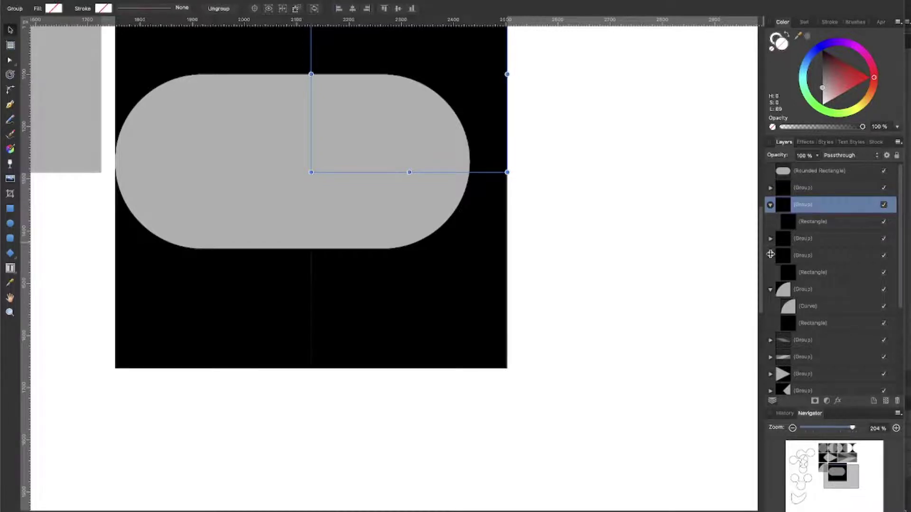
pyautogui.click(771, 256)
pyautogui.click(772, 257)
pyautogui.click(784, 257)
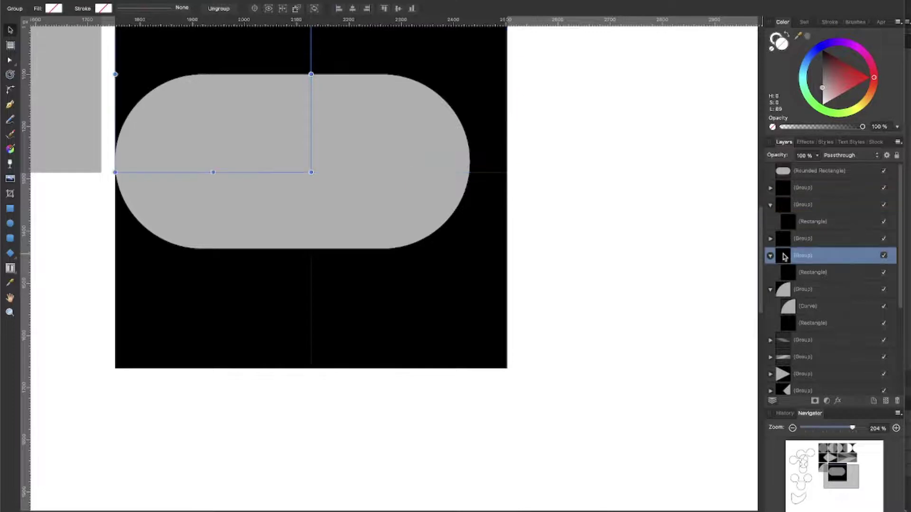
pyautogui.moveTo(788, 273); pyautogui.dragTo(784, 257)
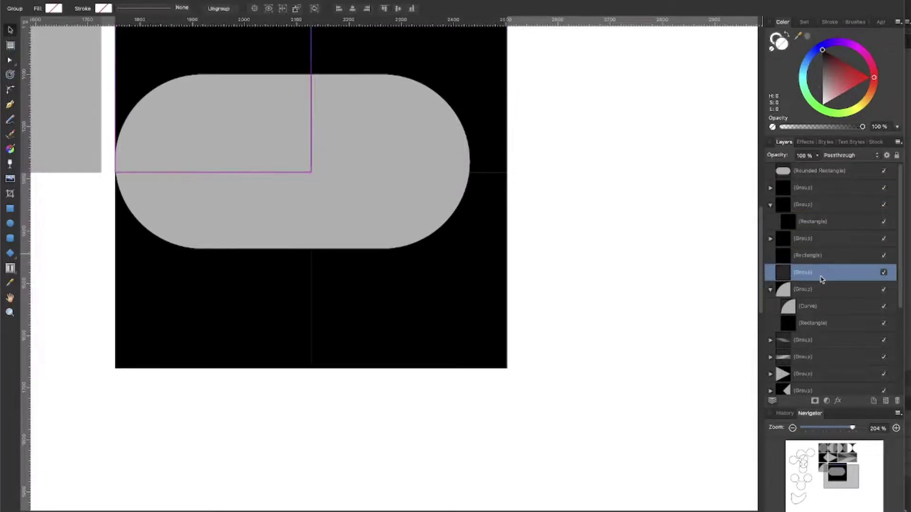
pyautogui.press('Delete')
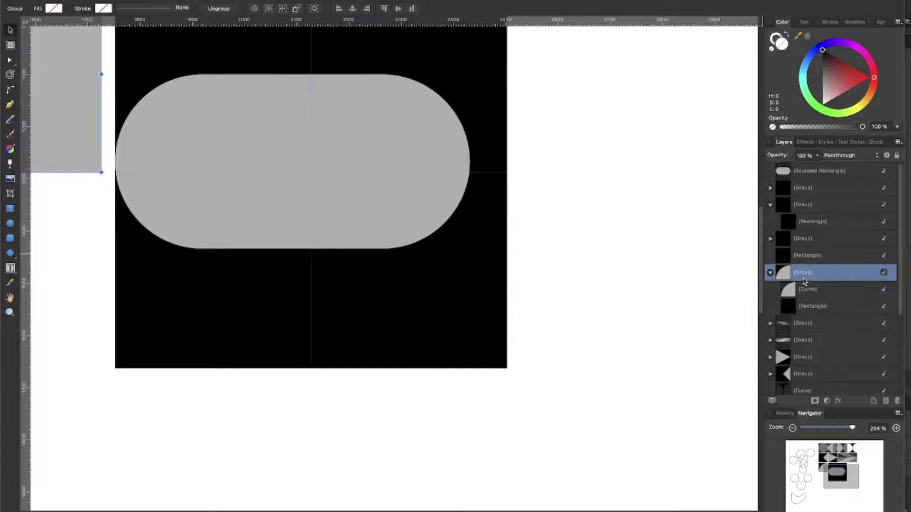
# Take the block's lower-left rectangle out of its group and remove the leftover empty group.
pyautogui.click(797, 239)
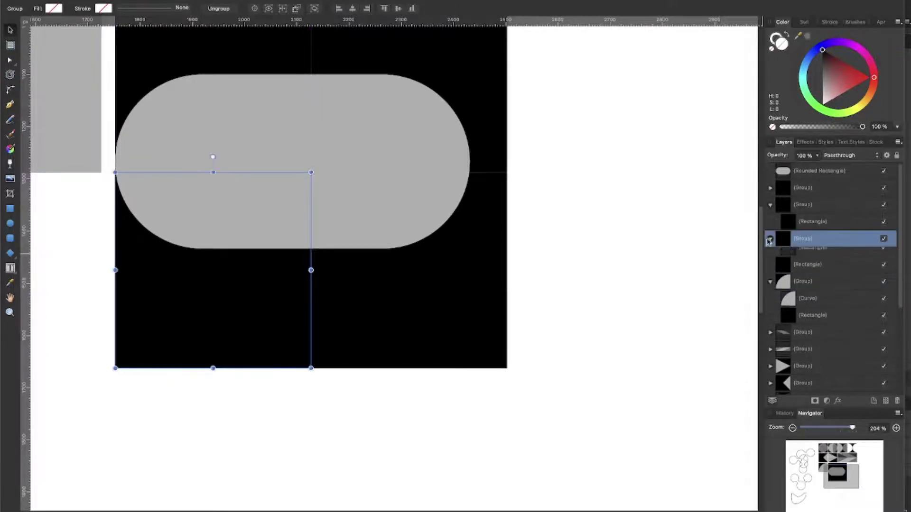
pyautogui.click(770, 238)
pyautogui.moveTo(765, 268); pyautogui.dragTo(768, 266)
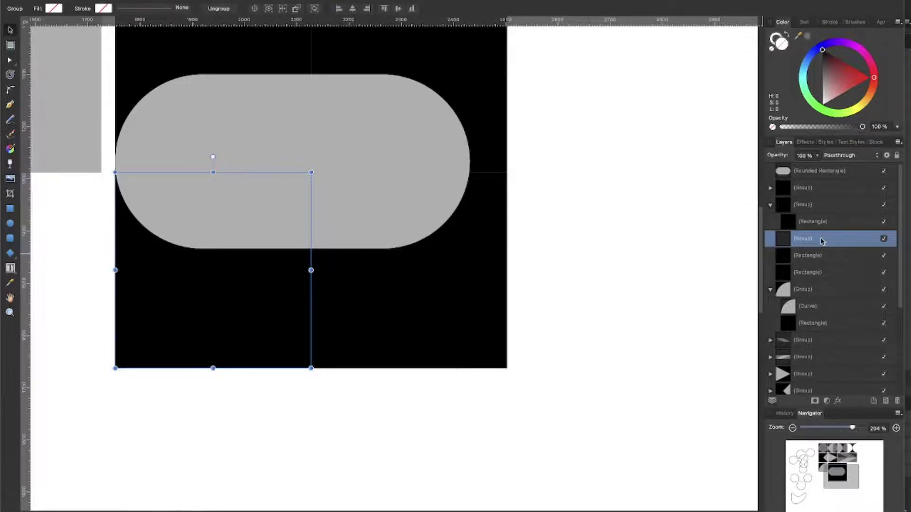
pyautogui.click(568, 284)
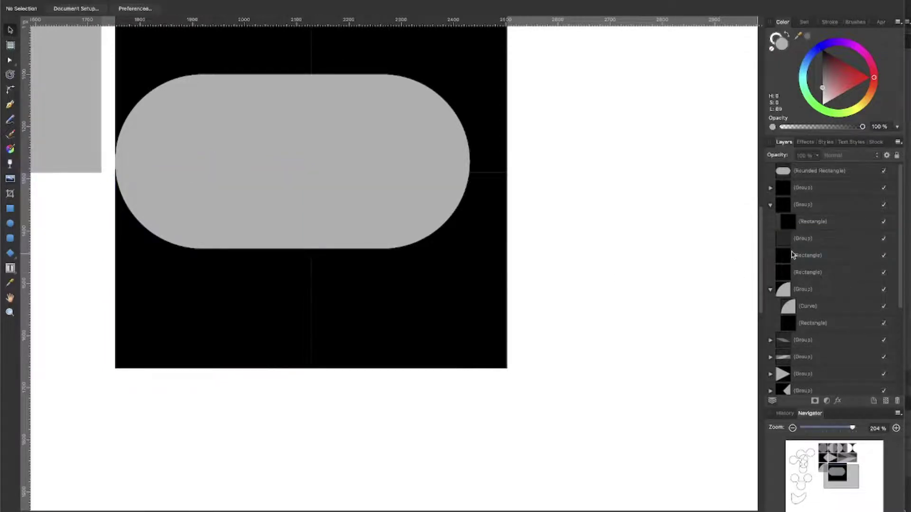
pyautogui.click(793, 256)
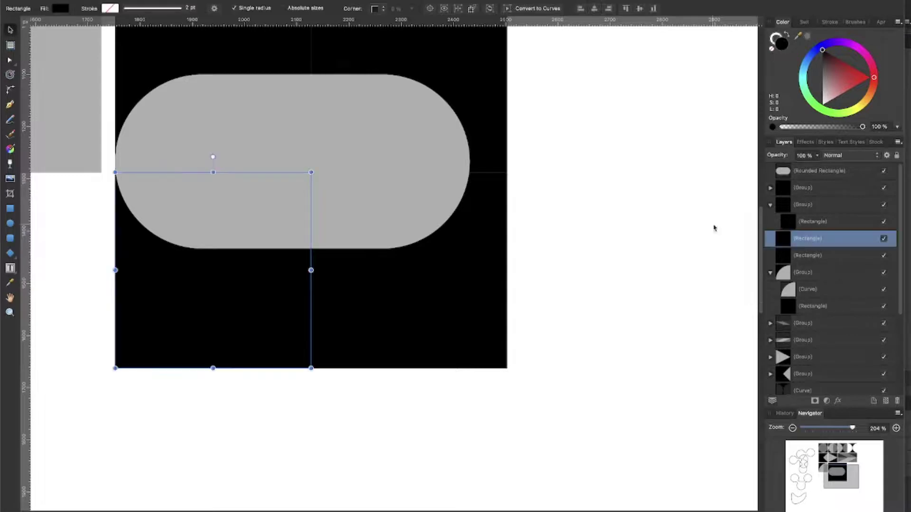
# Release the block's two right-hand rectangles from their groups so that only plain rectangles remain.
pyautogui.moveTo(788, 227); pyautogui.dragTo(806, 204)
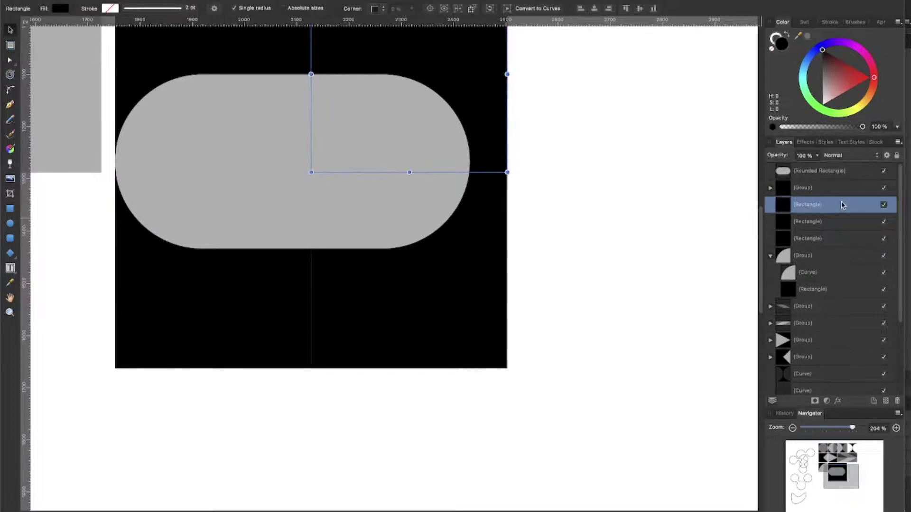
pyautogui.moveTo(836, 201); pyautogui.dragTo(783, 217)
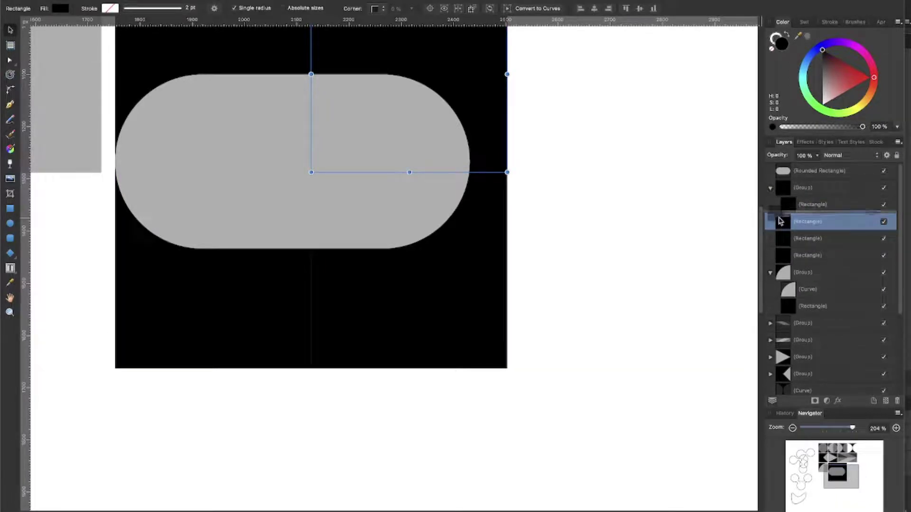
pyautogui.click(805, 190)
pyautogui.hotkey('ctrl', 'shift', 'g')
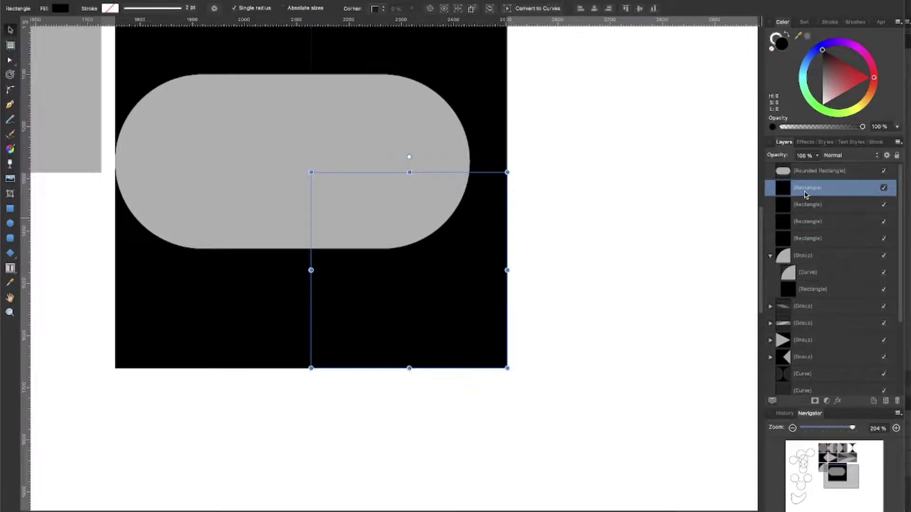
# Switch to OBS to read the live stream chat and return to Affinity Designer.
pyautogui.press('super+Tab')
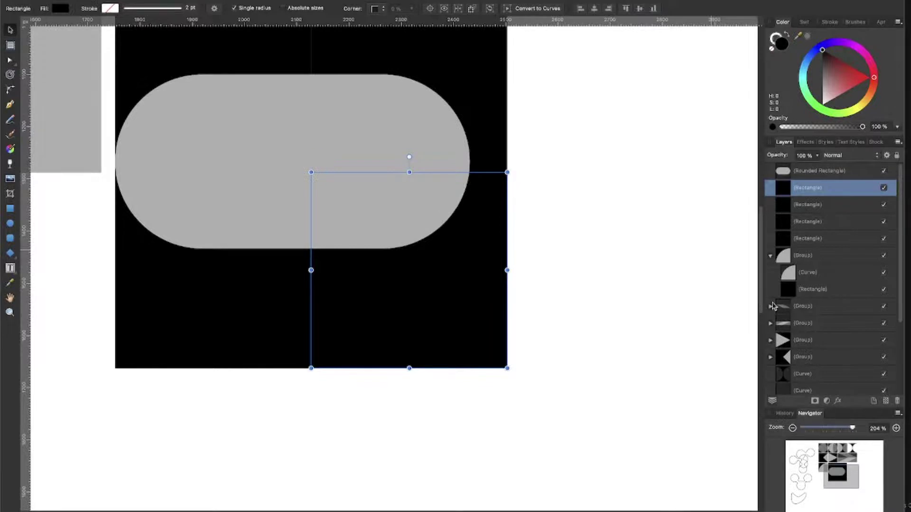
pyautogui.press('super+Tab')
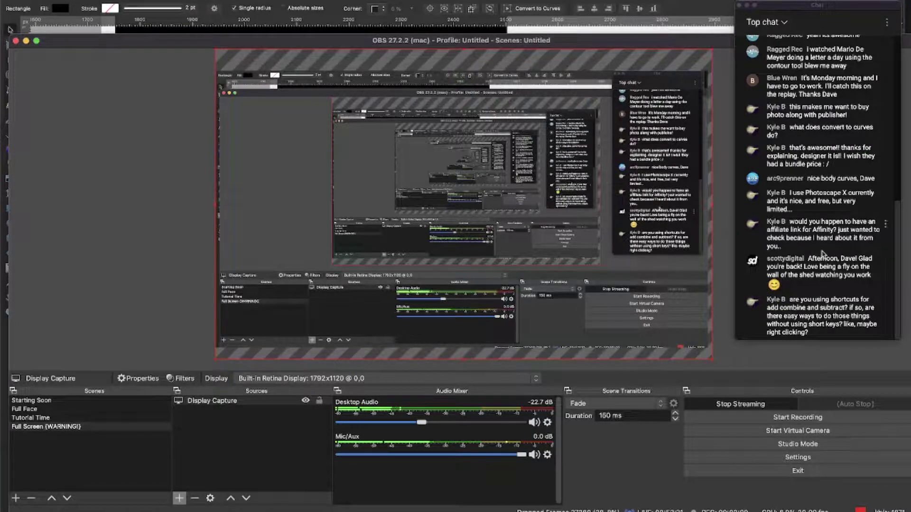
pyautogui.press('super+Tab')
# Add the two right-hand rectangles and the lower-left rectangle together into one L-shaped curve.
pyautogui.keyDown('shift'); pyautogui.click(499, 135); pyautogui.keyUp('shift')
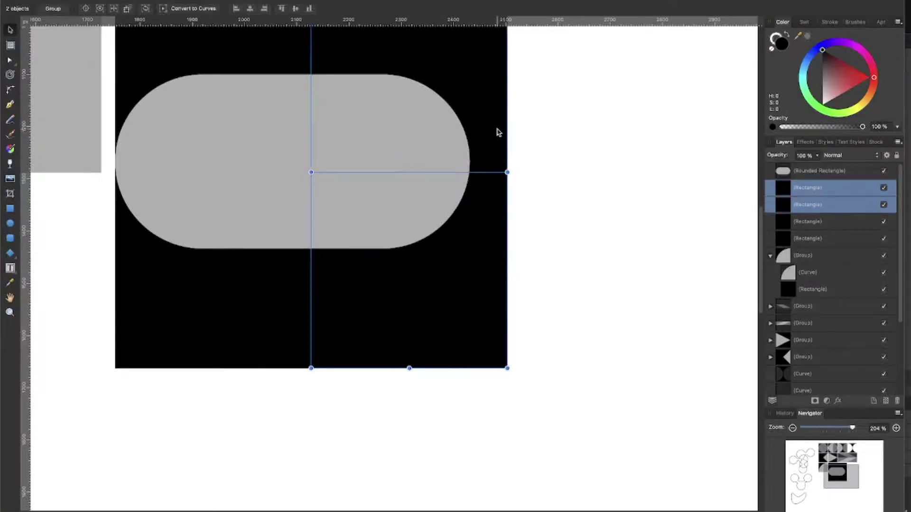
pyautogui.click(683, 1)
pyautogui.click(218, 320)
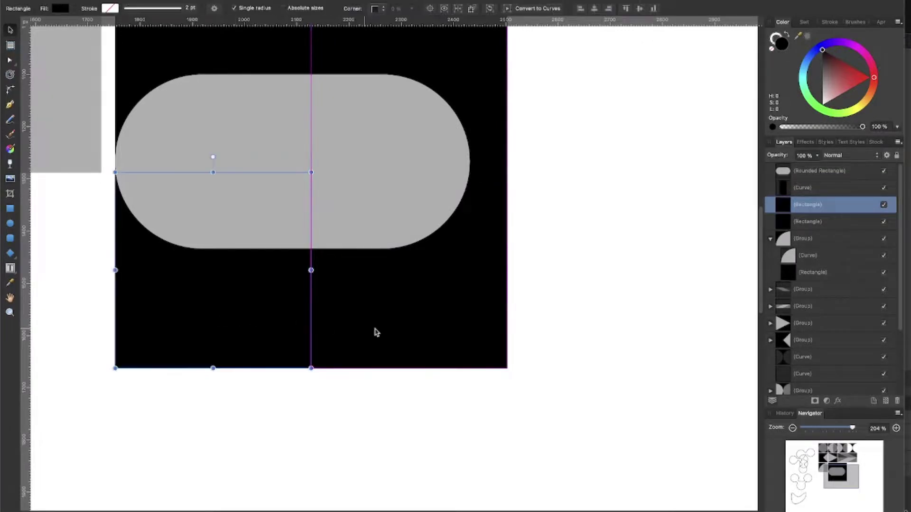
pyautogui.keyDown('shift'); pyautogui.click(408, 317); pyautogui.keyUp('shift')
pyautogui.click(684, 1)
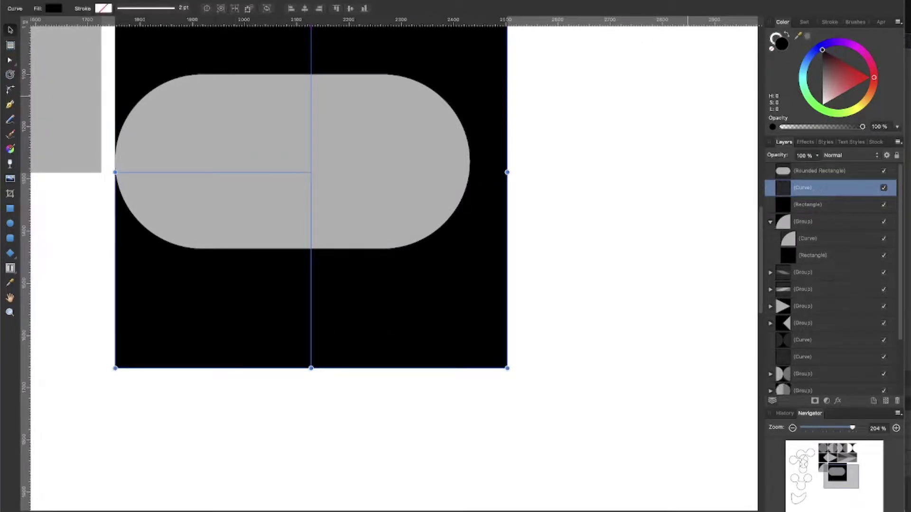
pyautogui.scroll(3, 549, 247)
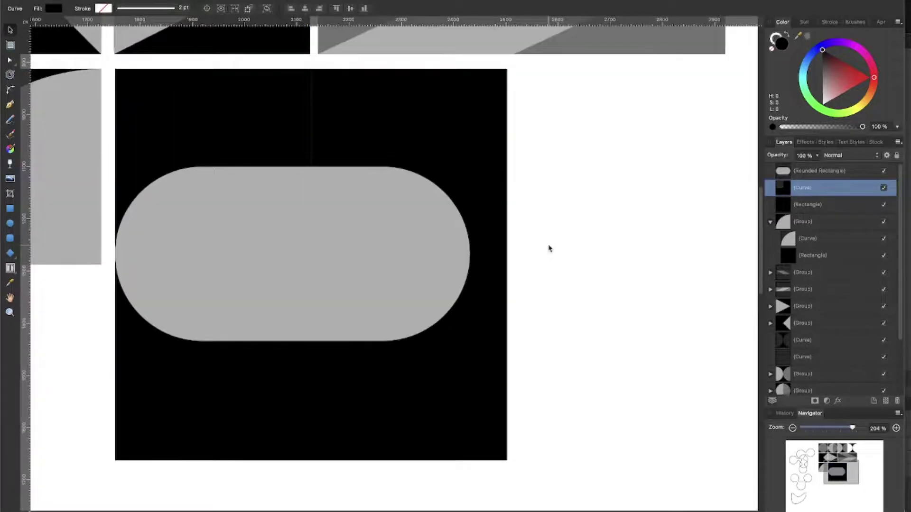
# Bring the L-shaped curve in front of the rounded rectangle and subtract it from the rounded rectangle.
pyautogui.click(495, 285)
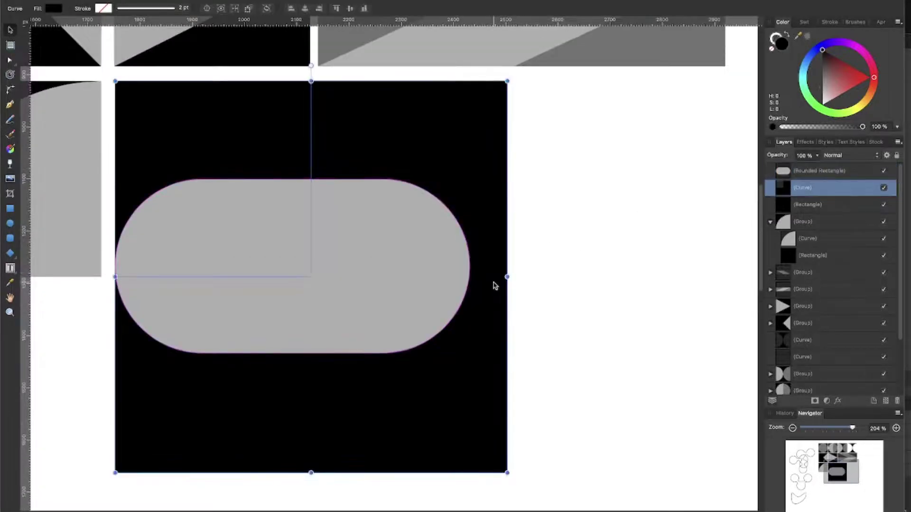
pyautogui.press('super+bracketright')
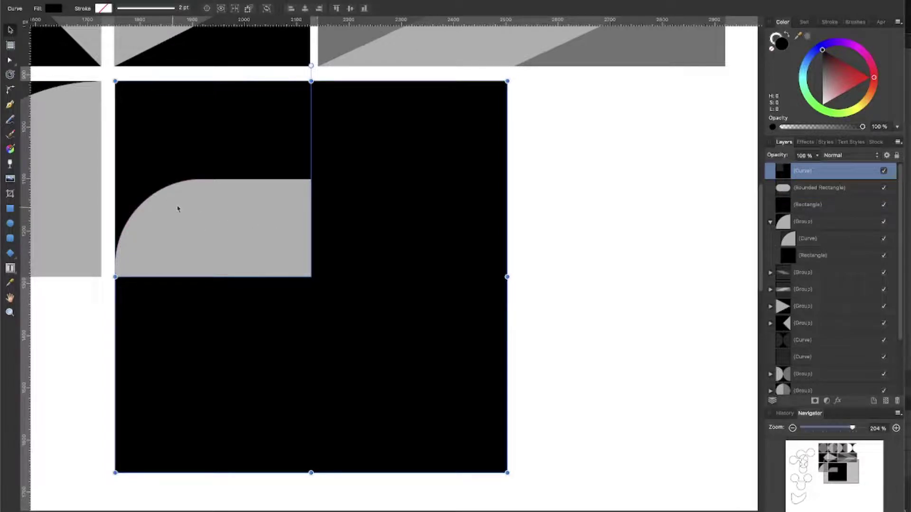
pyautogui.keyDown('shift'); pyautogui.click(210, 213); pyautogui.keyUp('shift')
pyautogui.press('super+alt+minus')
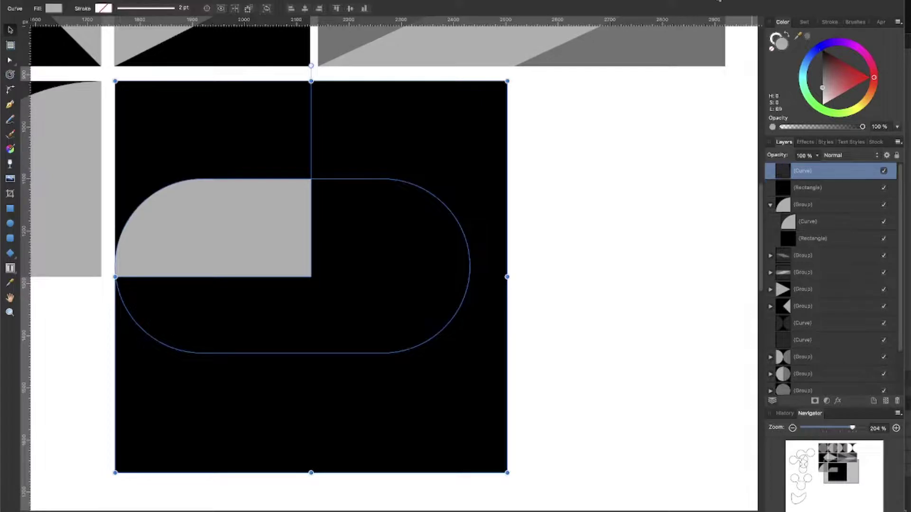
# Shorten the black square from its upper edge to 187.7 px high, matching the trimmed grey curve's height.
pyautogui.click(473, 300)
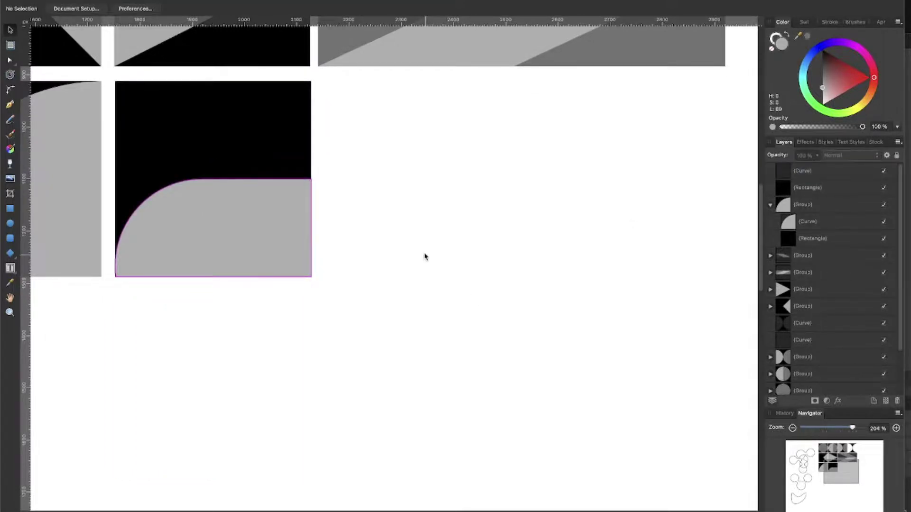
pyautogui.scroll(2, 179, 204)
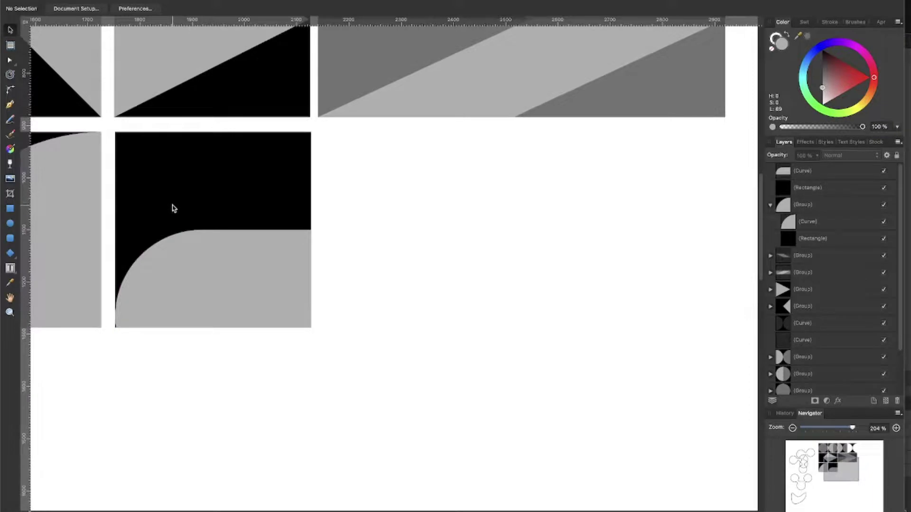
pyautogui.click(232, 198)
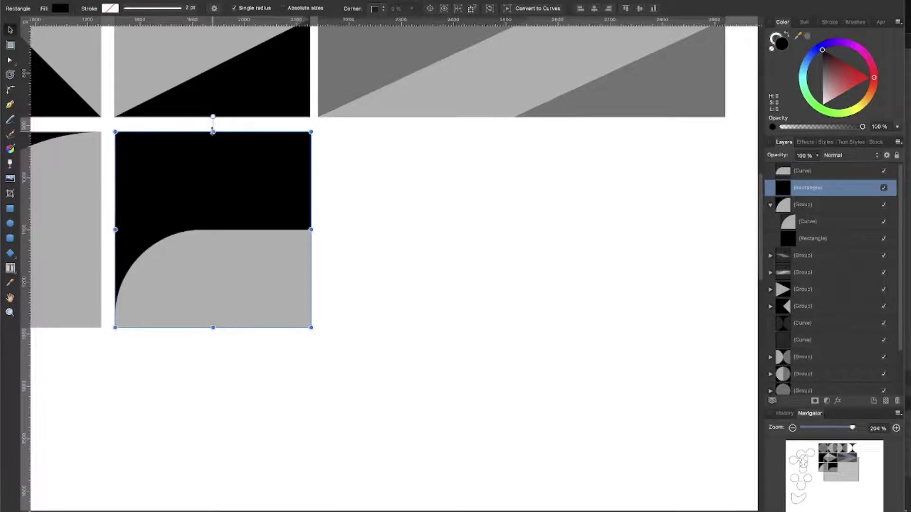
pyautogui.moveTo(213, 131); pyautogui.dragTo(214, 230)
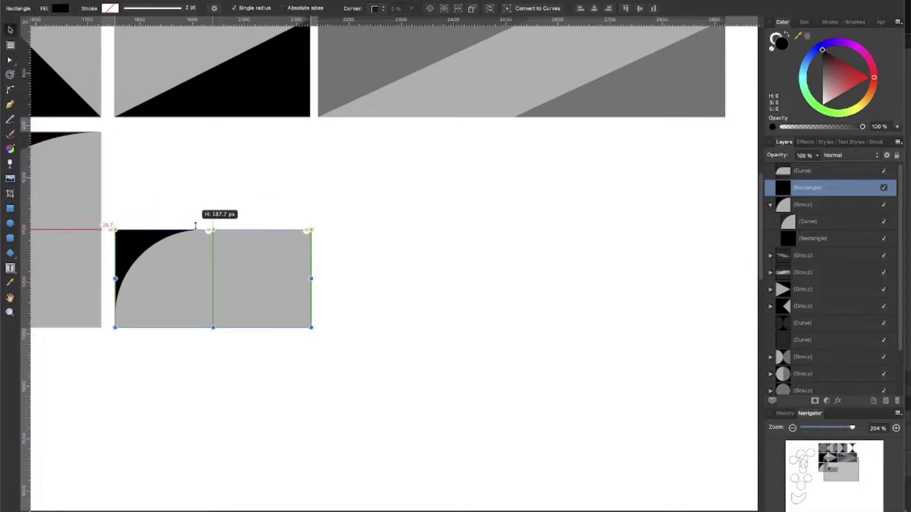
pyautogui.click(449, 221)
# Duplicate the grey curve together with its black rectangle straight up for the tile's upper half.
pyautogui.moveTo(365, 393); pyautogui.dragTo(89, 212)
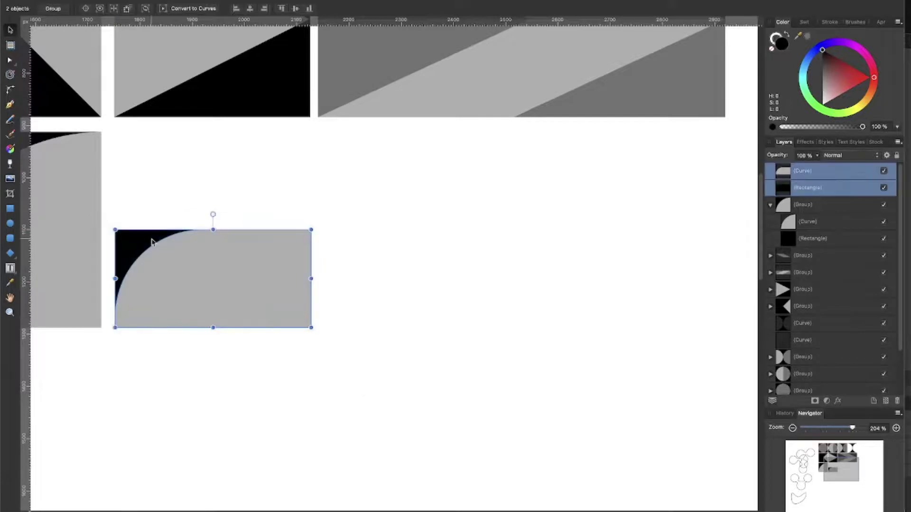
pyautogui.moveTo(202, 234); pyautogui.dragTo(203, 214)
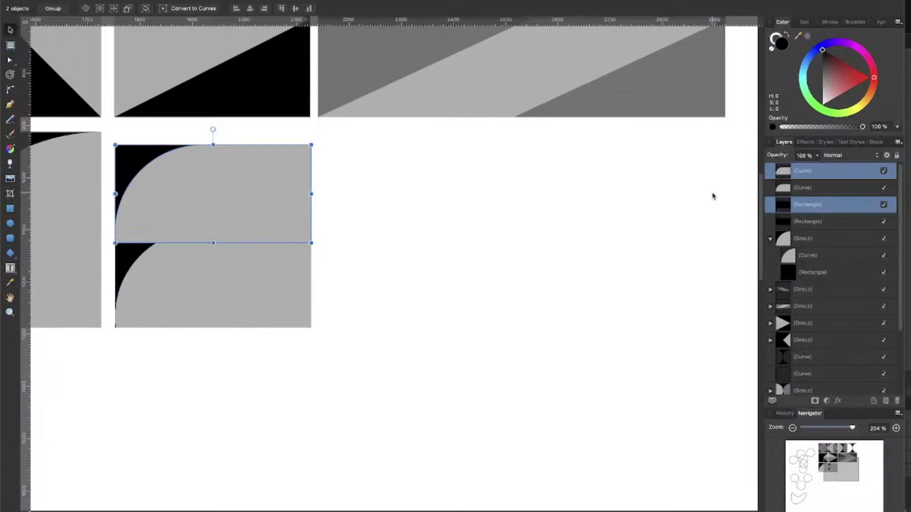
pyautogui.click(713, 195)
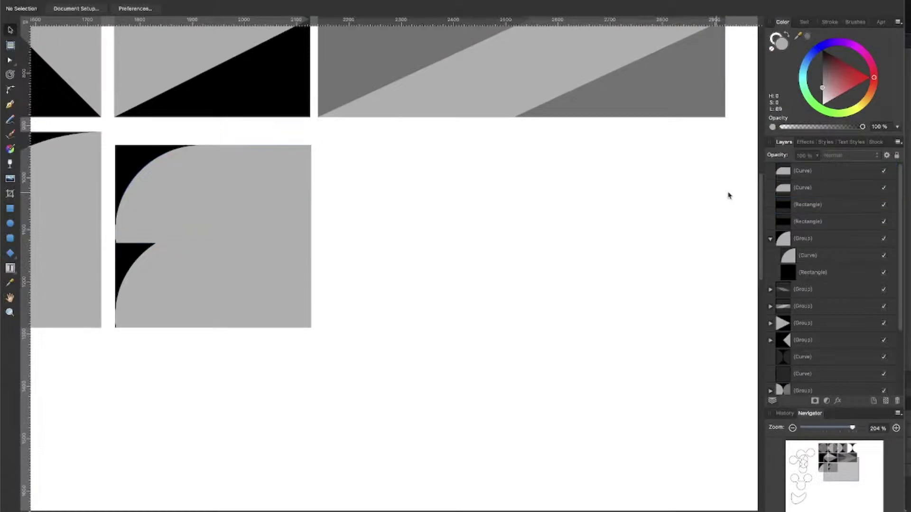
# Group each grey curve with its own black rectangle and flip the upper group vertically so it meets the lower half.
pyautogui.click(817, 172)
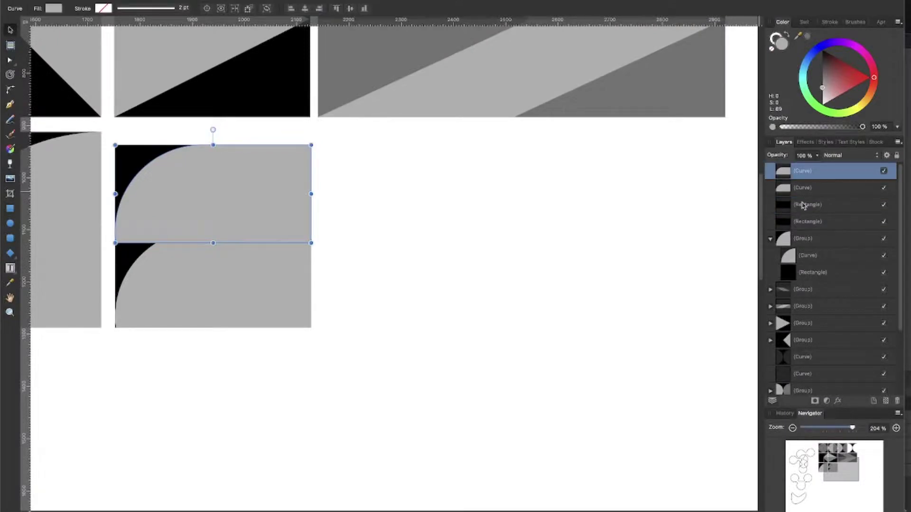
pyautogui.keyDown('super'); pyautogui.click(806, 205); pyautogui.keyUp('super')
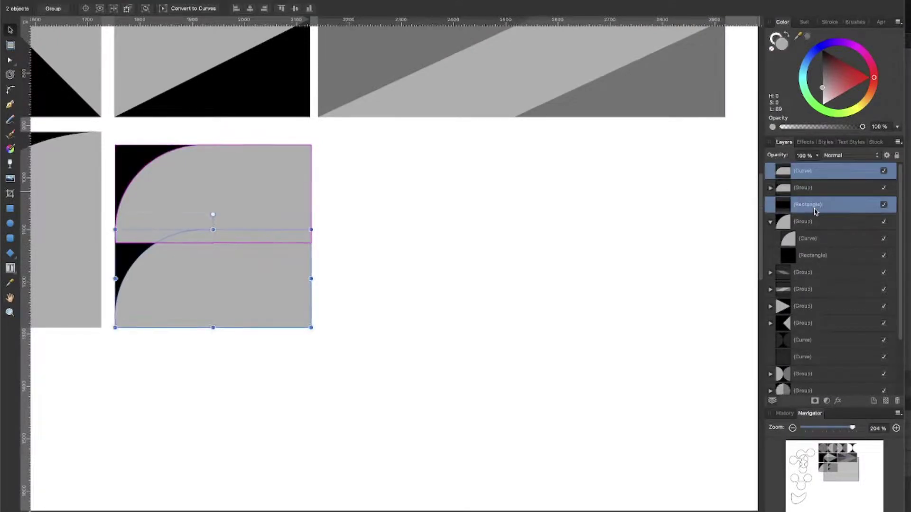
pyautogui.press('super+g')
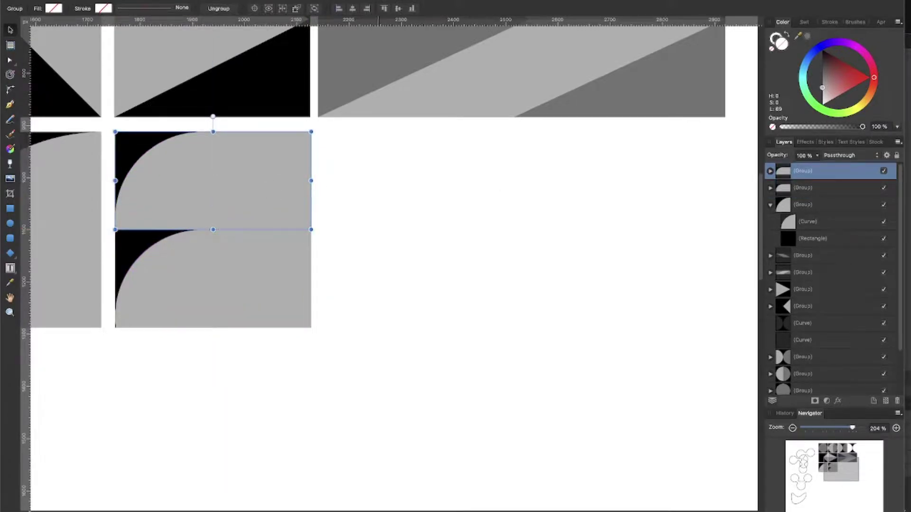
pyautogui.press('super+d')
pyautogui.click(236, 192)
# Move the lower group down about 10 px from the upper one to inspect the edges along the seam.
pyautogui.scroll(10, 218, 220)
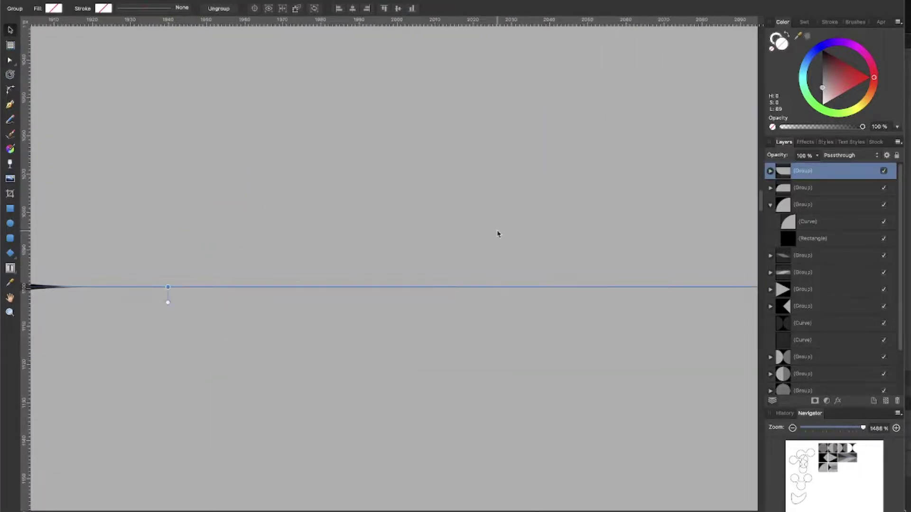
pyautogui.scroll(-3, 659, 252)
pyautogui.scroll(3, 636, 297)
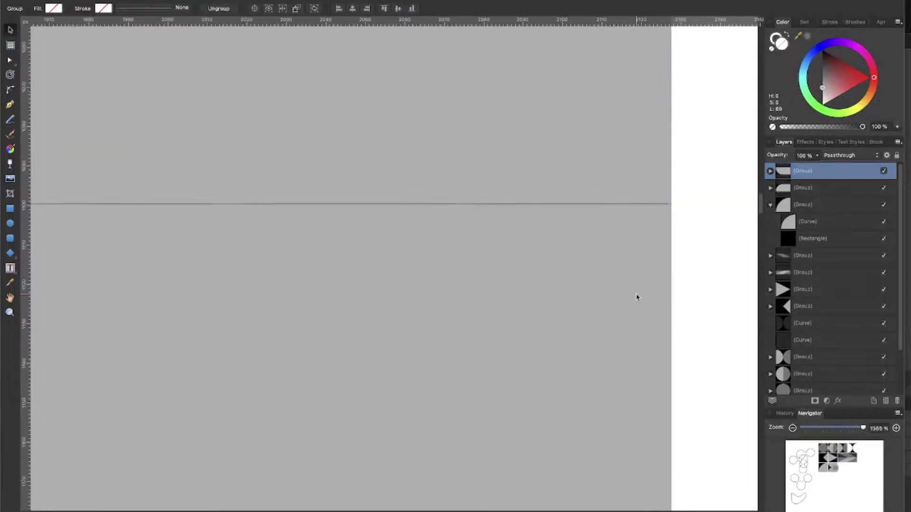
pyautogui.click(698, 250)
pyautogui.click(543, 316)
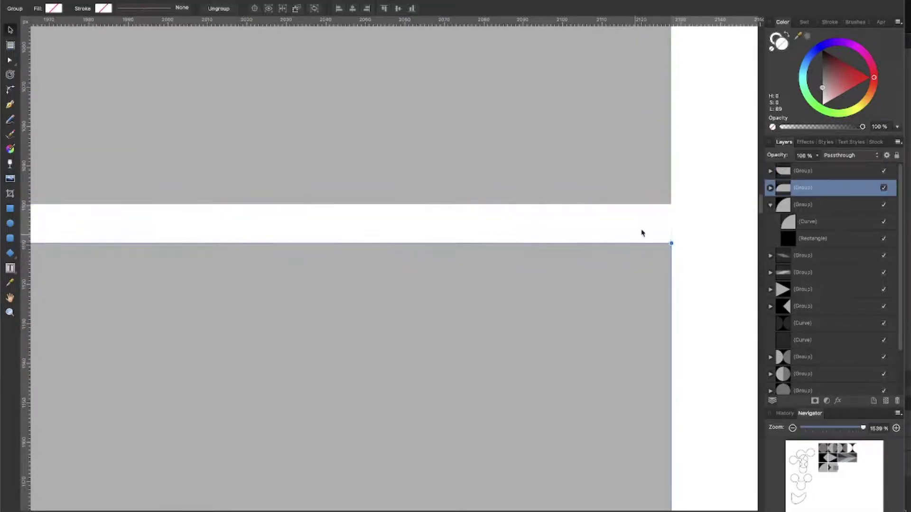
pyautogui.click(708, 206)
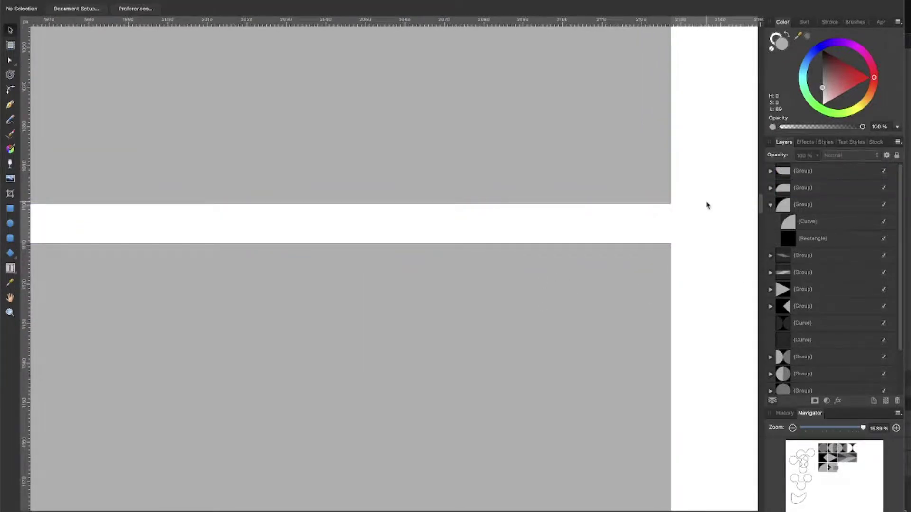
pyautogui.scroll(5, 623, 165)
pyautogui.click(425, 270)
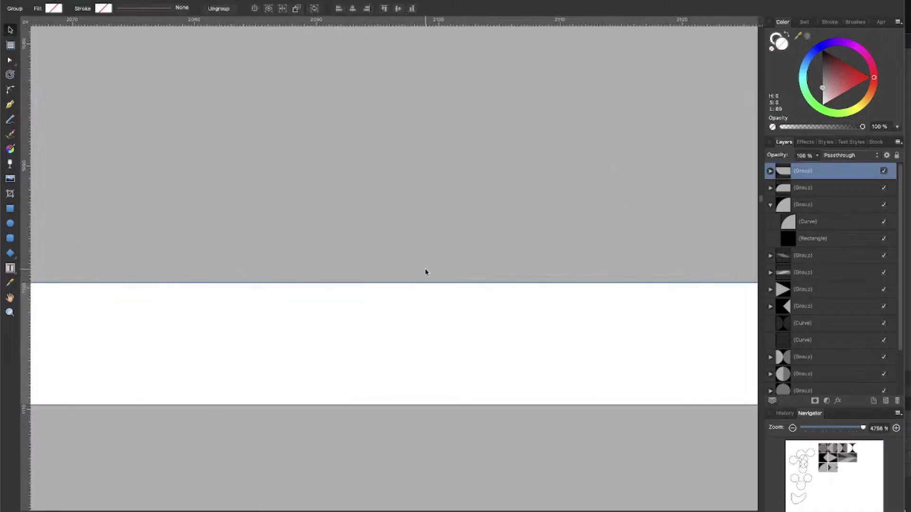
pyautogui.scroll(-2, 426, 271)
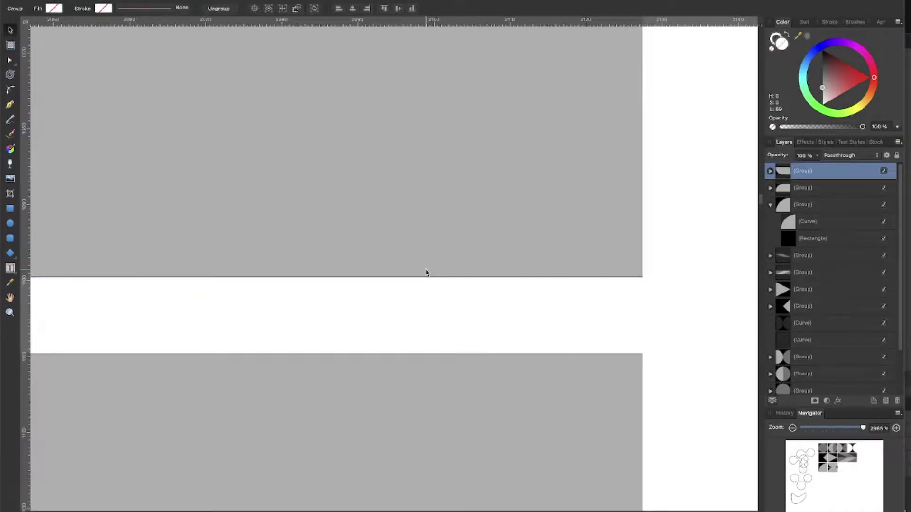
pyautogui.scroll(-2, 295, 268)
pyautogui.scroll(-1, 250, 275)
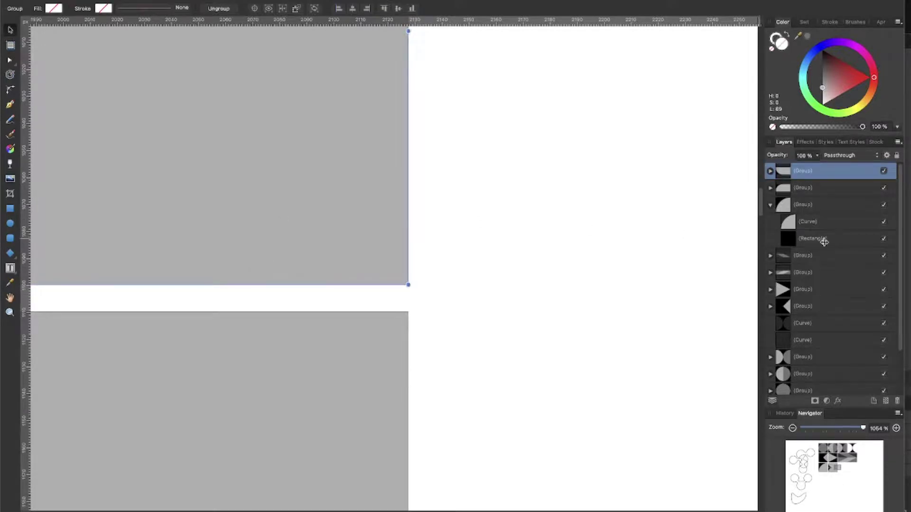
# Align the curve and rectangle inside the upper group vertically to the bottom of their selection bounds.
pyautogui.click(771, 170)
pyautogui.click(824, 205)
pyautogui.keyDown('shift'); pyautogui.click(826, 189); pyautogui.keyUp('shift')
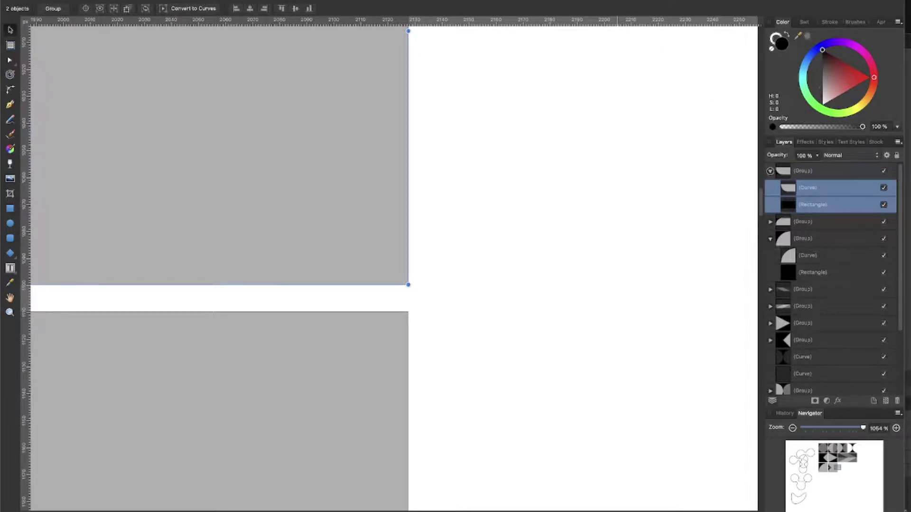
pyautogui.click(579, 1)
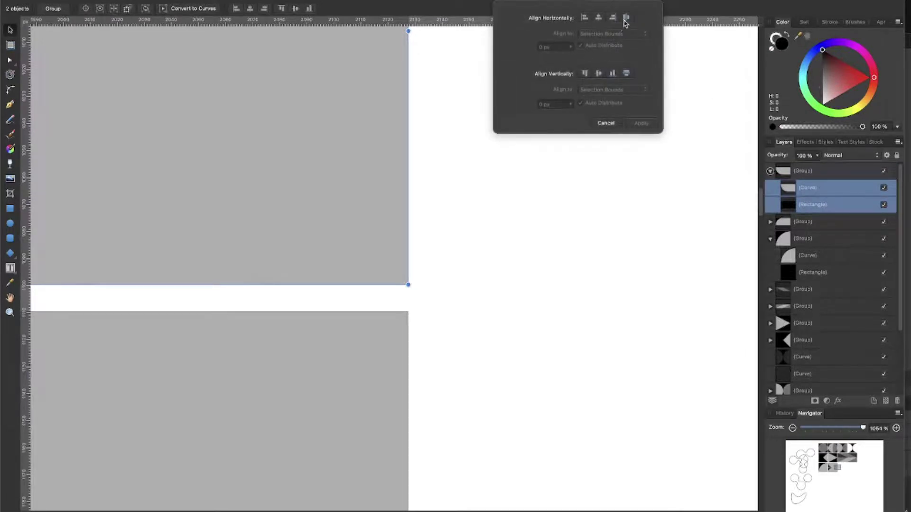
pyautogui.click(613, 75)
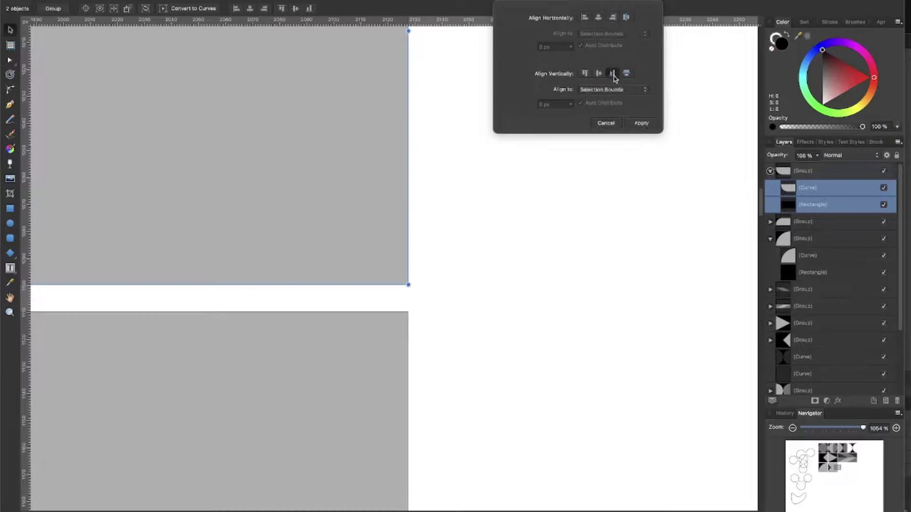
pyautogui.click(518, 194)
# Examine the upper group's outer edge, comparing the bounds of its curve and rectangle.
pyautogui.scroll(10, 514, 247)
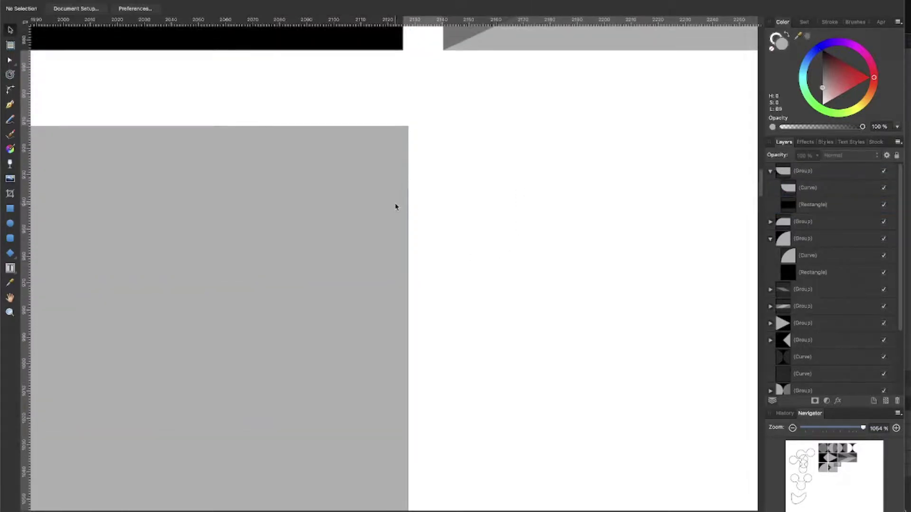
pyautogui.scroll(5, 302, 173)
pyautogui.click(303, 183)
pyautogui.scroll(-3, 251, 189)
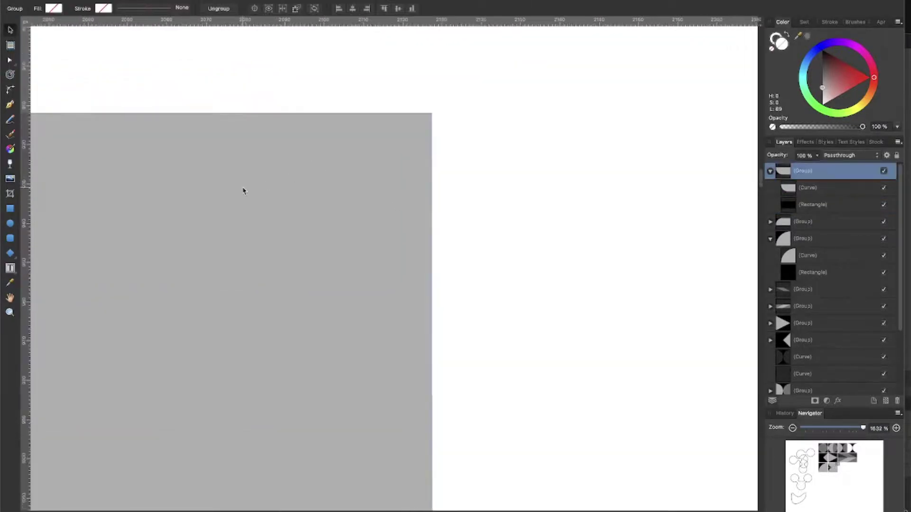
pyautogui.hscroll(-5, 186, 190)
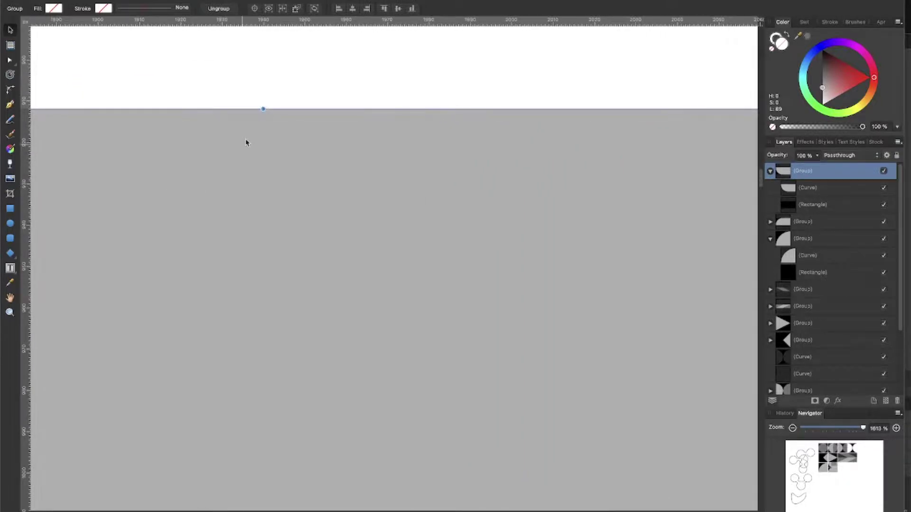
pyautogui.moveTo(245, 142); pyautogui.dragTo(244, 226)
pyautogui.hotkey('ctrl', 'z')
pyautogui.hotkey('ctrl', 'z')
pyautogui.click(799, 208)
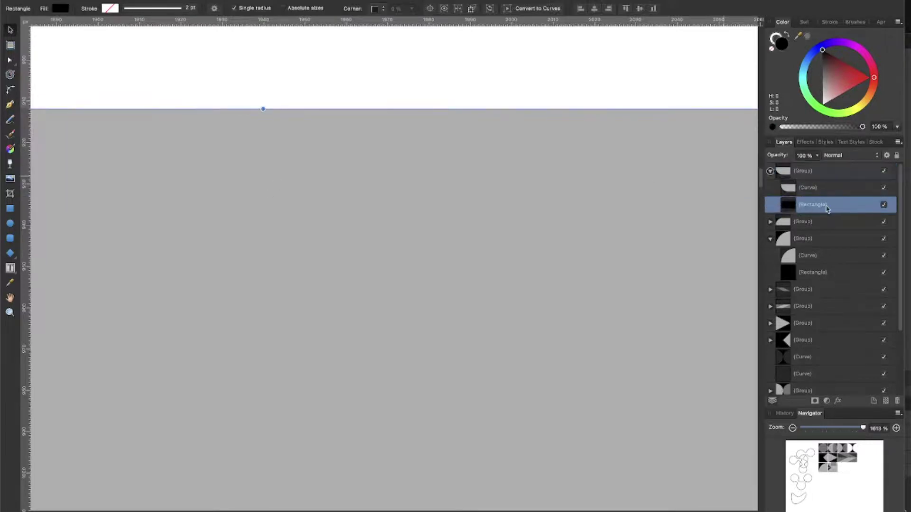
pyautogui.click(822, 192)
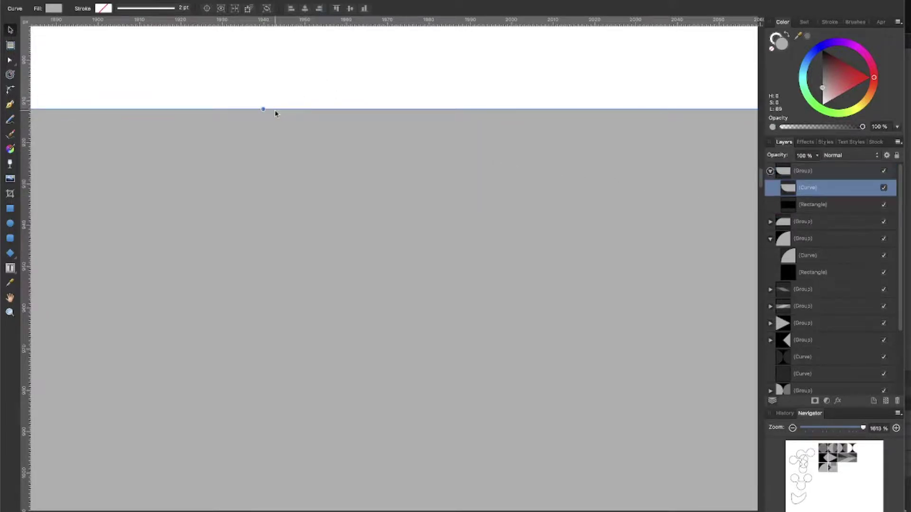
pyautogui.moveTo(262, 109); pyautogui.dragTo(362, 105)
pyautogui.click(362, 96)
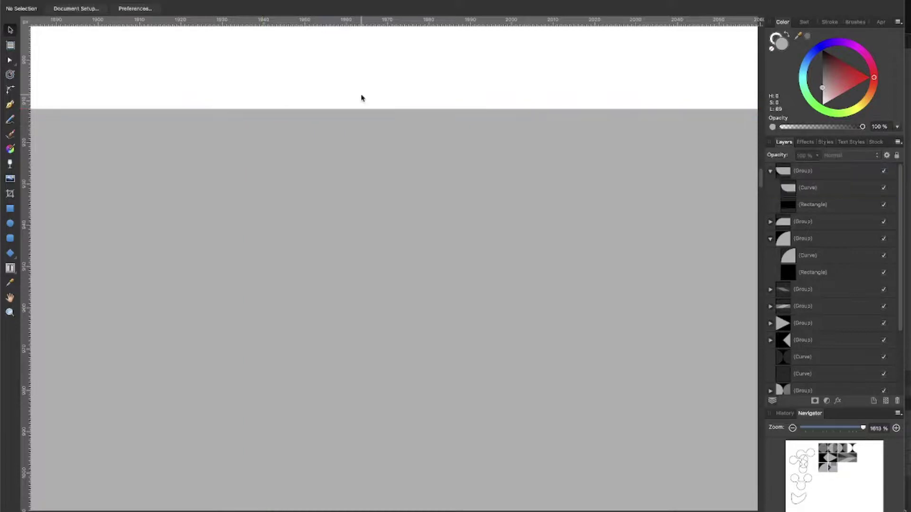
pyautogui.click(814, 193)
pyautogui.click(809, 172)
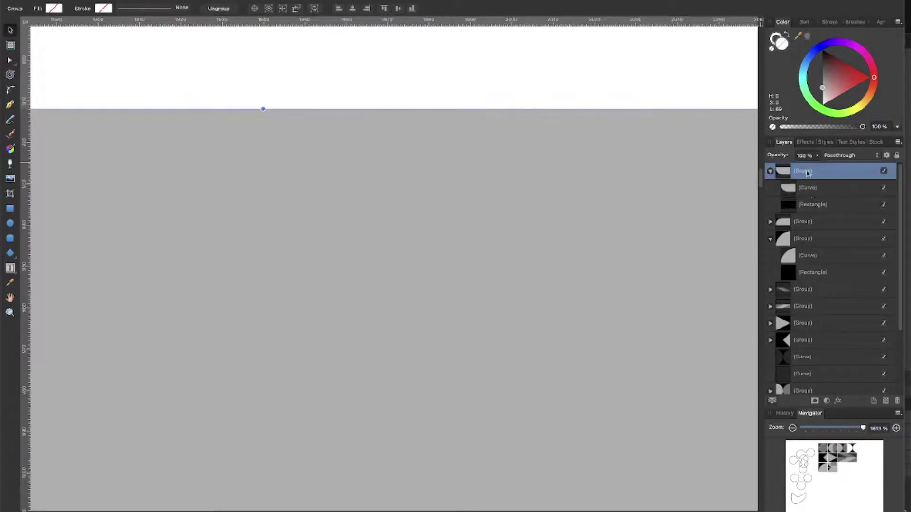
# Delete the lower group and place a vertically flipped copy of the upper group directly beneath it.
pyautogui.click(789, 221)
pyautogui.press('Delete')
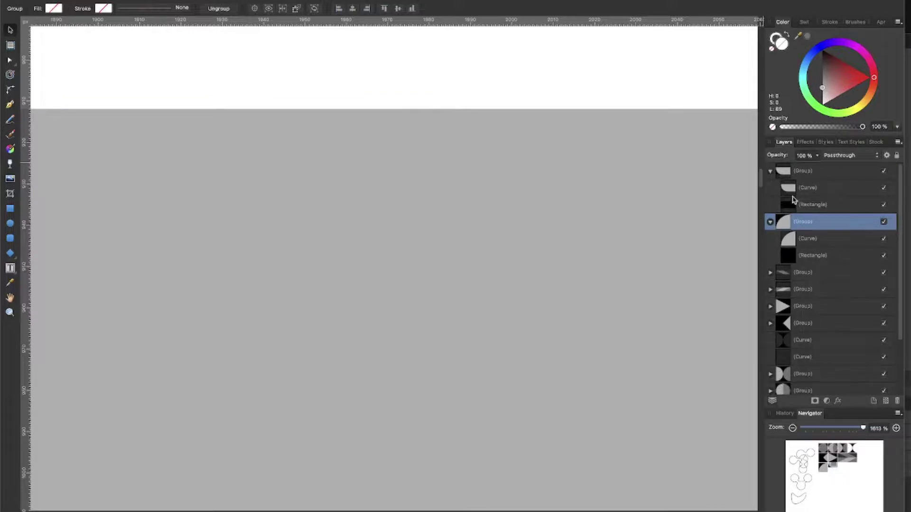
pyautogui.press('super+z')
pyautogui.scroll(-5, 459, 311)
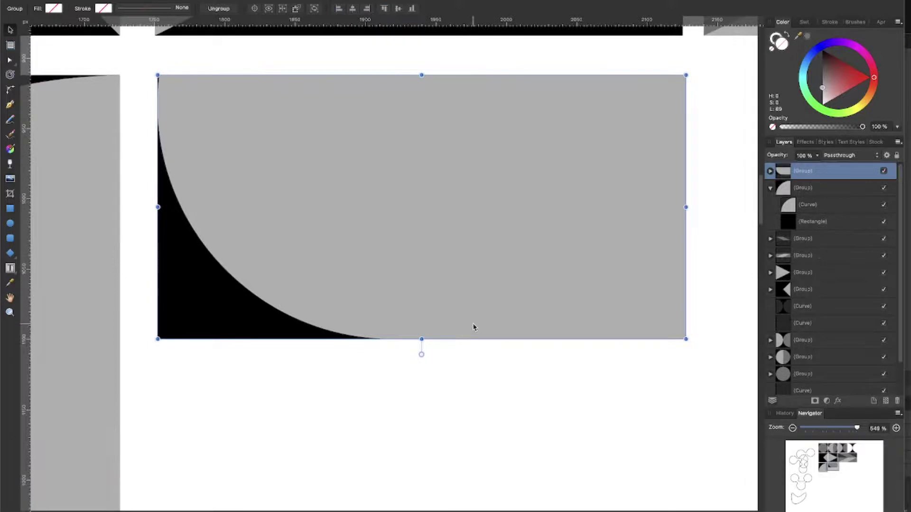
pyautogui.keyDown('alt'); pyautogui.moveTo(463, 263); pyautogui.dragTo(440, 297); pyautogui.keyUp('alt')
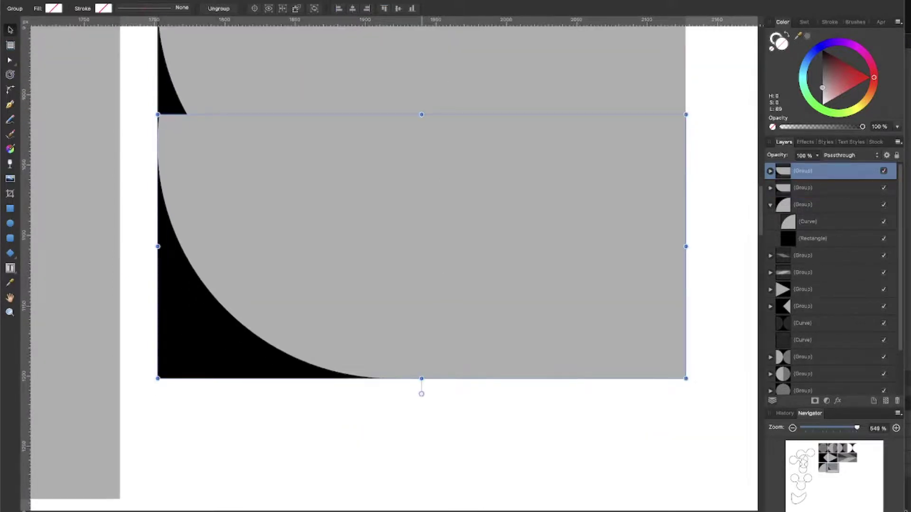
pyautogui.scroll(-3, 532, 321)
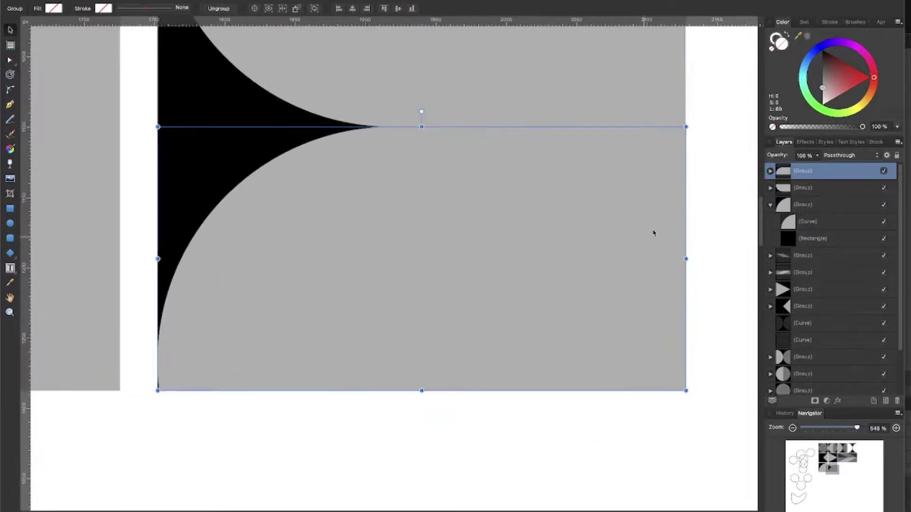
pyautogui.click(696, 203)
pyautogui.scroll(3, 565, 199)
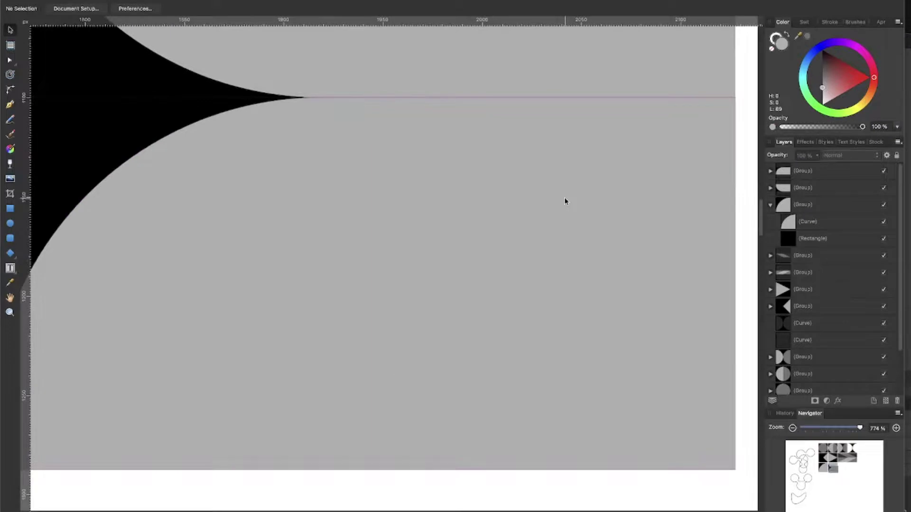
pyautogui.scroll(-3, 736, 112)
# Try to fill the whole lower group with a darker grey.
pyautogui.click(492, 236)
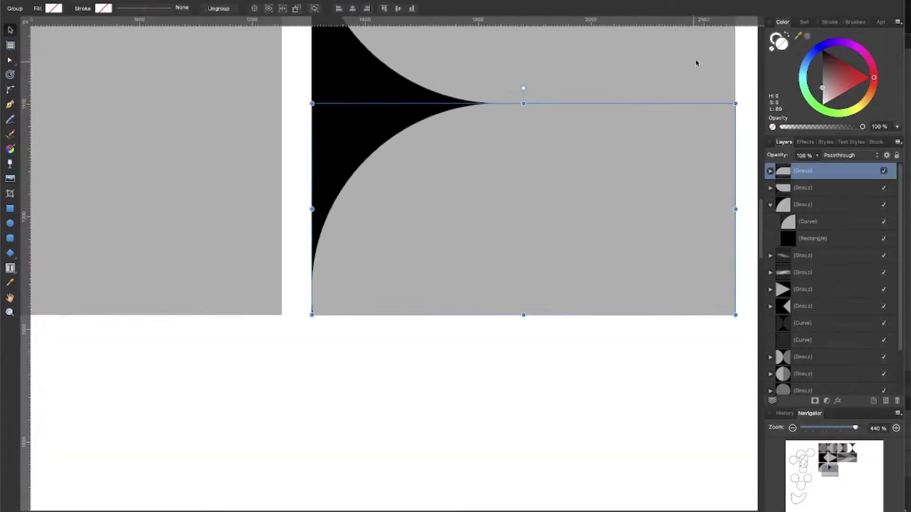
pyautogui.click(823, 74)
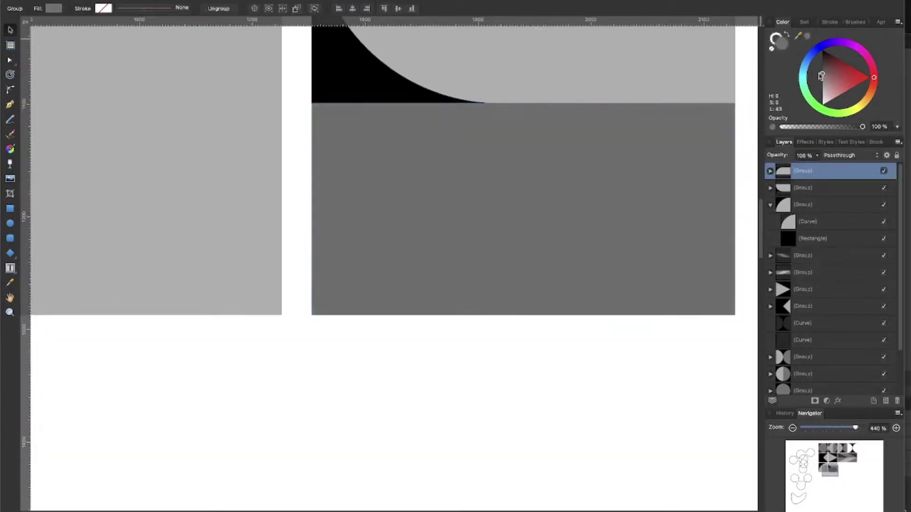
pyautogui.hotkey('ctrl', 'z')
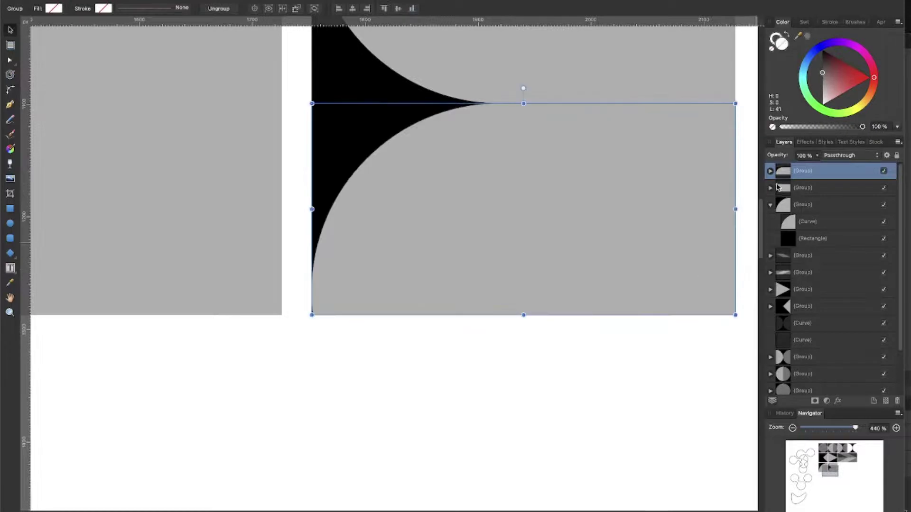
# Fill the lower group's curve with a mid grey of lightness 45 and its rectangle with light grey.
pyautogui.click(770, 171)
pyautogui.click(809, 190)
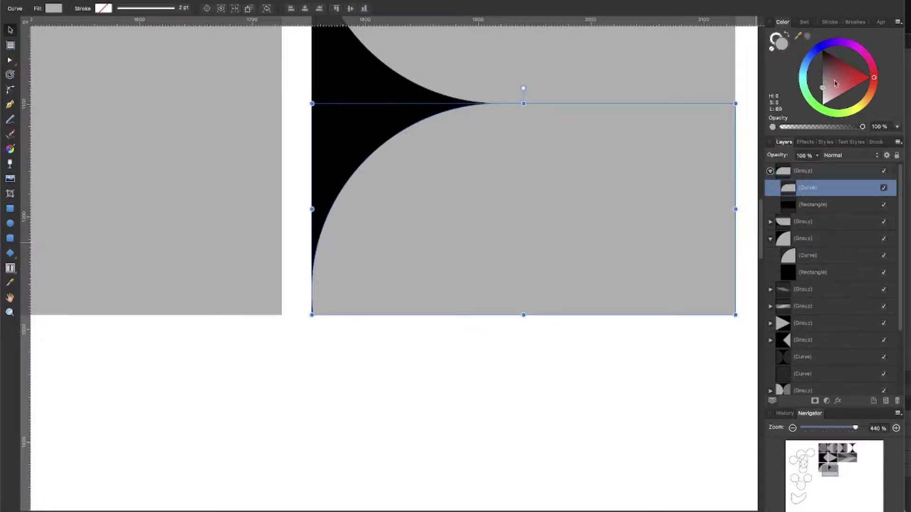
pyautogui.click(823, 76)
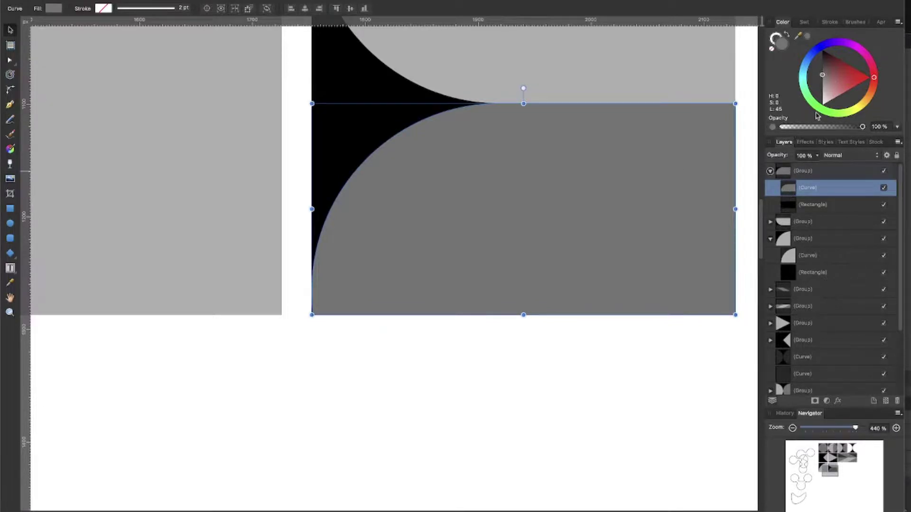
pyautogui.click(792, 205)
pyautogui.click(486, 413)
pyautogui.scroll(-5, 486, 411)
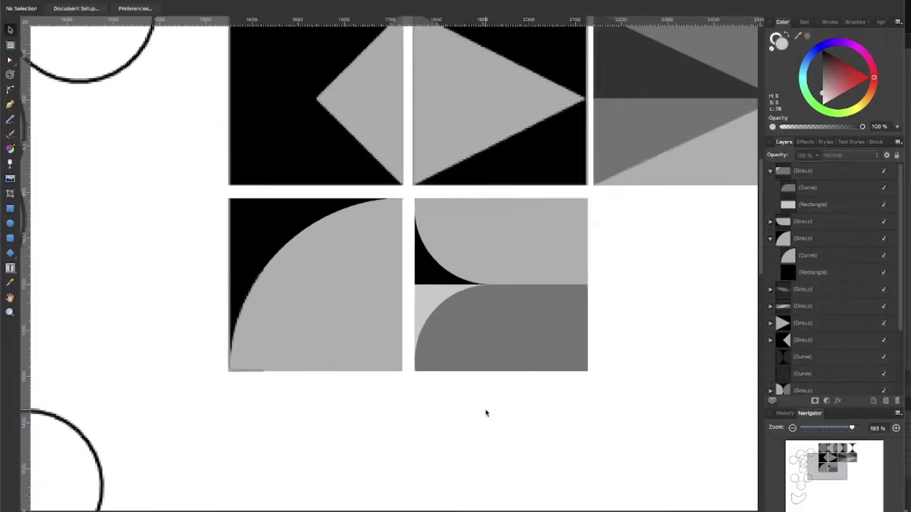
pyautogui.press('super+Tab')
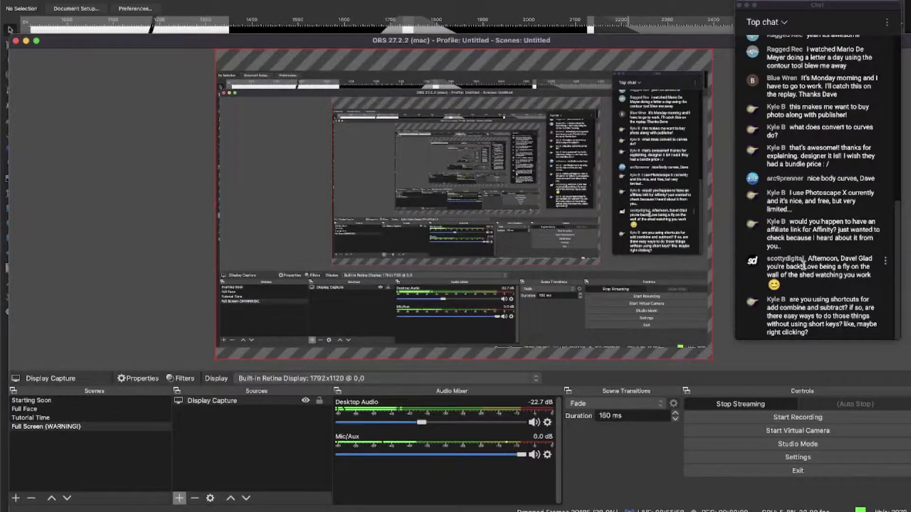
pyautogui.press('super+Tab')
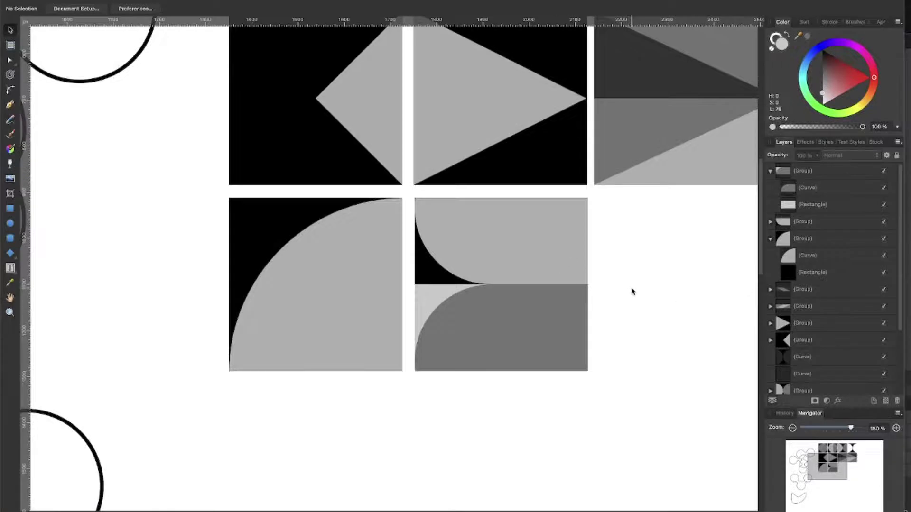
pyautogui.hscroll(5, 498, 286)
pyautogui.hscroll(3, 501, 287)
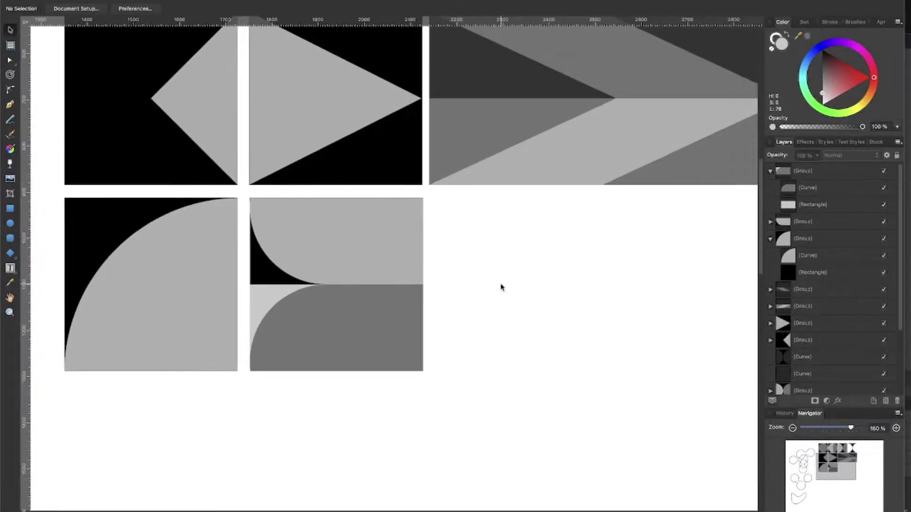
pyautogui.hscroll(3, 501, 287)
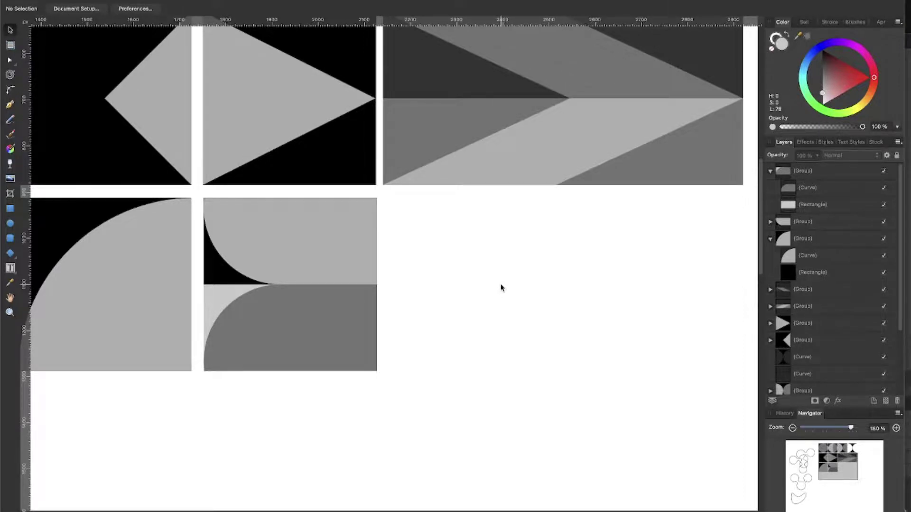
# Duplicate the two stacked groups of the curved tile and place the copy beside it, beneath the arrow tile.
pyautogui.click(372, 280)
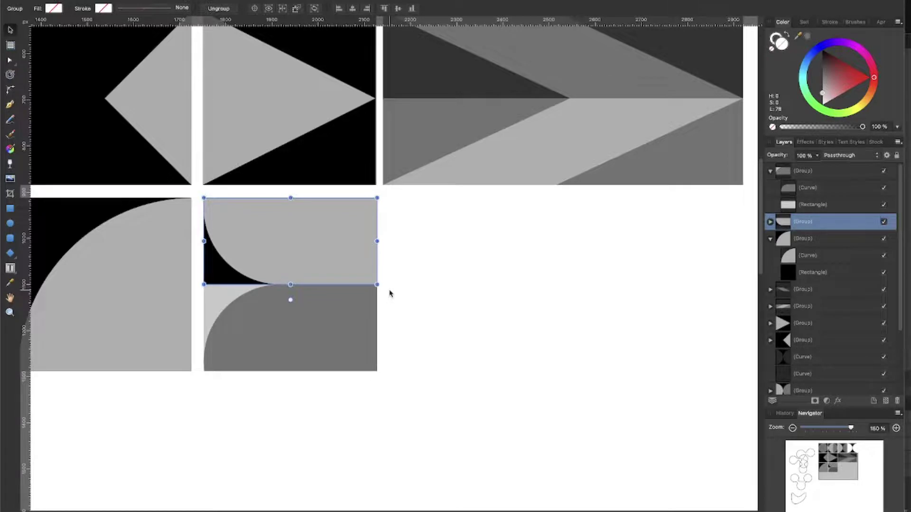
pyautogui.click(390, 294)
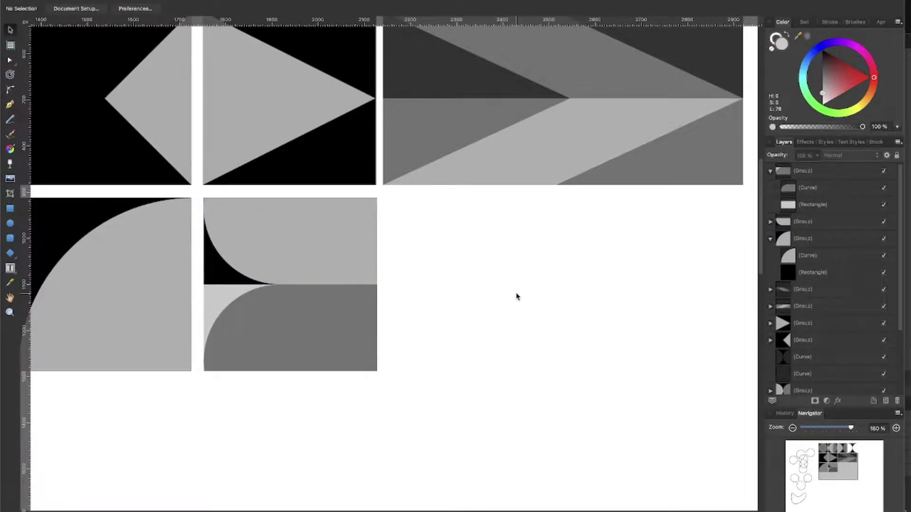
pyautogui.scroll(-4, 517, 297)
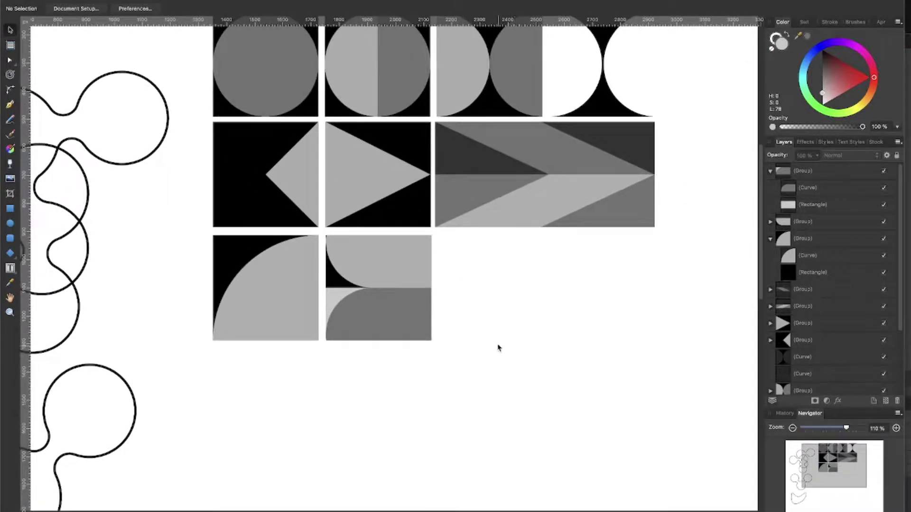
pyautogui.moveTo(499, 346); pyautogui.dragTo(490, 324)
pyautogui.click(629, 311)
pyautogui.click(529, 333)
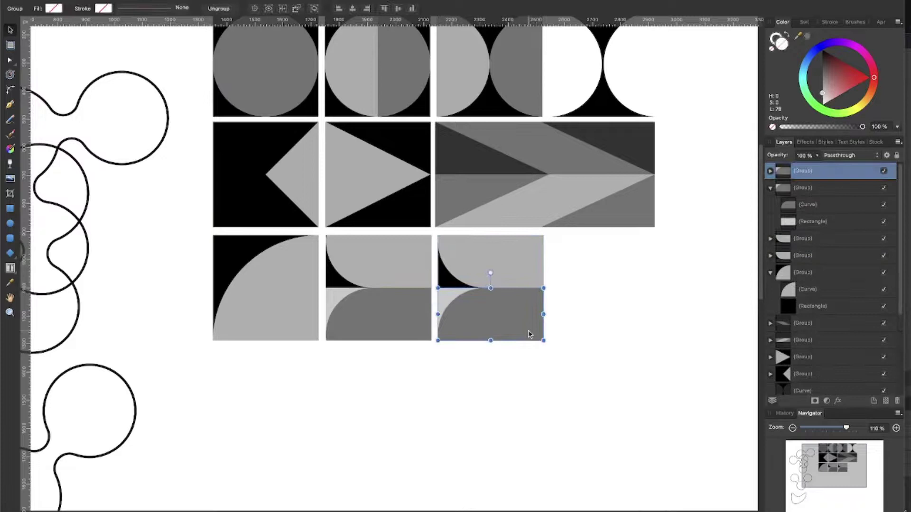
# Try to move the curve and rectangle of the original tile's lower group into the copied tile's lower group.
pyautogui.click(770, 171)
pyautogui.click(770, 222)
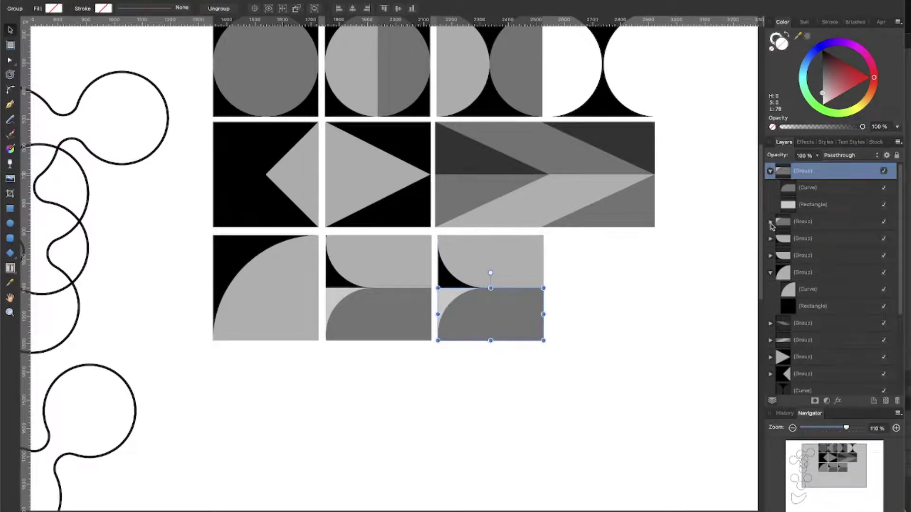
pyautogui.click(770, 222)
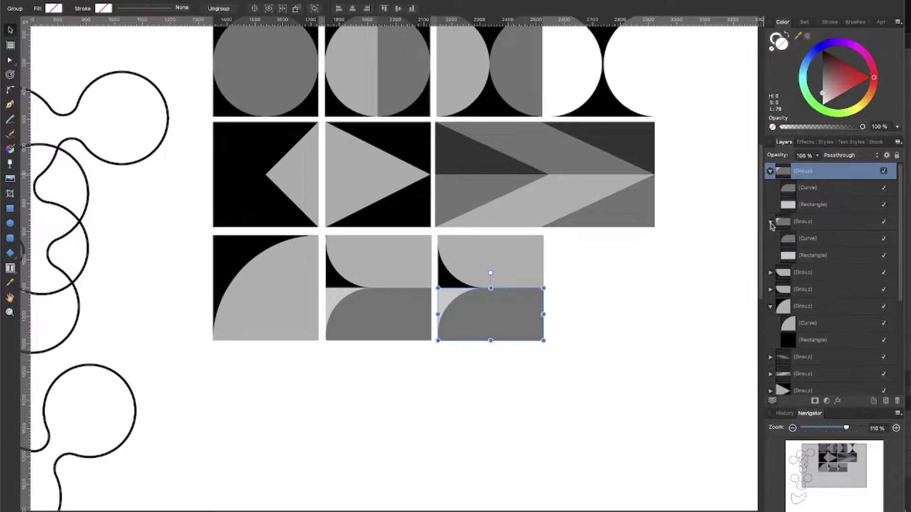
pyautogui.click(807, 238)
pyautogui.keyDown('shift'); pyautogui.click(810, 256); pyautogui.keyUp('shift')
pyautogui.moveTo(809, 256); pyautogui.dragTo(815, 202)
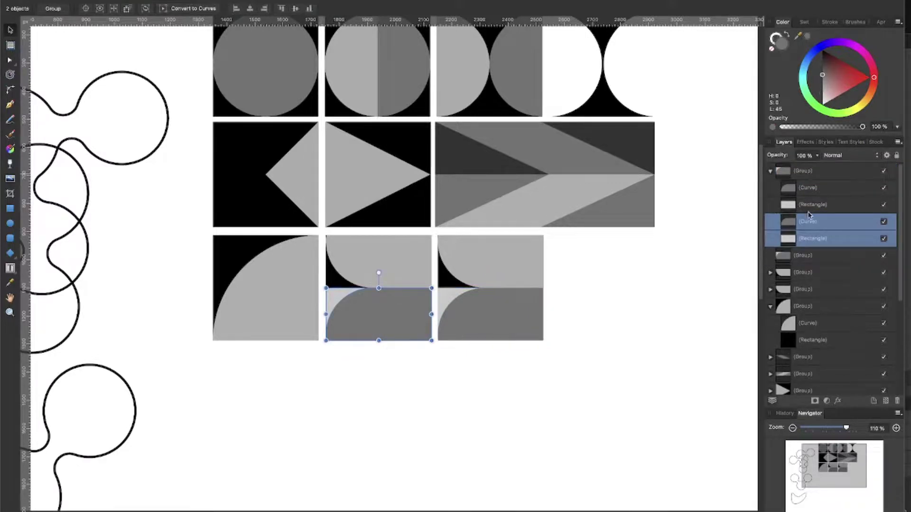
pyautogui.click(772, 216)
pyautogui.click(807, 221)
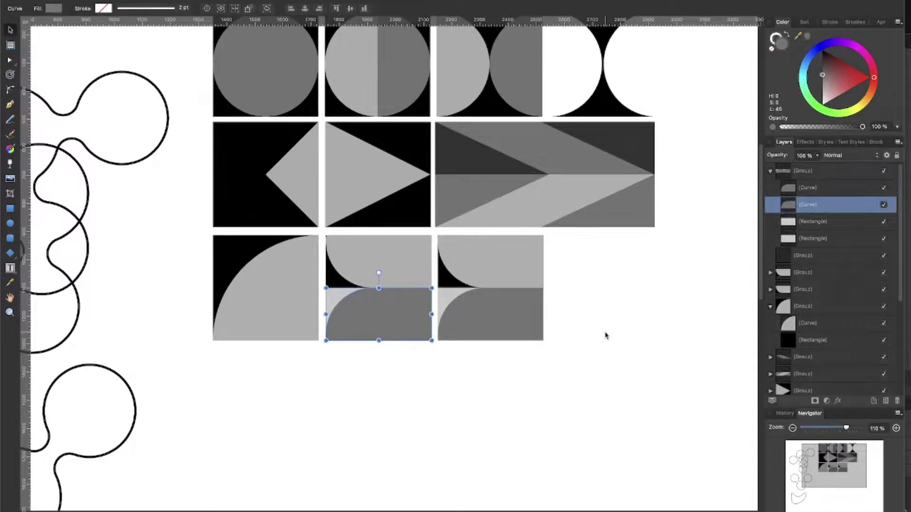
# Undo moving the original tile's curve and rectangle into the copied group.
pyautogui.hotkey('ctrl', 'z')
pyautogui.hotkey('ctrl', 'z')
pyautogui.hotkey('ctrl', 'z')
pyautogui.hotkey('ctrl', 'z')
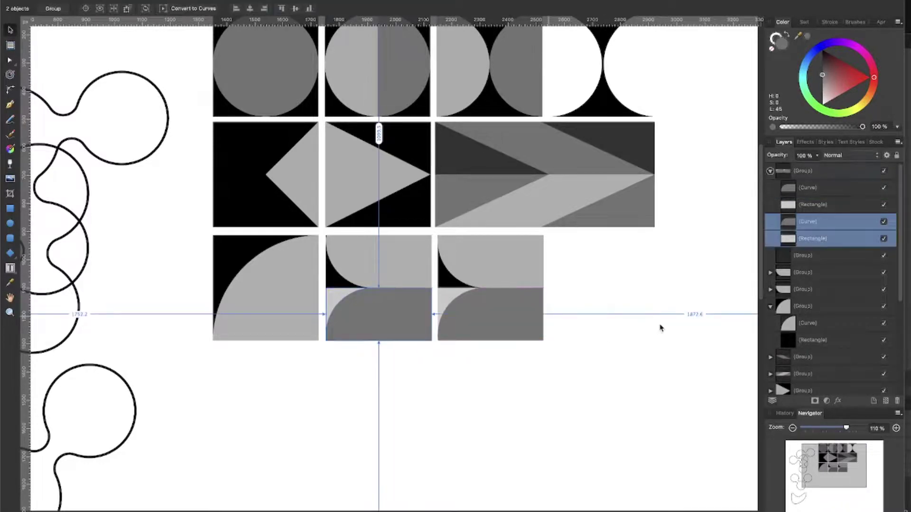
# Move the copied tile's upper group directly below its lower group in the layer order and expand it.
pyautogui.click(537, 302)
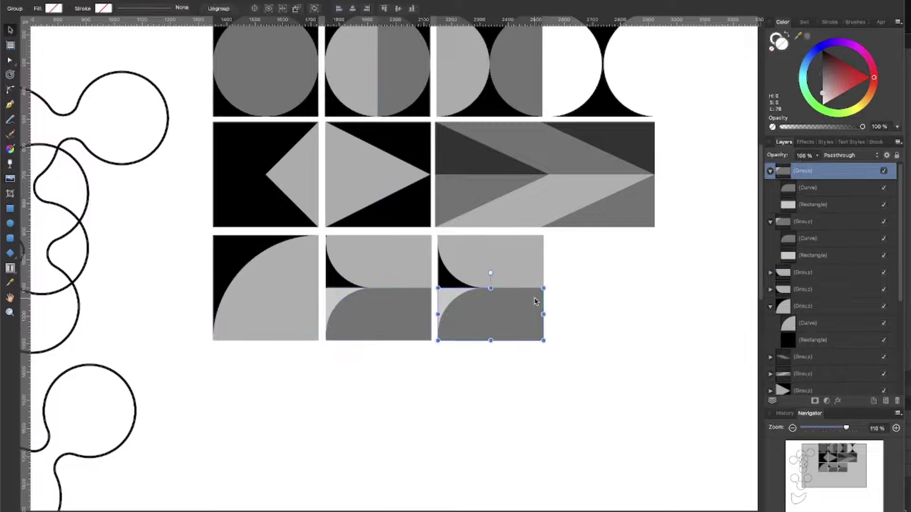
pyautogui.click(771, 172)
pyautogui.click(771, 172)
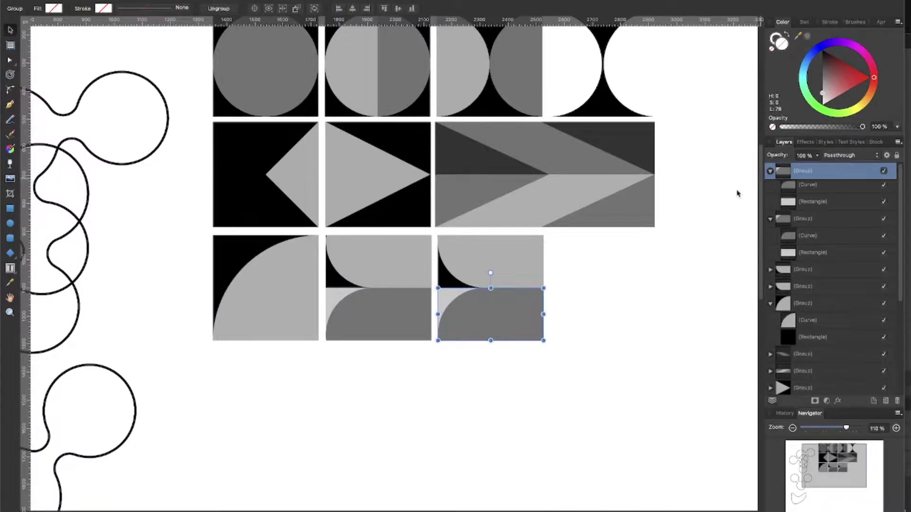
pyautogui.moveTo(807, 269); pyautogui.dragTo(785, 217)
pyautogui.click(771, 221)
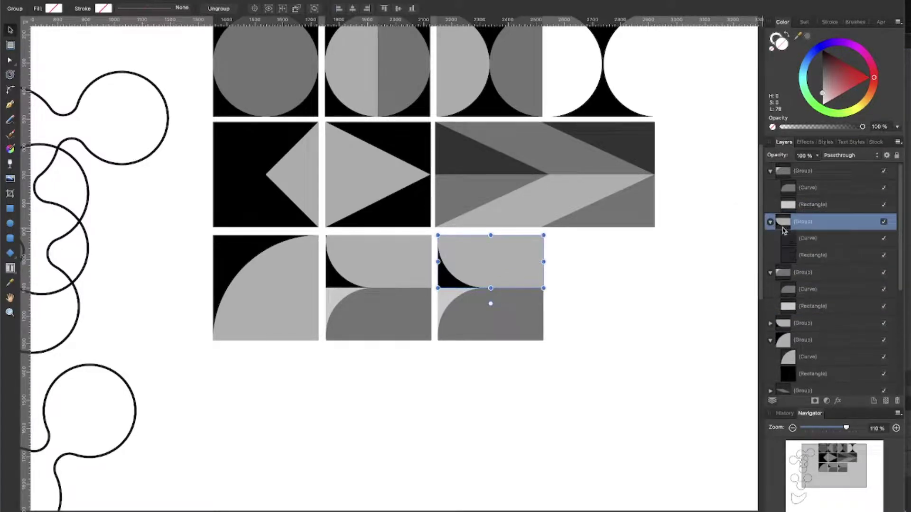
# Move the upper group's curve and rectangle into the copied tile's lower group and delete the emptied group.
pyautogui.click(805, 240)
pyautogui.keyDown('shift'); pyautogui.click(803, 252); pyautogui.keyUp('shift')
pyautogui.moveTo(792, 245); pyautogui.dragTo(790, 216)
pyautogui.click(806, 256)
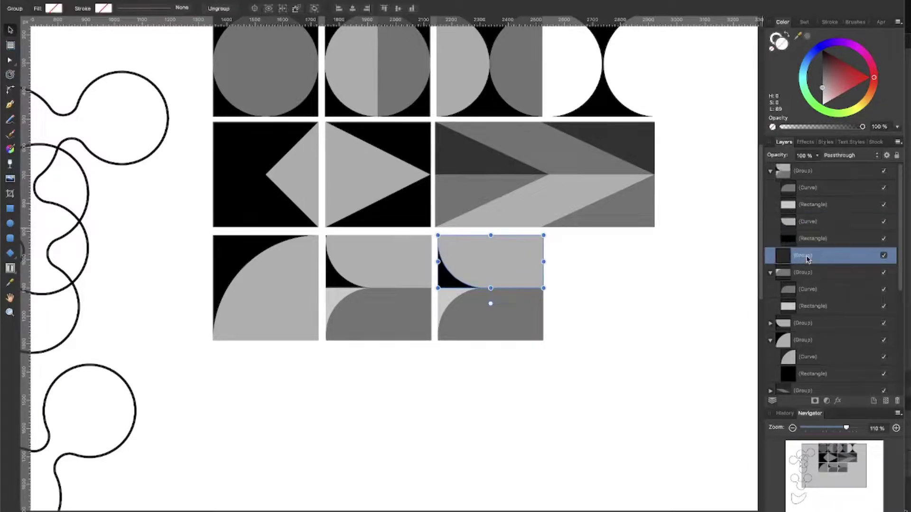
pyautogui.press('Delete')
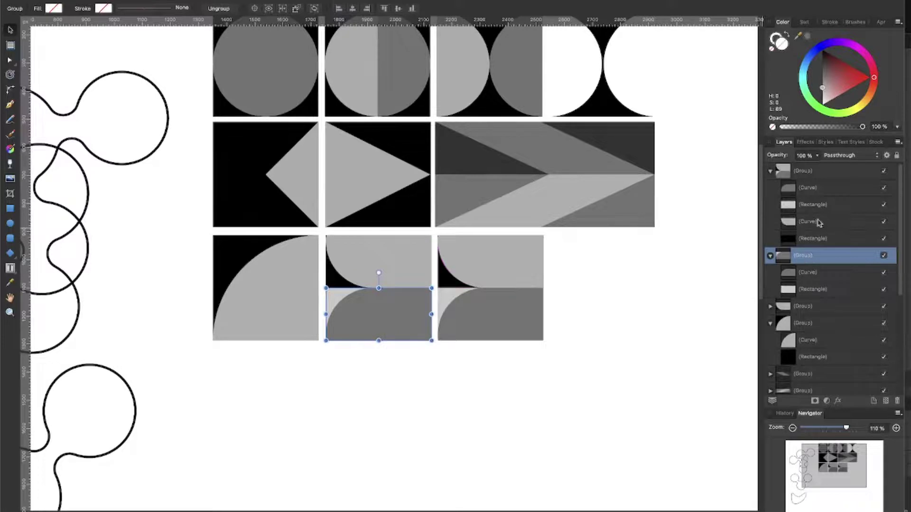
# Bring the light upper curve in front of the light rectangle inside the merged group.
pyautogui.click(819, 223)
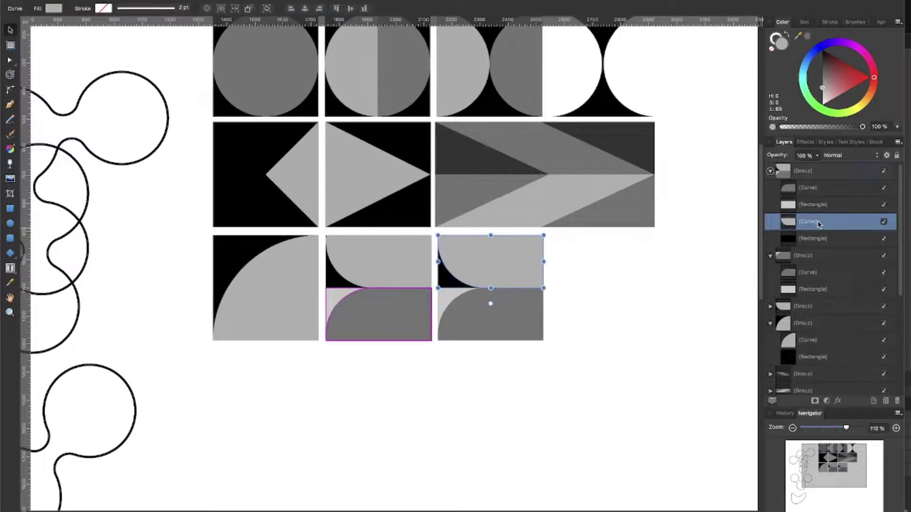
pyautogui.press('super+bracketright')
pyautogui.click(494, 321)
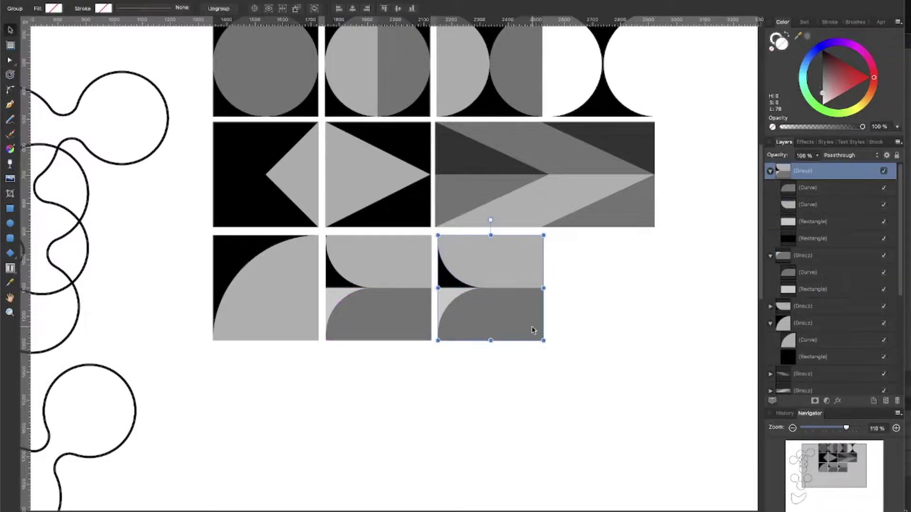
# Flip the lower and upper curves of the merged tile vertically, each in place.
pyautogui.click(789, 207)
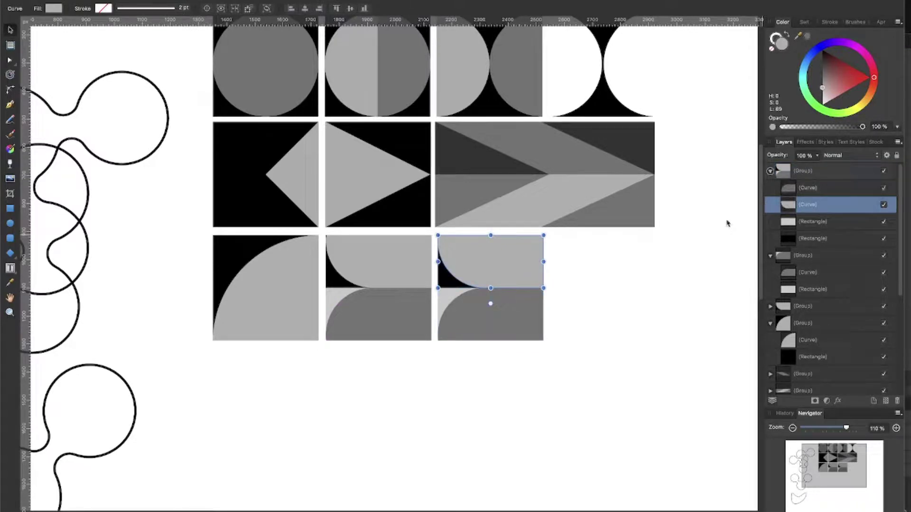
pyautogui.doubleClick(508, 331)
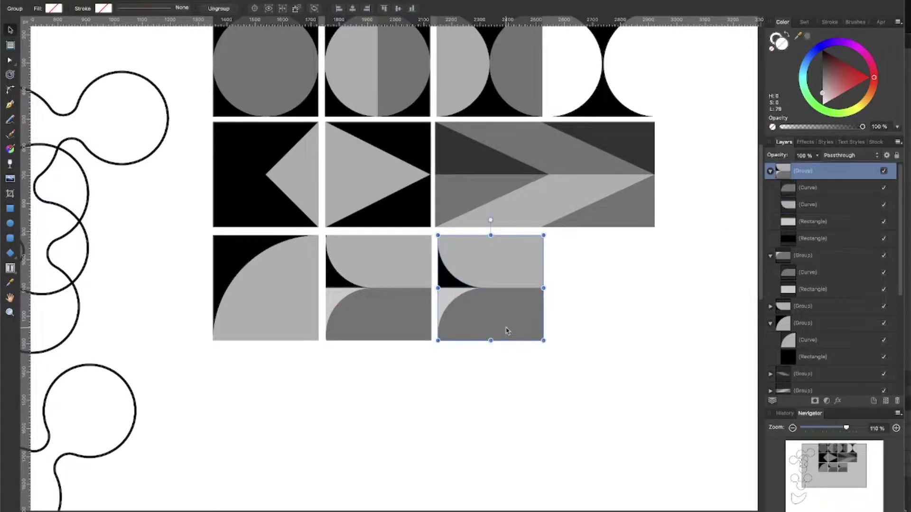
pyautogui.click(492, 266)
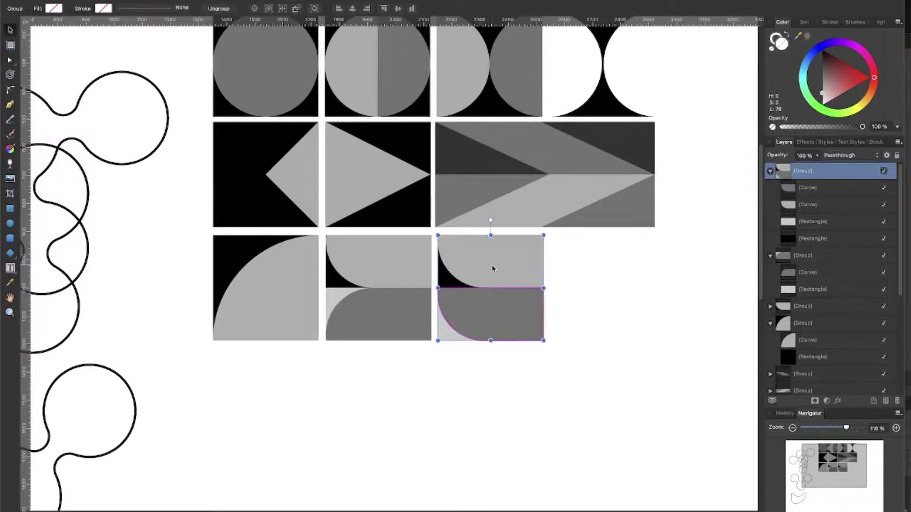
pyautogui.doubleClick(492, 266)
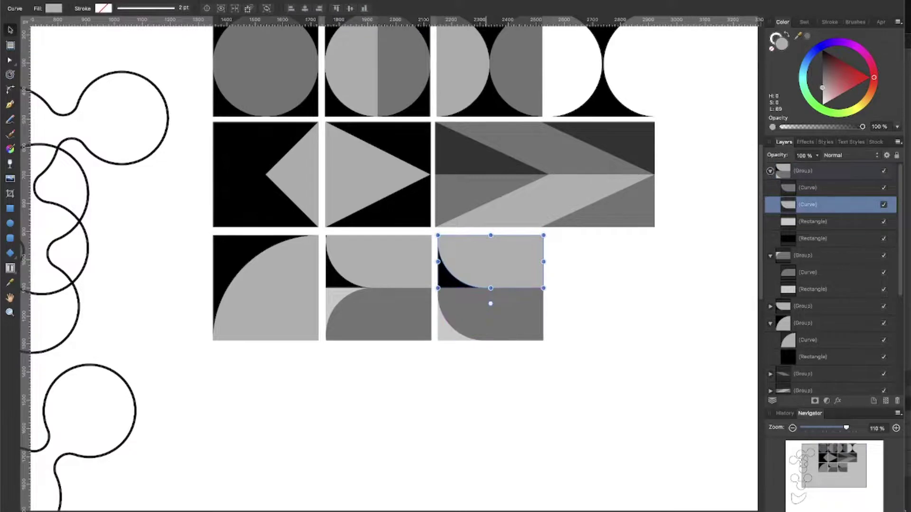
pyautogui.click(607, 351)
pyautogui.click(521, 322)
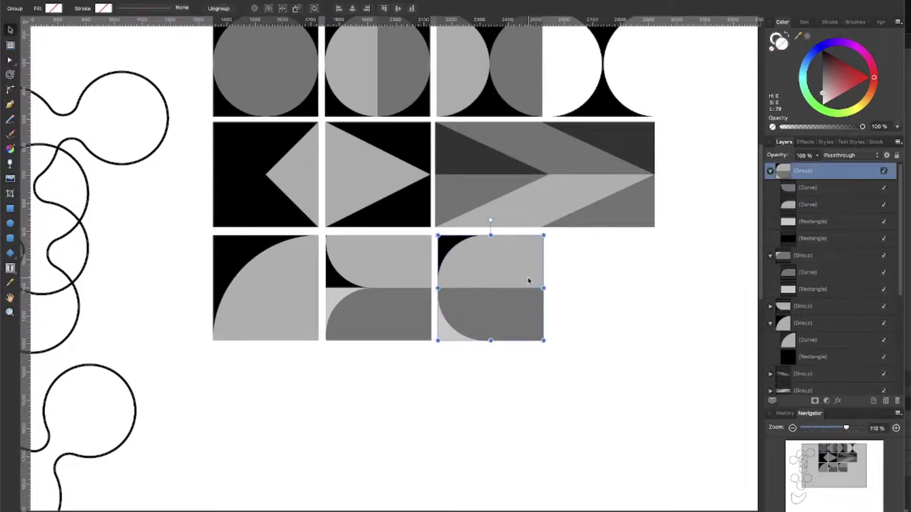
# Combine the merged tile's two curves into a single shape with the Add operation.
pyautogui.click(804, 190)
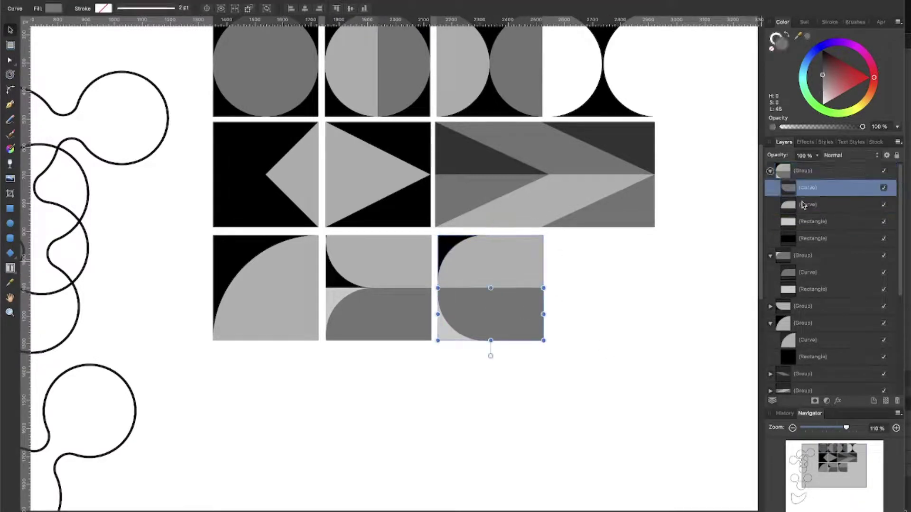
pyautogui.keyDown('shift'); pyautogui.click(813, 205); pyautogui.keyUp('shift')
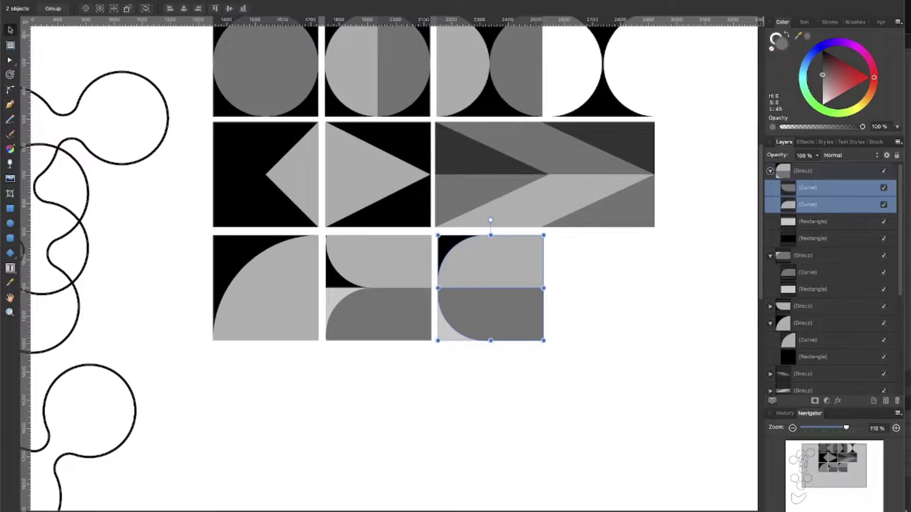
pyautogui.press('super+alt+a')
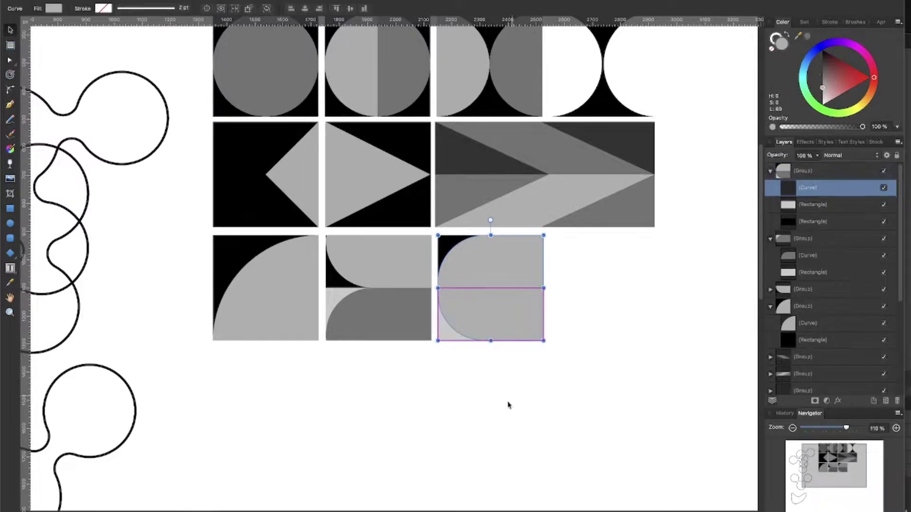
pyautogui.click(543, 363)
# Examine the notch on the rounded side where the two halves of the combined curve meet.
pyautogui.scroll(5, 223, 367)
pyautogui.hscroll(-5, 228, 365)
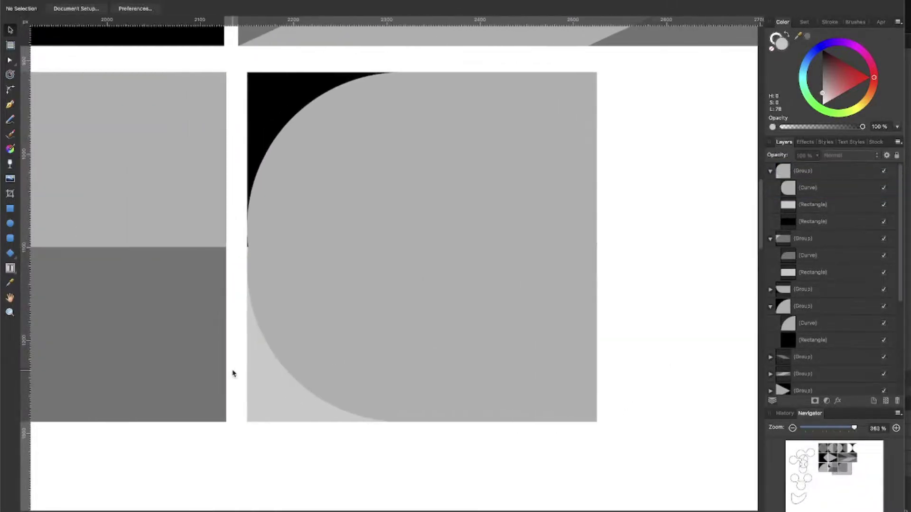
pyautogui.scroll(6, 286, 228)
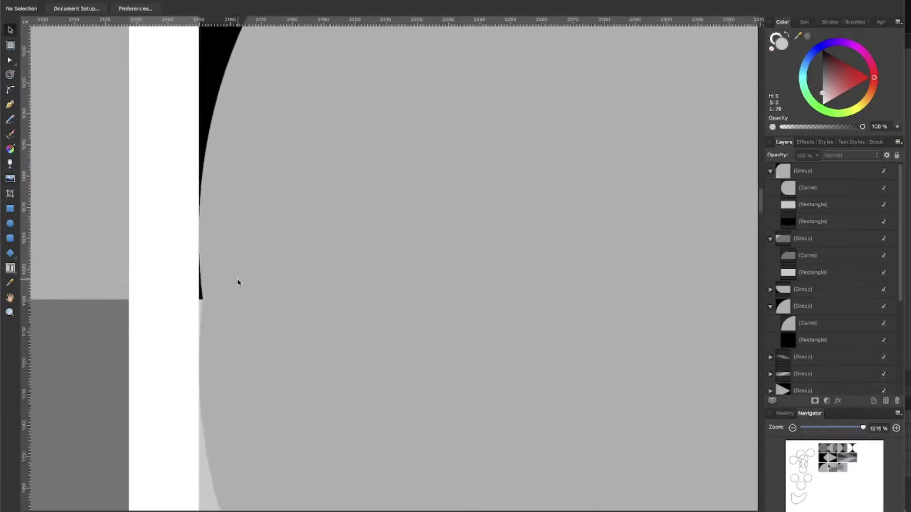
pyautogui.click(235, 292)
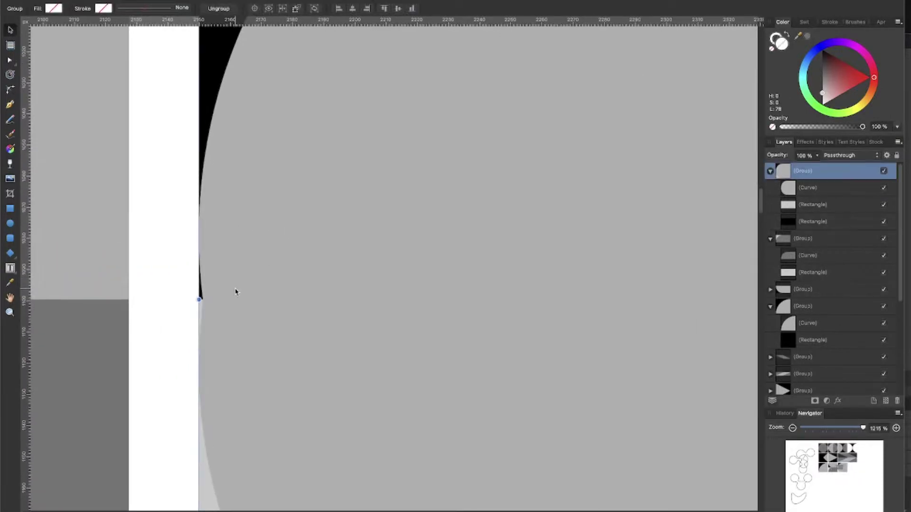
pyautogui.press('Escape')
pyautogui.moveTo(197, 300); pyautogui.dragTo(199, 299)
pyautogui.click(799, 199)
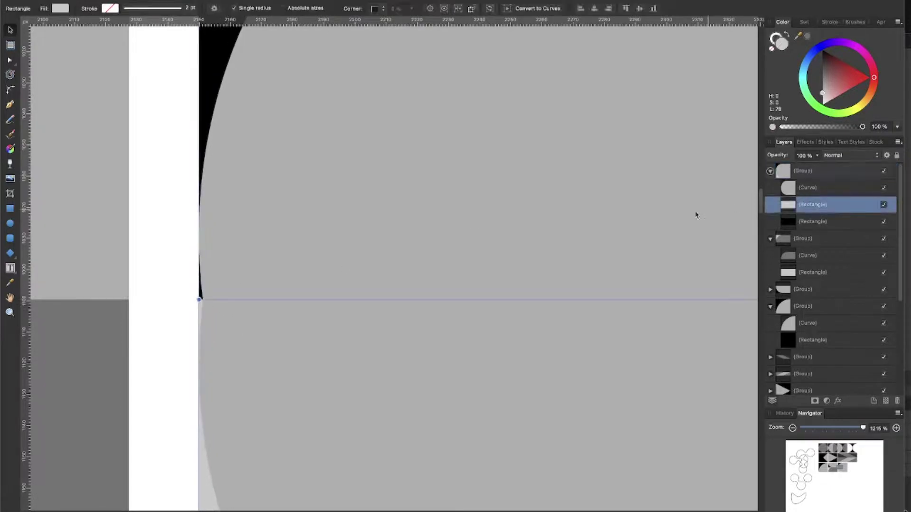
pyautogui.click(798, 188)
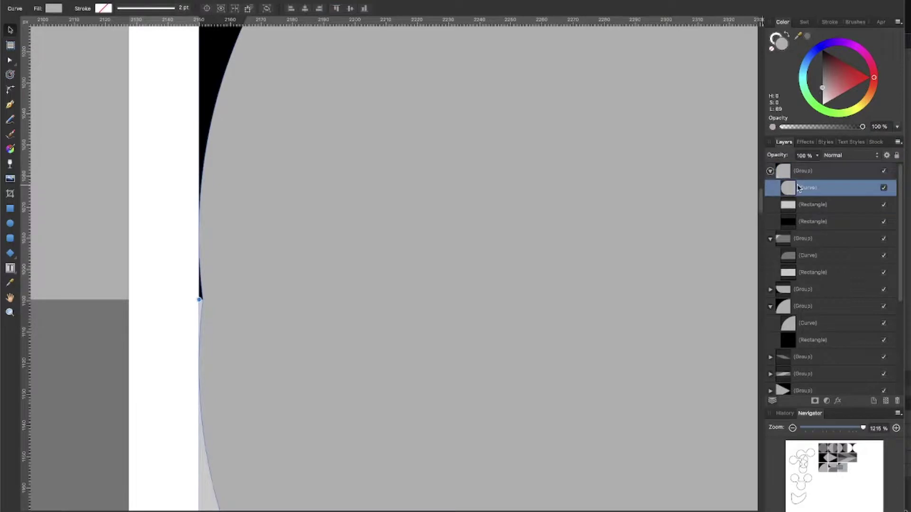
pyautogui.scroll(15, 207, 301)
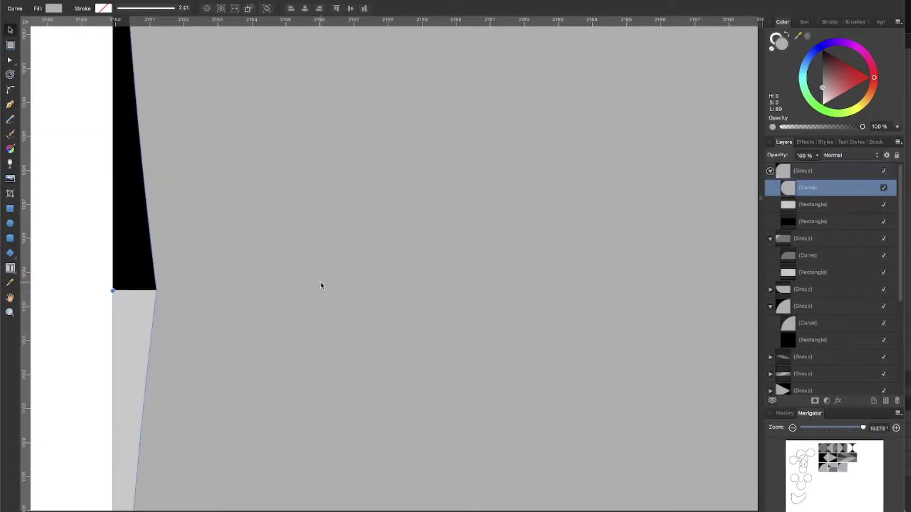
pyautogui.rightClick(155, 237)
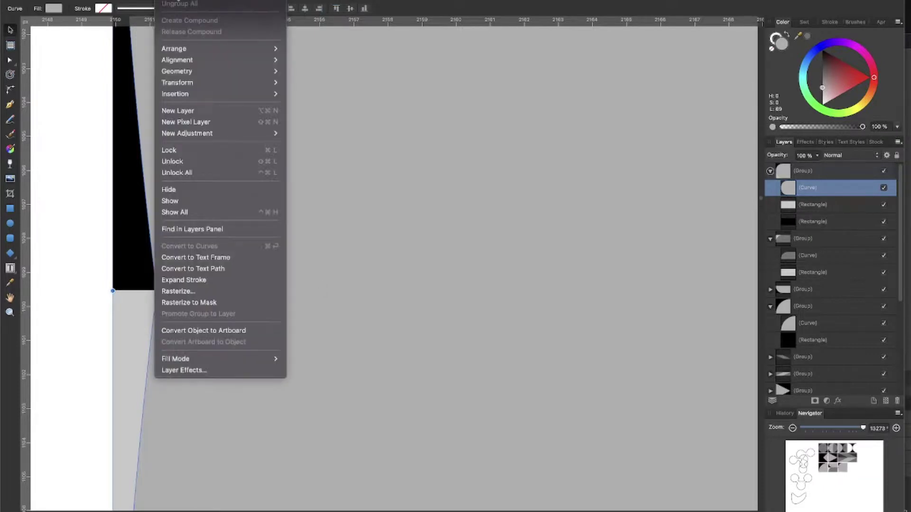
pyautogui.press('Escape')
pyautogui.click(806, 188)
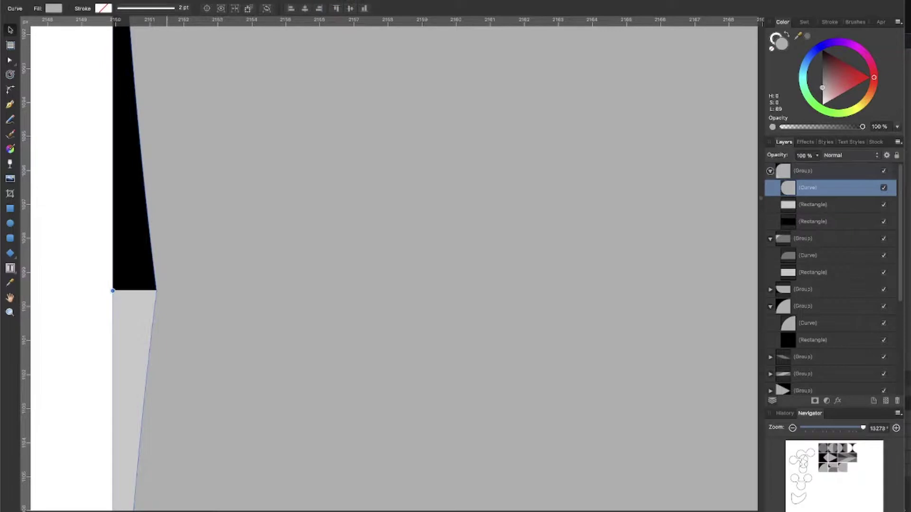
pyautogui.rightClick(164, 14)
pyautogui.click(66, 227)
pyautogui.scroll(-5, 71, 232)
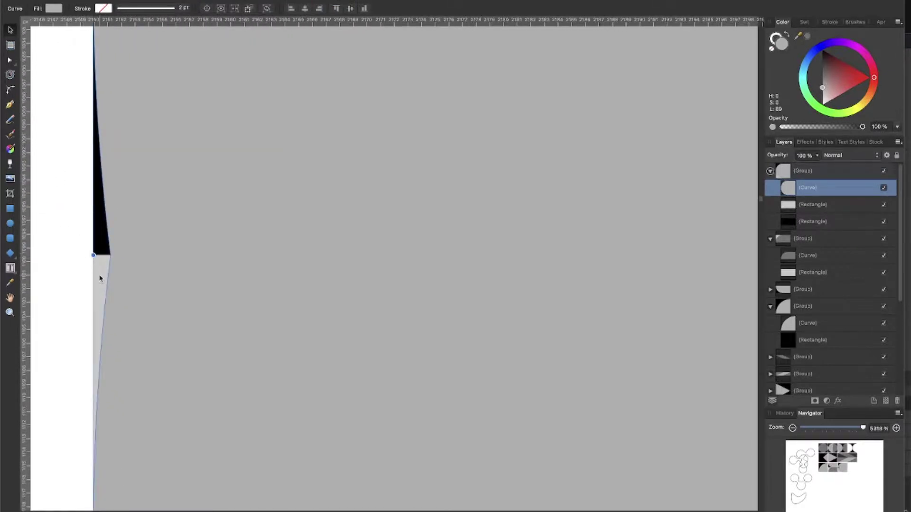
pyautogui.moveTo(136, 197); pyautogui.dragTo(315, 237)
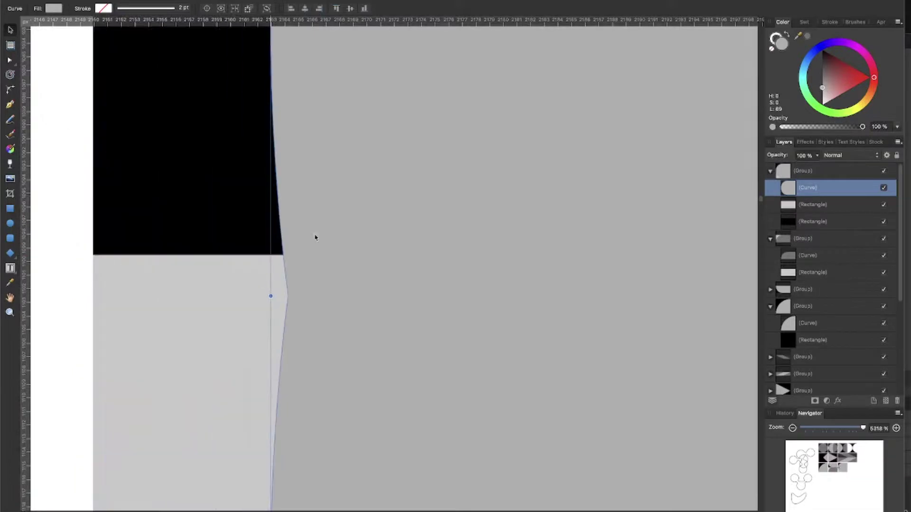
pyautogui.hotkey('ctrl', 'z')
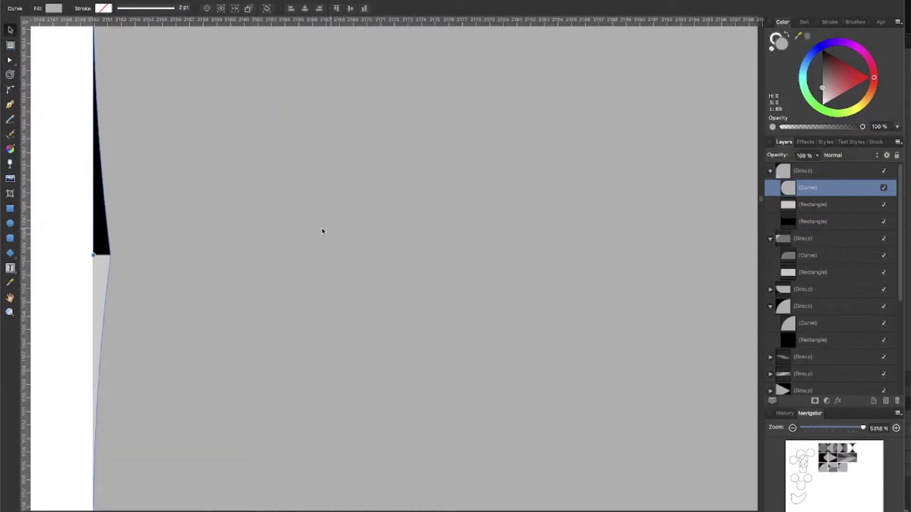
# Move the curve's notch node out onto the tile's left edge and align both its handles vertically along that edge.
pyautogui.click(10, 60)
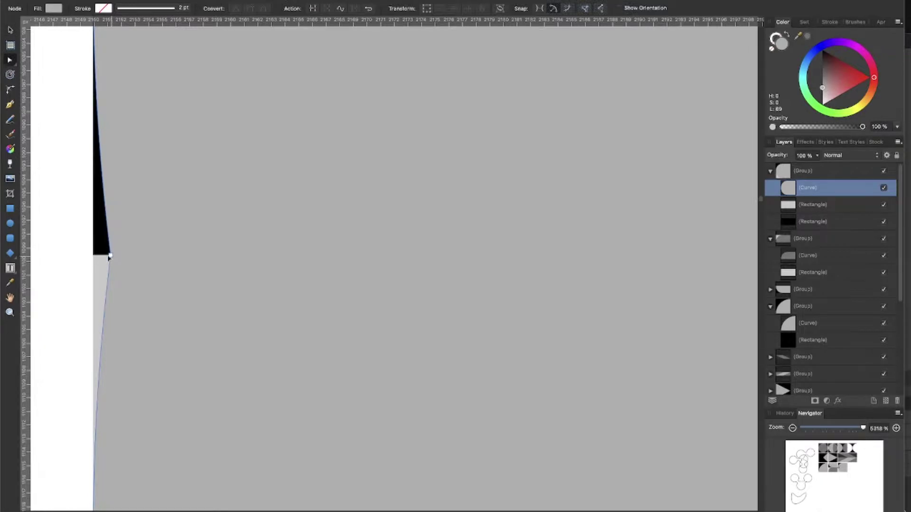
pyautogui.moveTo(110, 256); pyautogui.dragTo(93, 255)
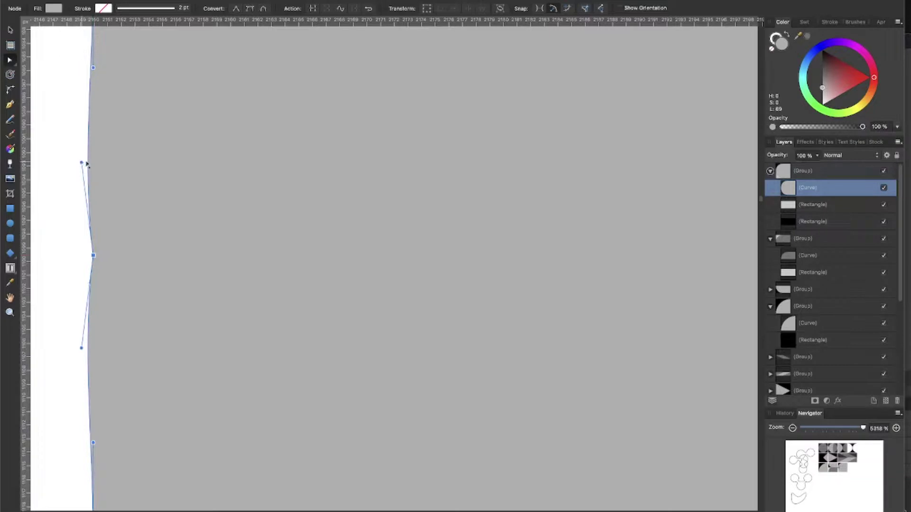
pyautogui.moveTo(81, 162); pyautogui.dragTo(89, 164)
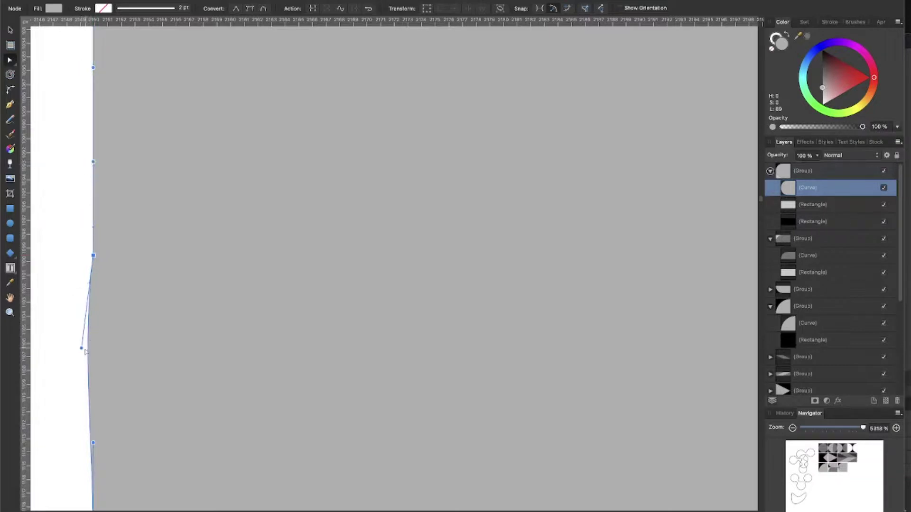
pyautogui.moveTo(82, 349); pyautogui.dragTo(93, 350)
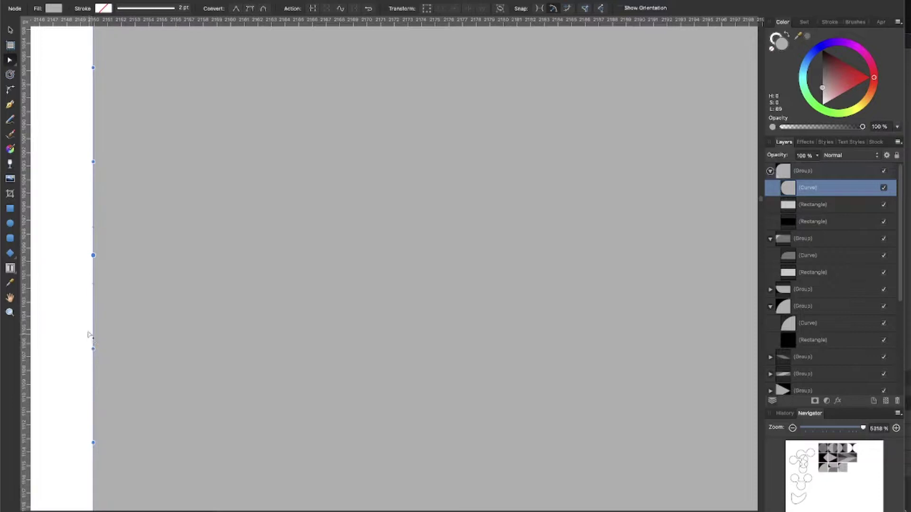
pyautogui.scroll(-2, 75, 234)
pyautogui.scroll(4, 75, 233)
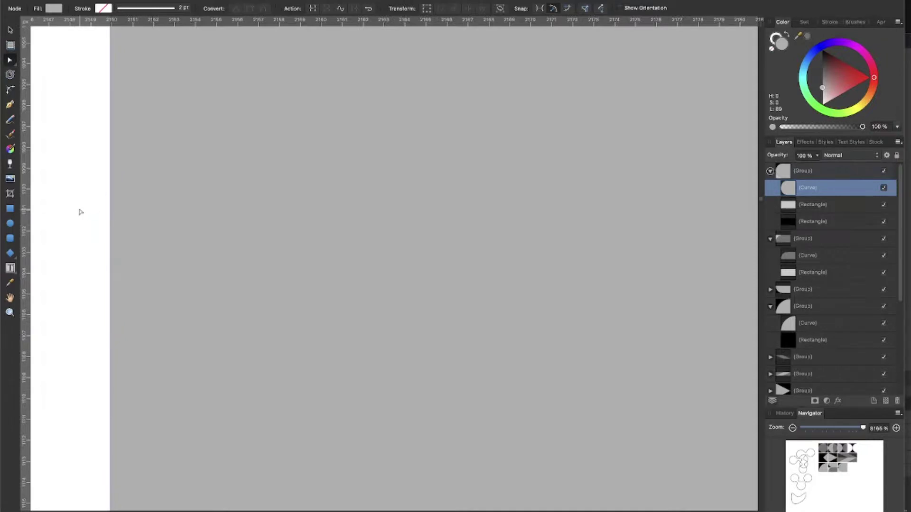
# Delete the redundant middle node on the straight left segment of the combined curve.
pyautogui.scroll(-3, 80, 212)
pyautogui.scroll(-3, 138, 238)
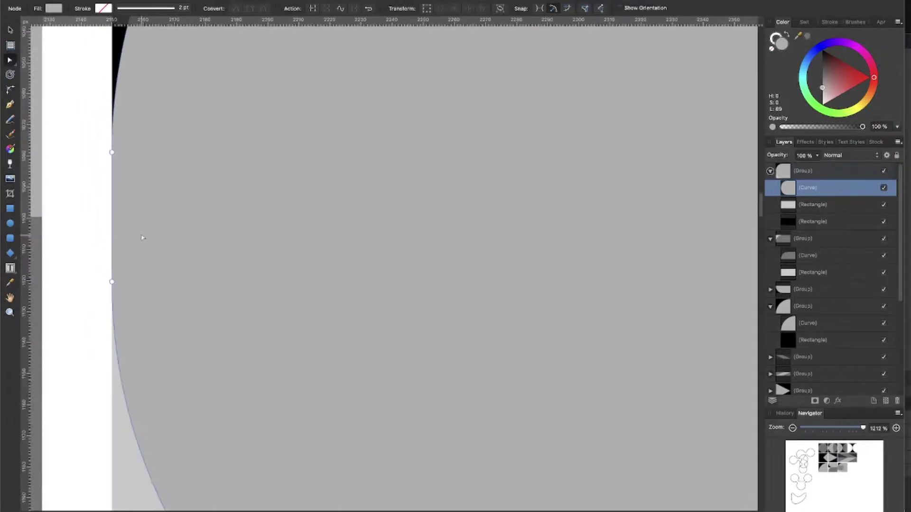
pyautogui.scroll(-2, 150, 237)
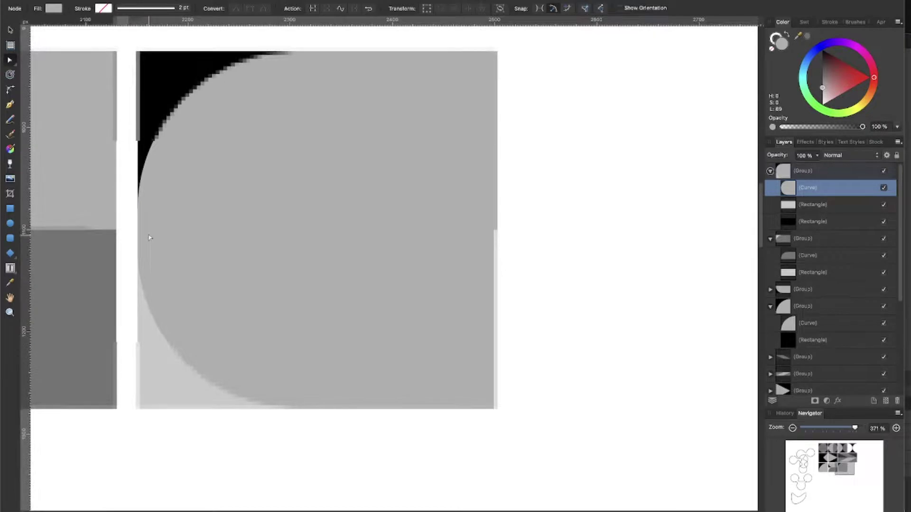
pyautogui.scroll(4, 149, 238)
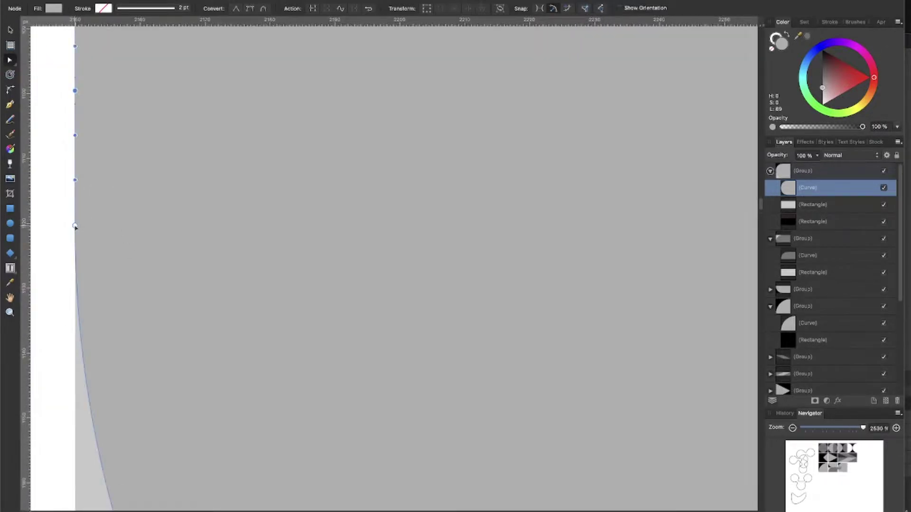
pyautogui.click(75, 226)
pyautogui.scroll(-2, 42, 197)
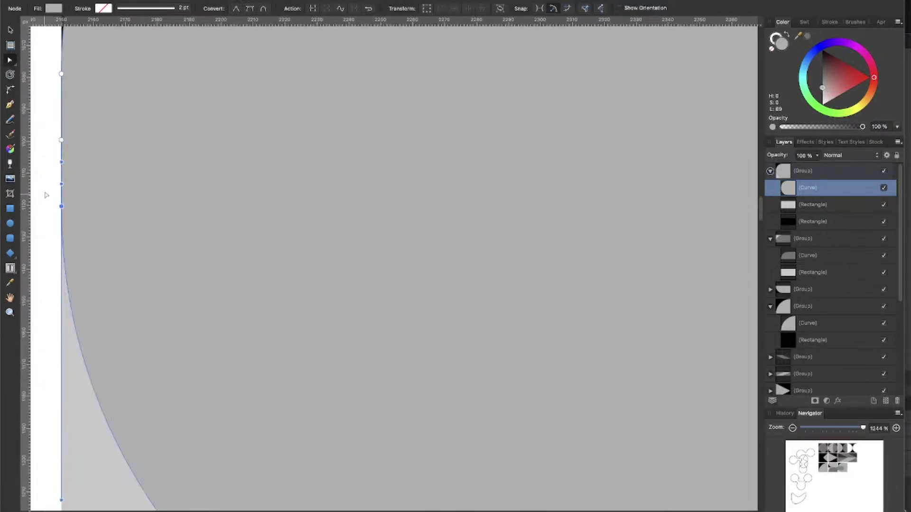
pyautogui.click(62, 140)
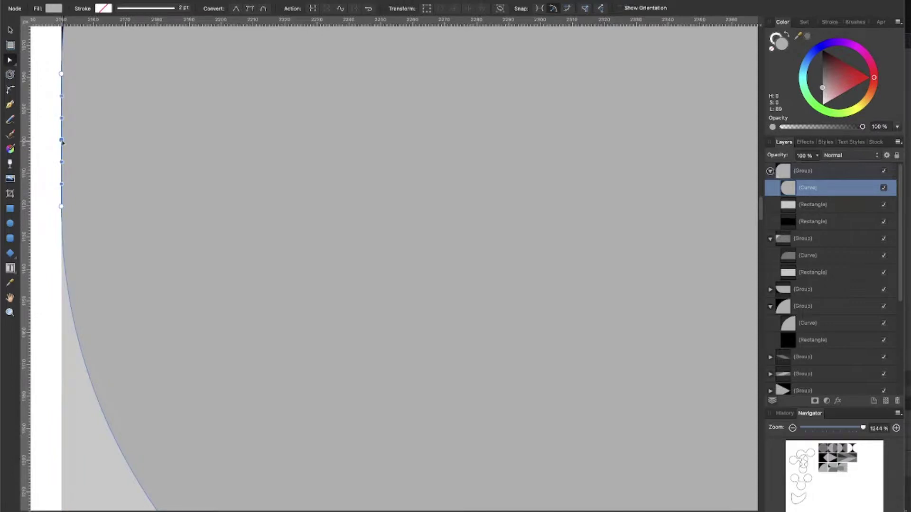
pyautogui.moveTo(62, 142); pyautogui.dragTo(63, 142)
pyautogui.scroll(-5, 67, 145)
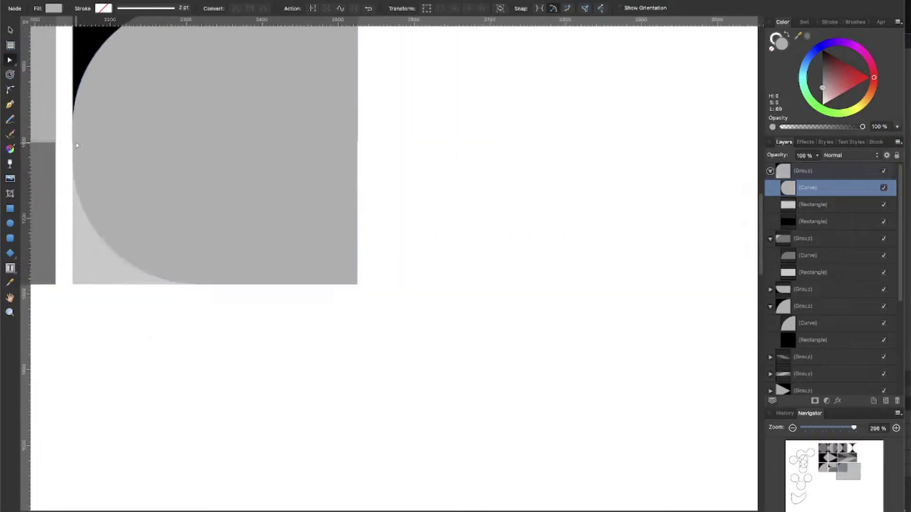
pyautogui.scroll(4, 107, 155)
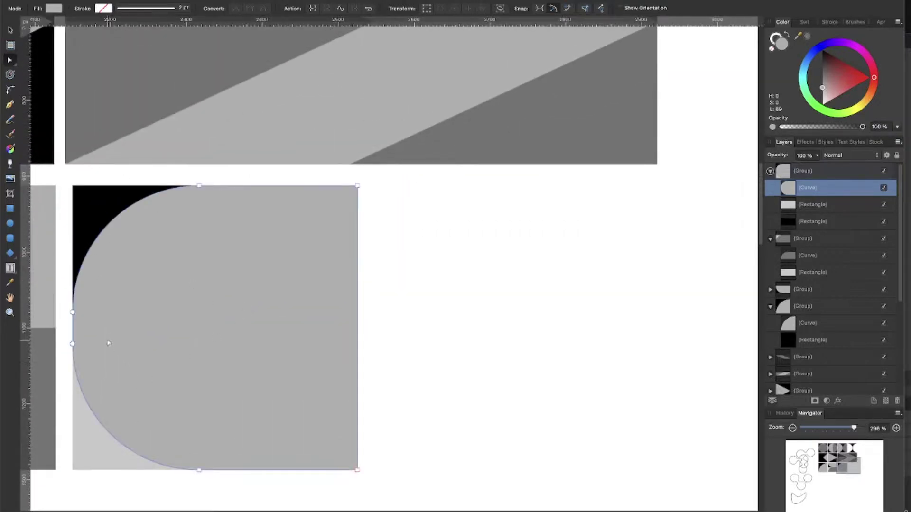
# Try to combine the tile's light and black background rectangles into one shape.
pyautogui.click(818, 222)
pyautogui.keyDown('shift'); pyautogui.click(820, 212); pyautogui.keyUp('shift')
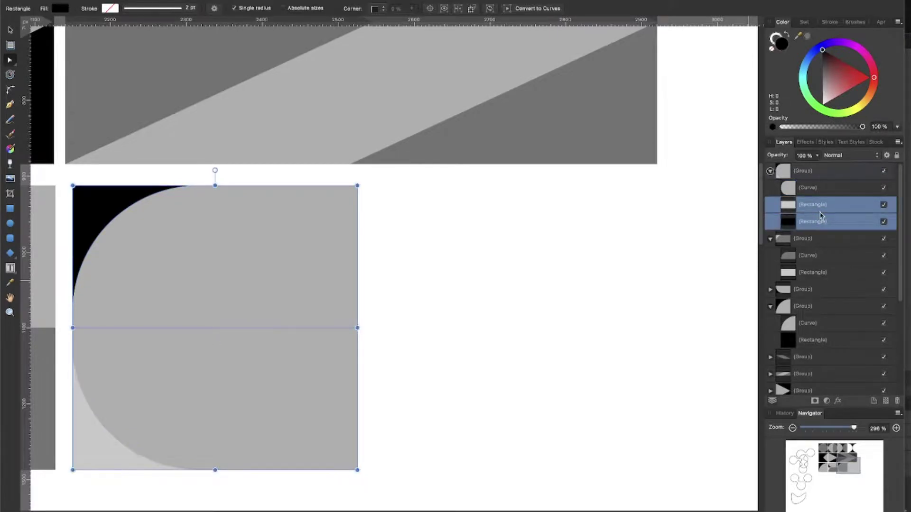
pyautogui.hotkey('ctrl', 'k')
pyautogui.click(508, 370)
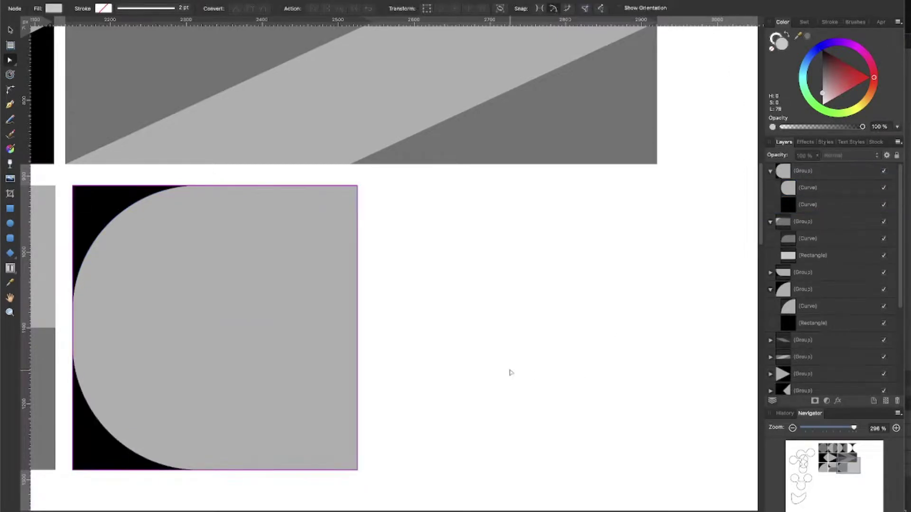
pyautogui.hscroll(-5, 510, 370)
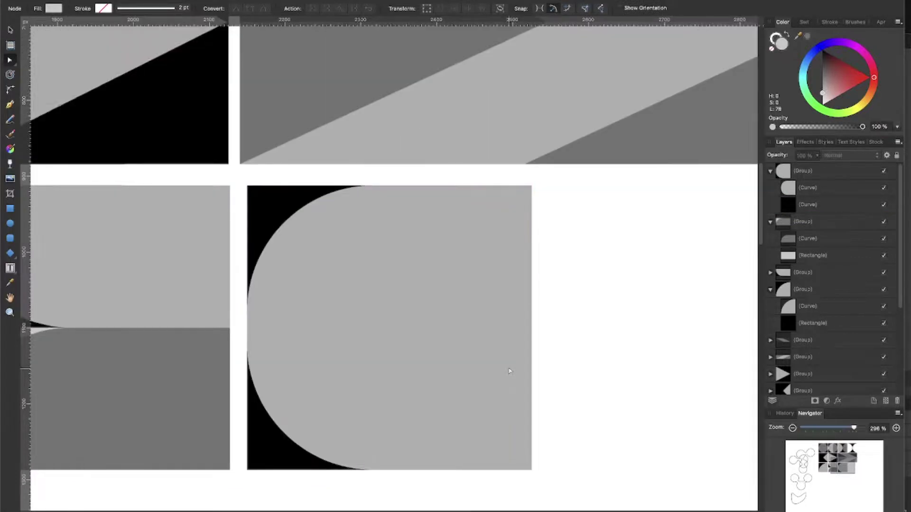
pyautogui.hscroll(-2, 510, 371)
pyautogui.hotkey('ctrl', 'z')
pyautogui.hotkey('ctrl', 'z')
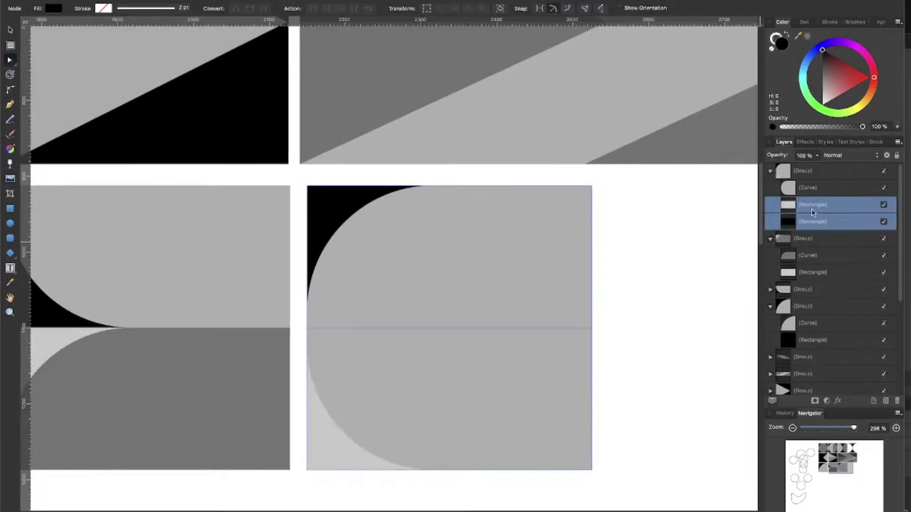
# Delete the light lower rectangle and stretch the black rectangle down to the tile's full height.
pyautogui.click(812, 207)
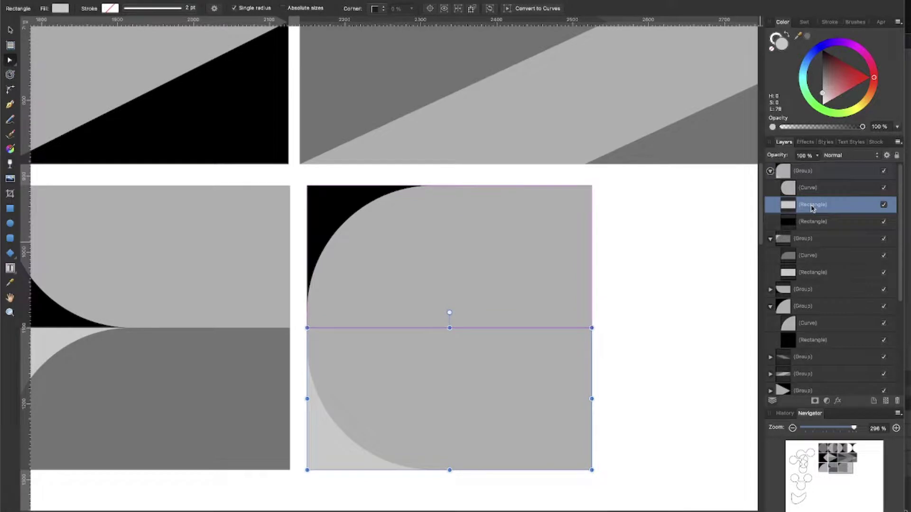
pyautogui.press('Delete')
pyautogui.moveTo(449, 328); pyautogui.dragTo(465, 459)
pyautogui.scroll(-5, 643, 341)
pyautogui.click(647, 349)
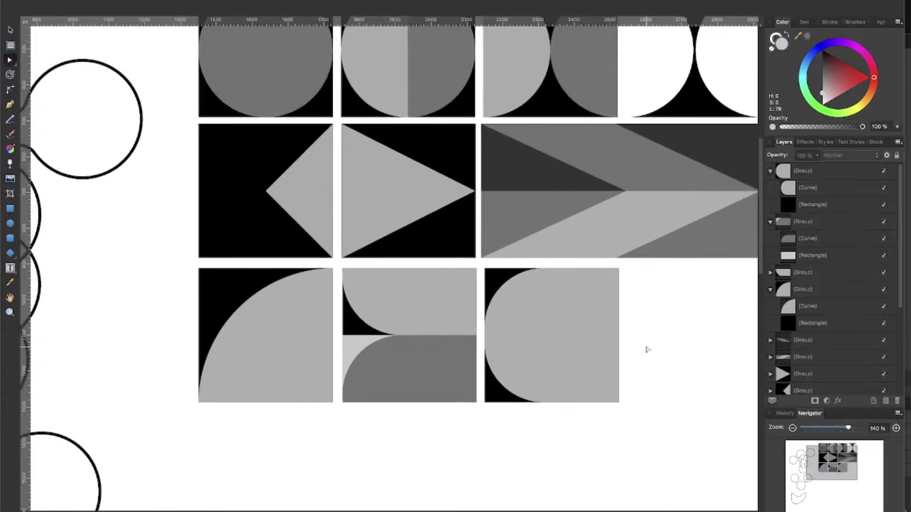
# Rotate the whole rounded tile 90° clockwise so its rounded side faces up.
pyautogui.moveTo(649, 407); pyautogui.dragTo(550, 272)
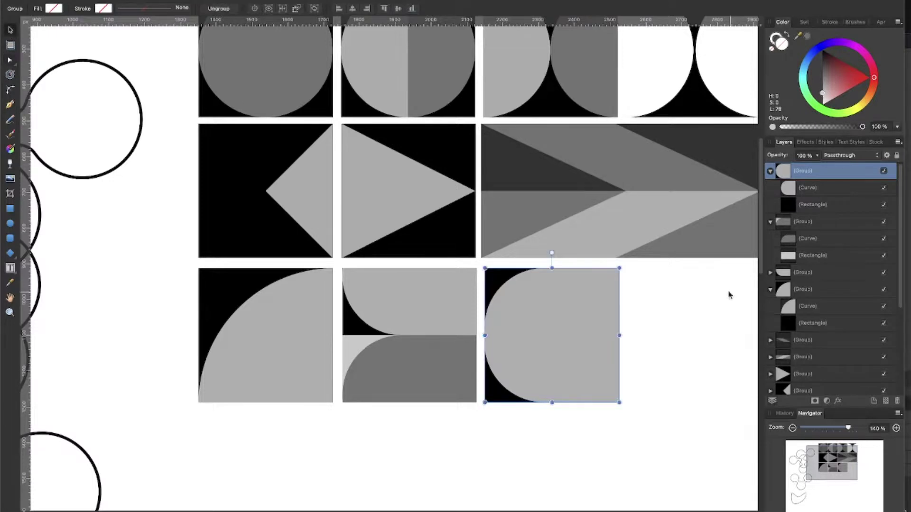
pyautogui.moveTo(626, 270); pyautogui.dragTo(629, 414)
pyautogui.click(631, 370)
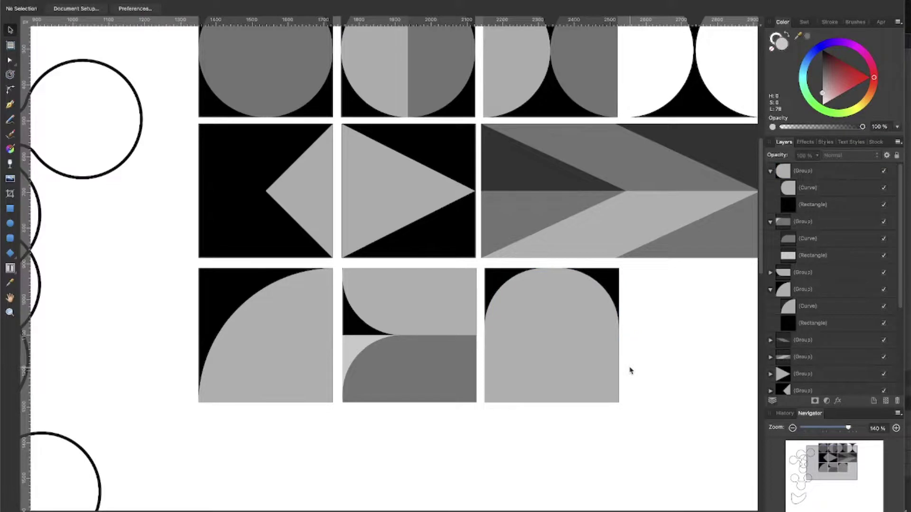
# Duplicate the tile's rounded curve one tile to the right and rotate the copy 180° so its rounded end faces down.
pyautogui.hscroll(8, 684, 362)
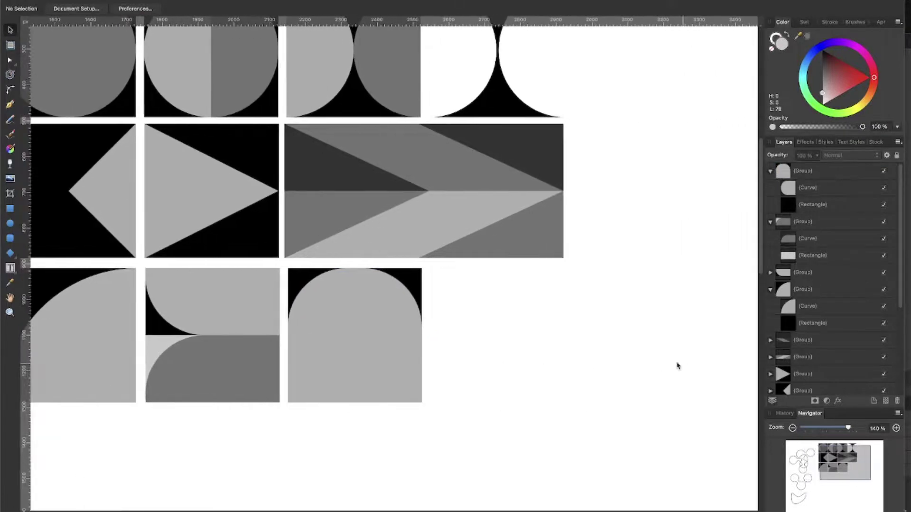
pyautogui.click(346, 332)
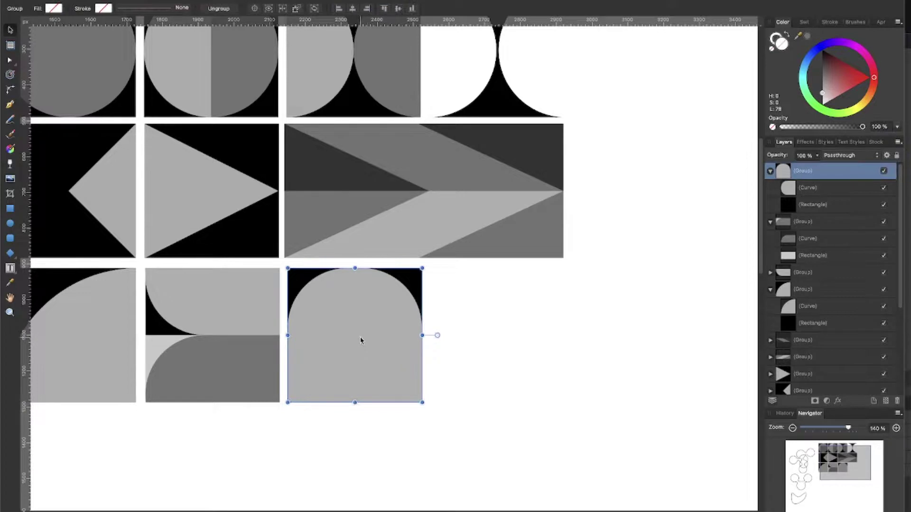
pyautogui.moveTo(361, 341); pyautogui.dragTo(498, 350)
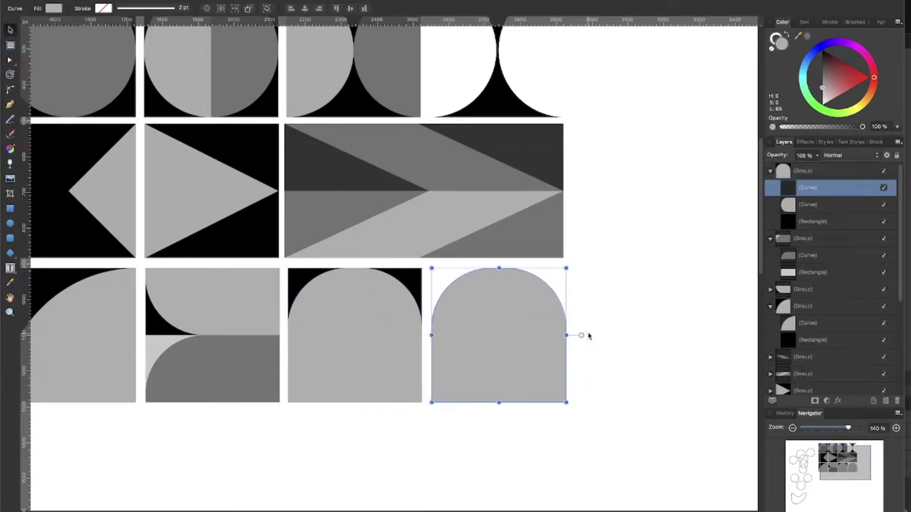
pyautogui.moveTo(582, 335); pyautogui.dragTo(143, 306)
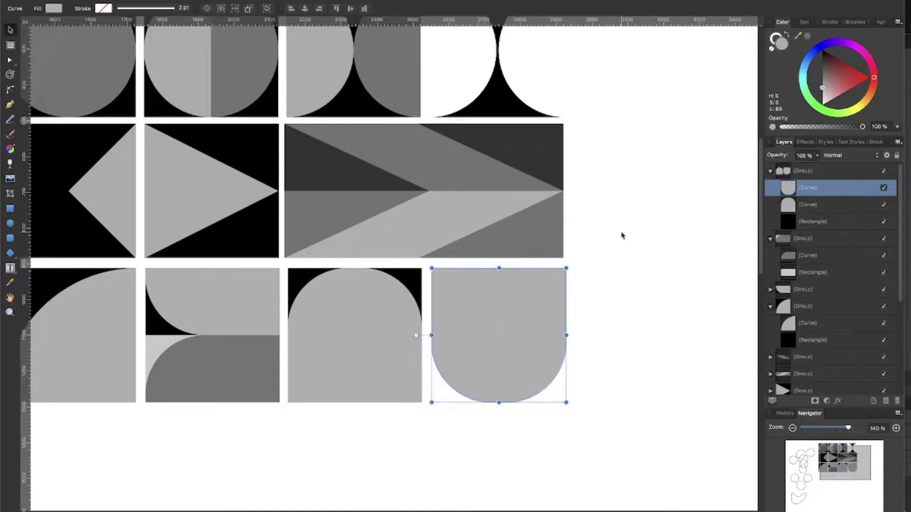
# Fill the downward-facing rounded tile at the end of the third row with a mid grey of lightness 44 and deselect it.
pyautogui.click(822, 74)
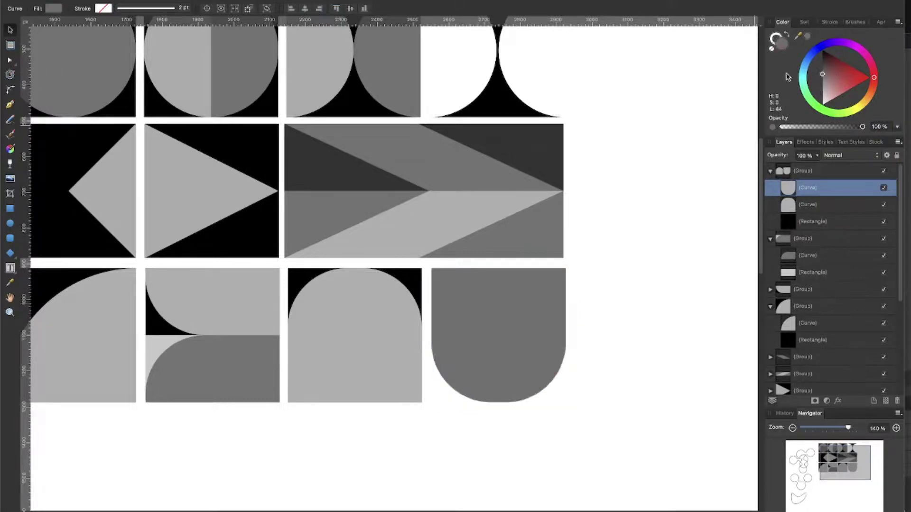
pyautogui.click(617, 226)
pyautogui.scroll(-5, 524, 302)
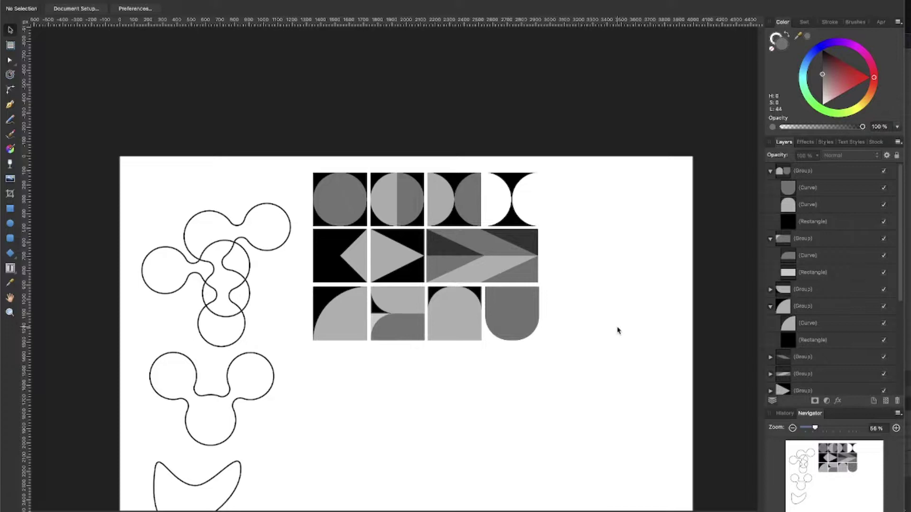
pyautogui.press('super+Tab')
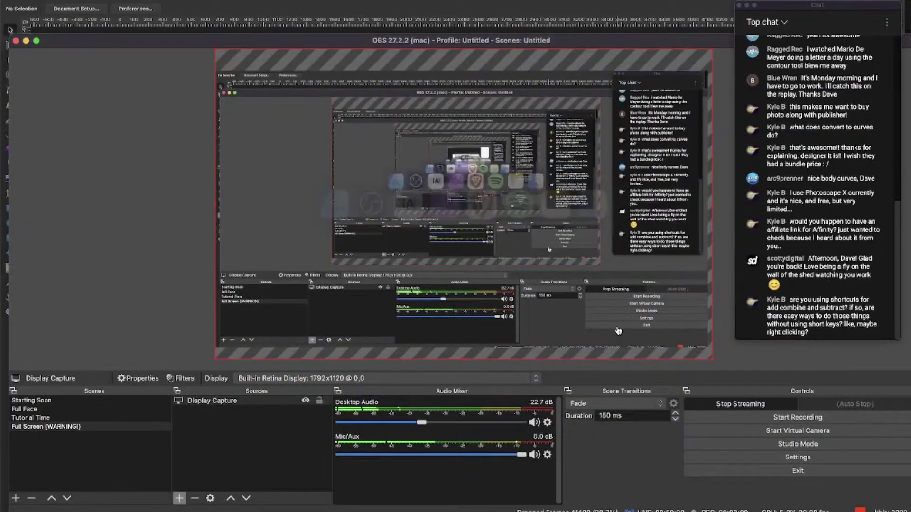
pyautogui.press('super+Tab')
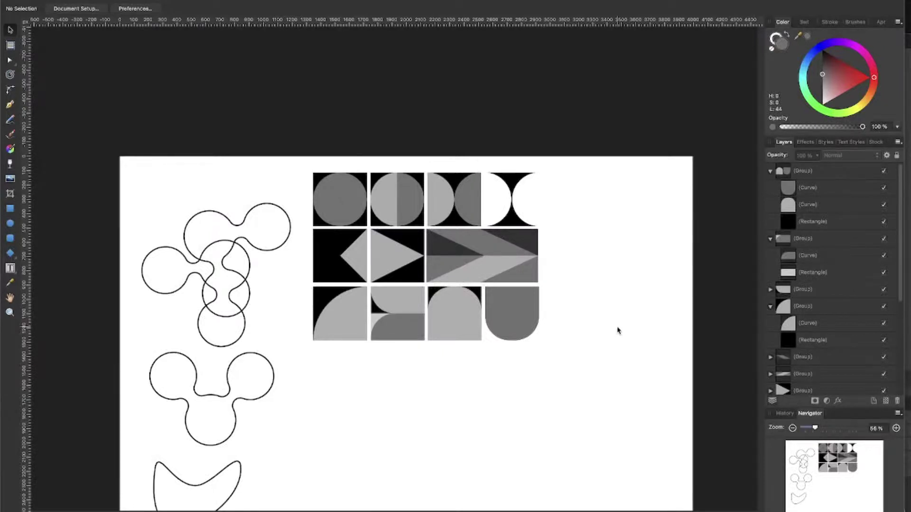
pyautogui.press('super+Tab')
pyautogui.press('super+Tab')
# Duplicate the entire three-row tile grid and place the copy directly below the original.
pyautogui.scroll(-3, 341, 477)
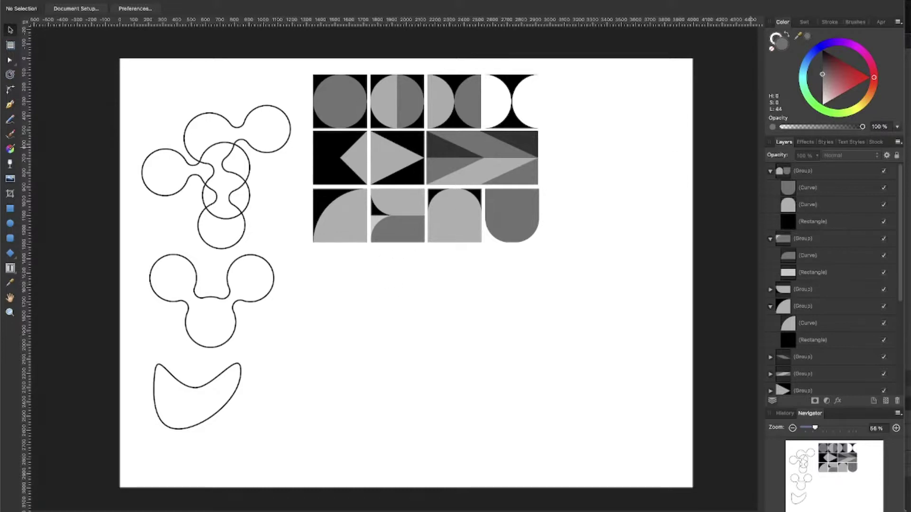
pyautogui.moveTo(636, 264); pyautogui.dragTo(283, 65)
pyautogui.moveTo(364, 109); pyautogui.dragTo(362, 310)
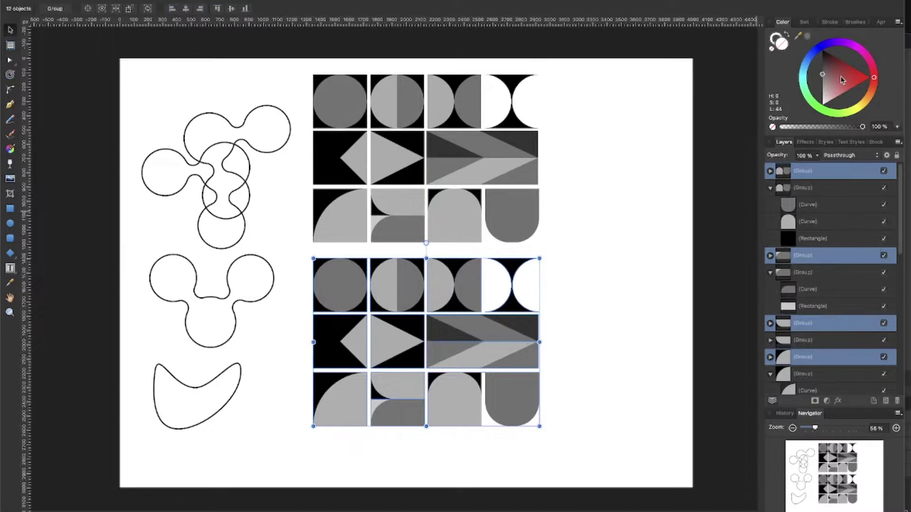
# Try recolouring the copied grid with two muted red fills, undoing each one.
pyautogui.click(841, 78)
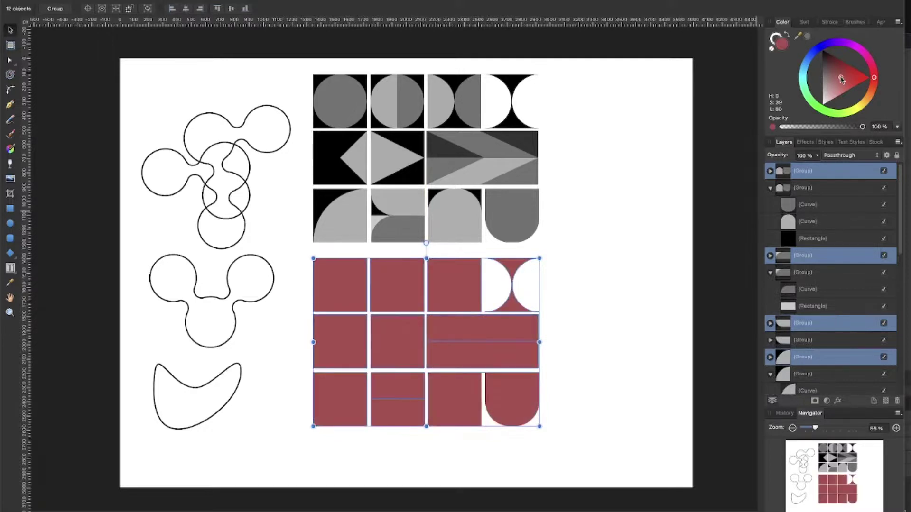
pyautogui.hotkey('ctrl', 'z')
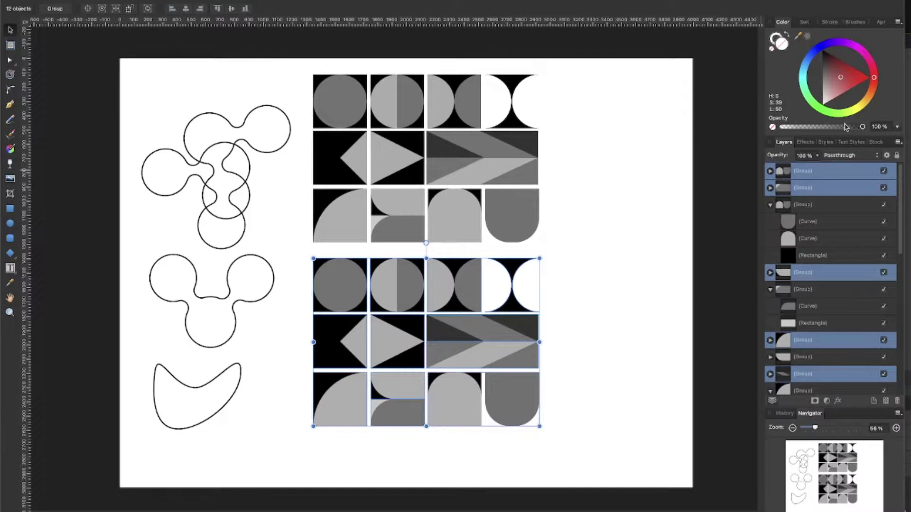
pyautogui.click(841, 84)
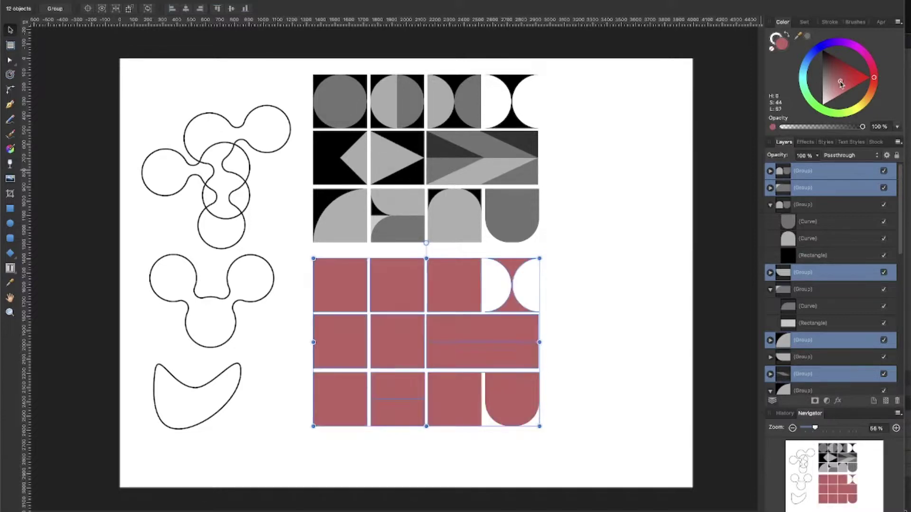
pyautogui.hotkey('ctrl', 'z')
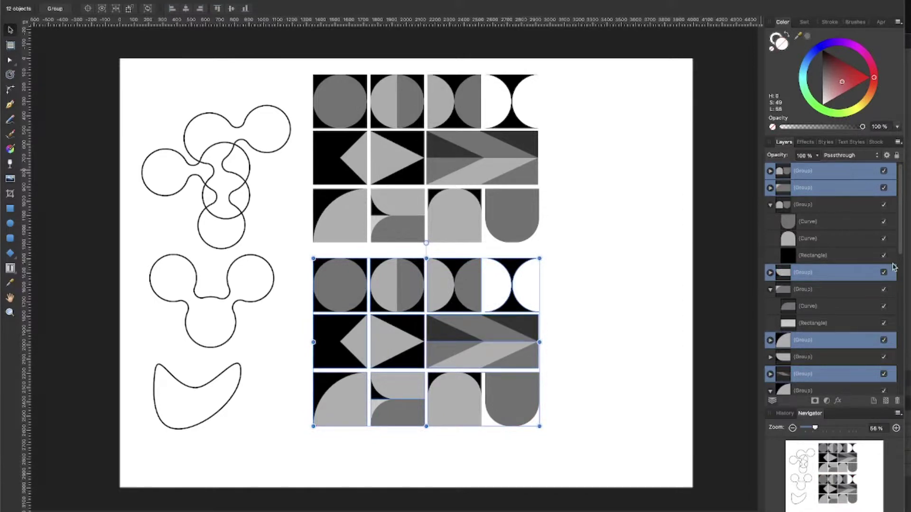
# Try an HSL adjustment on the copied grid with hue shift 62.7°, saturation shift 100% and luminosity shift 12%, then delete it.
pyautogui.click(827, 401)
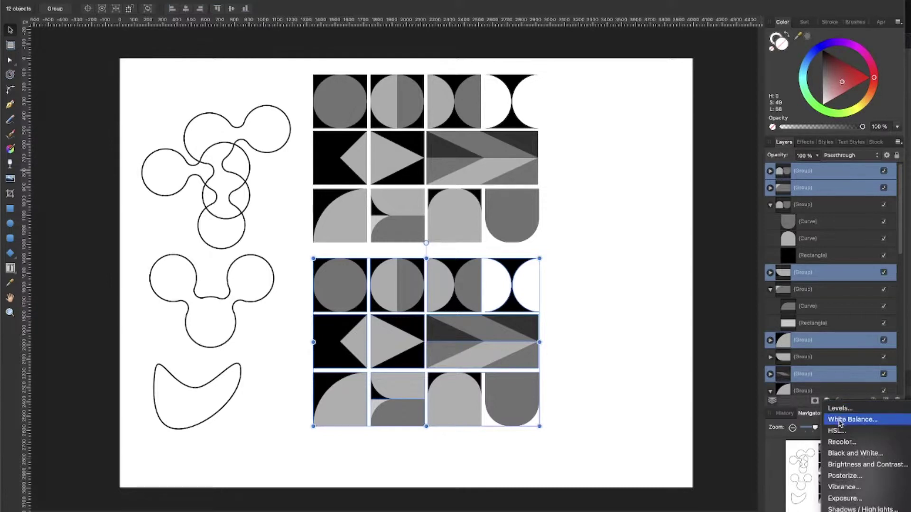
pyautogui.click(841, 430)
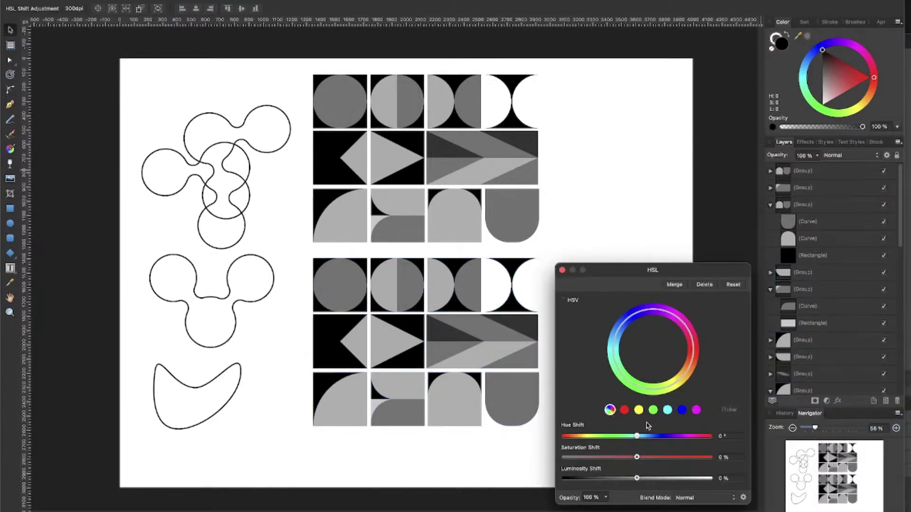
pyautogui.moveTo(637, 436); pyautogui.dragTo(709, 457)
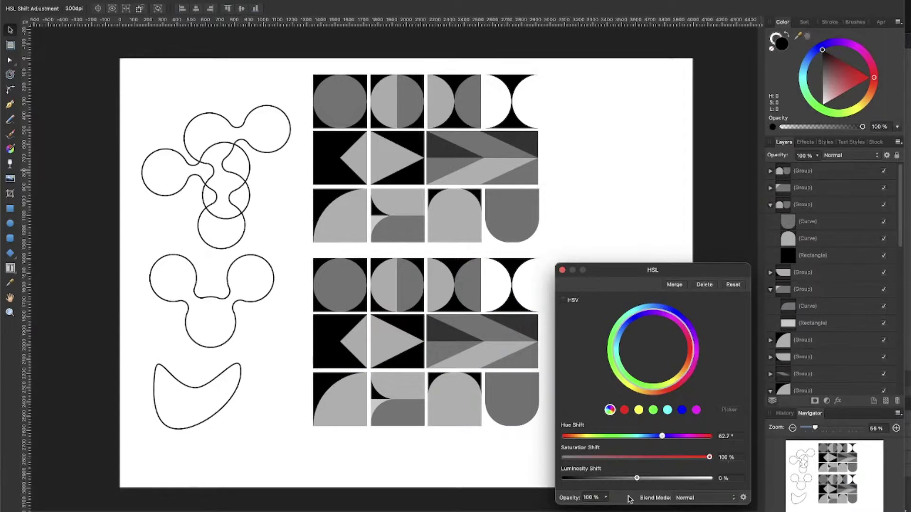
pyautogui.moveTo(637, 479); pyautogui.dragTo(645, 478)
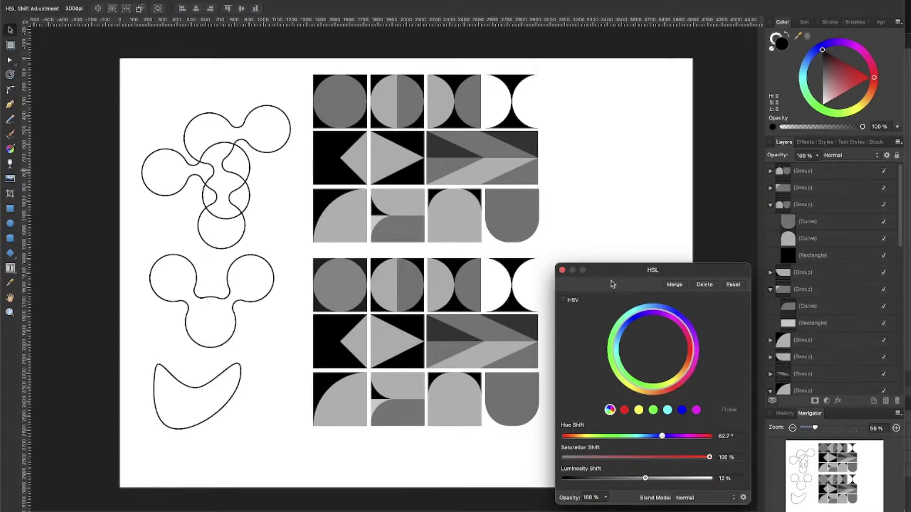
pyautogui.click(704, 285)
# Try a Recolor adjustment on all the copied tiles, undo it and clear the selection.
pyautogui.moveTo(299, 250); pyautogui.dragTo(576, 451)
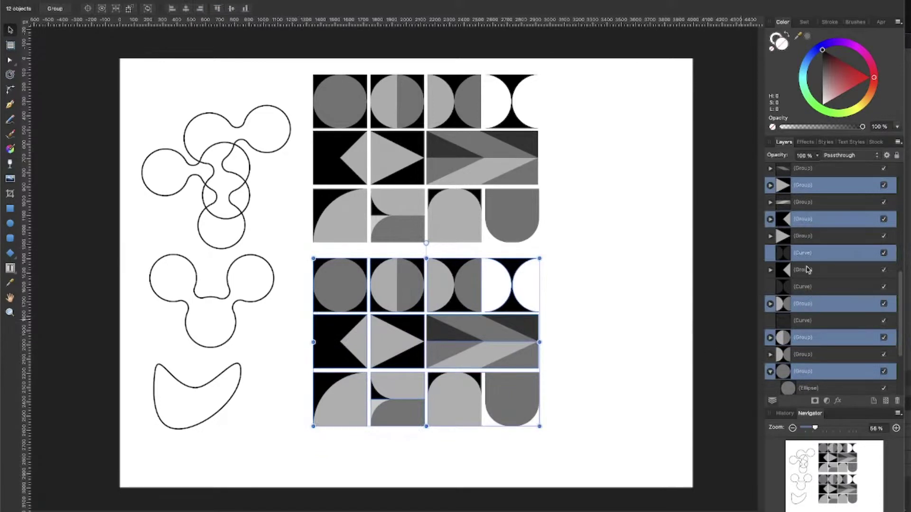
pyautogui.scroll(5, 808, 270)
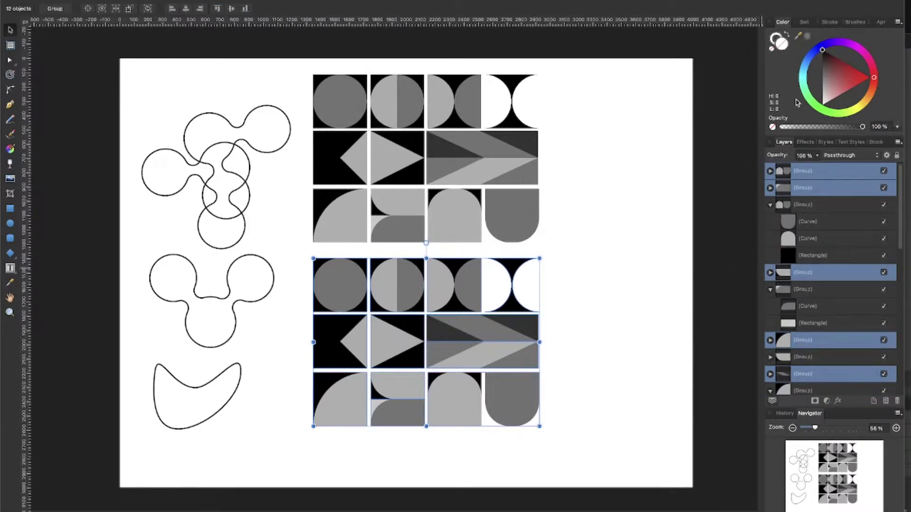
pyautogui.click(827, 400)
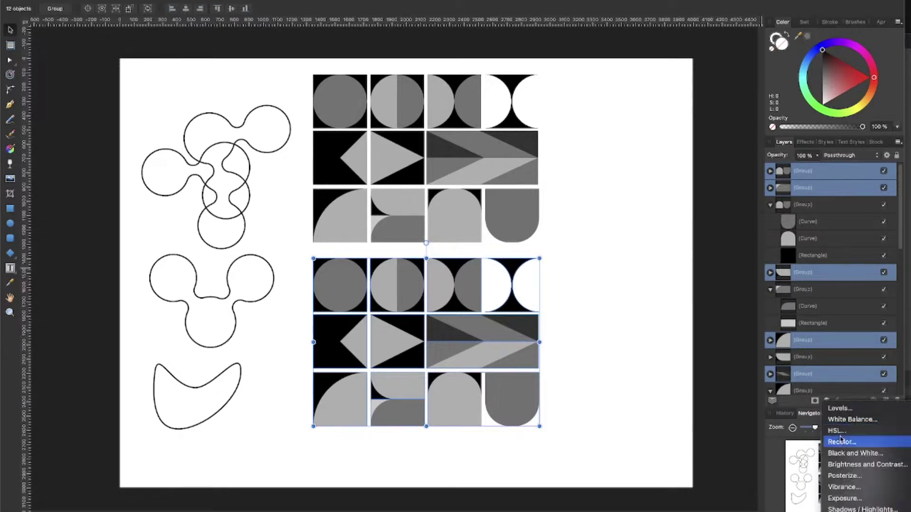
pyautogui.click(842, 444)
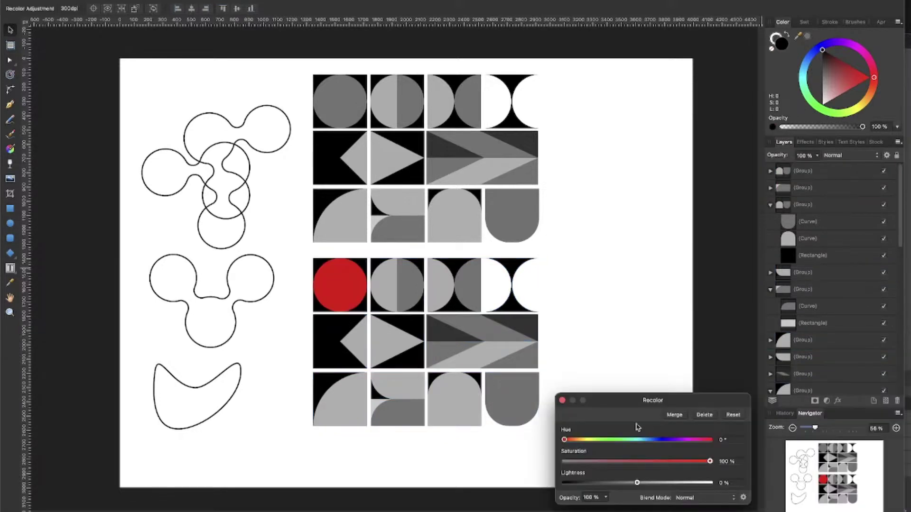
pyautogui.press('super+z')
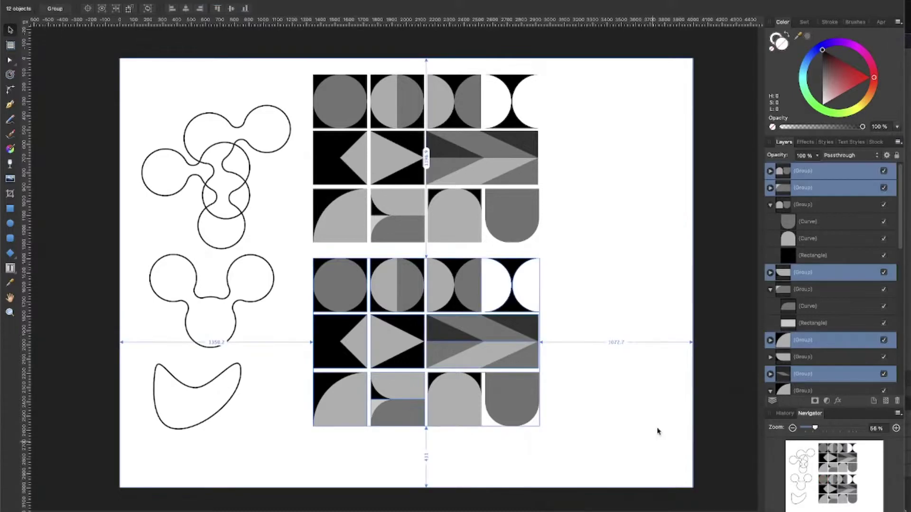
pyautogui.click(657, 431)
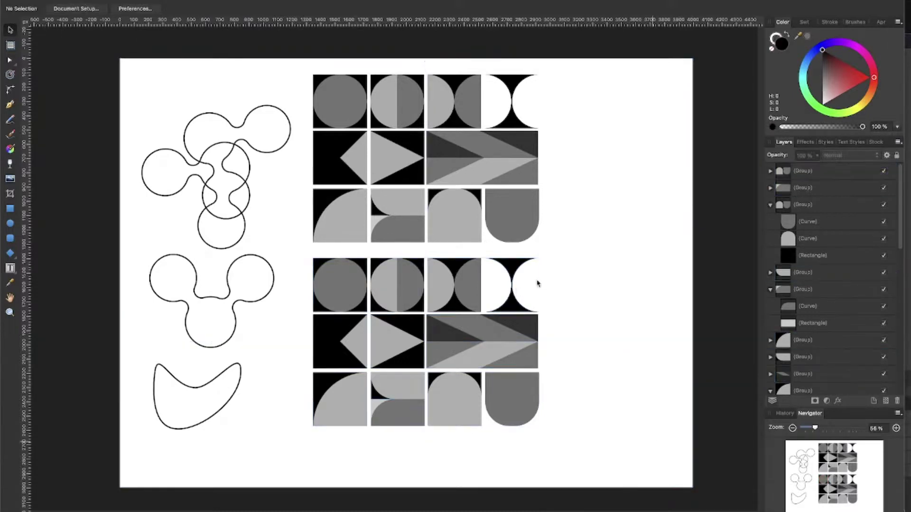
# Undo the duplication of the tile grid so that only the original grid remains.
pyautogui.press('super+z')
pyautogui.click(610, 202)
pyautogui.press('super+z')
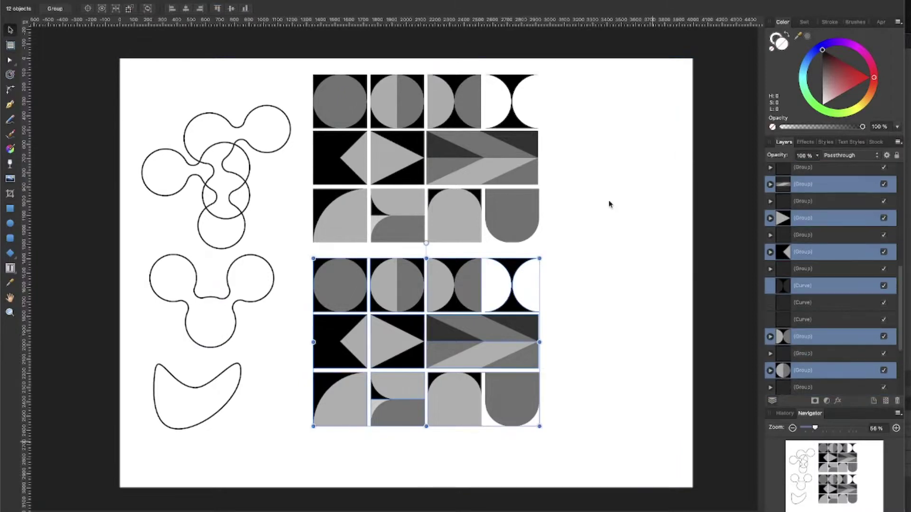
pyautogui.press('super+z')
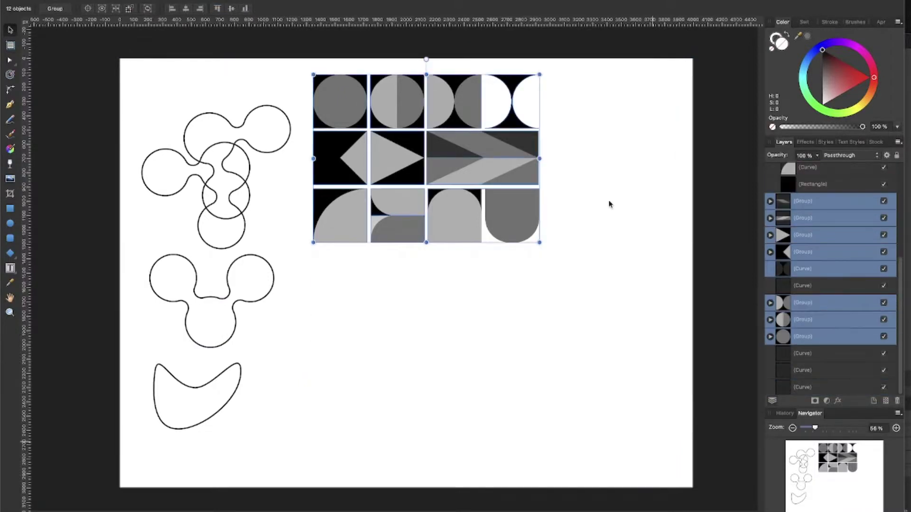